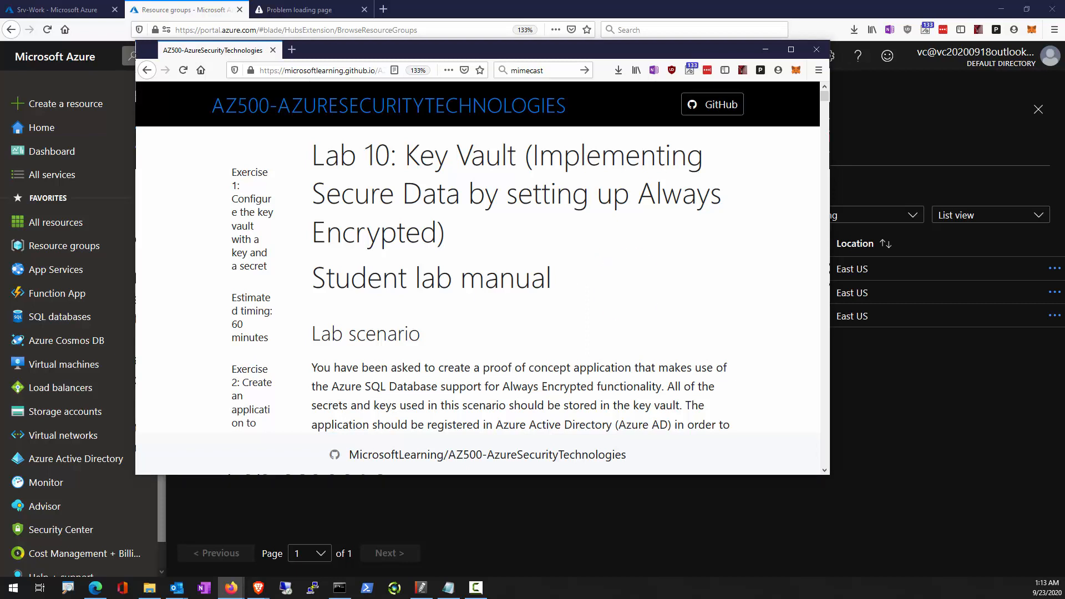
Annotate the lab page with a circle labelled "program" and an arrow leading to a rectangle labelled "KeyVault".
left_click(644, 290)
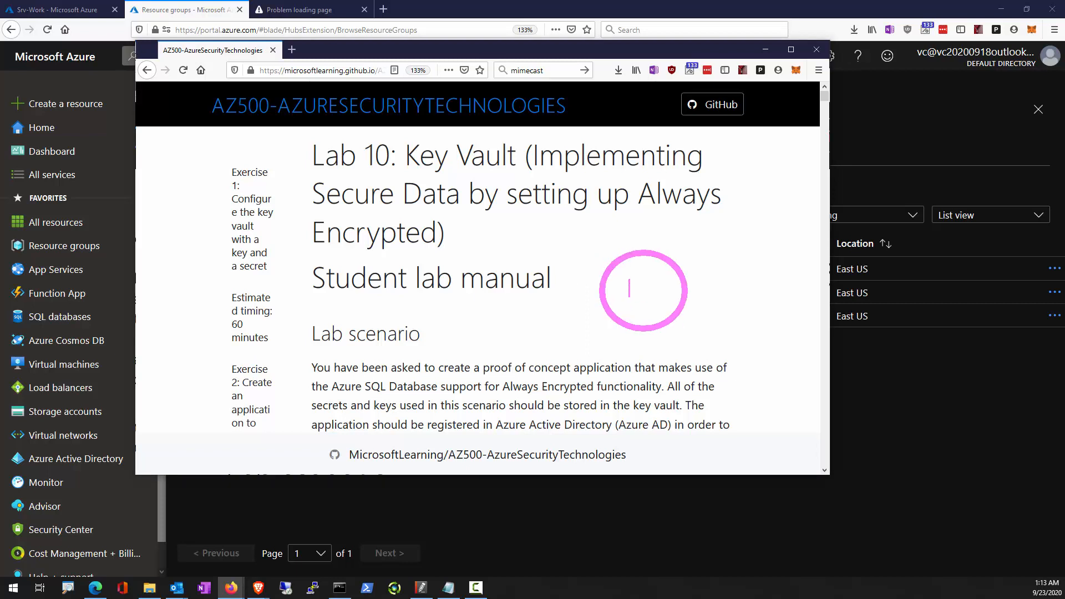
type("program")
left_click_drag(811, 307, 676, 305)
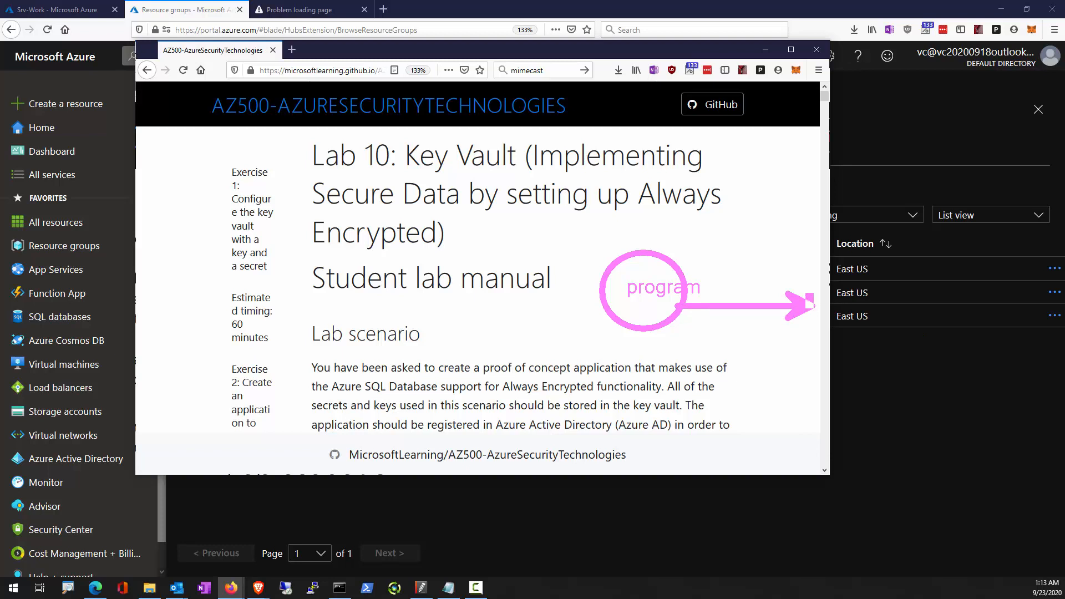
left_click_drag(807, 294, 987, 388)
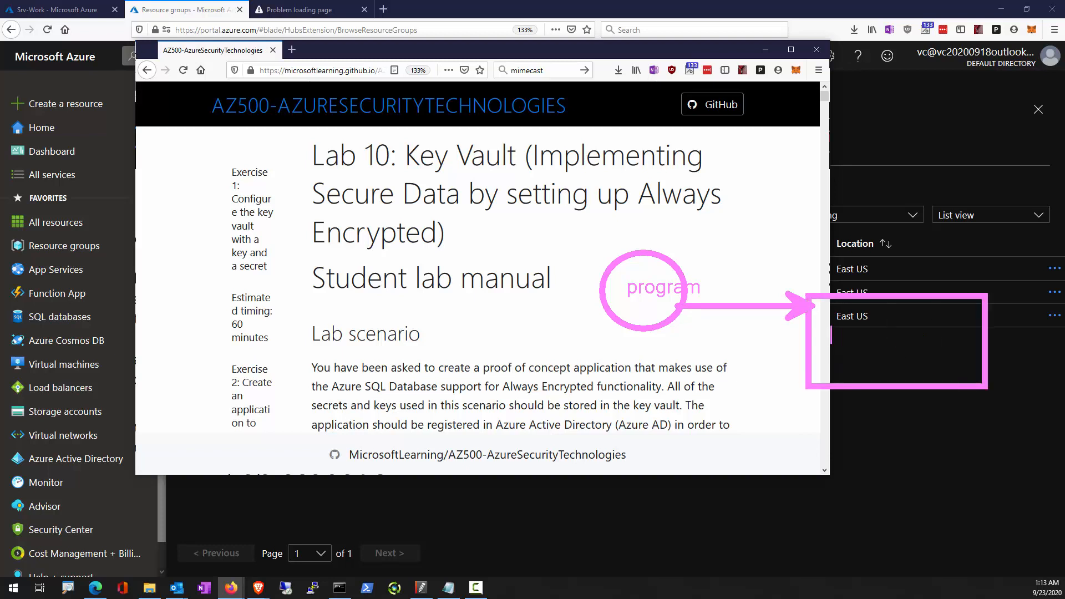
type("KeyVault")
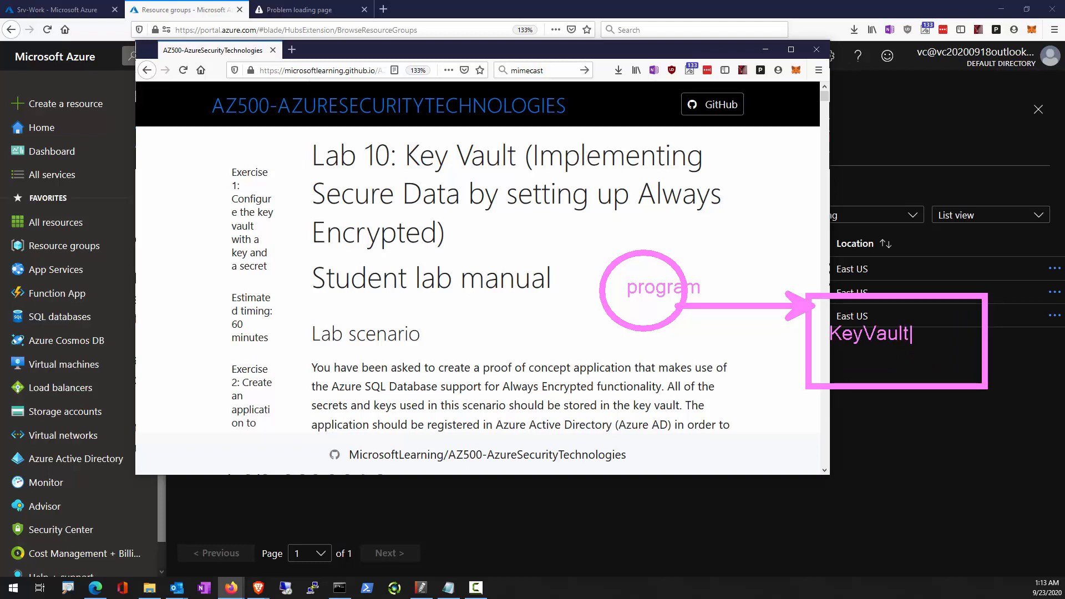
Draw an arrow from the program circle to a second rectangle and label that rectangle "SQL Database".
left_click_drag(476, 200, 617, 273)
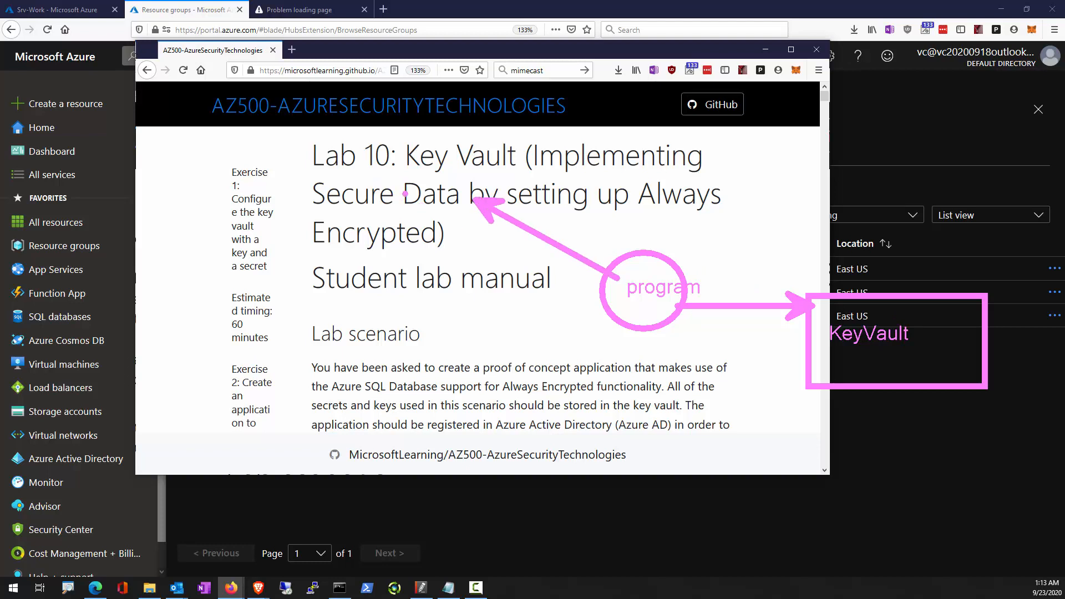
left_click_drag(310, 181, 468, 267)
type("t")
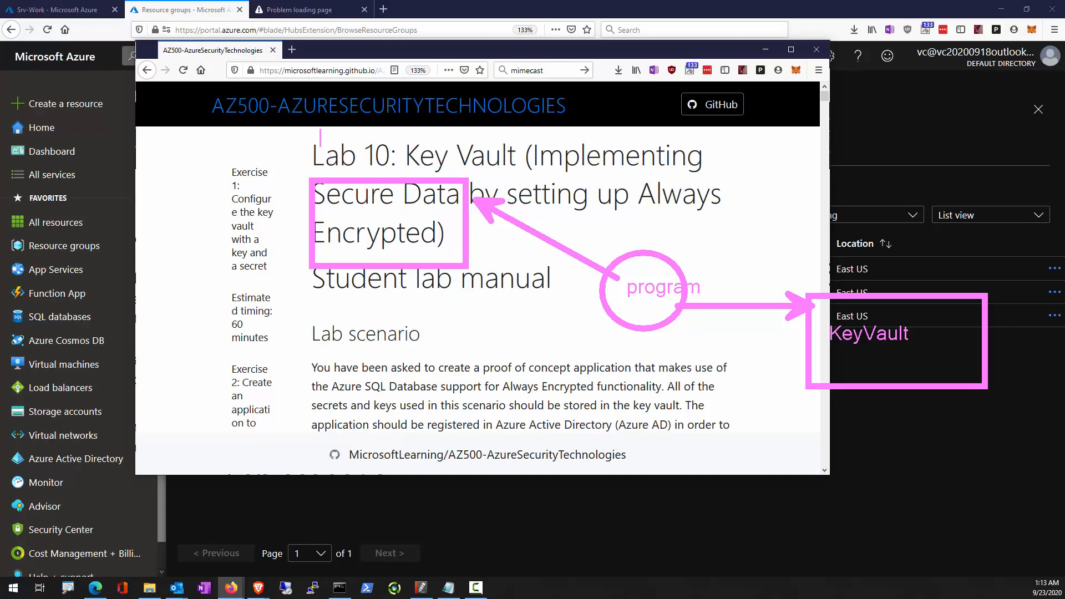
type("SQL Database")
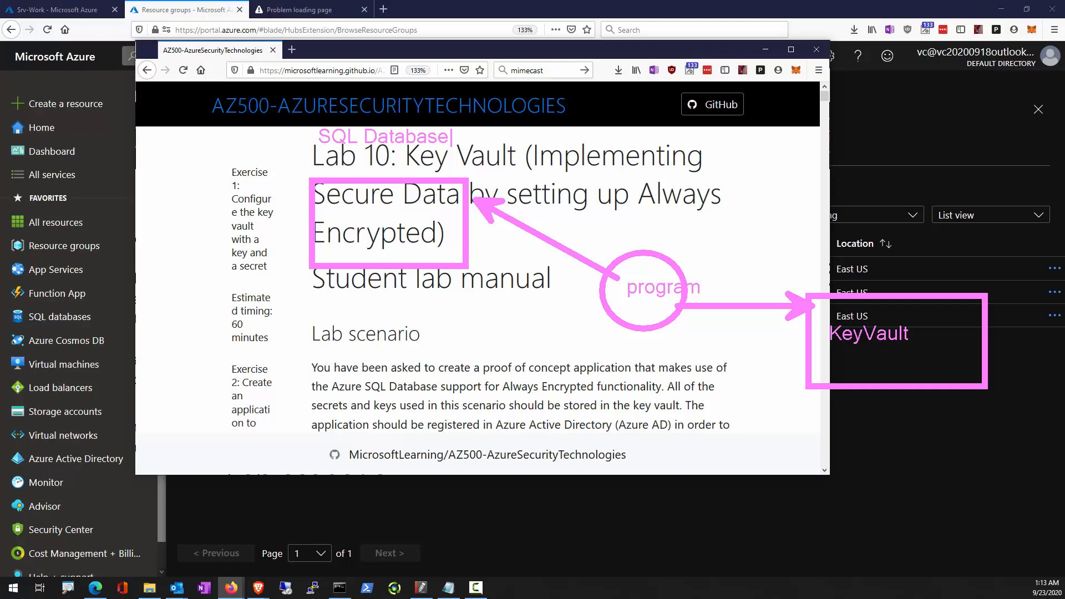
key("Escape")
Sketch a table with a column divider below the SQL Database rectangle and point a boxed "Symm Key" label at its first column.
left_click_drag(323, 307, 416, 396)
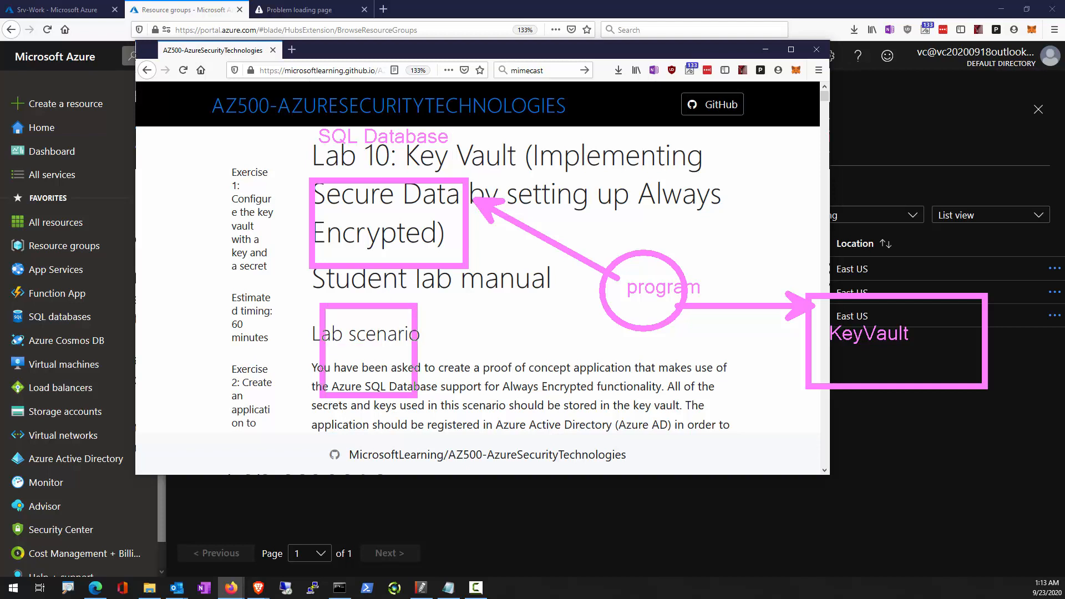
left_click_drag(353, 308, 353, 396)
mouse_move(309, 279)
left_mouse_down()
mouse_move(337, 305)
mouse_move(291, 272)
left_mouse_up()
type("t")
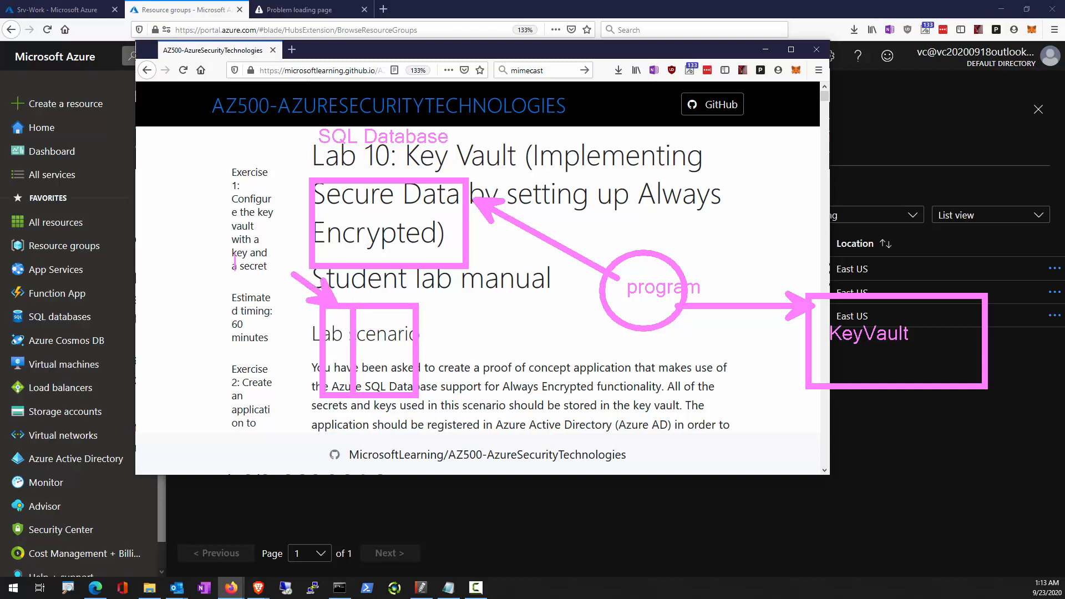
type("Summ Key")
key("BackSpace")
key("BackSpace")
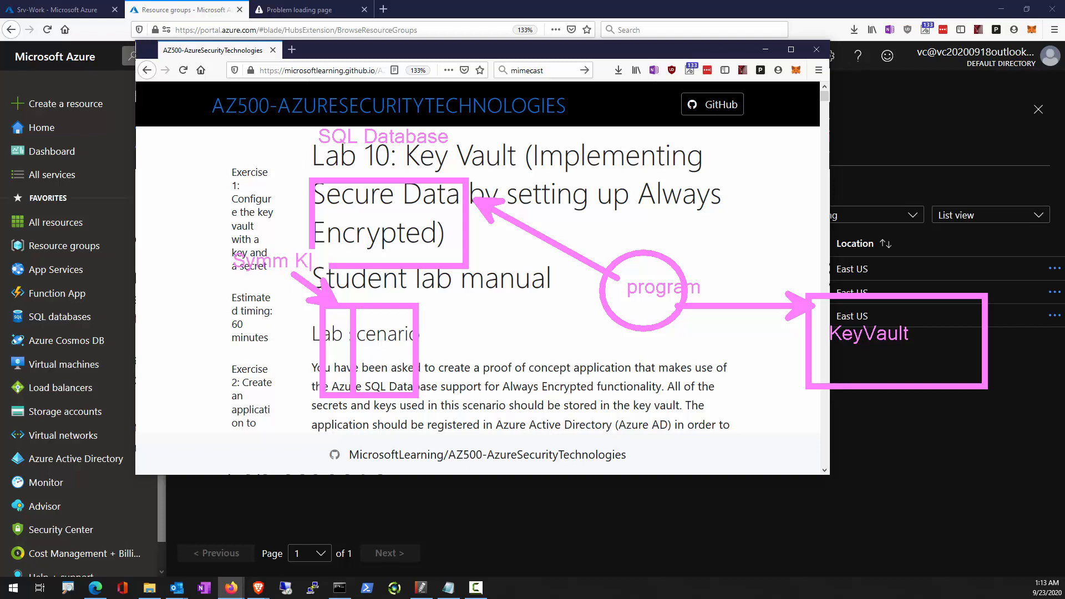
type("ey")
left_click_drag(221, 240, 332, 280)
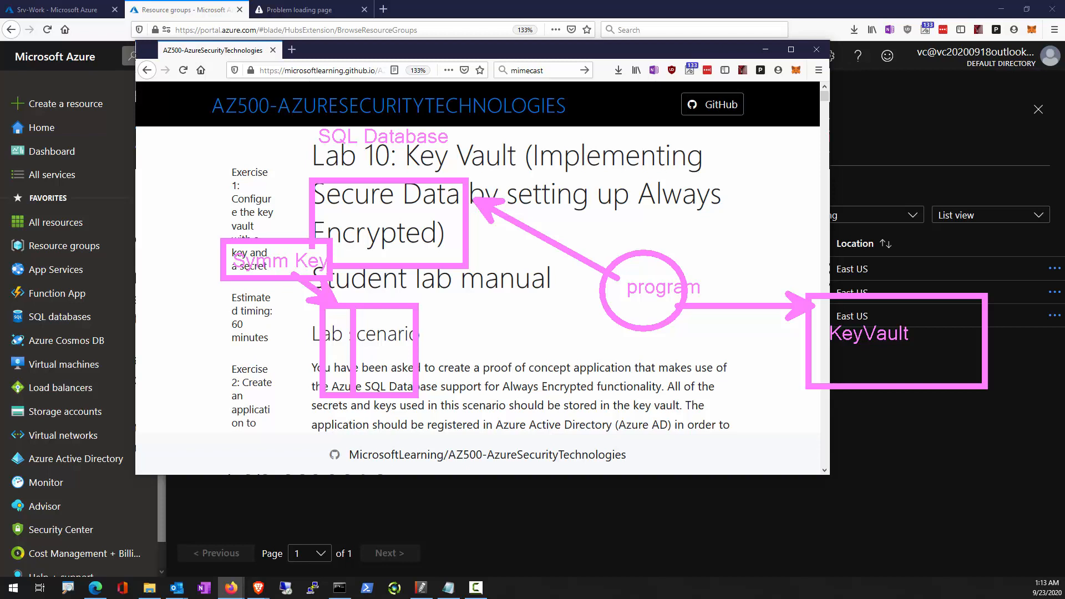
Enclose the sketched table in a larger rectangle, mark its first-column cells, and add arrows pointing to the table and its enclosure.
left_click_drag(266, 292, 456, 426)
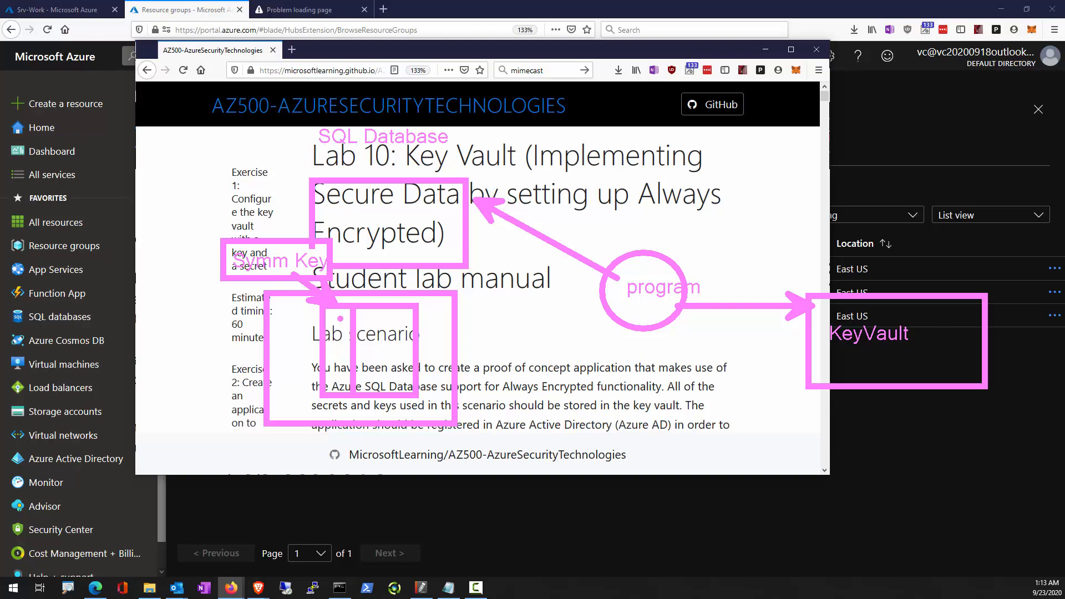
mouse_move(330, 324)
left_mouse_down()
mouse_move(357, 318)
mouse_move(348, 346)
left_mouse_up()
left_click_drag(456, 319, 604, 303)
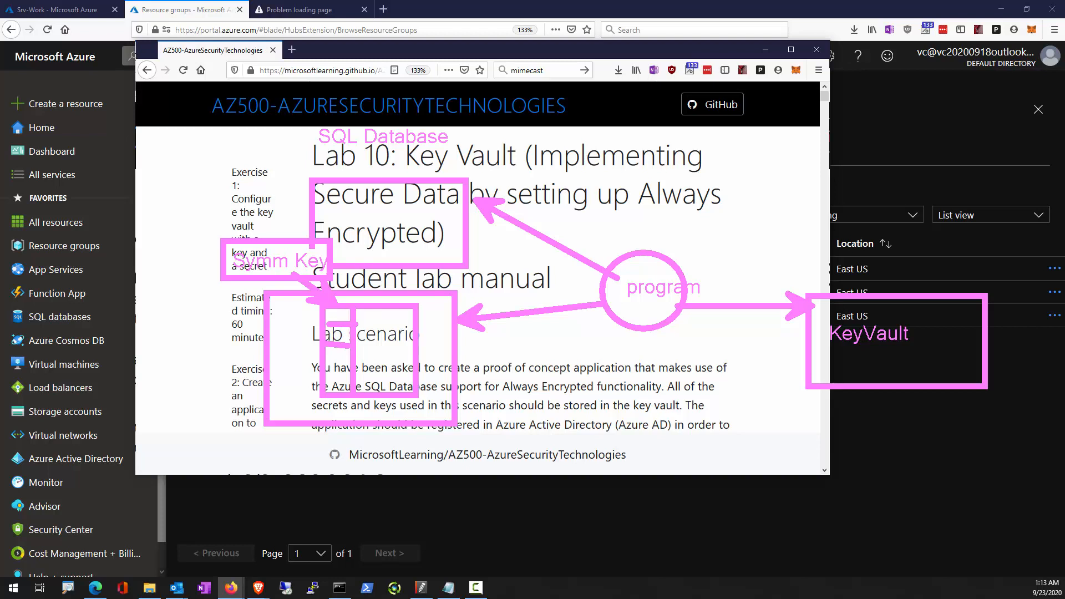
left_click_drag(340, 318, 222, 319)
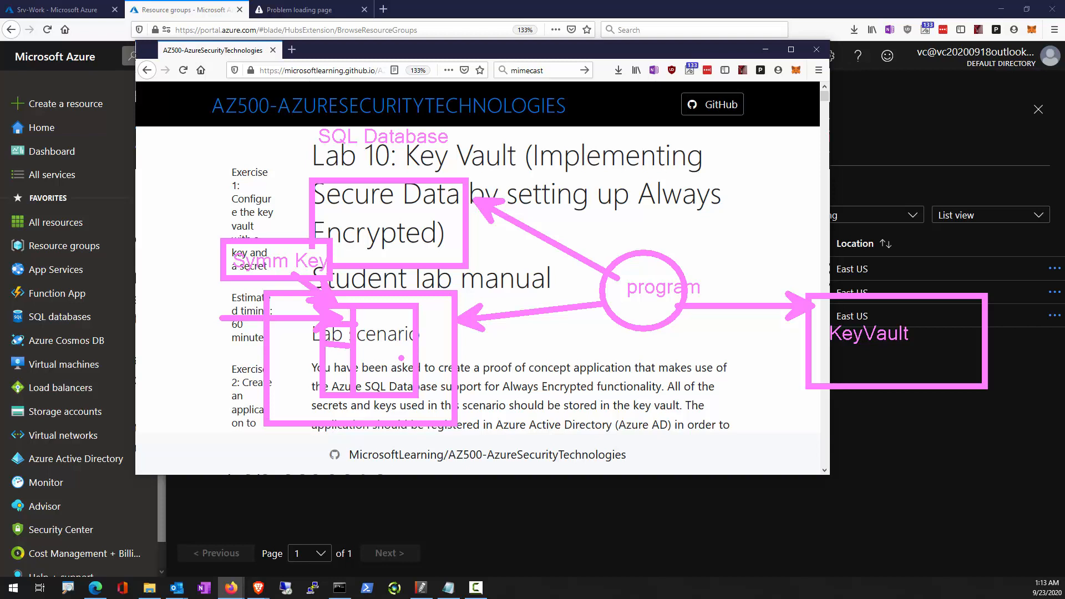
left_click_drag(463, 348, 559, 349)
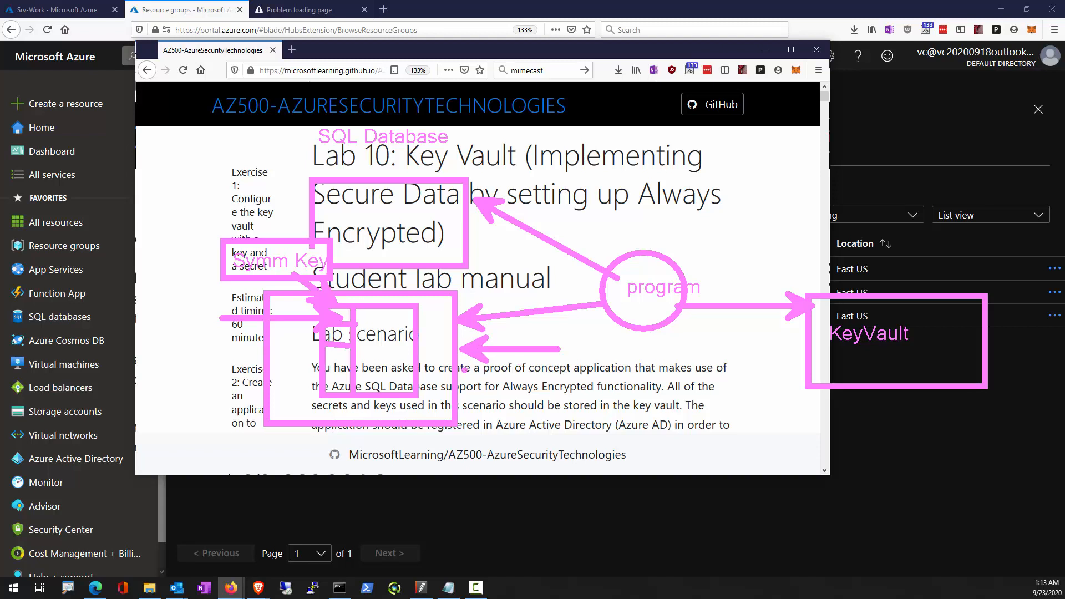
left_click_drag(465, 371, 548, 367)
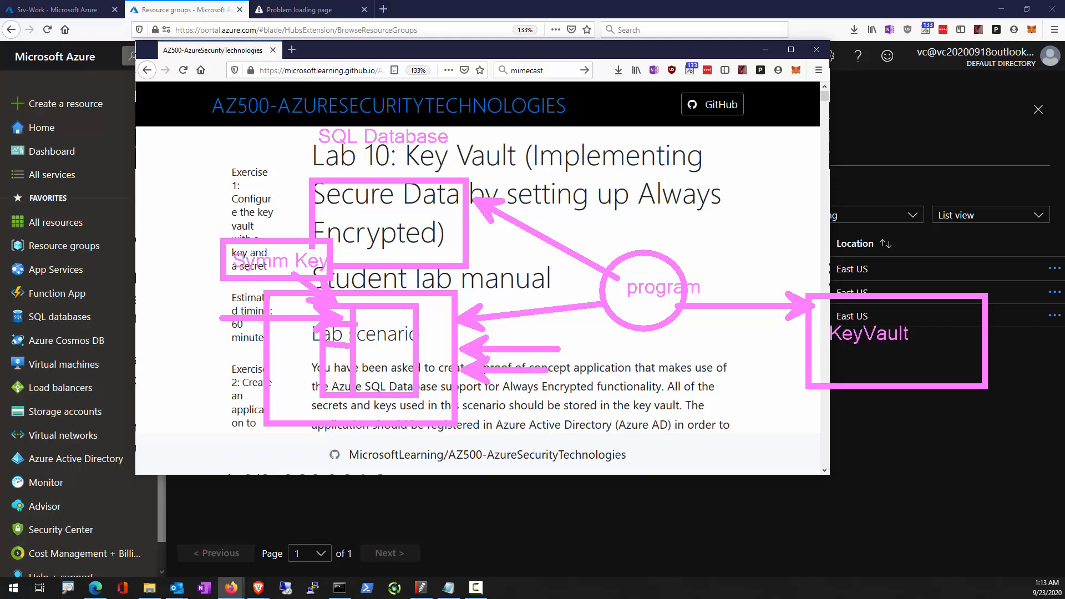
Label the table's lower arrows "Deterministic ==" and "Randomized!", remove the second label's text, and clear the on-screen annotations.
type("Determin")
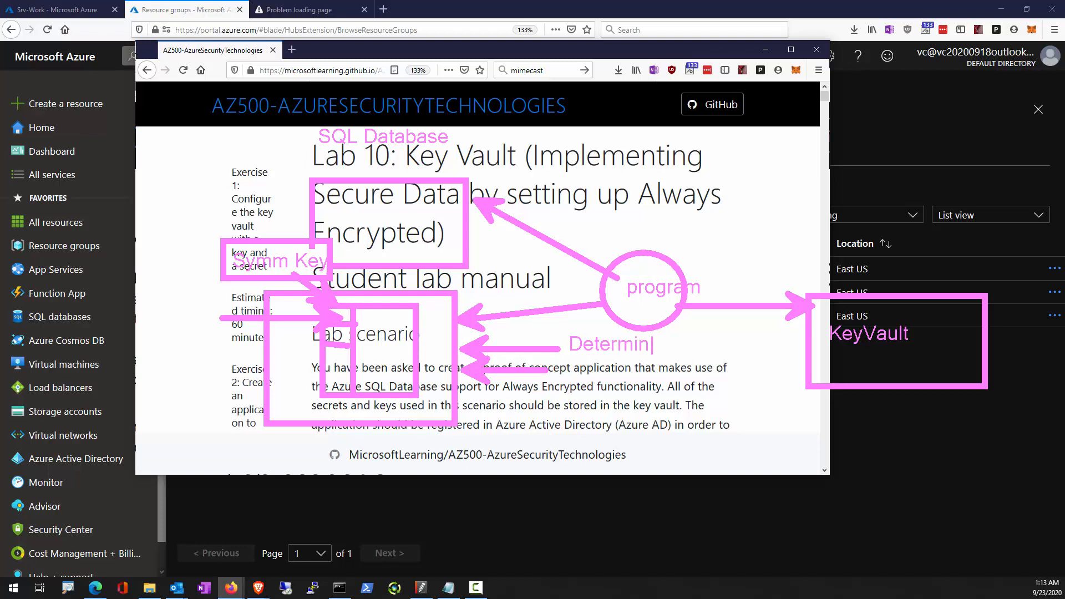
type("istic ==")
key("Return")
type("Random")
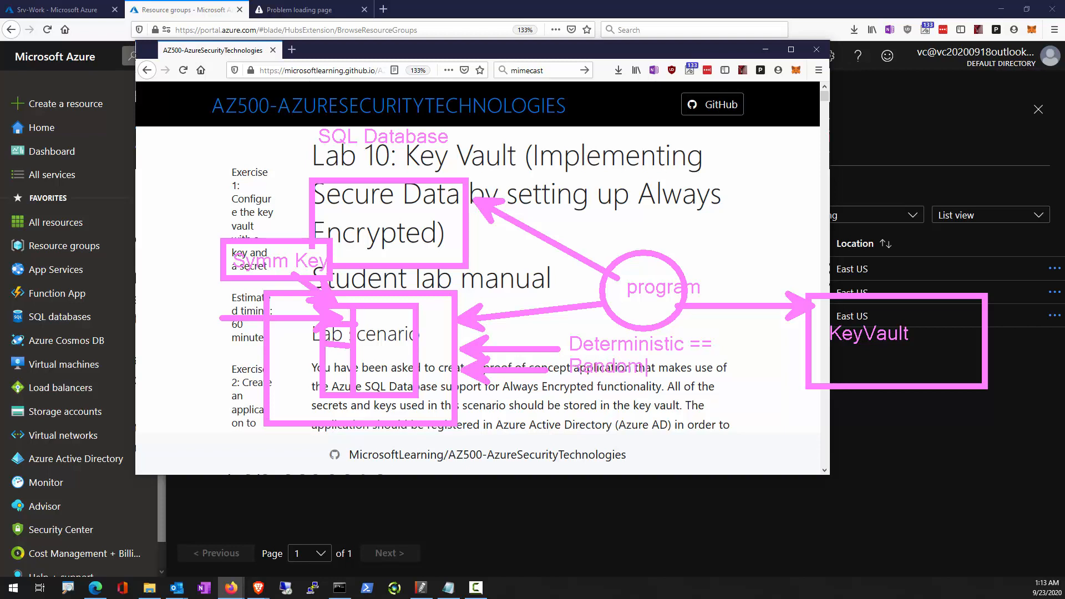
type("ized!")
key("BackSpace")
key("BackSpace")
key("BackSpace")
key("BackSpace")
key("BackSpace")
key("BackSpace")
key("BackSpace")
key("BackSpace")
key("BackSpace")
key("BackSpace")
key("BackSpace")
key("Escape")
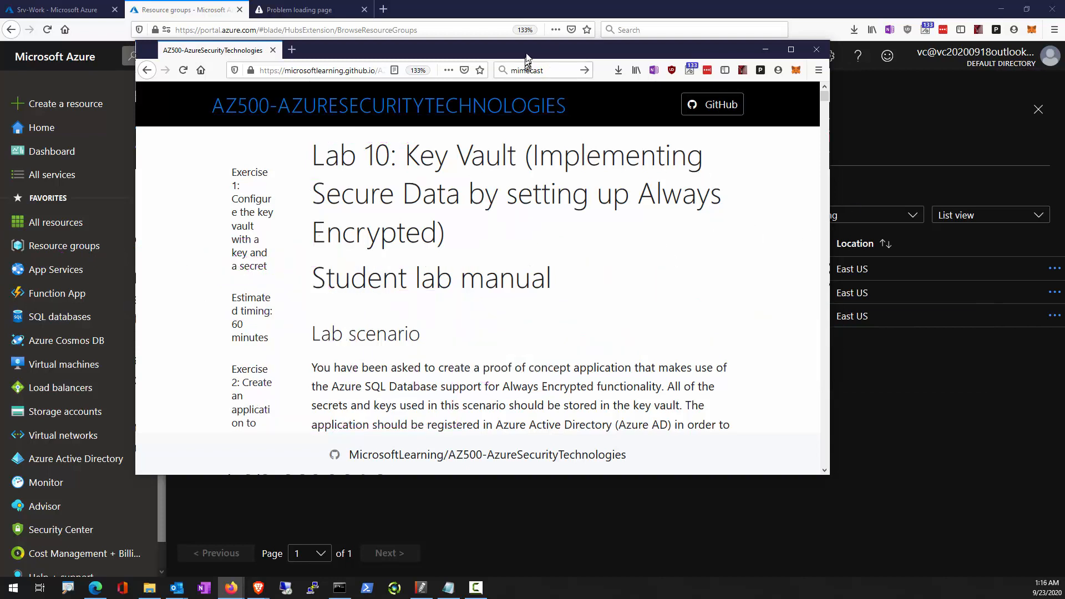
Move the lab manual aside, find Deploy a custom template by searching the portal for "custom templ", and start building a template in the editor.
left_click_drag(526, 54, 0, 139)
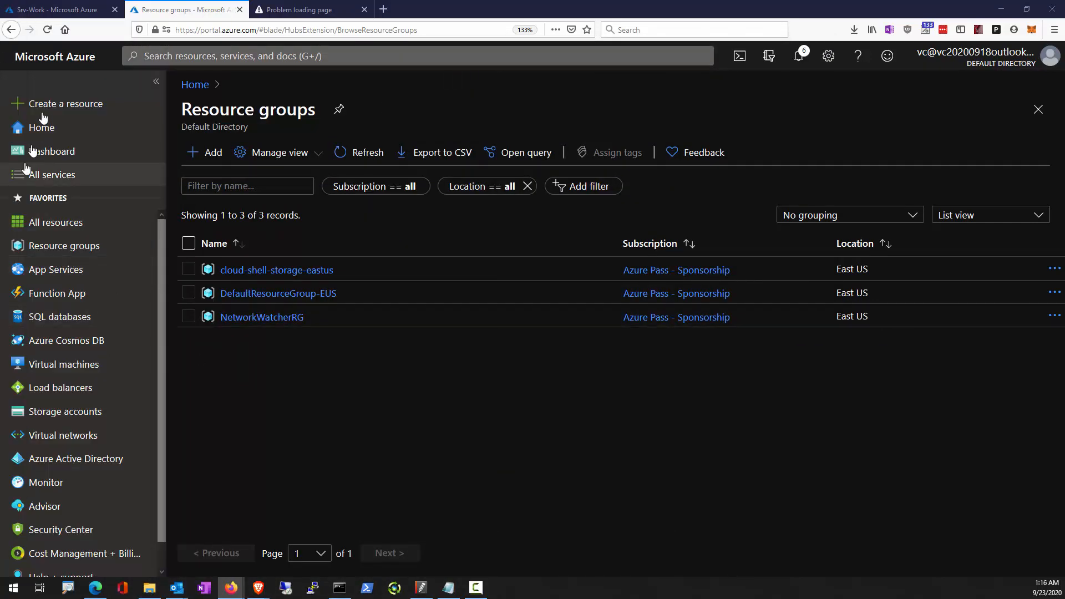
left_click(228, 54)
type("c")
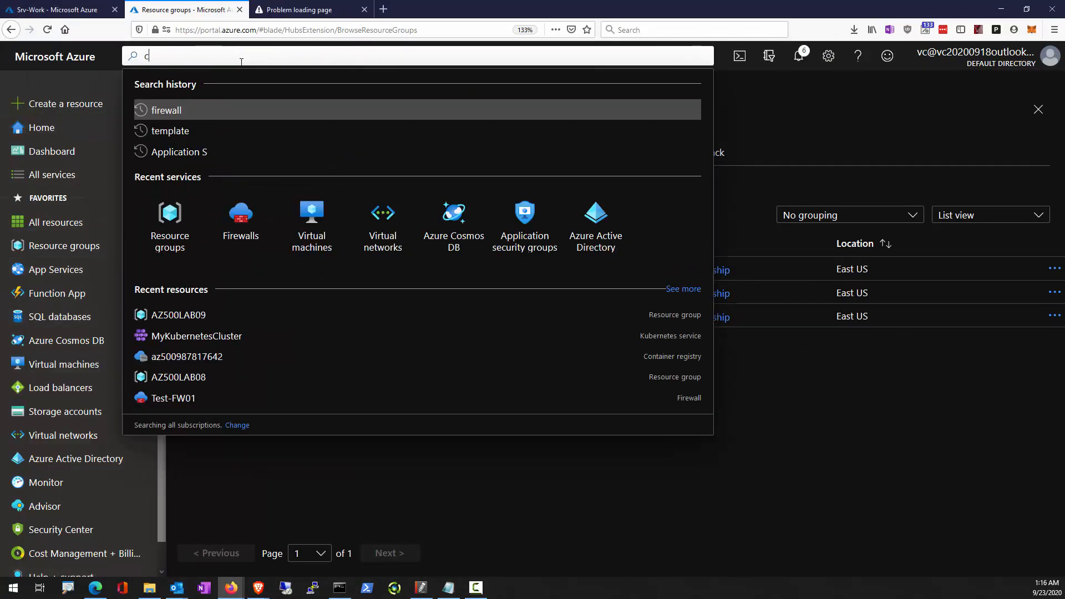
type("ustom t")
key("BackSpace")
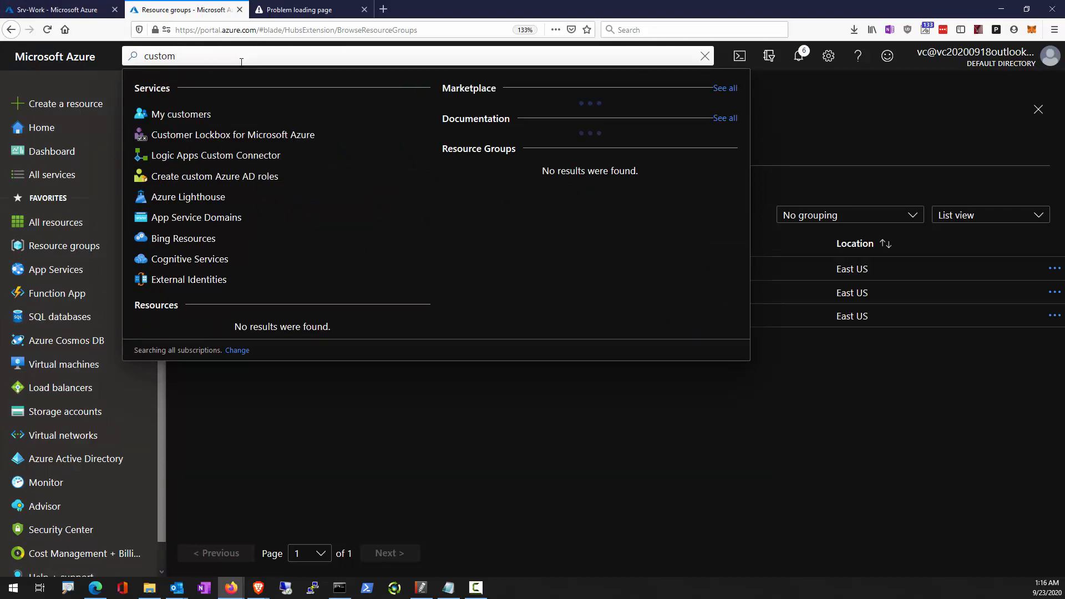
type("templ")
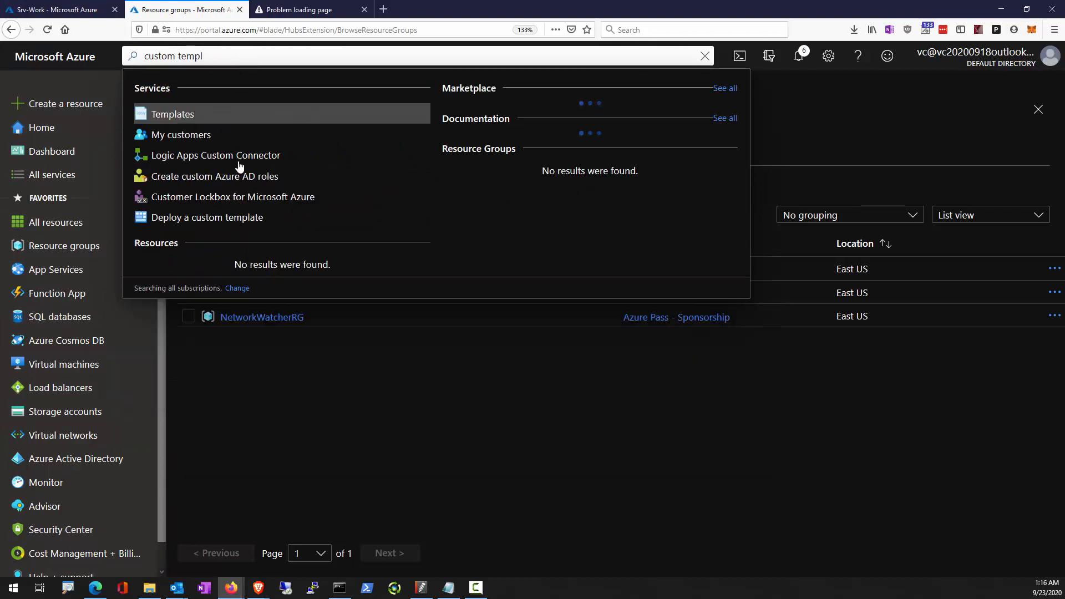
left_click(224, 218)
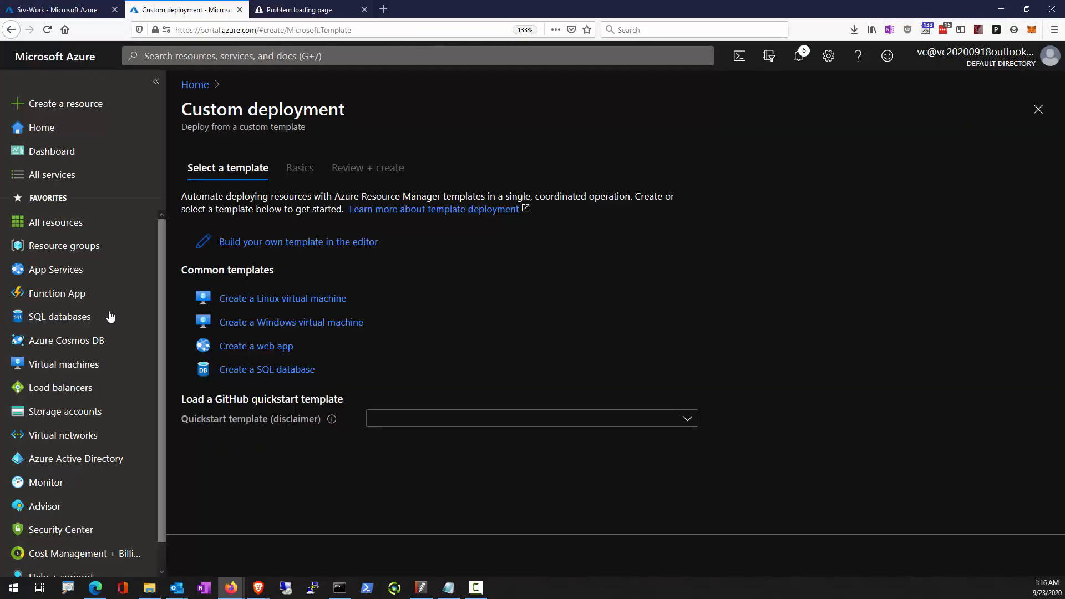
left_click(250, 245)
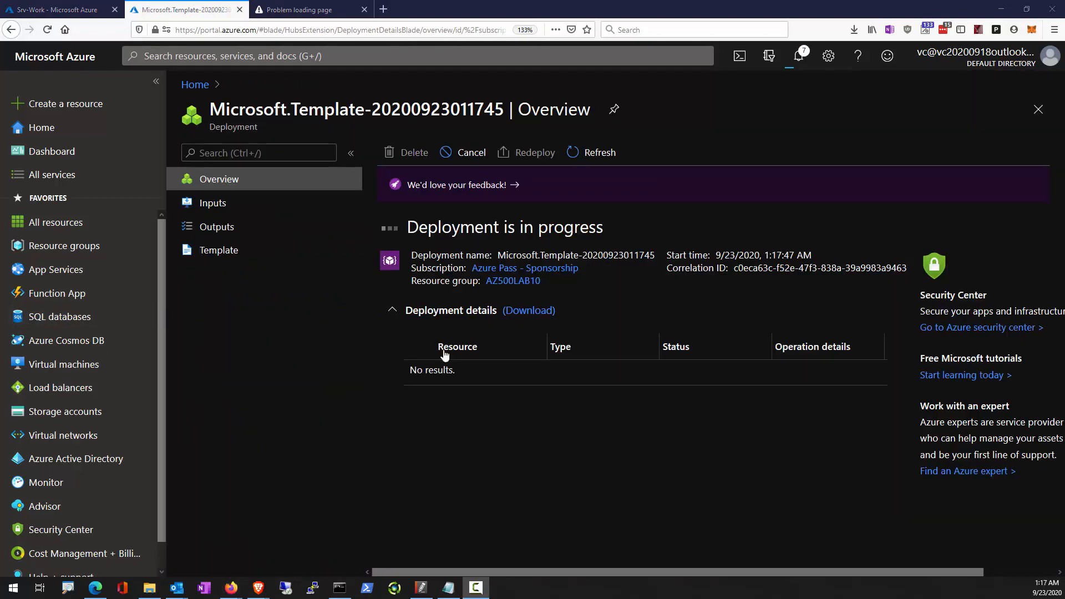
Open and reconnect Cloud Shell, and shrink the file editor pane so the terminal fills the area.
left_click(739, 55)
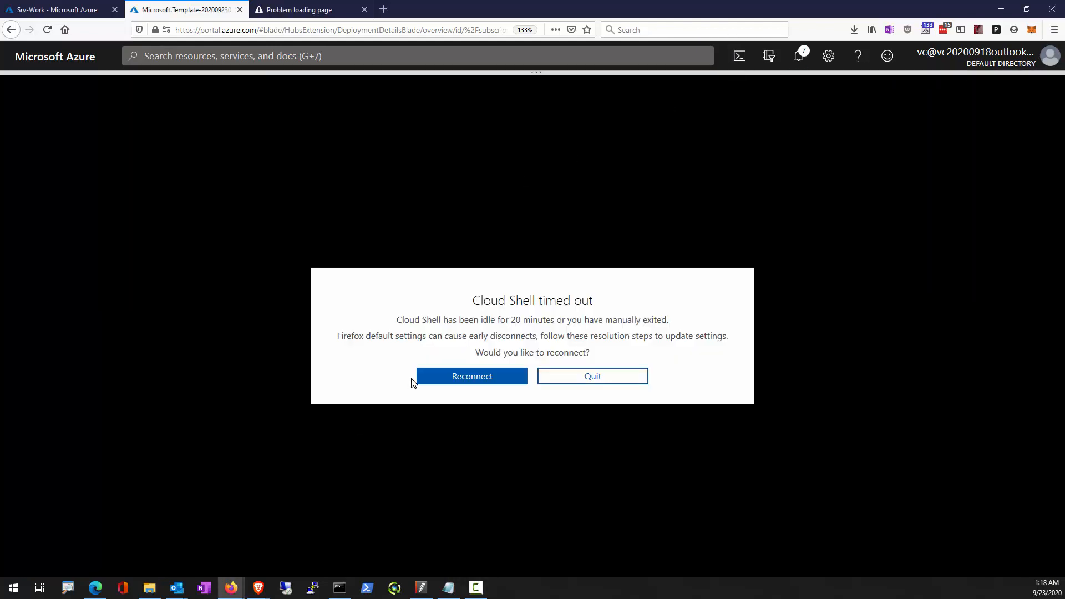
left_click(440, 378)
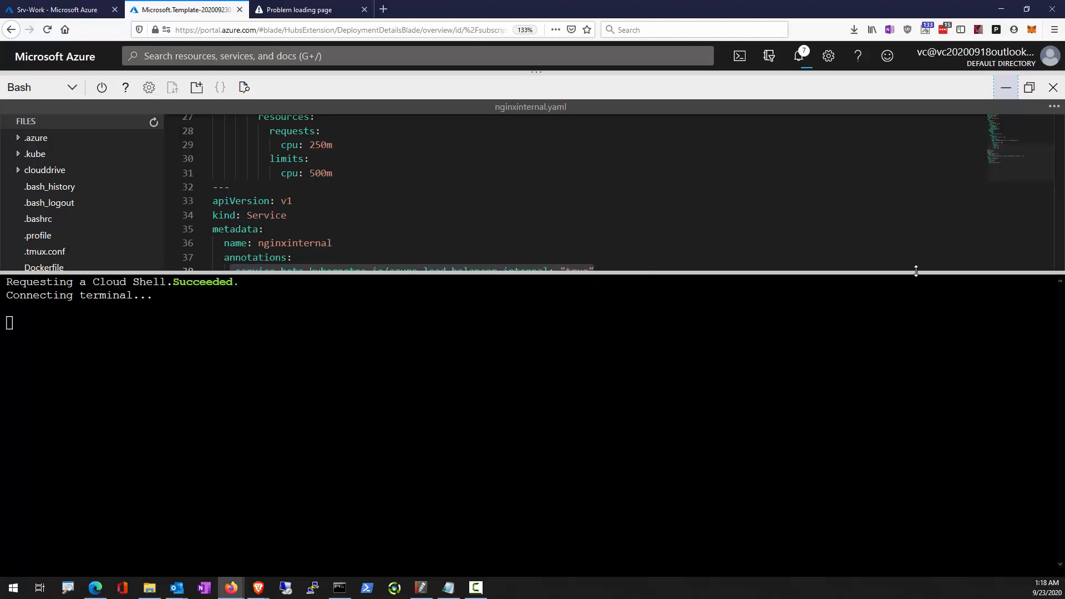
left_click_drag(910, 271, 910, 105)
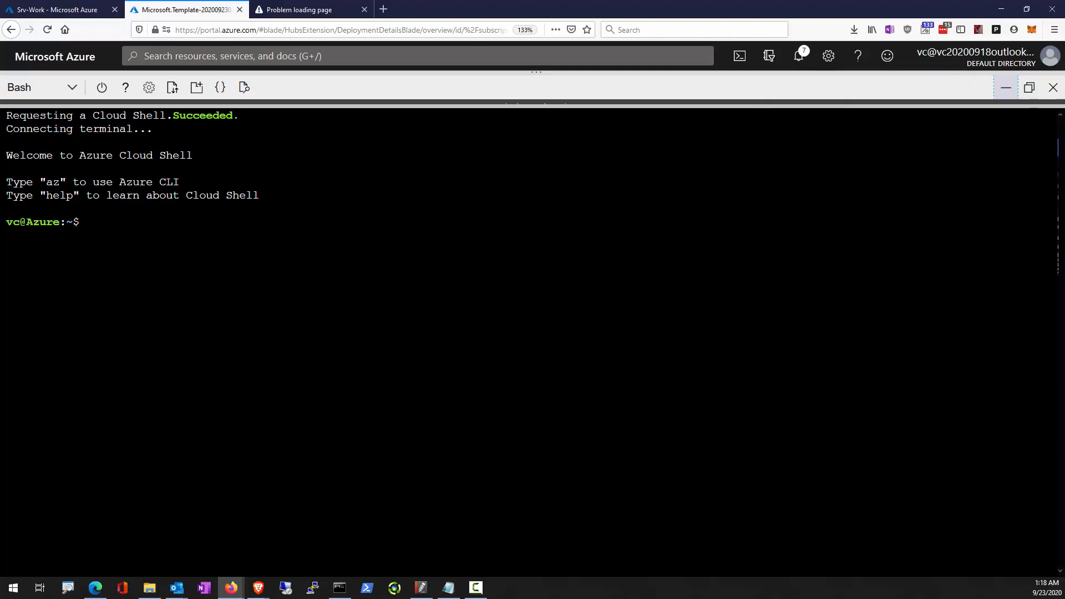
Try to run the copied commands in Bash that set $kvName and create a key vault in resource group AZ500LAB10, location eastus.
right_click(204, 294)
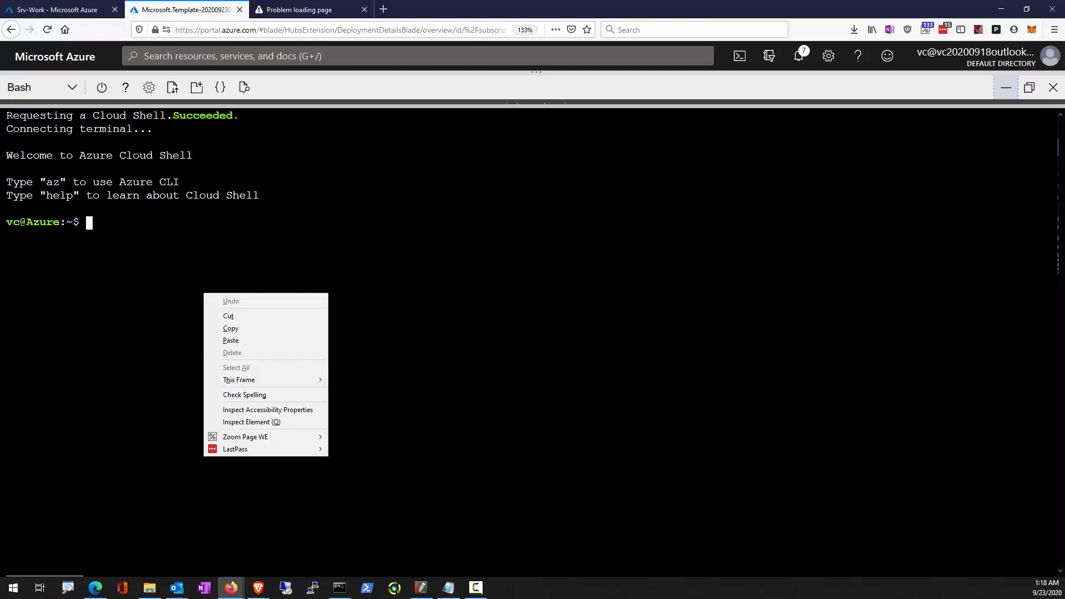
key("Escape")
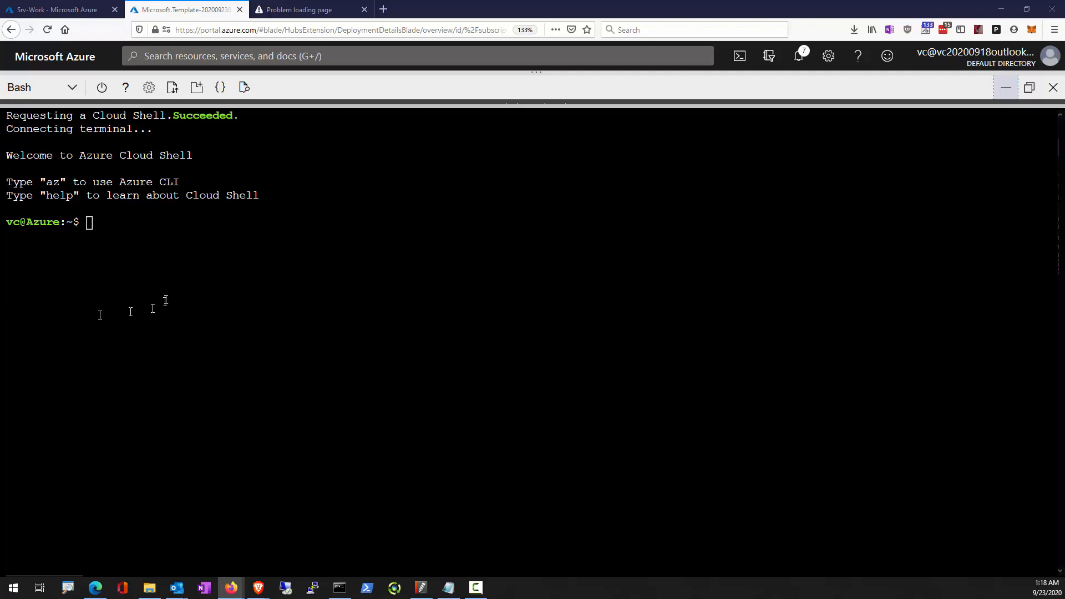
right_click(174, 276)
left_click(197, 324)
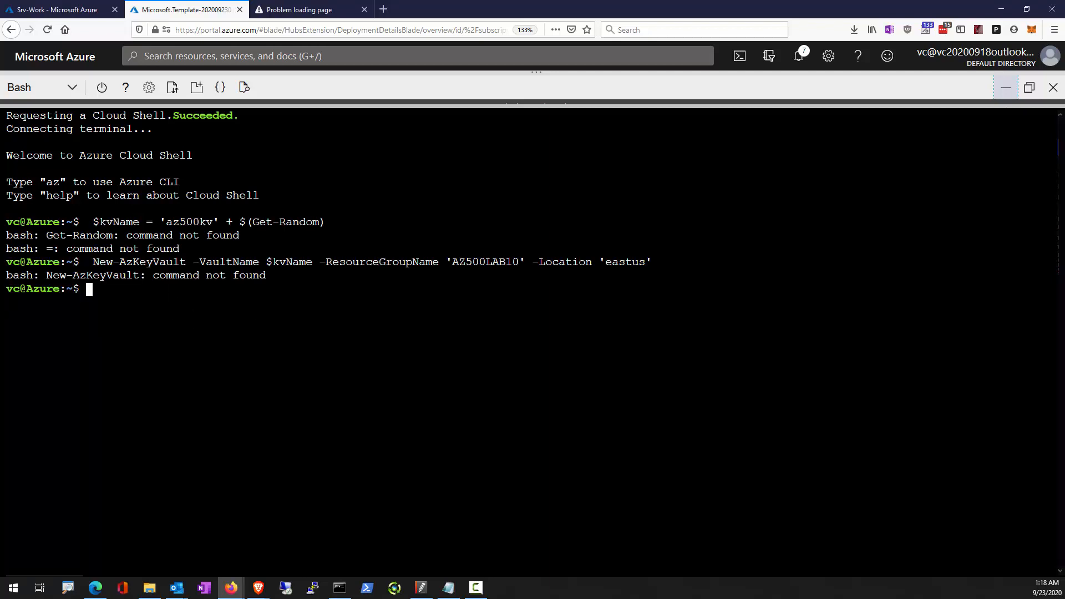
Switch the Cloud Shell session from Bash to PowerShell and confirm the switch.
left_click(72, 87)
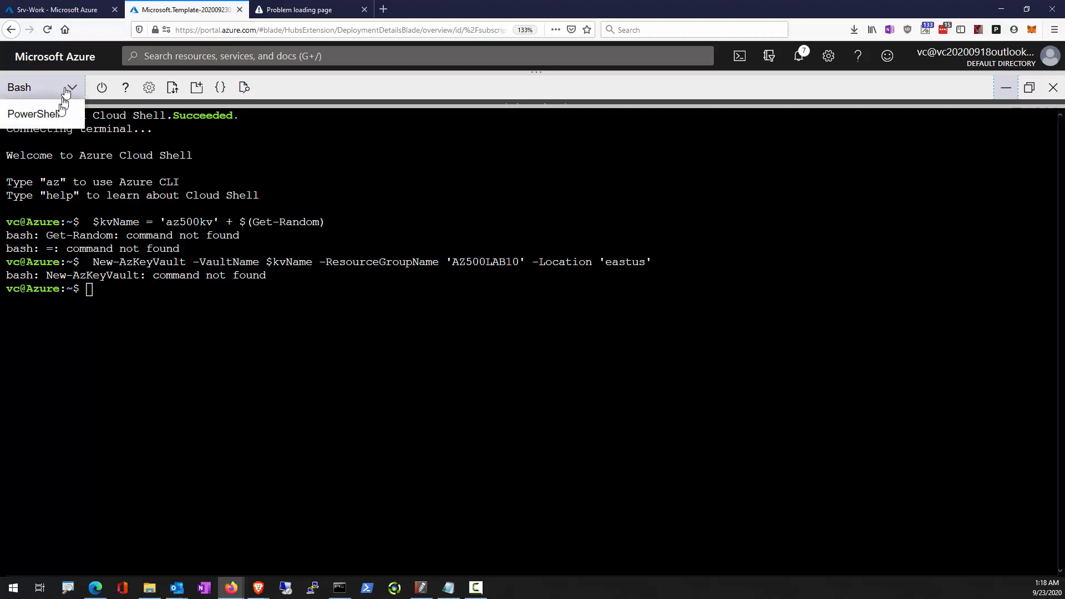
left_click(34, 118)
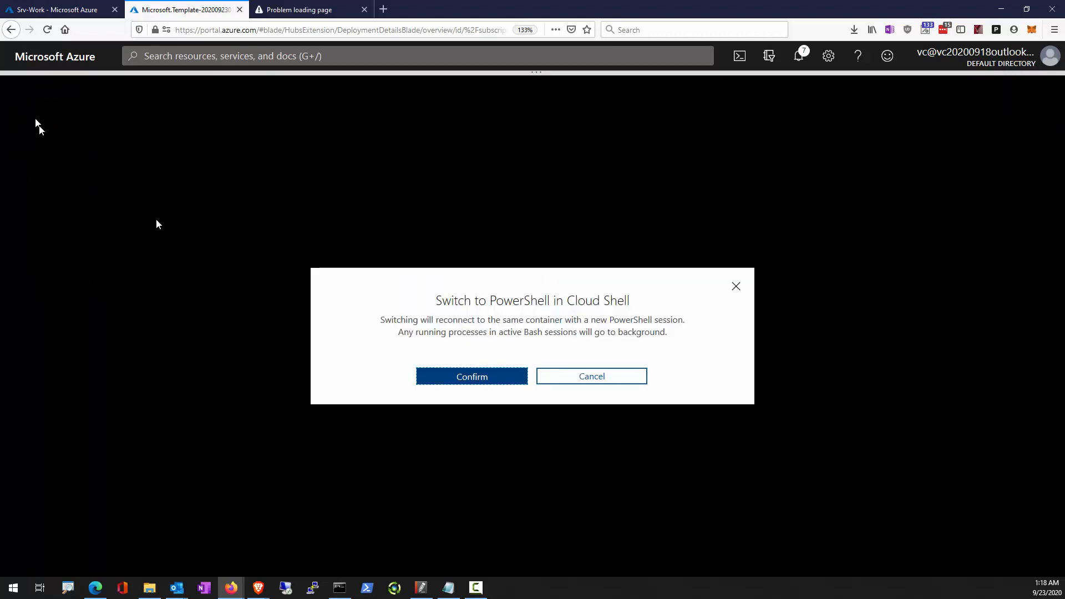
left_click(508, 376)
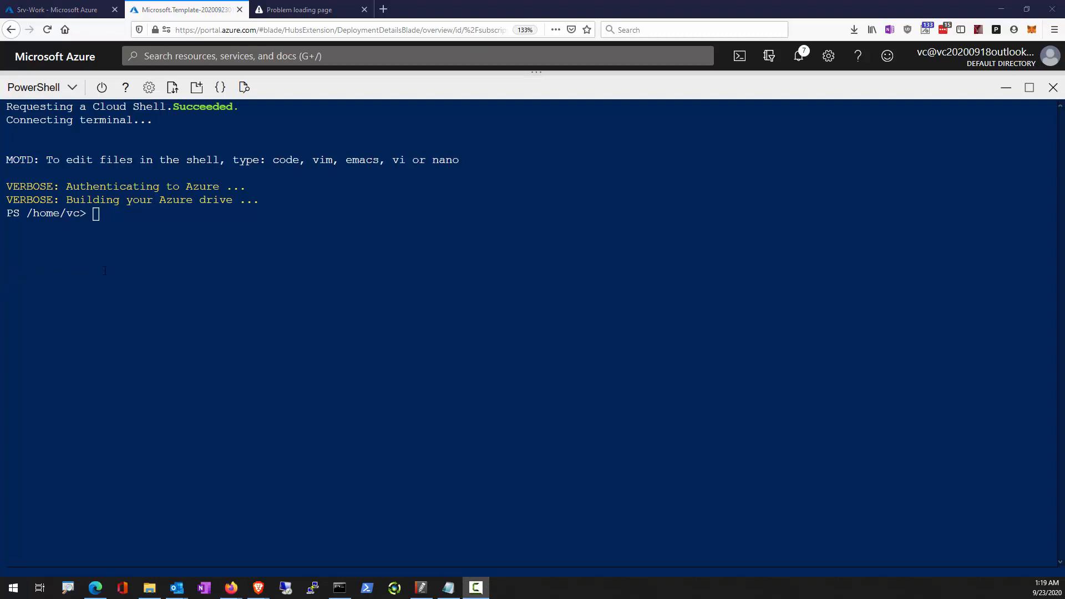
Run the copied PowerShell commands setting $kvName to 'az500kv' + $(Get-Random) and creating that vault in AZ500LAB10, eastus, and minimize Cloud Shell.
right_click(104, 270)
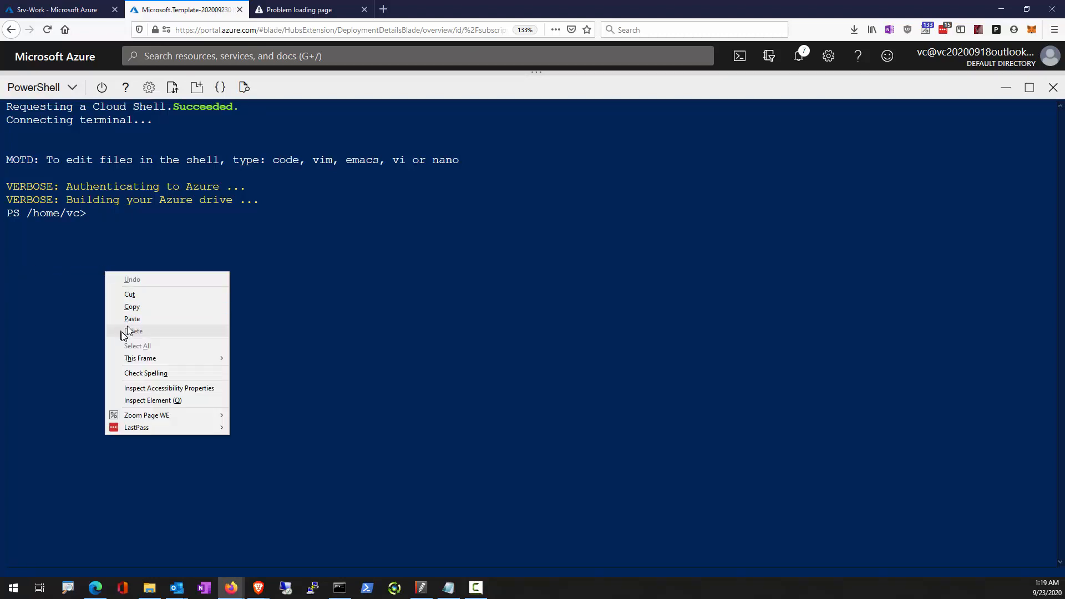
left_click(131, 320)
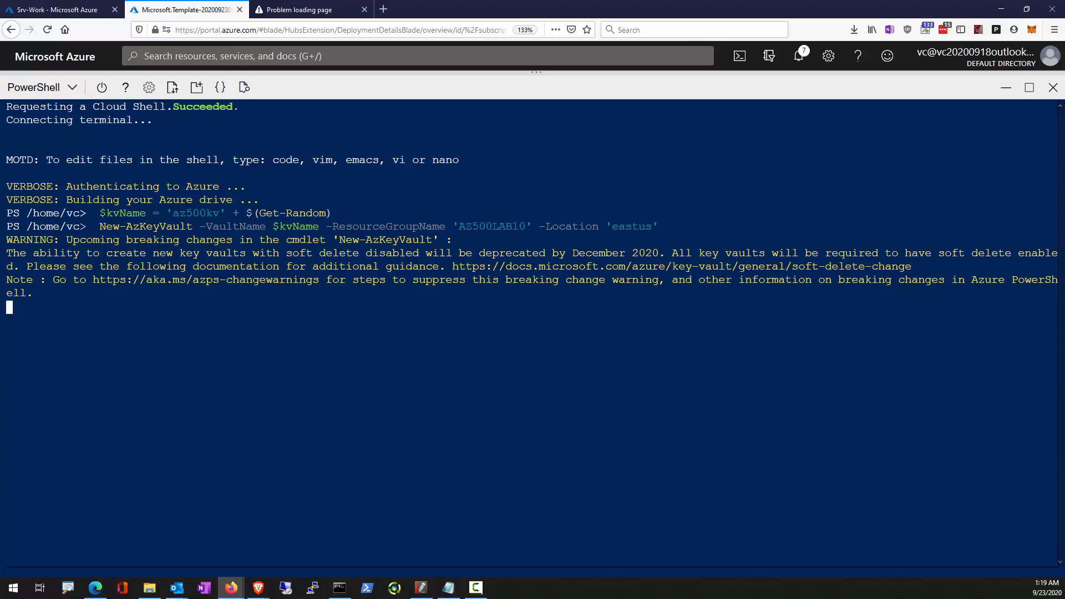
key("F9")
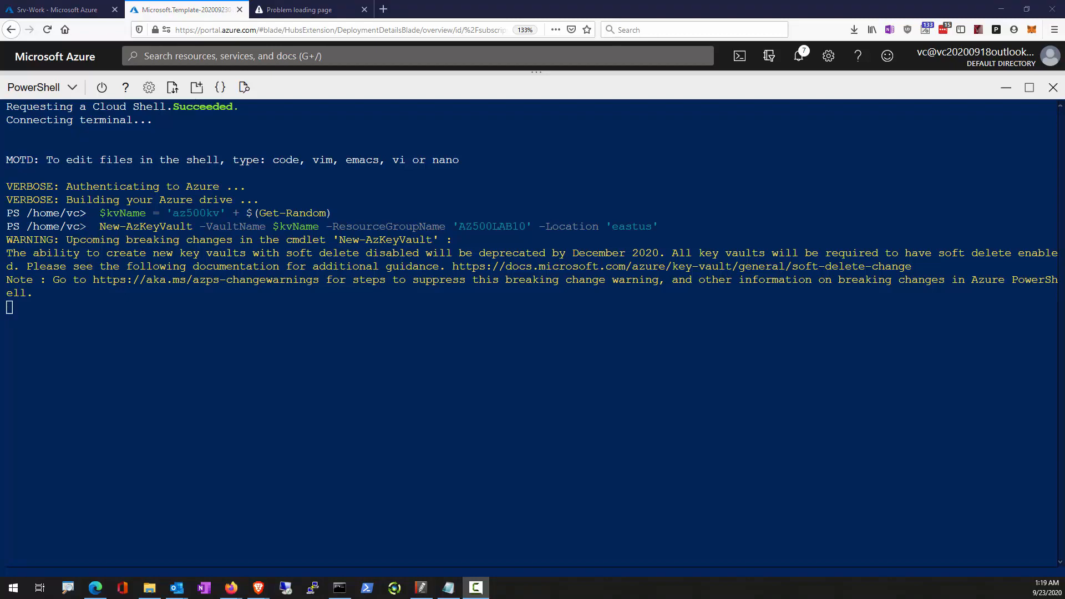
left_click(1006, 88)
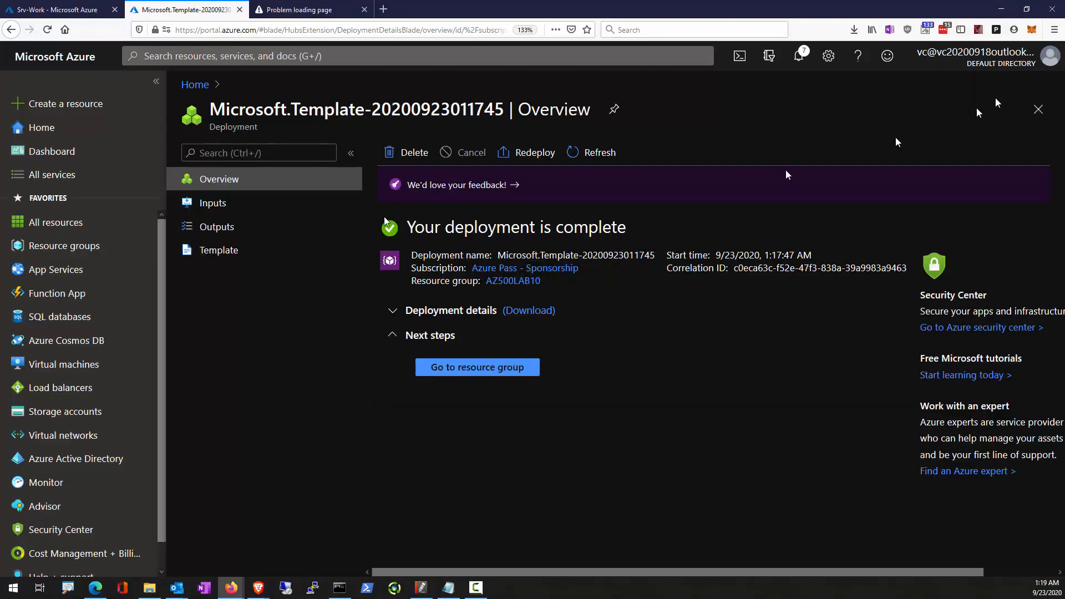
From resource group AZ500LAB10, download the RDP file for virtual machine az500-10-vm1 and open it with Remote Desktop Connection.
left_click(450, 366)
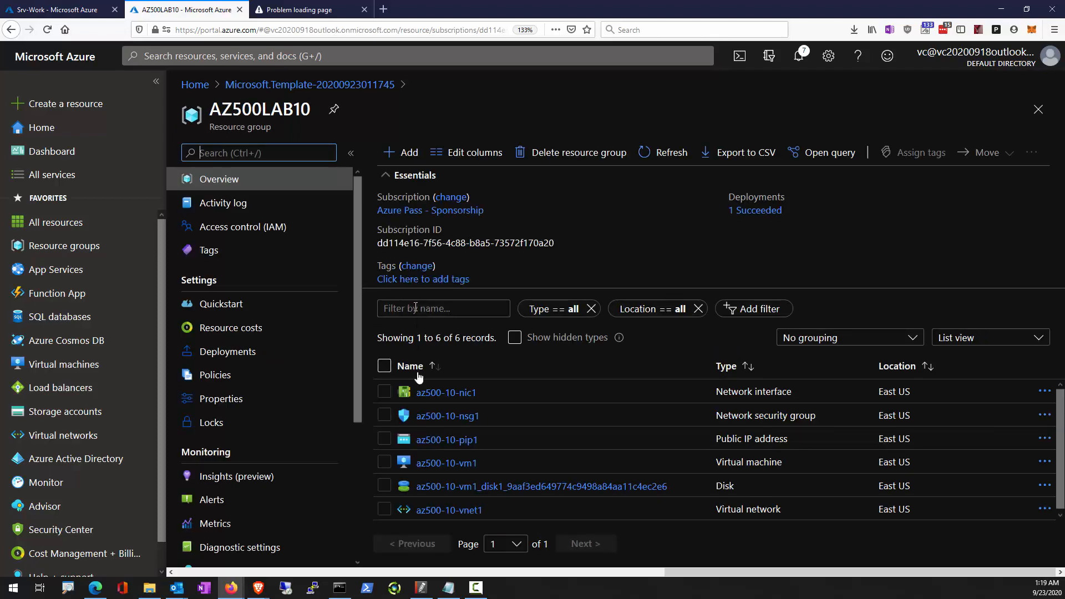
left_click(438, 464)
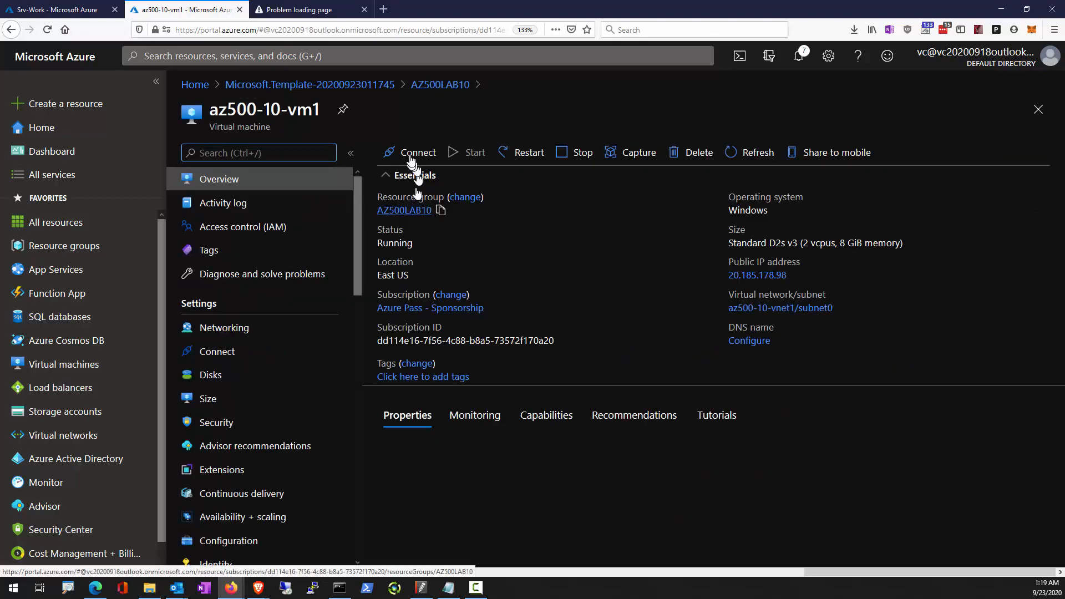
left_click(411, 161)
left_click(389, 179)
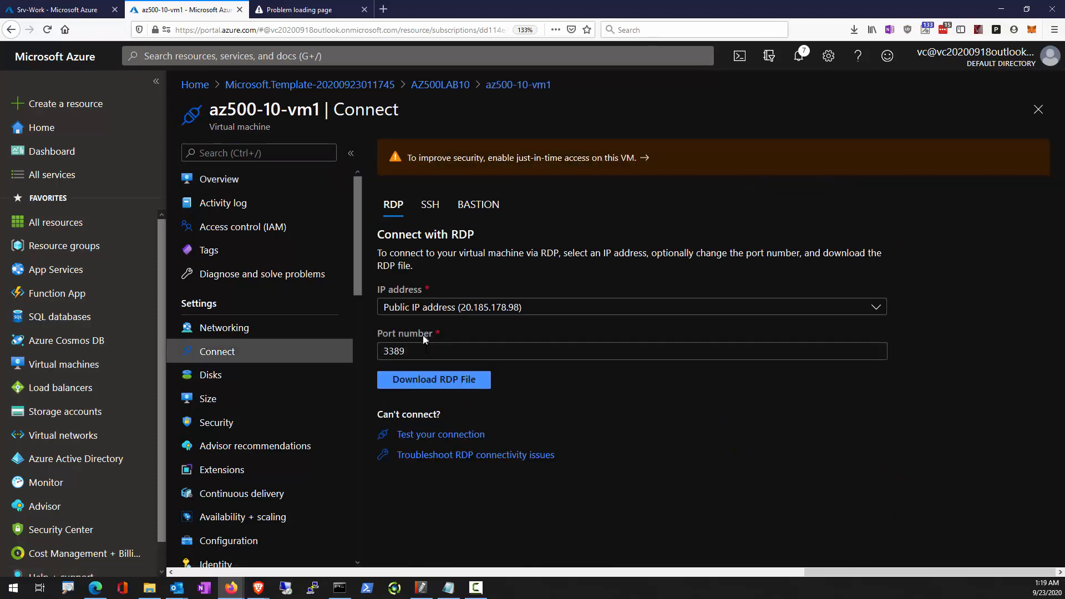
left_click(414, 382)
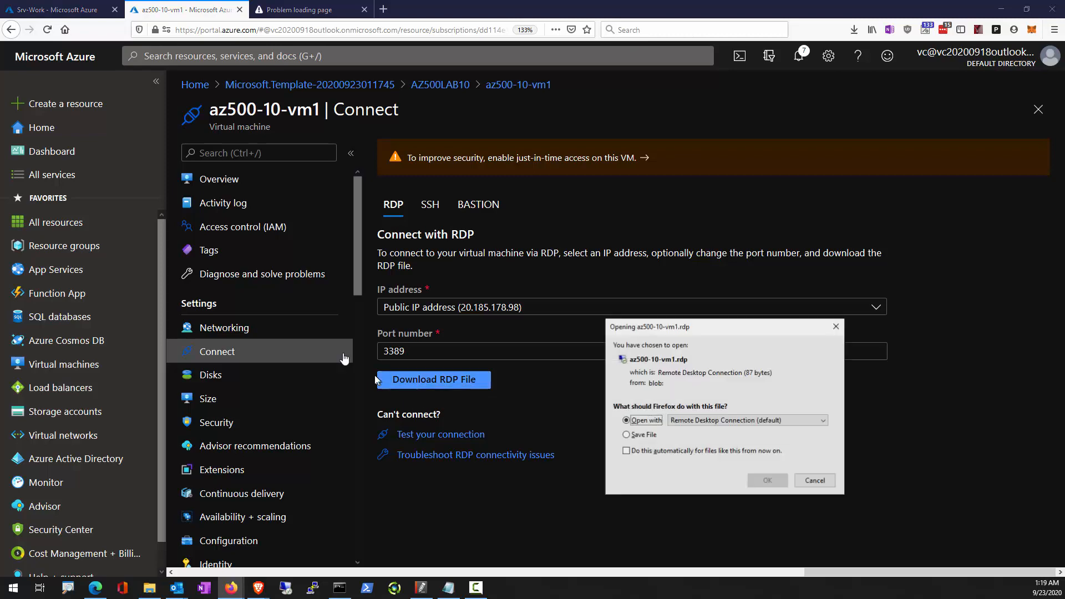
left_click(763, 483)
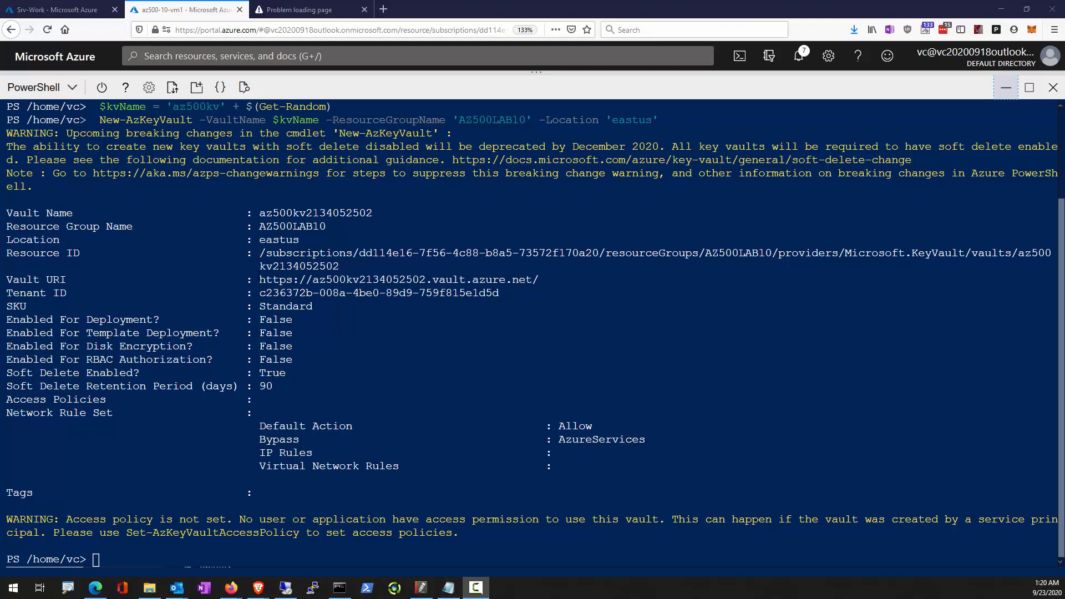
left_click_drag(259, 279, 578, 283)
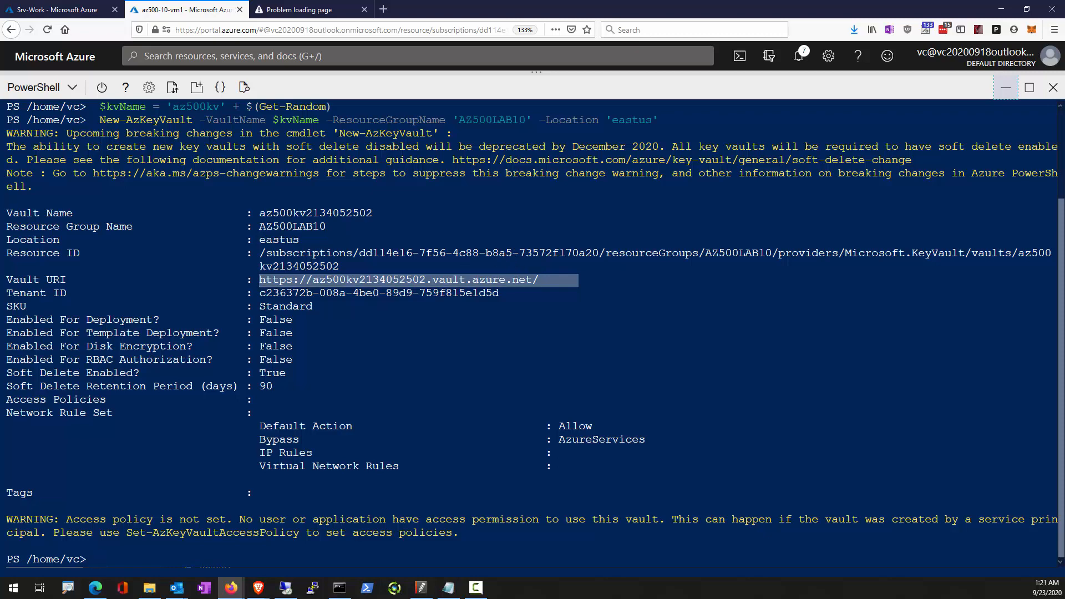
left_click(1006, 88)
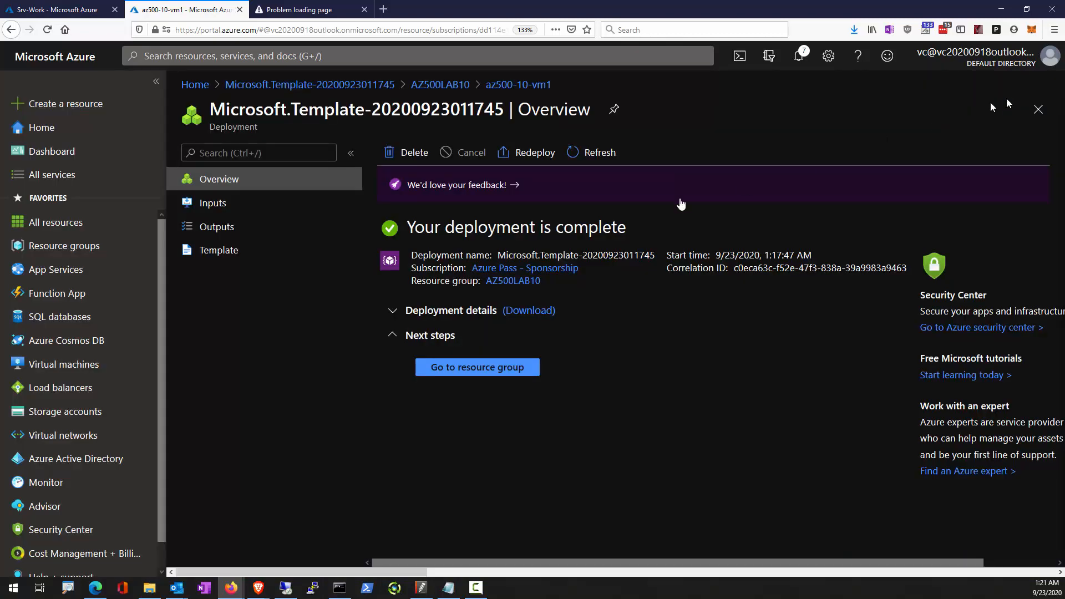
left_click(241, 56)
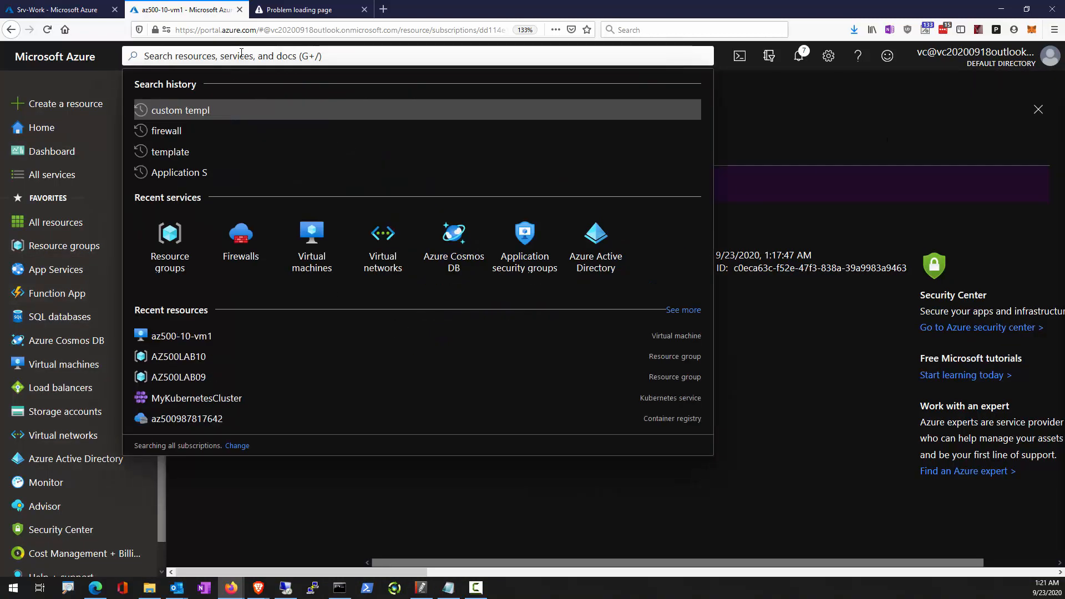
type("key")
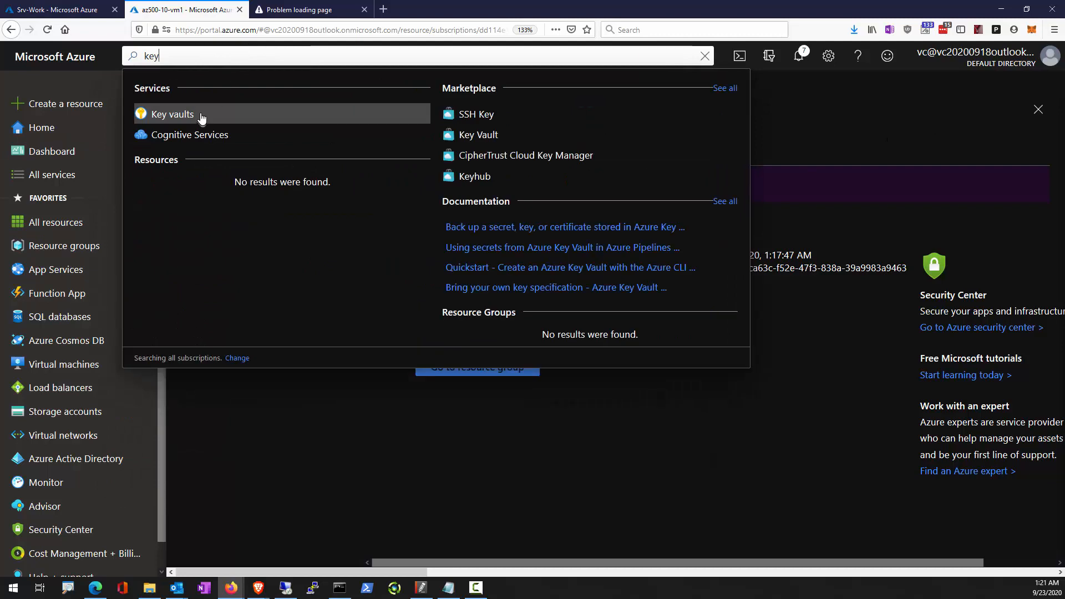
left_click(172, 115)
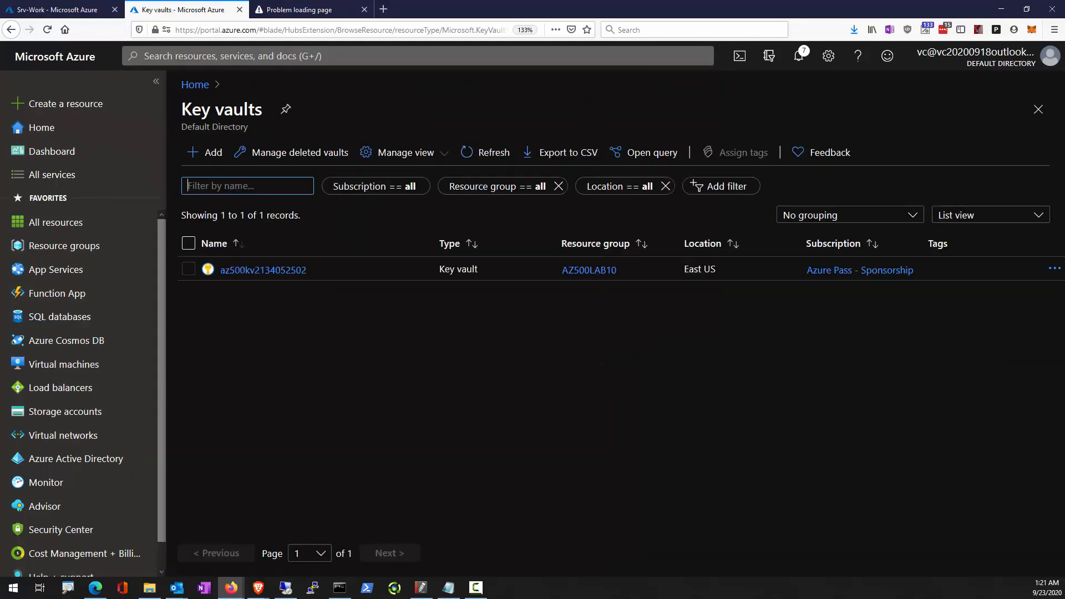
left_click(271, 273)
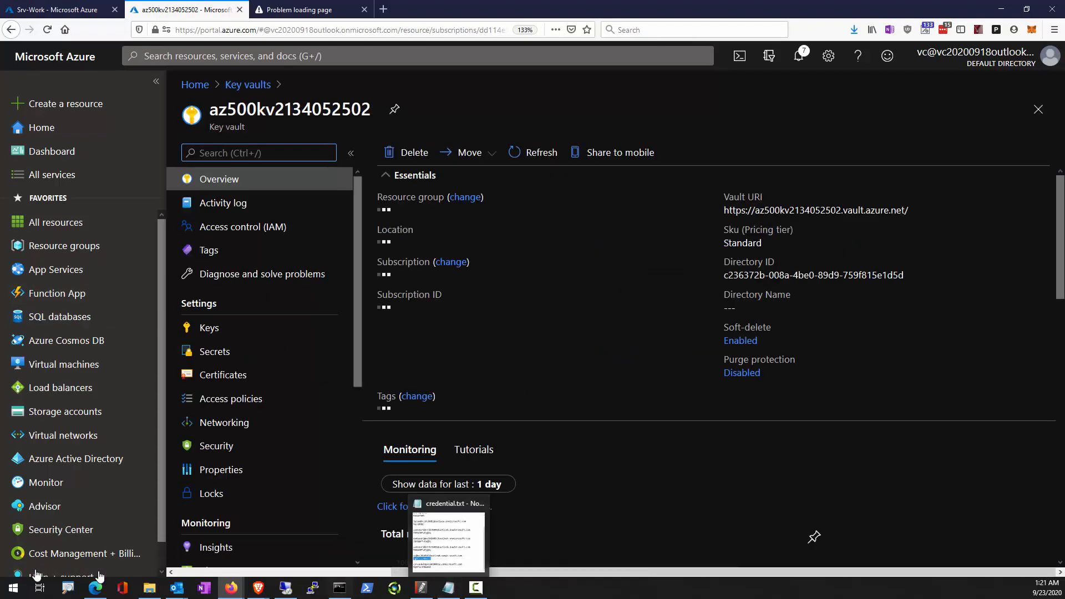
Open a blank Notepad document, paste the password held in the clipboard, undo the paste, and return to the Azure portal.
left_click(18, 591)
type("note")
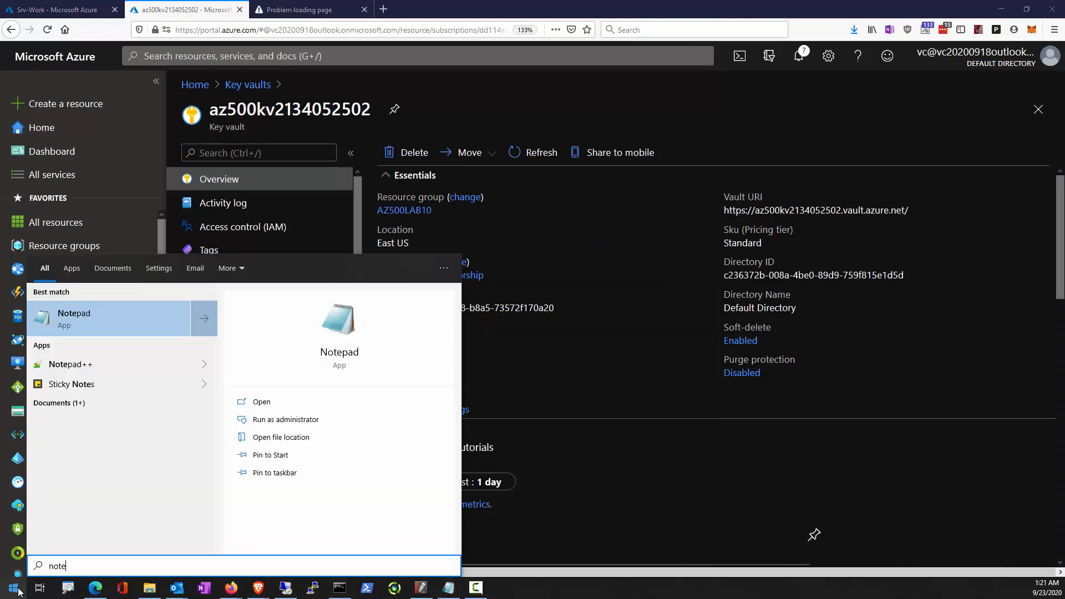
type("pad")
key("Return")
type("Pa55w.rd1234")
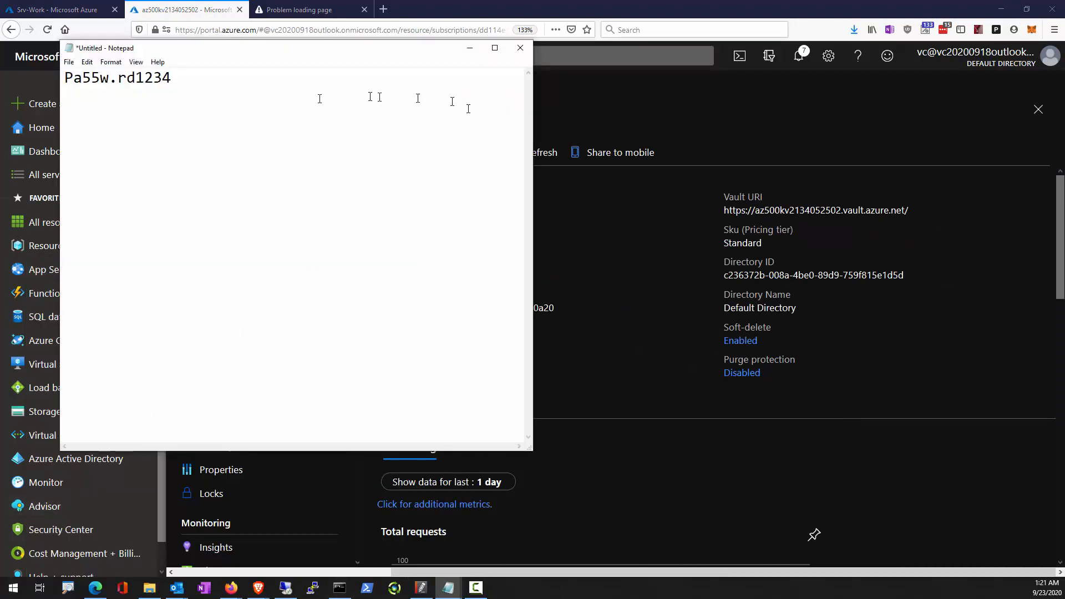
key("ctrl+z")
left_click(661, 315)
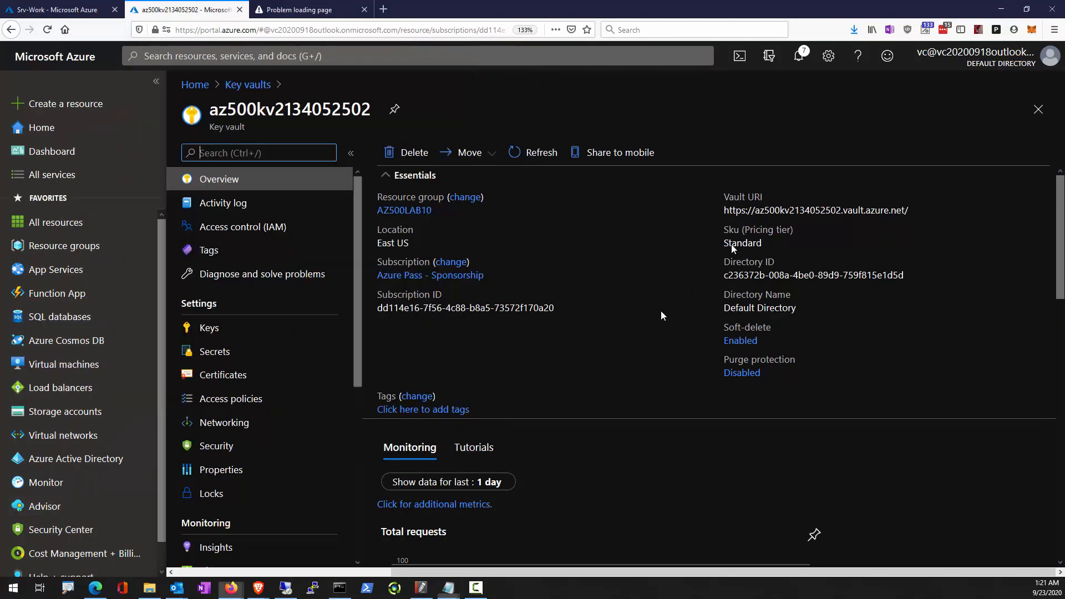
Copy the Vault URI from the Cloud Shell output into the blank Notepad document and minimize Notepad.
left_click(740, 55)
right_click(482, 278)
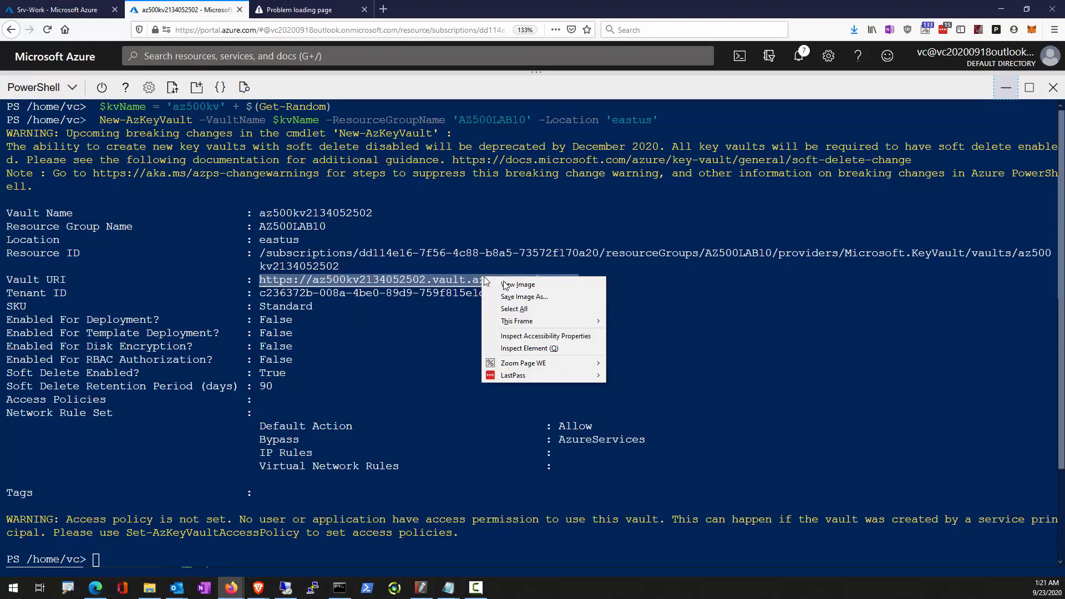
left_click(517, 257)
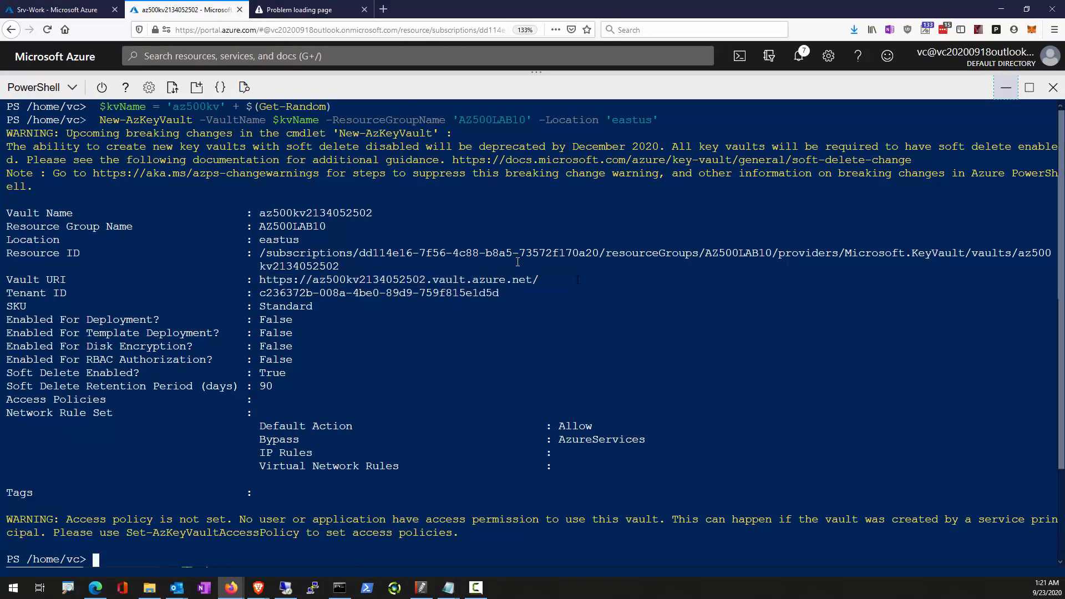
left_click_drag(578, 278, 253, 277)
key("ctrl+c")
left_click(449, 588)
left_click(492, 540)
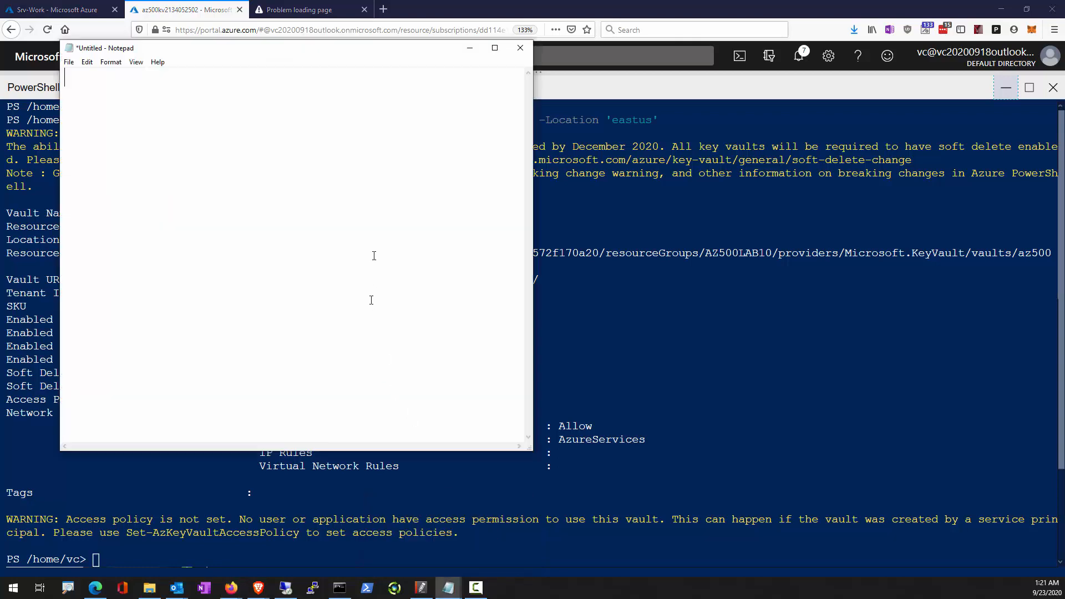
key("ctrl+v")
left_click(471, 48)
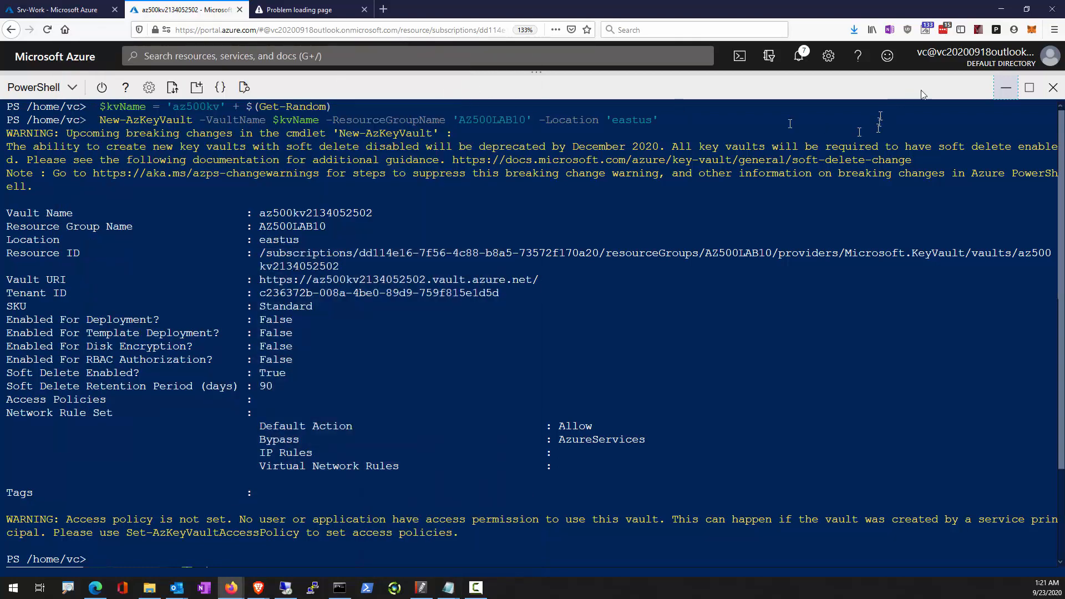
Start a new access policy for the key vault using the Key, Secret, & Certificate Management template.
left_click(1005, 88)
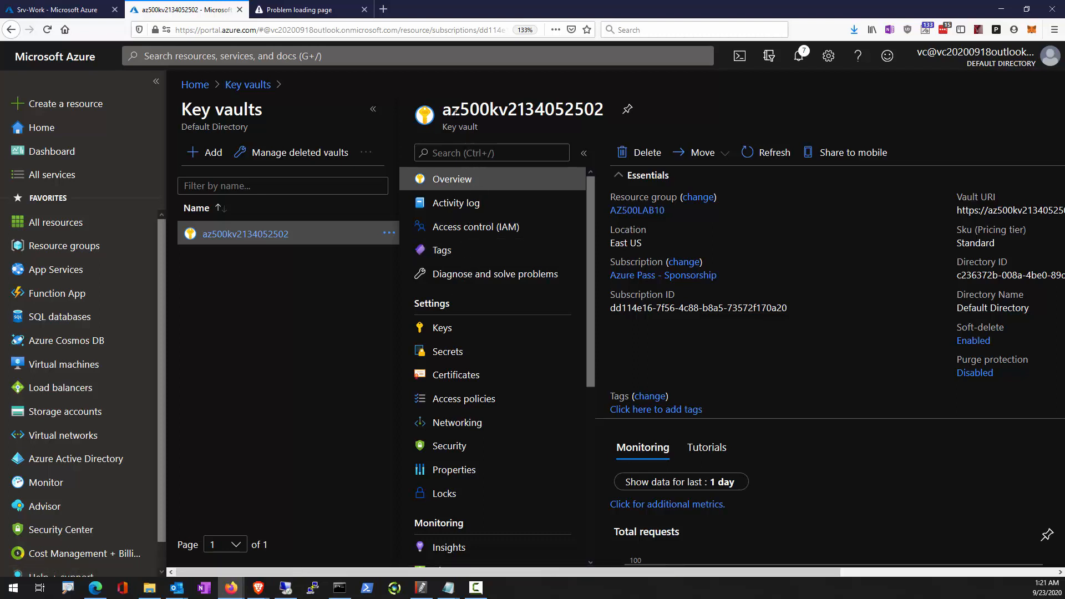
left_click(453, 404)
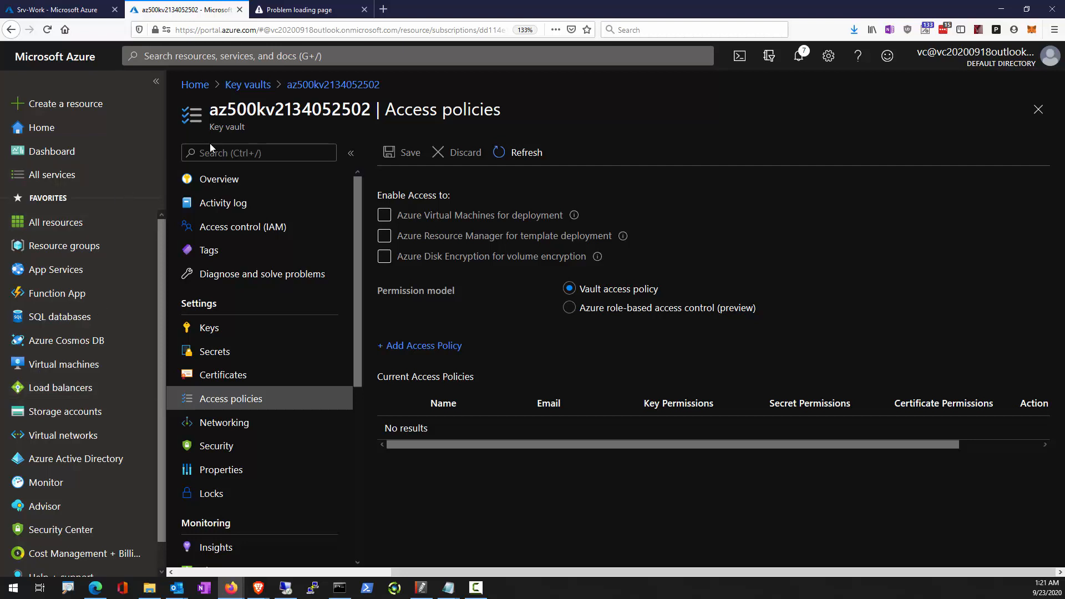
left_click(432, 346)
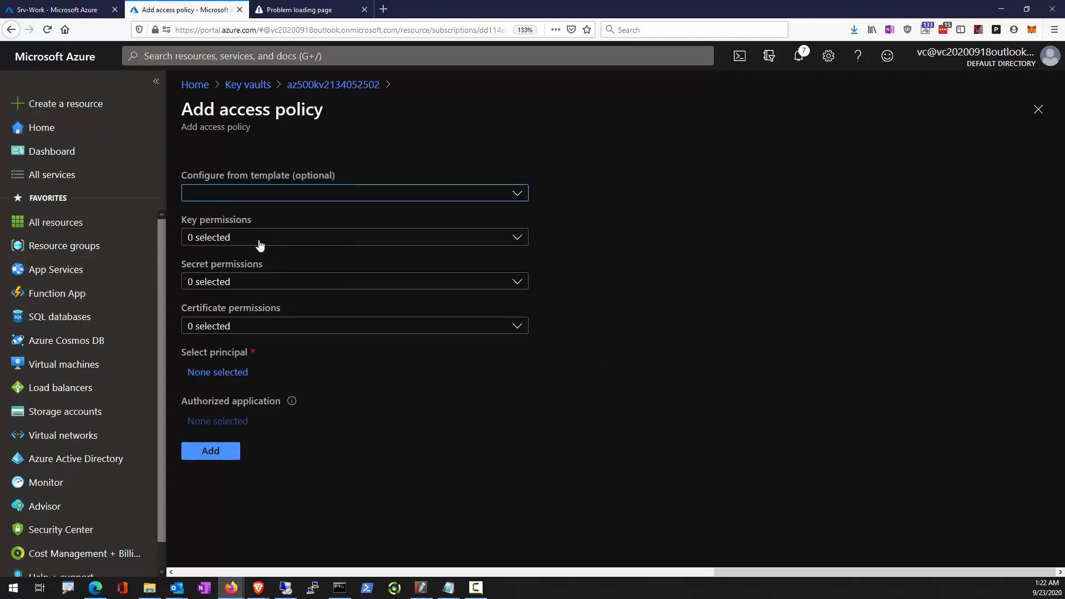
left_click(299, 197)
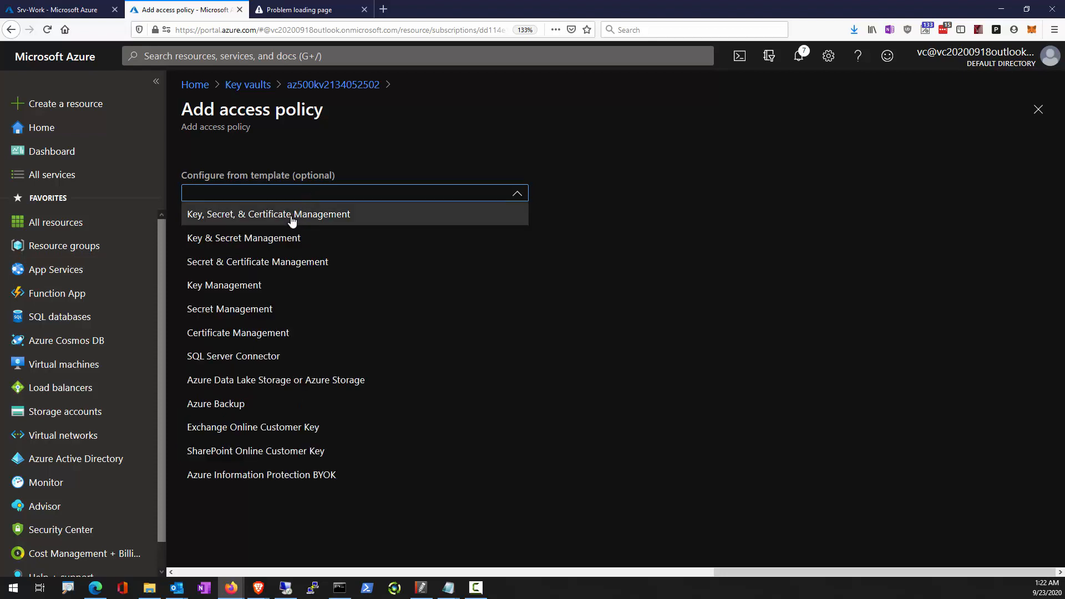
left_click(292, 214)
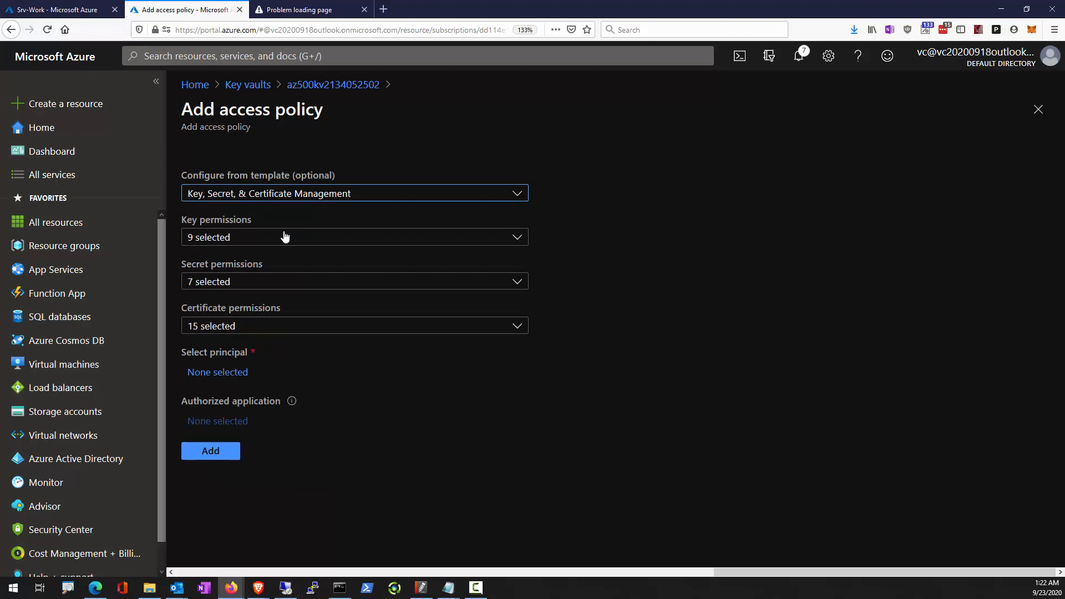
Select all key permissions for the access policy and review the selected key management and cryptographic operations.
left_click(284, 238)
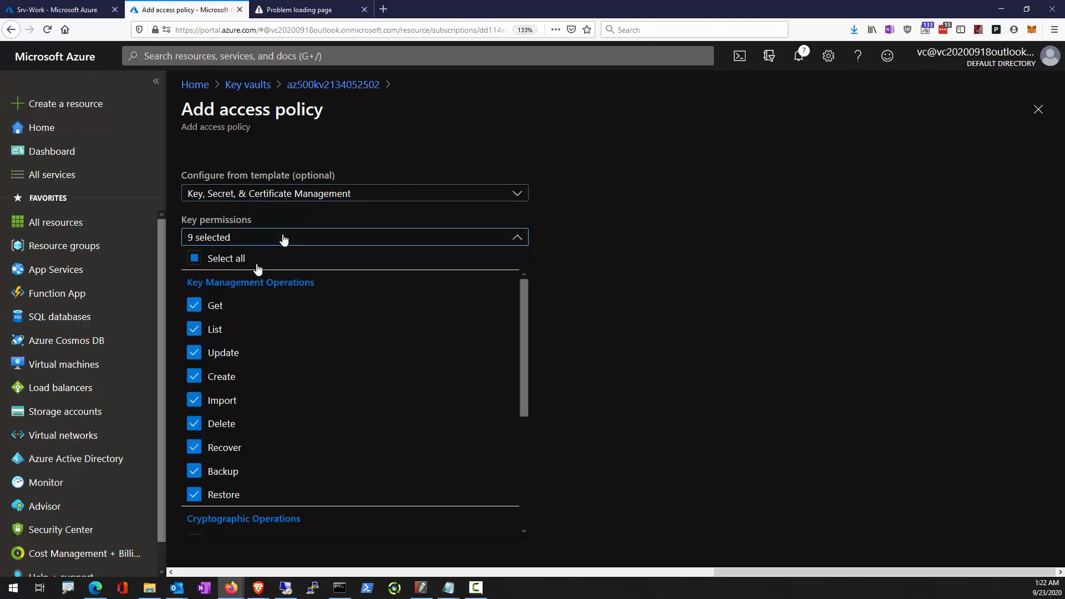
left_click(226, 269)
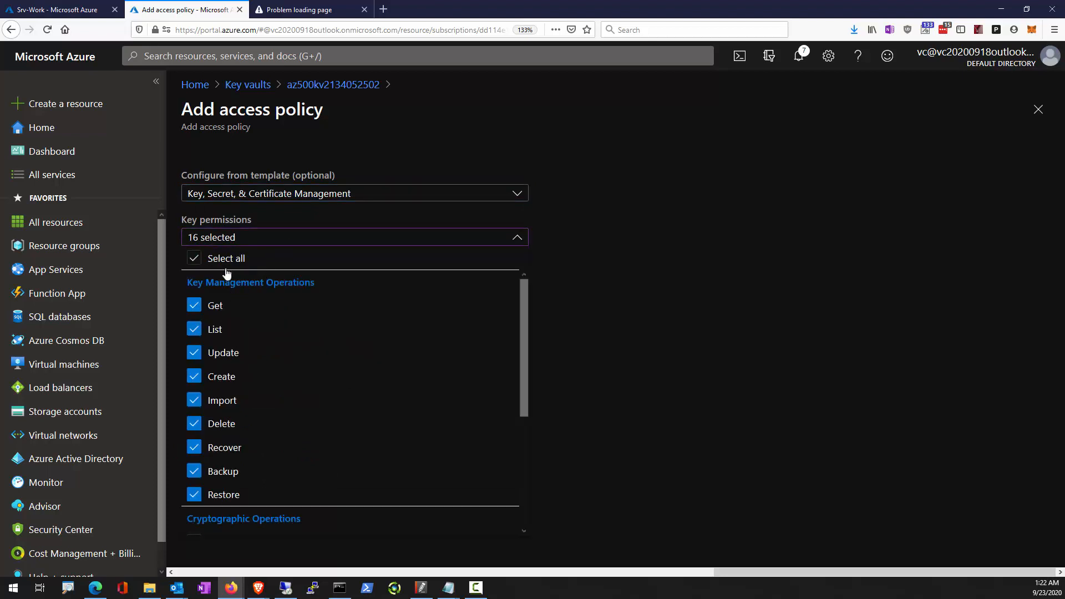
left_click(660, 321)
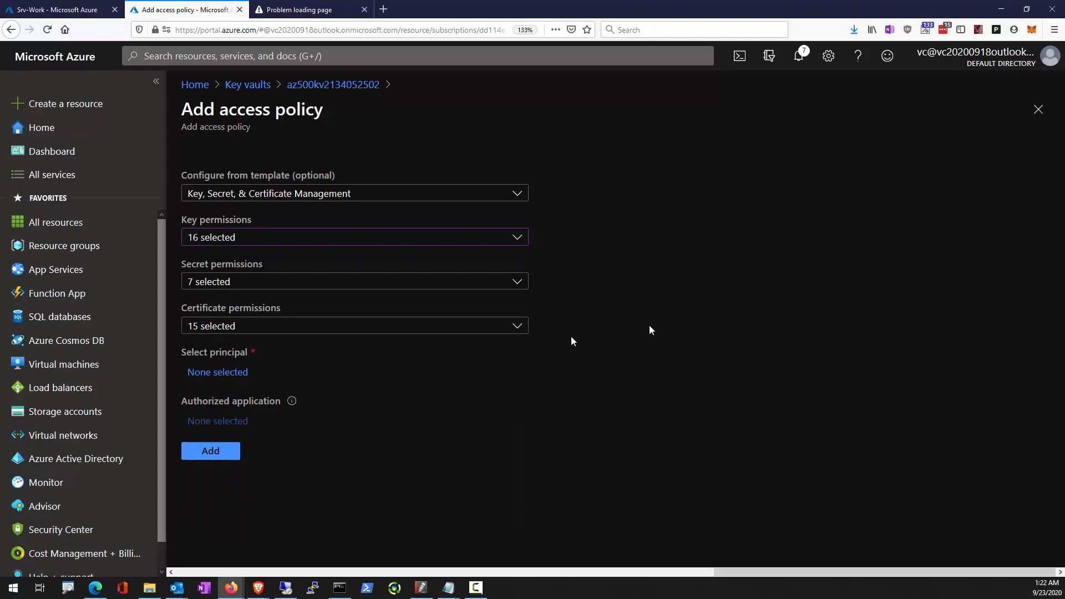
left_click(224, 249)
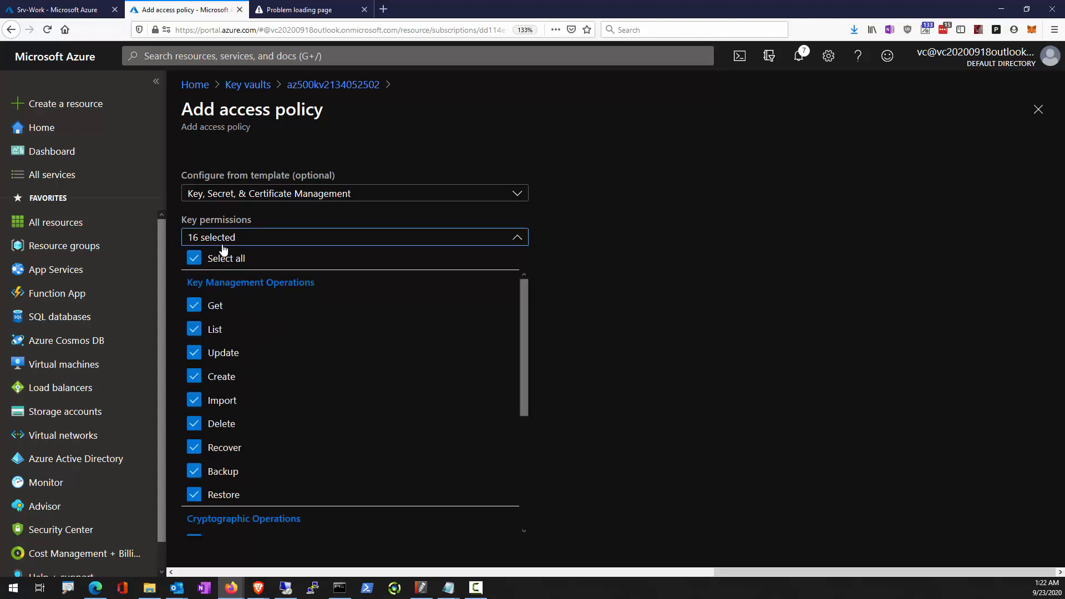
left_click(223, 248)
left_click(224, 248)
scroll(244, 473, "down", 3)
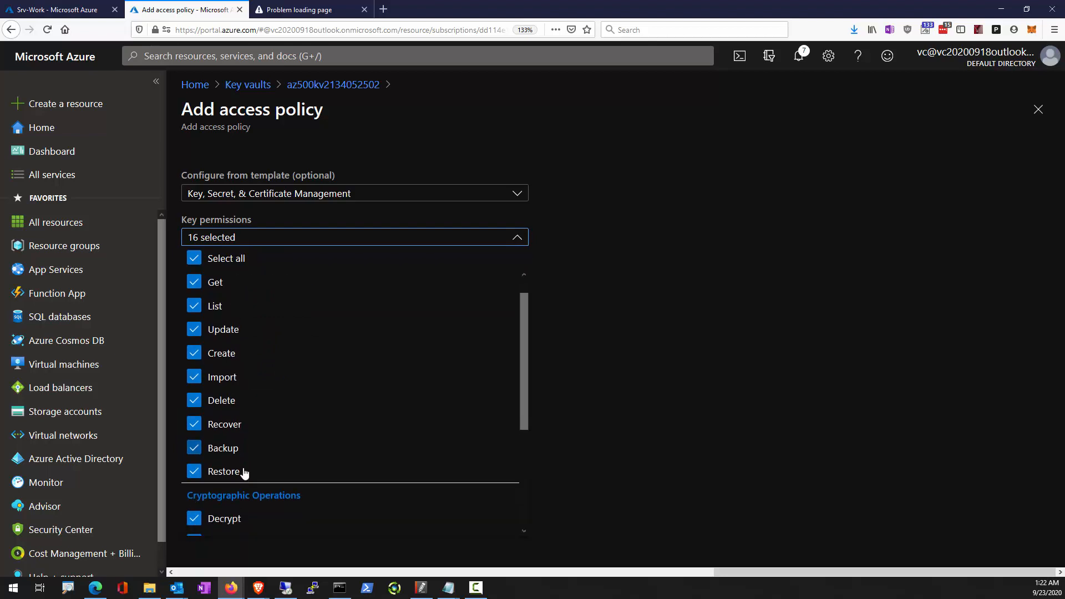
left_click(624, 372)
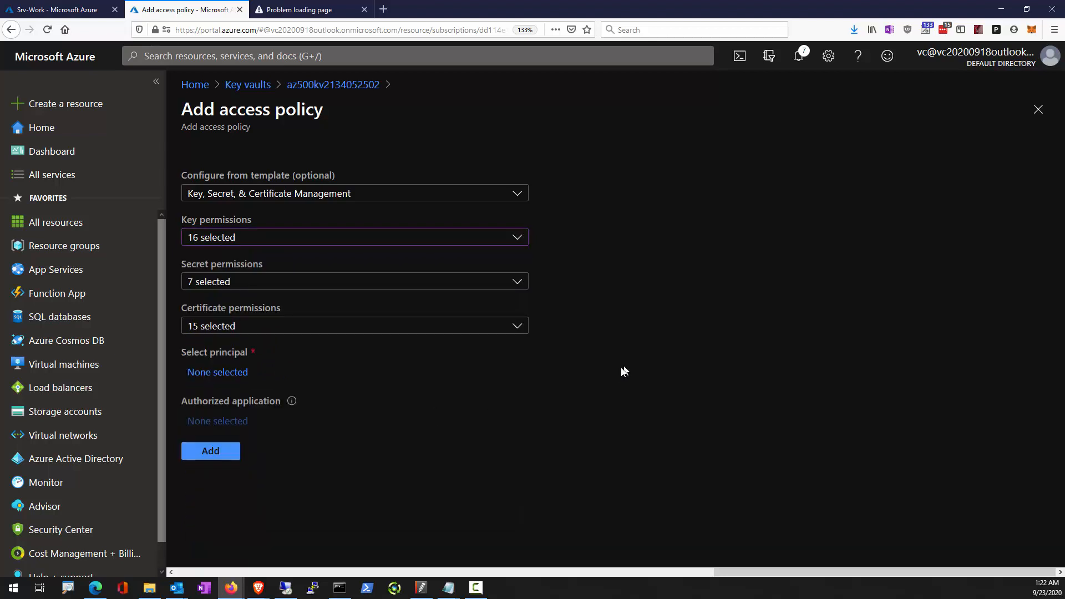
Select all secret permissions for the access policy, including the privileged secret operations.
left_click(283, 291)
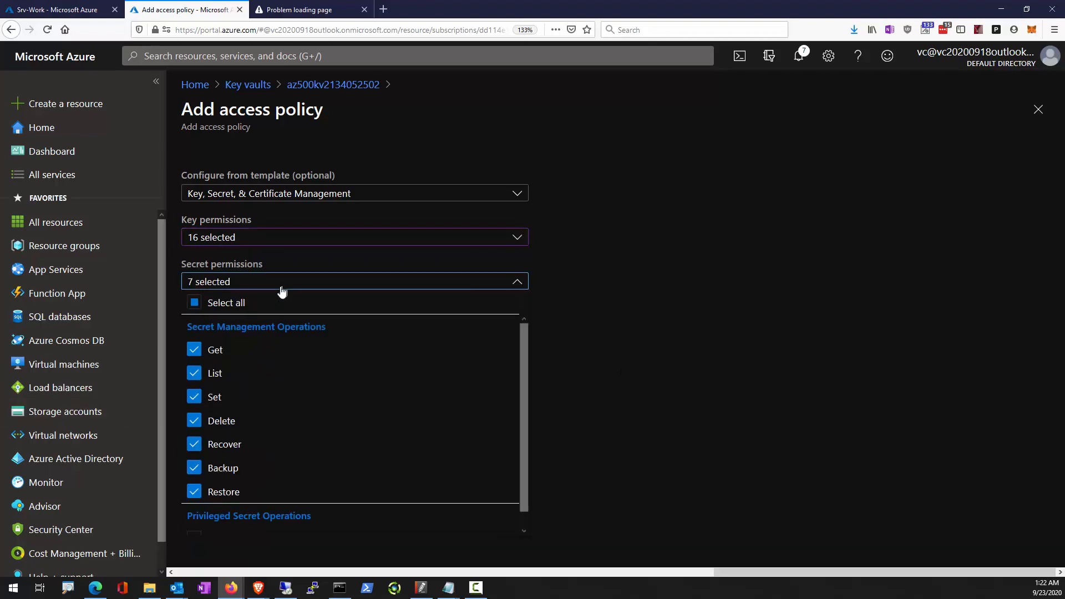
left_click(193, 302)
left_click(624, 355)
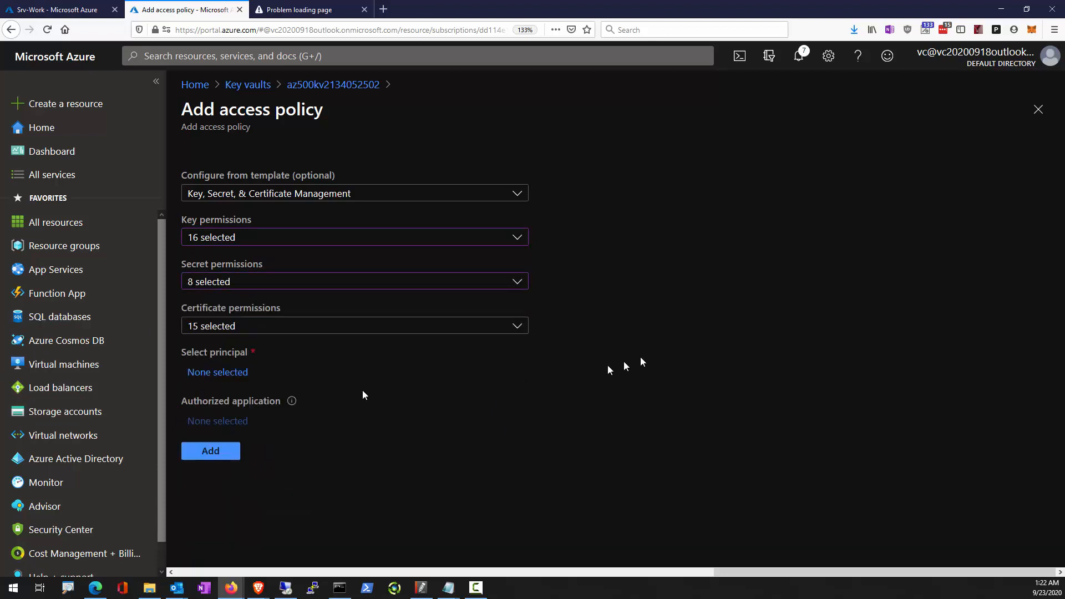
Select all certificate permissions for the access policy.
left_click(320, 330)
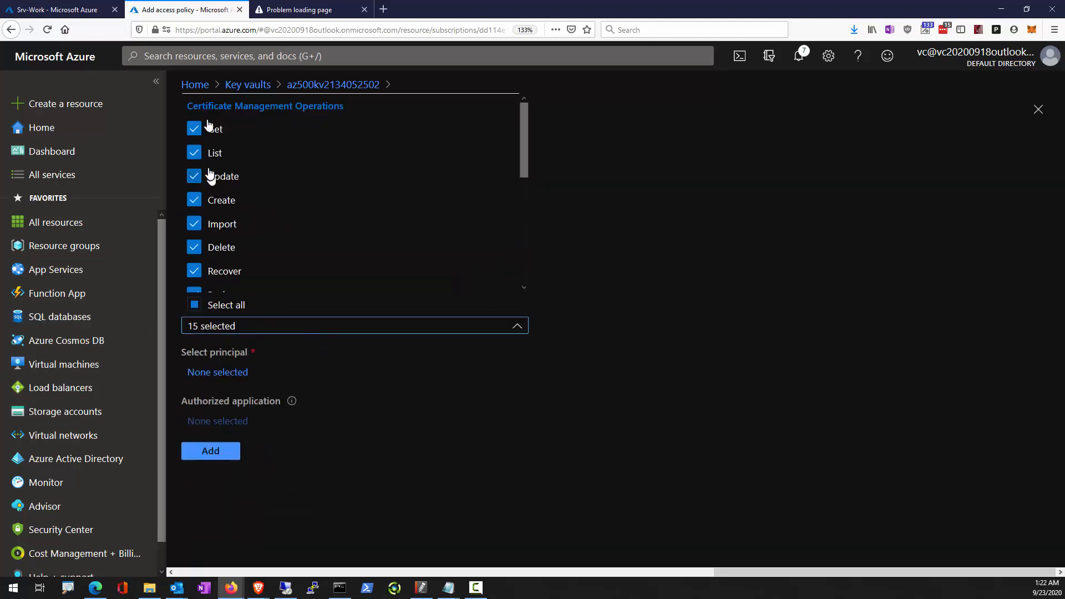
left_click(208, 309)
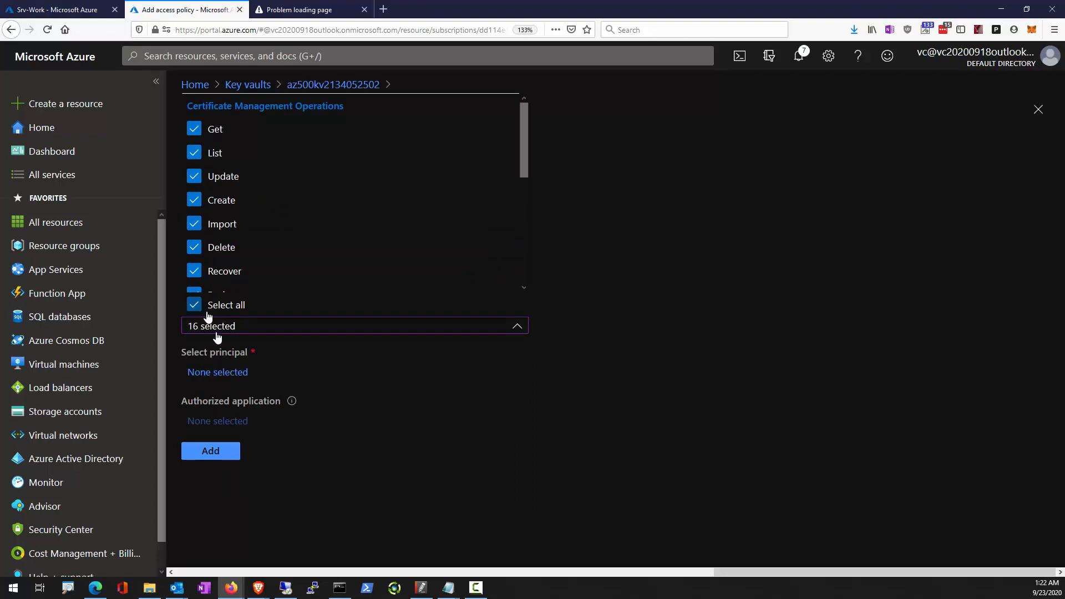
left_click(422, 431)
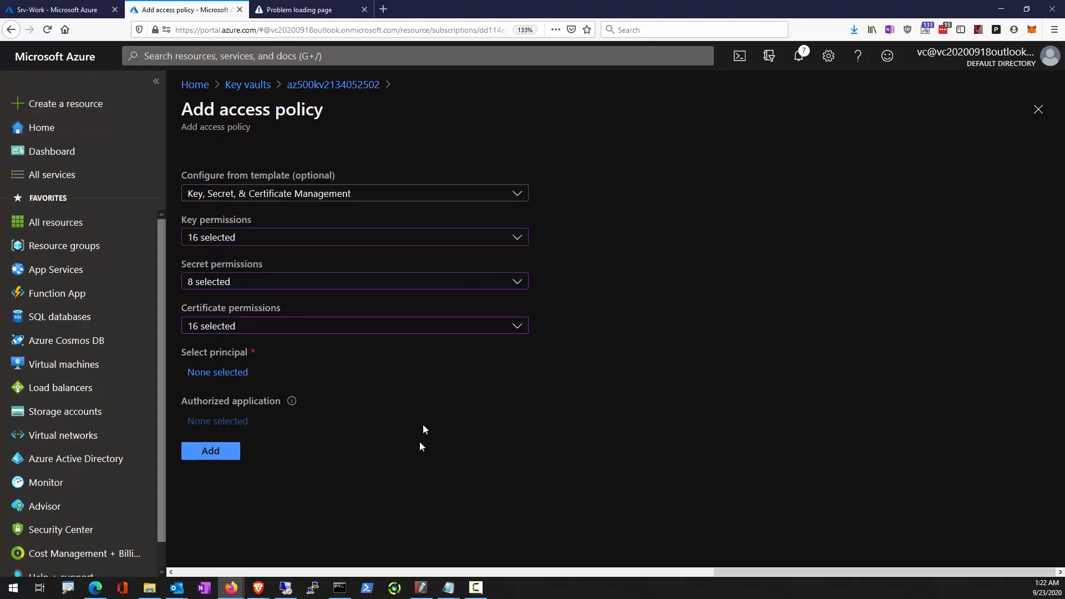
Choose the signed-in user account as the policy's principal and add the access policy to the key vault.
left_click(204, 380)
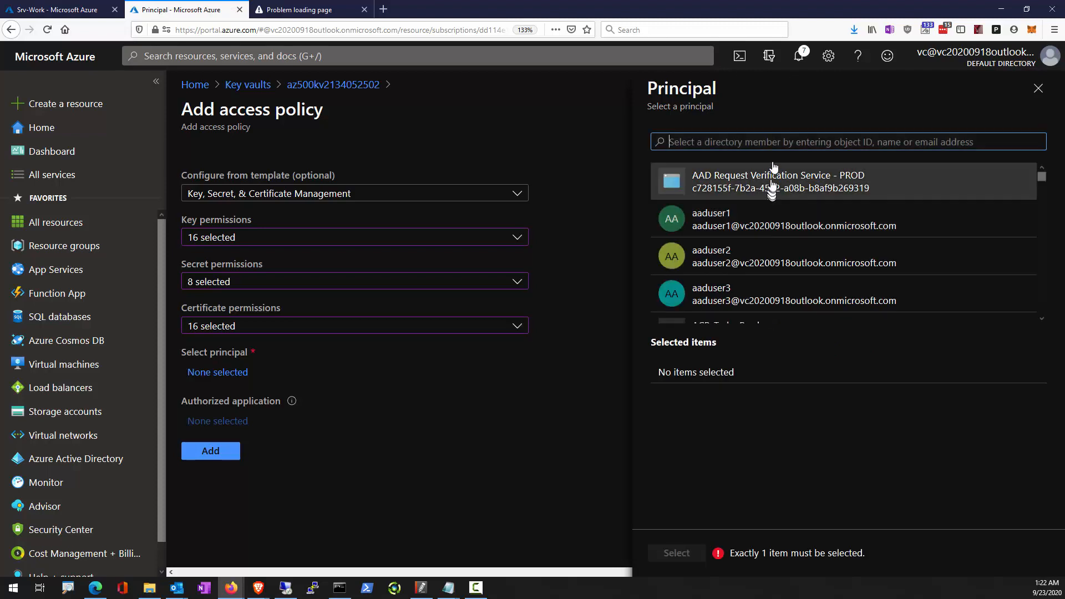
type("vc")
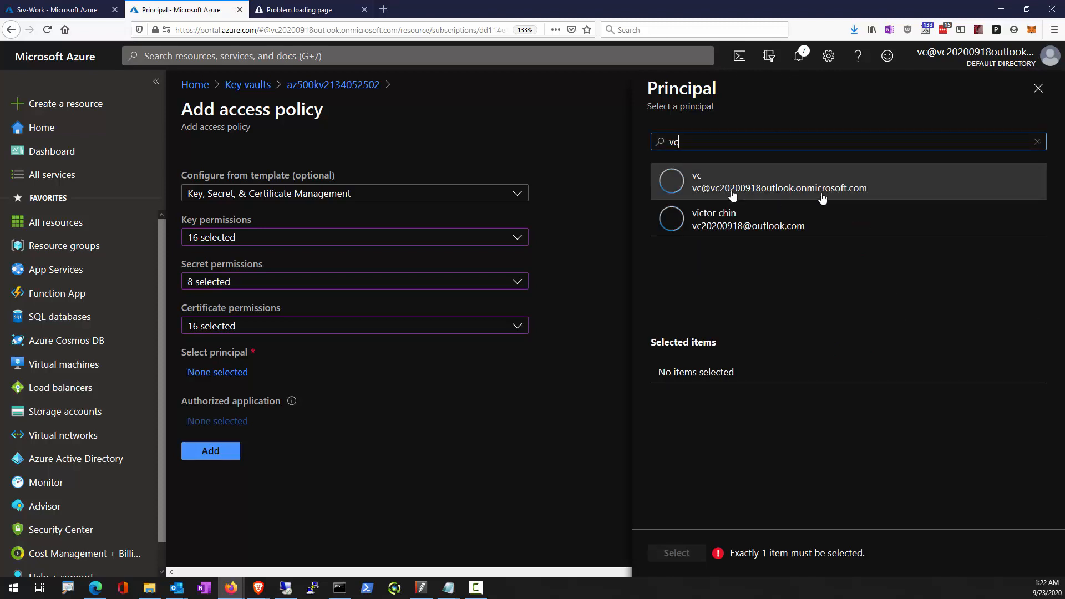
left_click(766, 178)
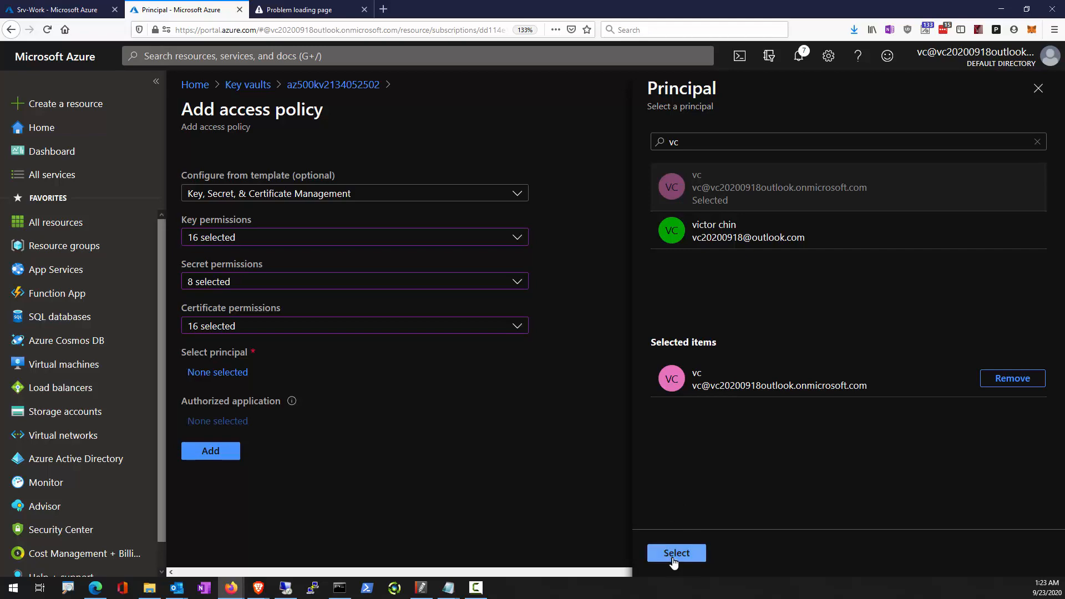
left_click(673, 546)
left_click(228, 474)
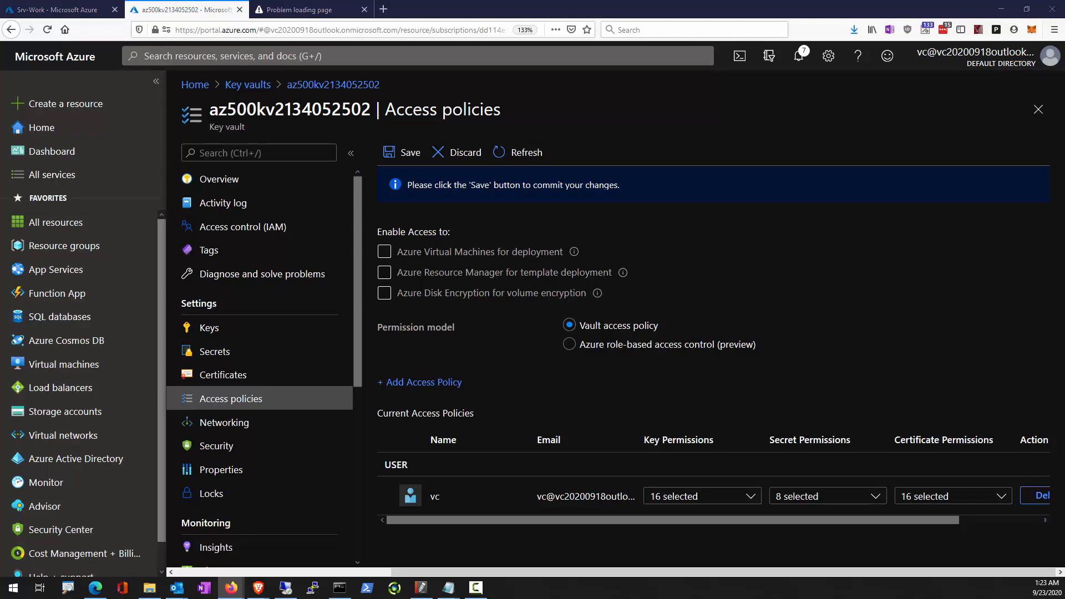
Reopen Cloud Shell and run $kv = Get-AzKeyVault -ResourceGroupName 'AZ500LAB10' to store the vault in a variable.
left_click(740, 58)
right_click(305, 553)
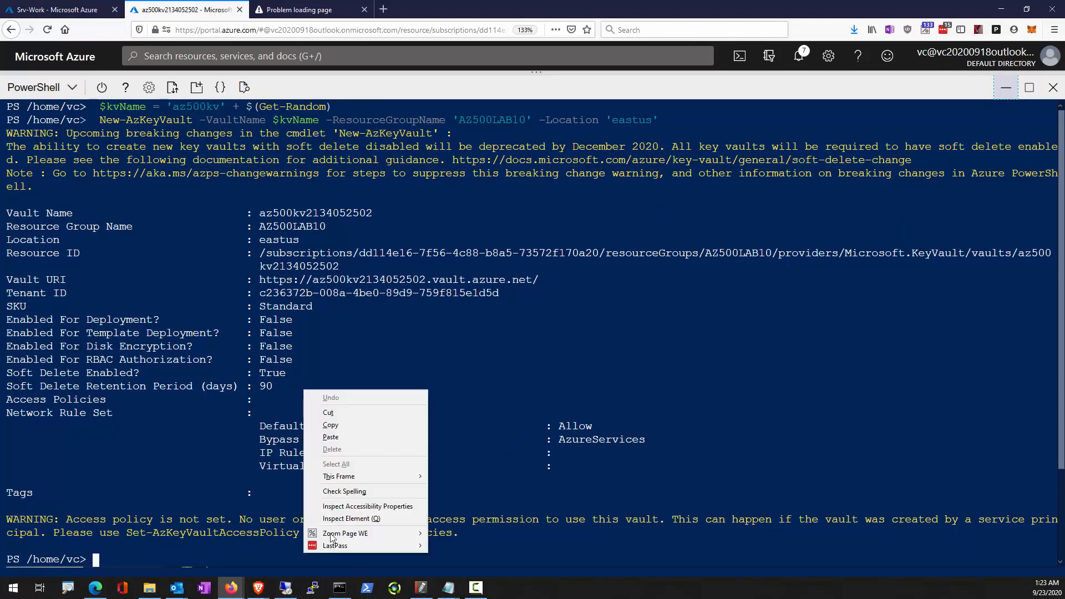
left_click(345, 438)
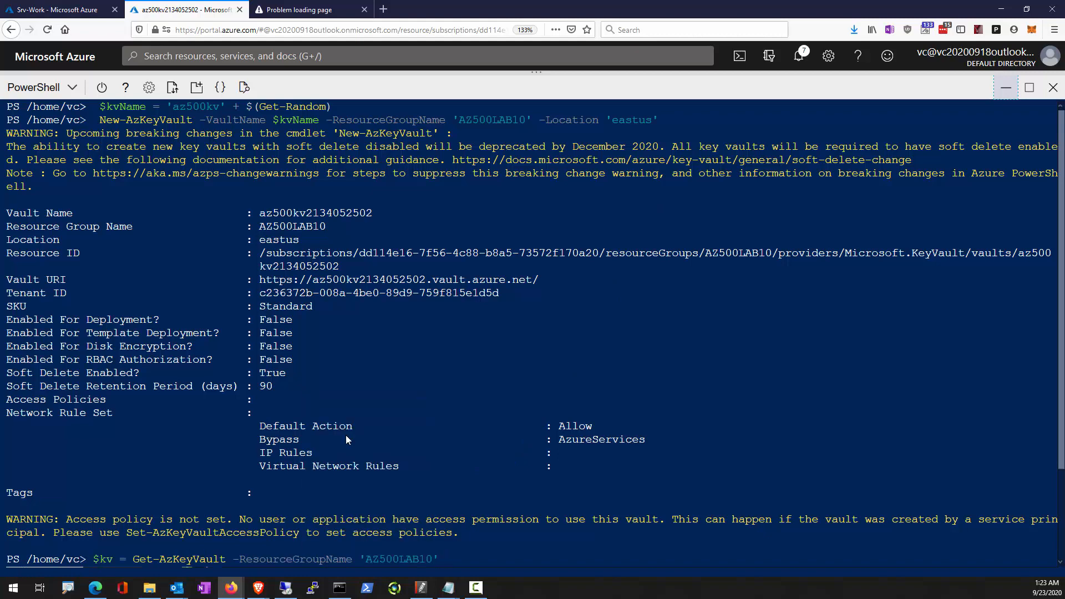
key("Return")
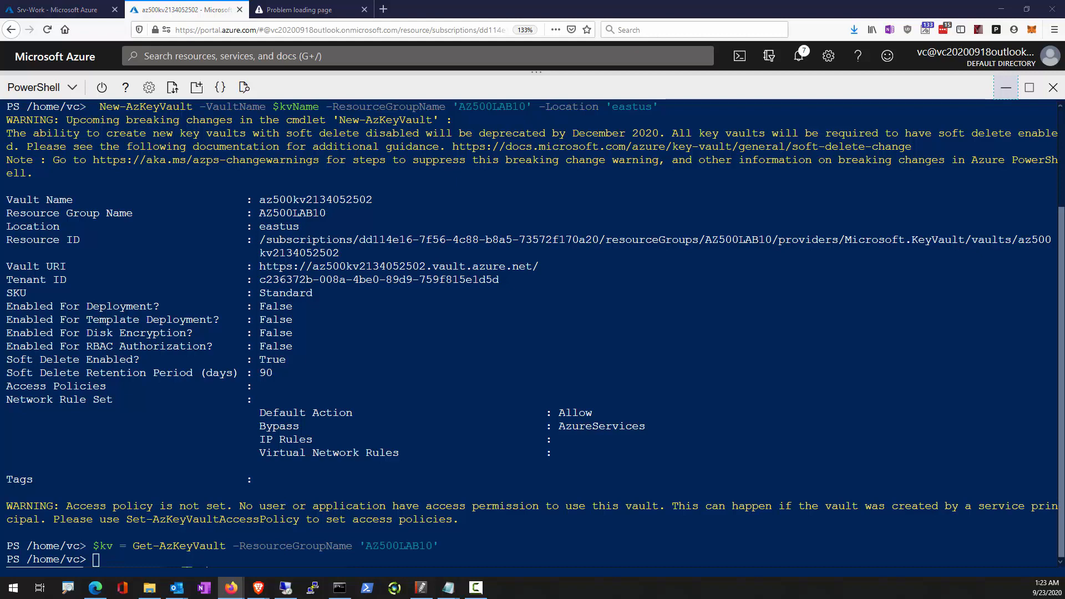
Try to create a software-protected key named MyLabKey in the vault with Add-AZKeyVaultKey, storing it in $key.
right_click(185, 559)
left_click(208, 440)
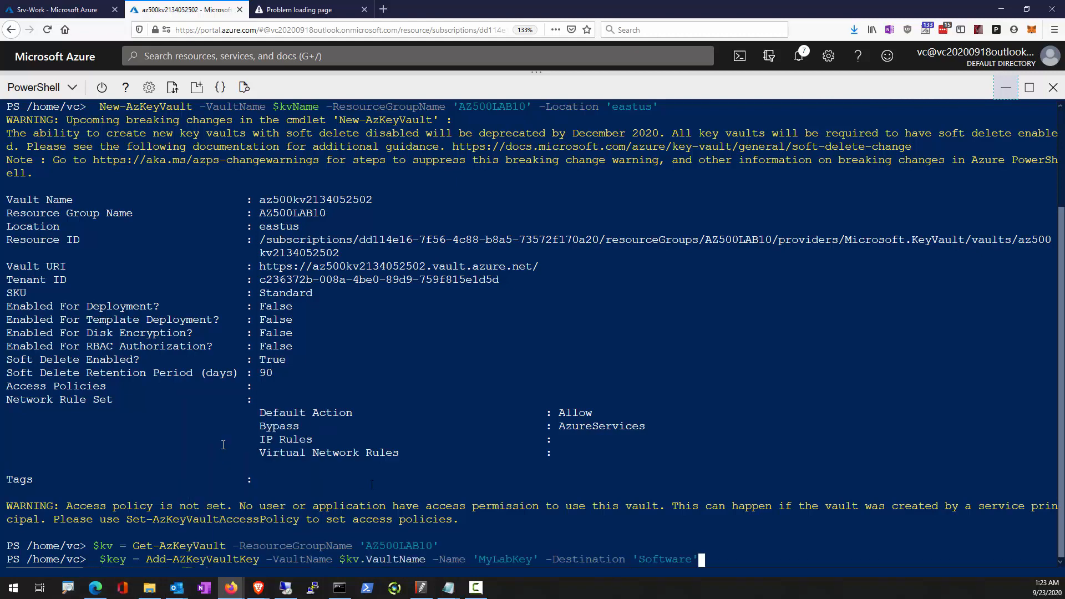
key("Return")
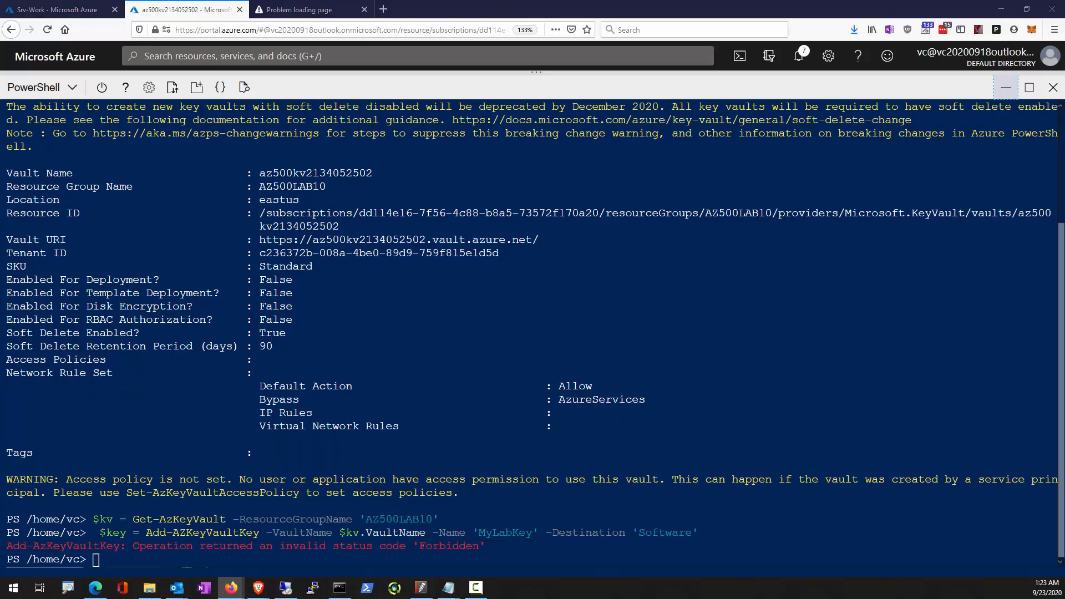
right_click(333, 552)
left_click(209, 464)
Minimize Cloud Shell and save the pending access policy changes on the key vault.
left_click(1009, 87)
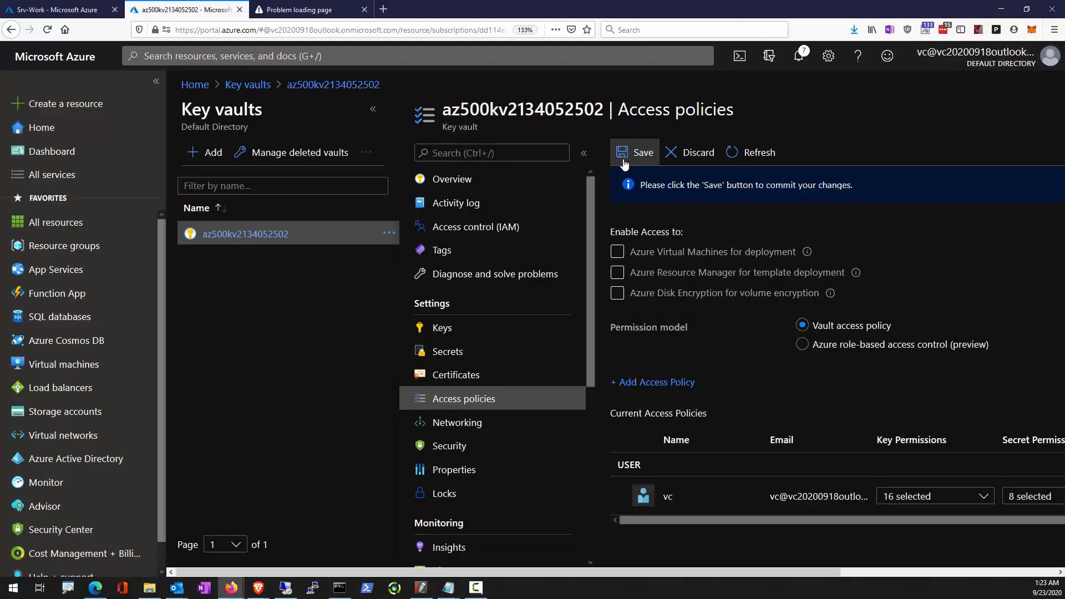
key("ctrl+2")
mouse_move(646, 136)
left_mouse_down()
mouse_move(668, 174)
mouse_move(647, 123)
left_mouse_up()
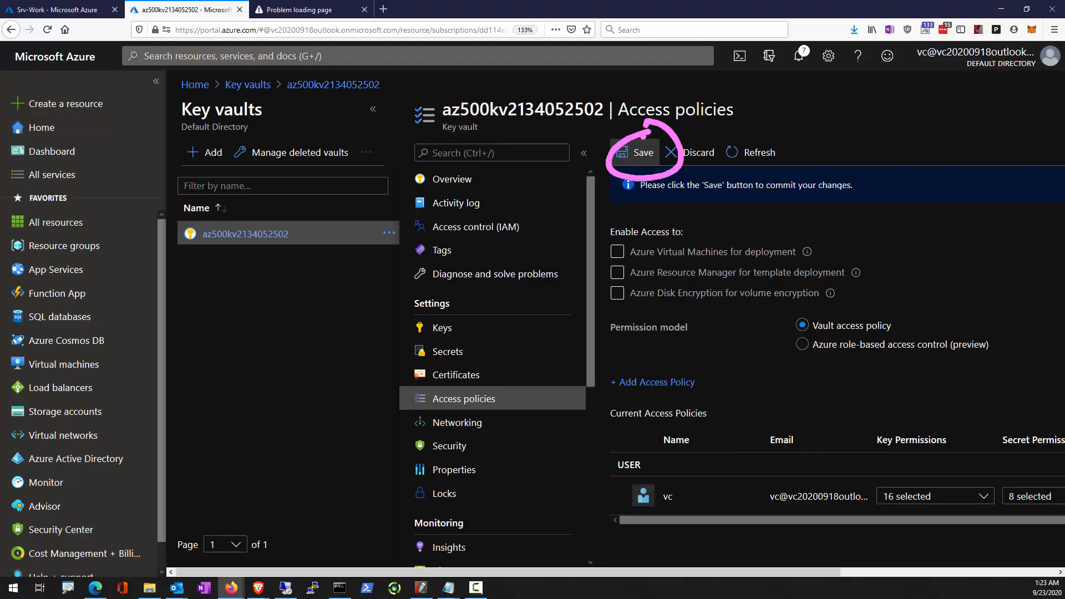
key("Escape")
left_click(639, 152)
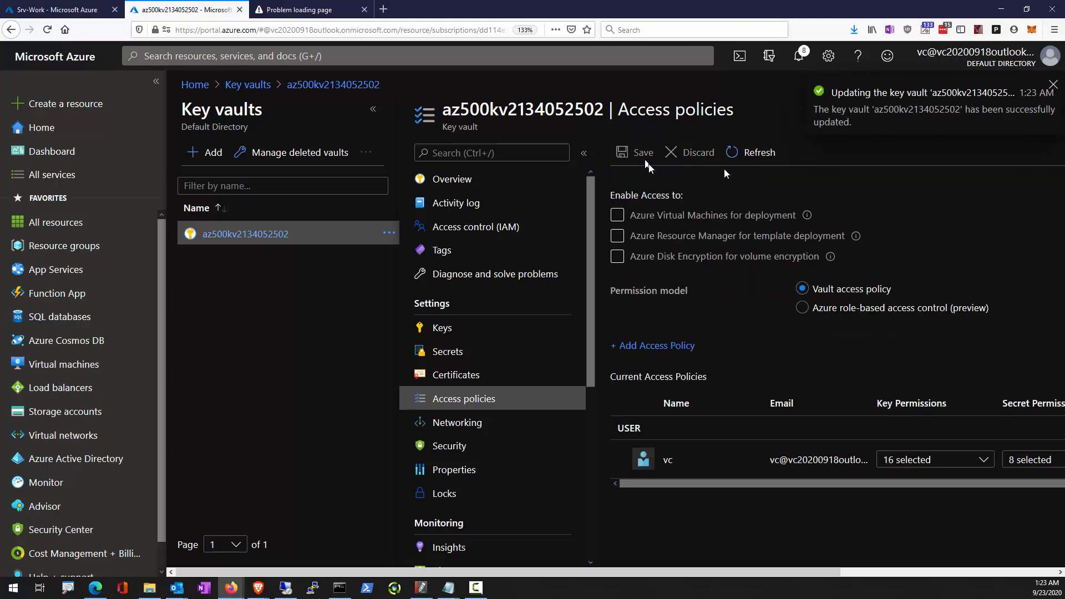
Reopen Cloud Shell and query the vault with Get-AZKeyVaultKey -VaultName $kv.VaultName and $key.key.kid.
left_click(746, 68)
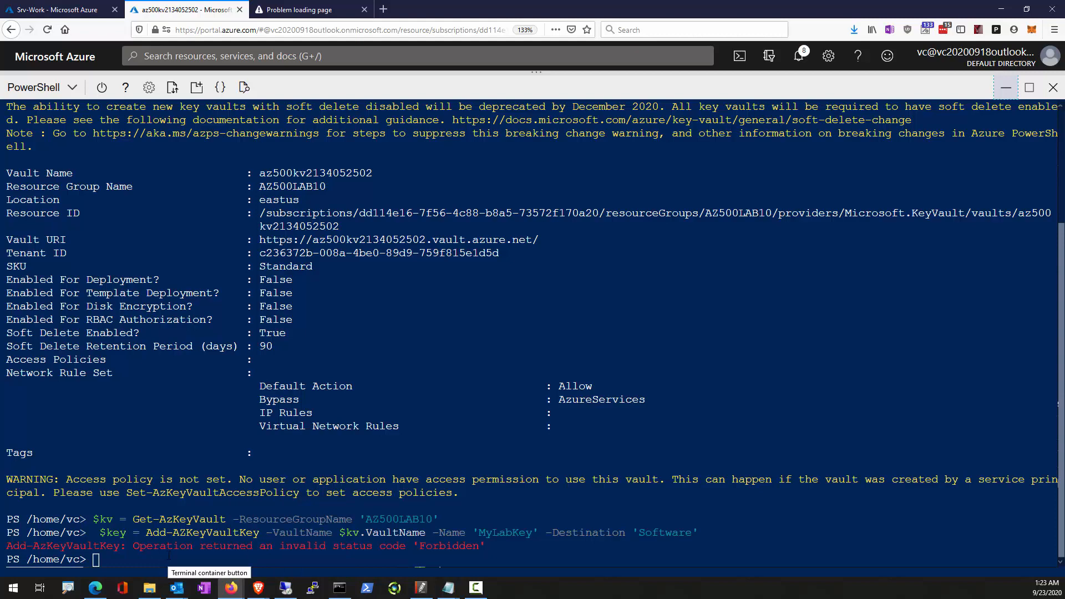
right_click(174, 357)
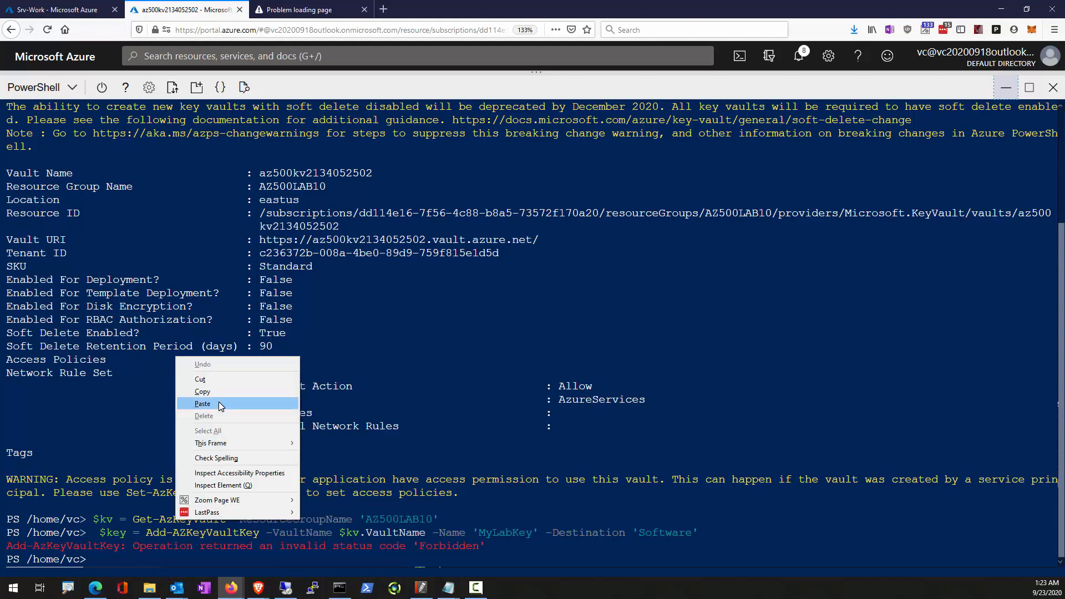
left_click(219, 405)
key("Return")
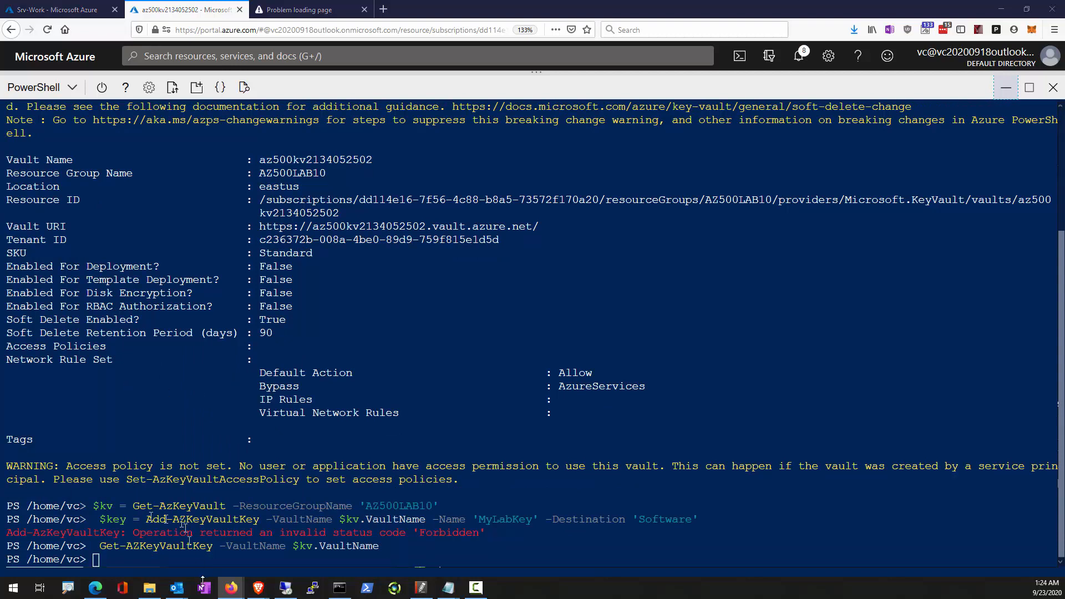
right_click(216, 562)
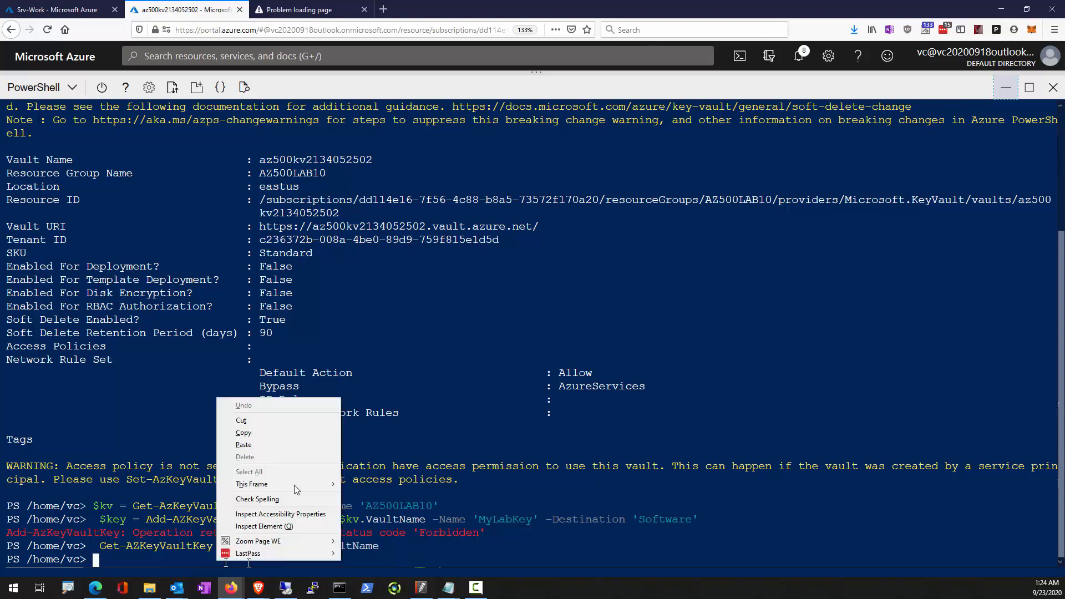
left_click(283, 445)
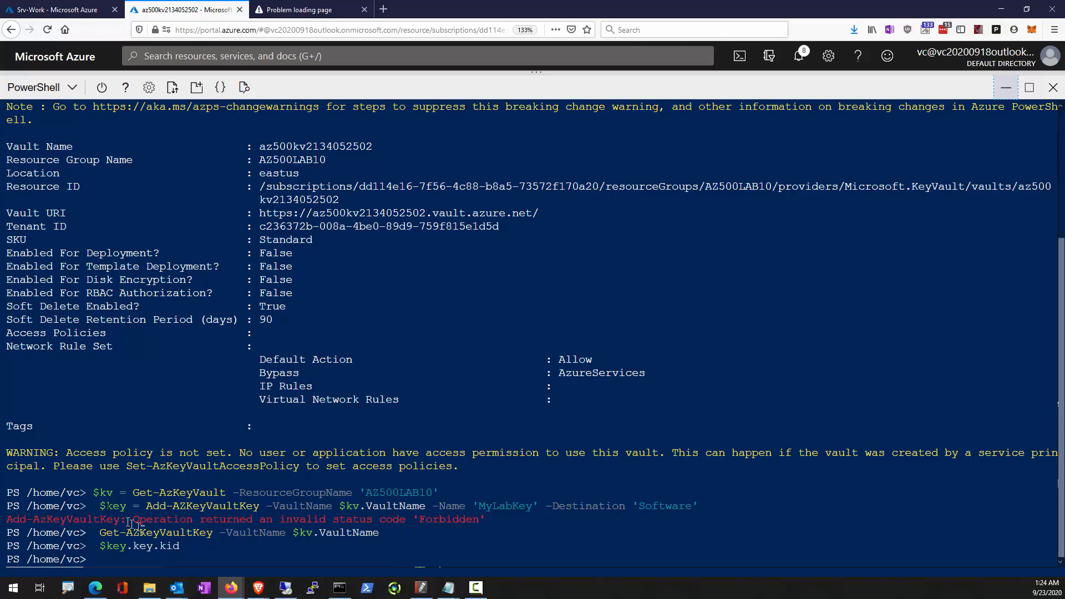
Copy the earlier Add-AZKeyVaultKey command from the output and rerun it to create MyLabKey with destination 'Software'.
left_click_drag(101, 506, 704, 508)
right_click(646, 506)
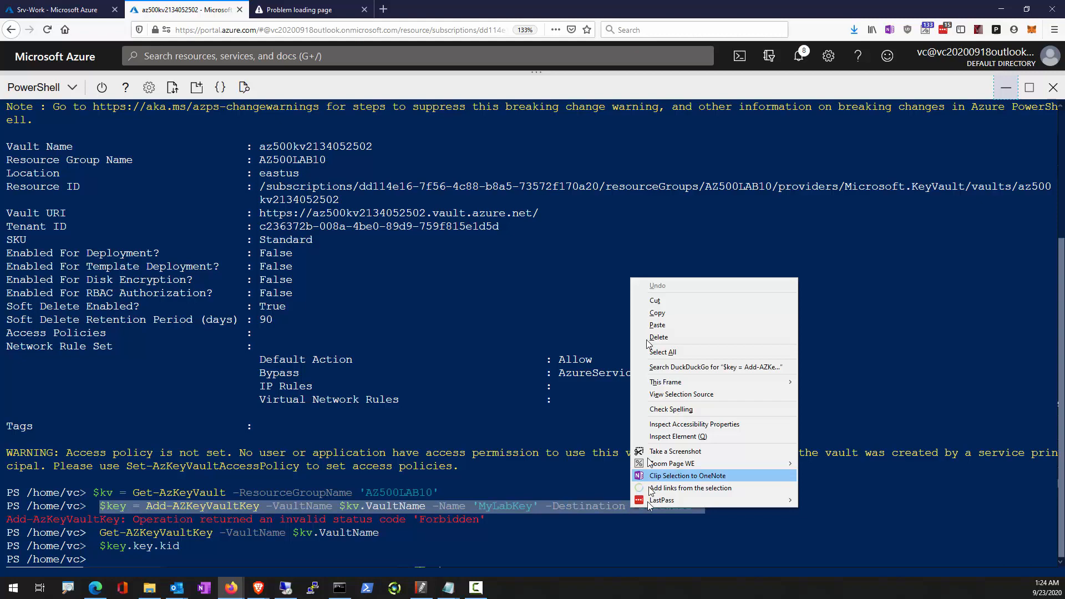
left_click(659, 313)
right_click(228, 546)
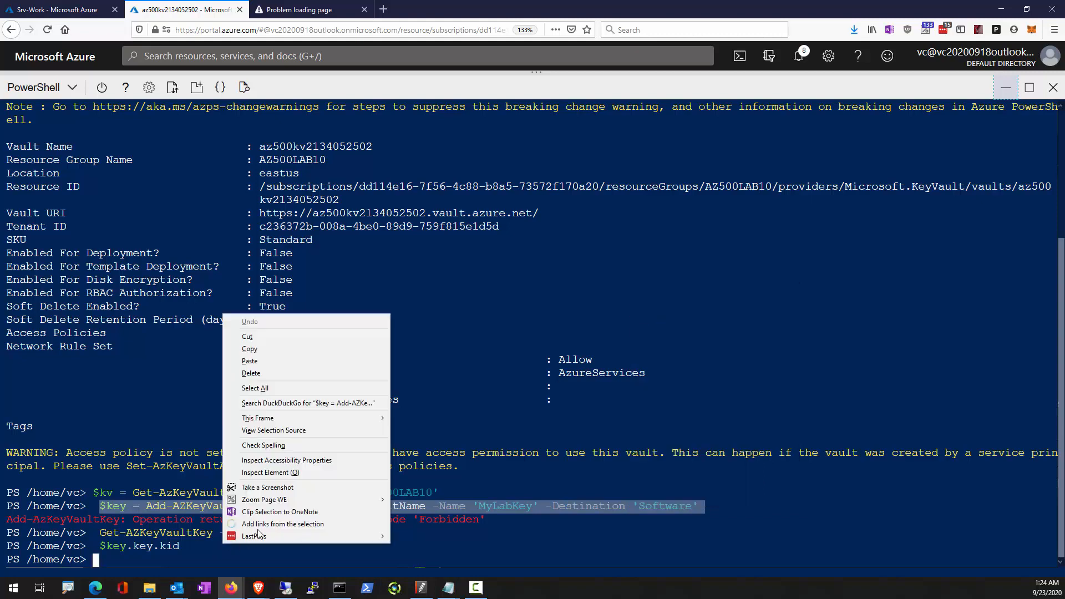
left_click(265, 367)
key("Return")
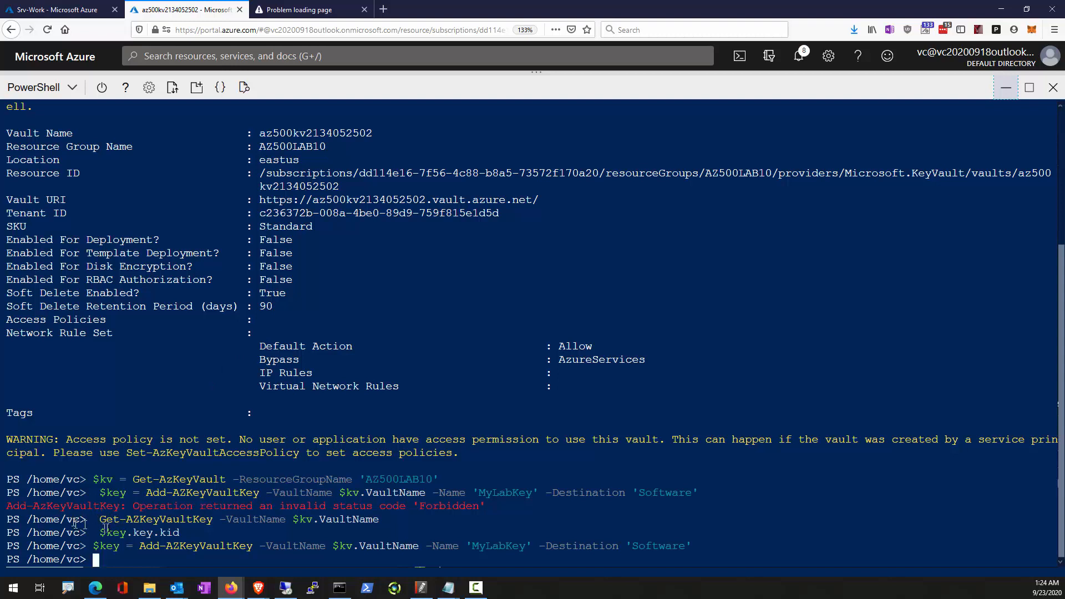
Rerun the copied Get-AZKeyVaultKey command to list the vault's keys, and display MyLabKey's identifier with $key.key.kid.
mouse_move(105, 523)
left_mouse_down()
mouse_move(381, 517)
mouse_move(98, 519)
left_mouse_up()
right_click(172, 521)
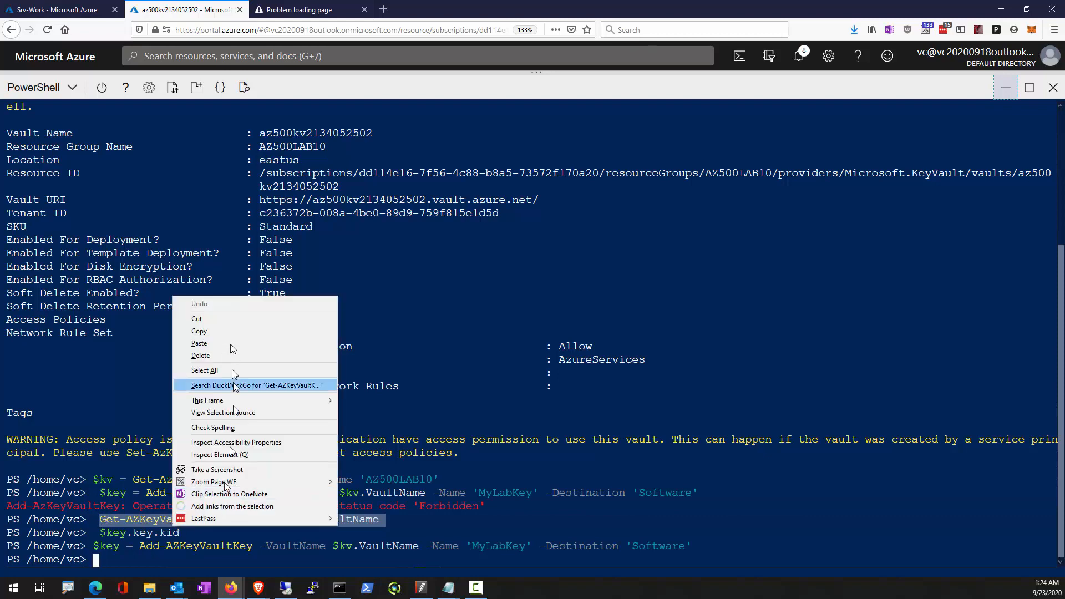
left_click(231, 332)
right_click(199, 554)
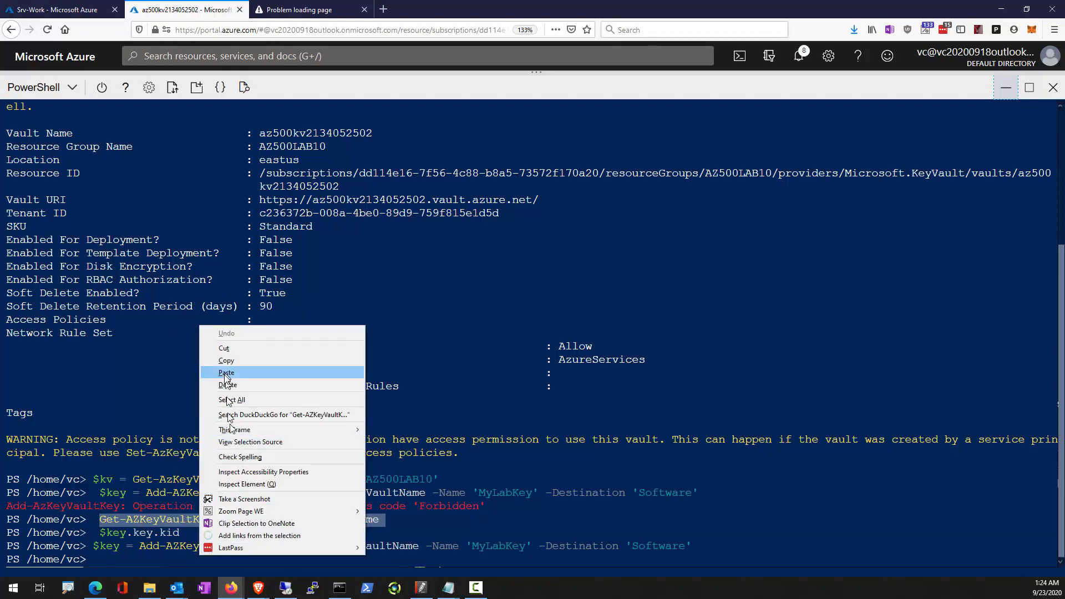
left_click(226, 373)
key("Return")
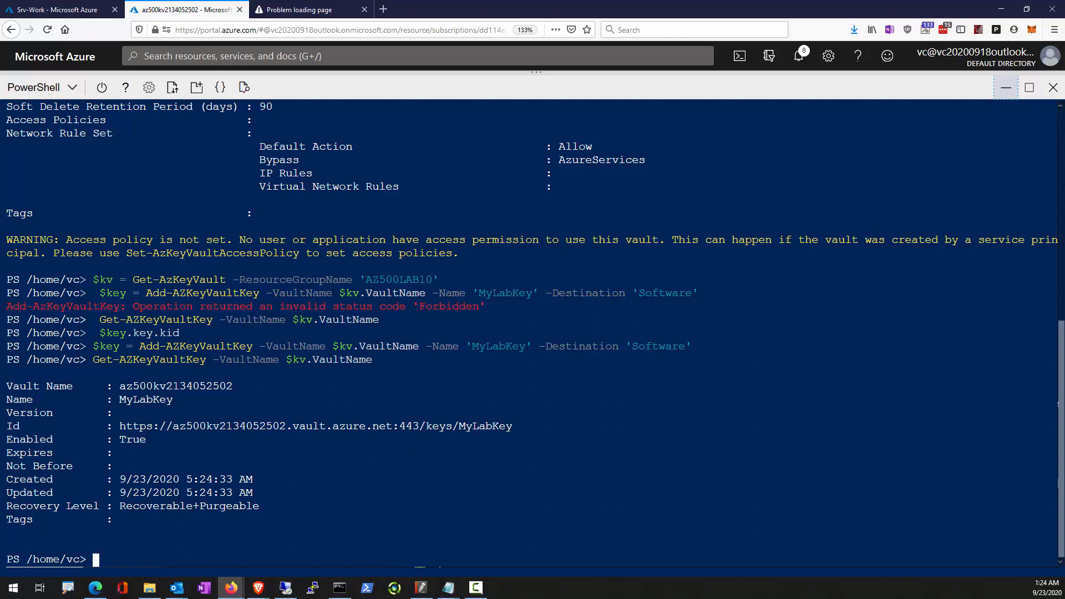
right_click(172, 542)
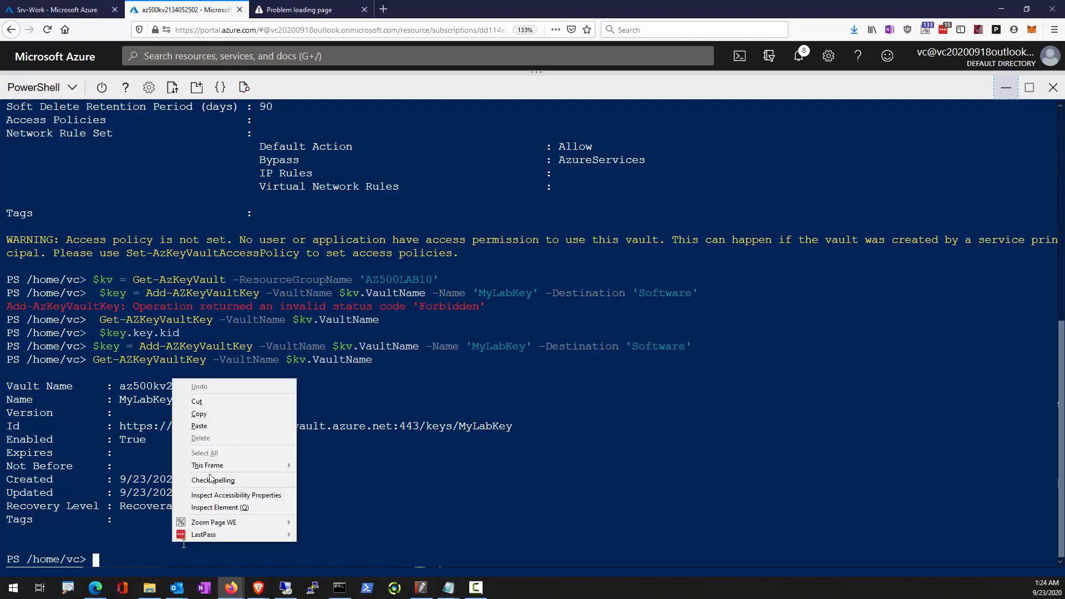
left_click(209, 427)
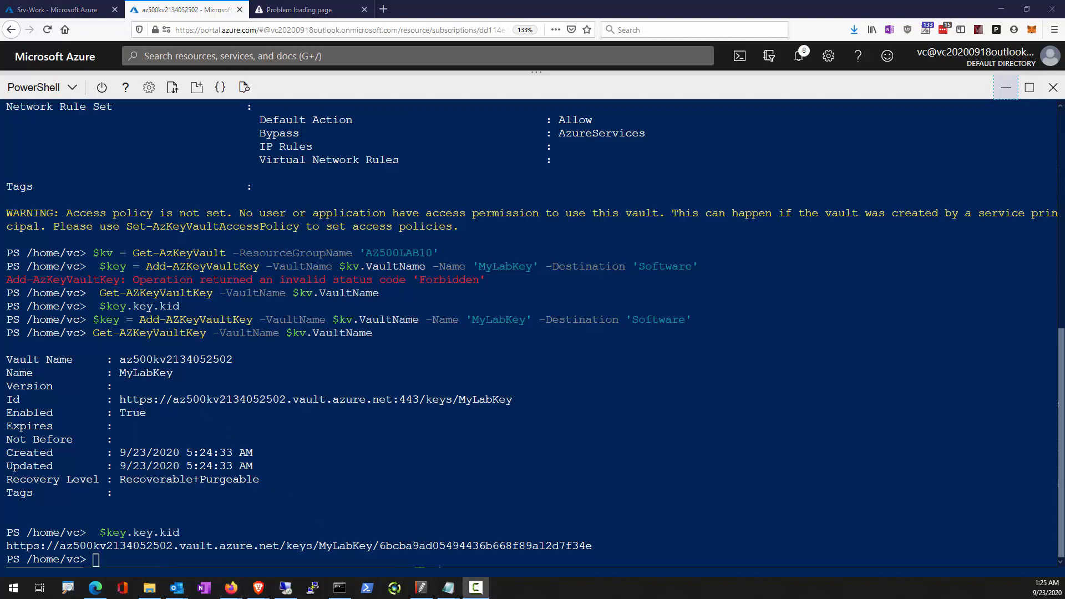
Convert the password to a secure string in $secretvalue and store it as the vault secret 'SQLPassword' with Set-AZKeyVaultSecret.
right_click(139, 555)
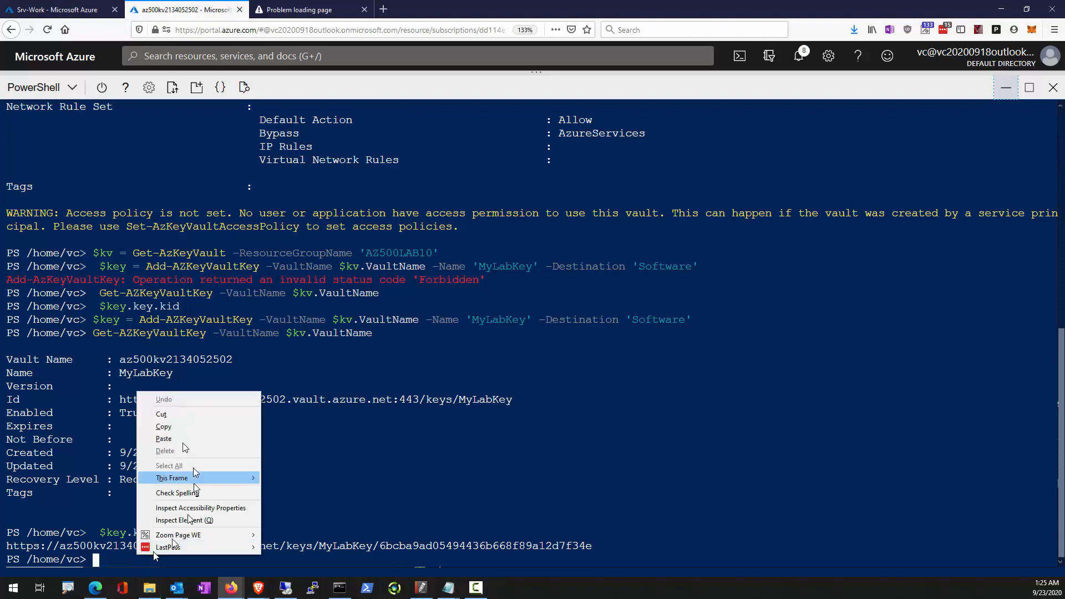
left_click(184, 439)
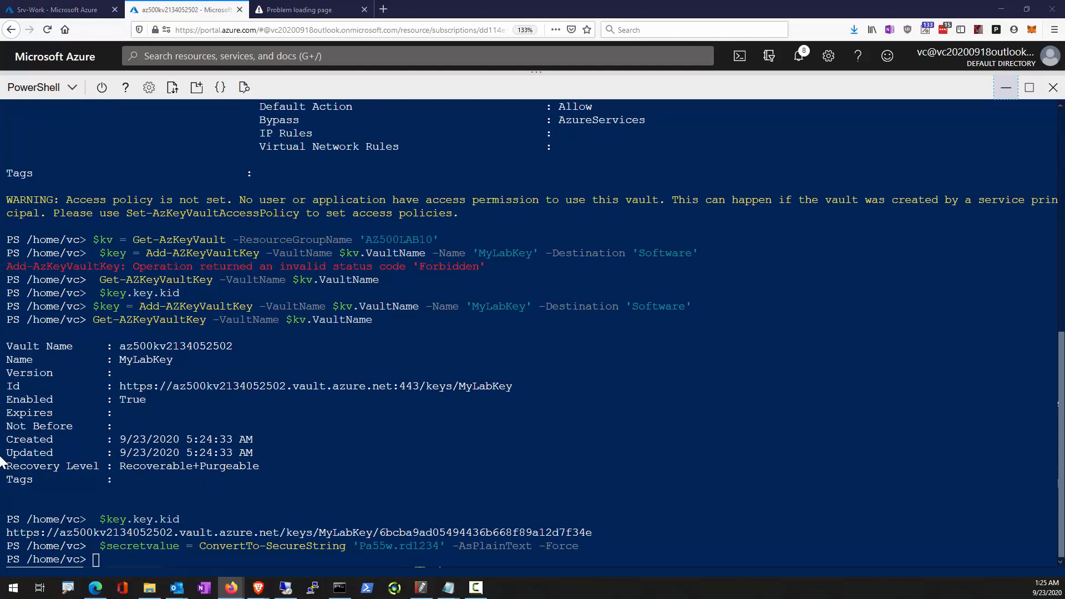
right_click(160, 560)
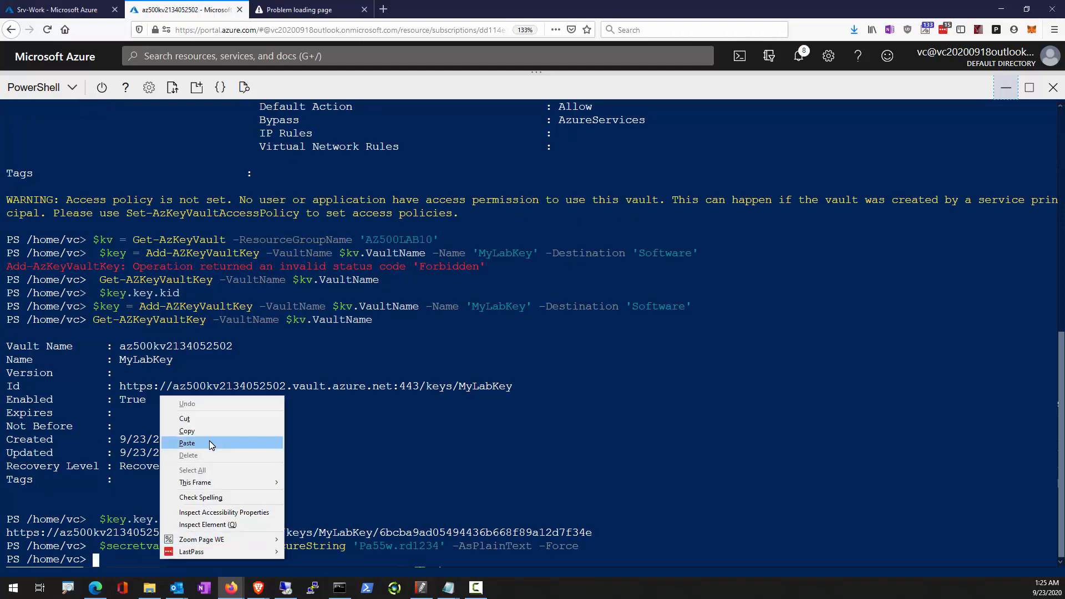
left_click(187, 444)
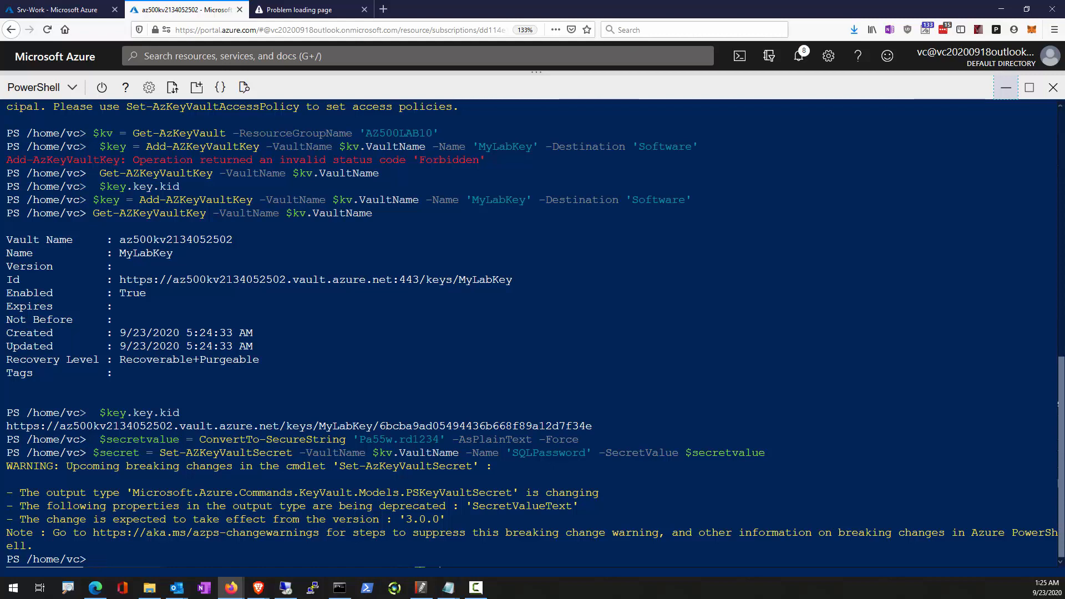
List the vault's secrets with Get-AZKeyVaultSecret -VaultName $kv.VaultName and examine the vault and secret names in the output.
right_click(276, 563)
left_click(313, 446)
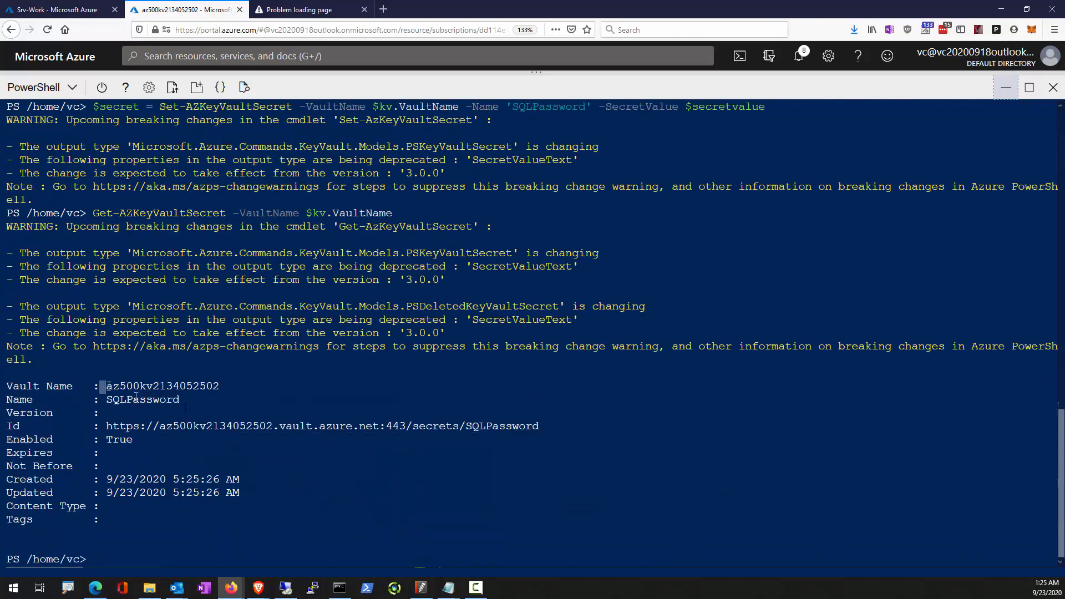
left_click_drag(136, 396, 186, 406)
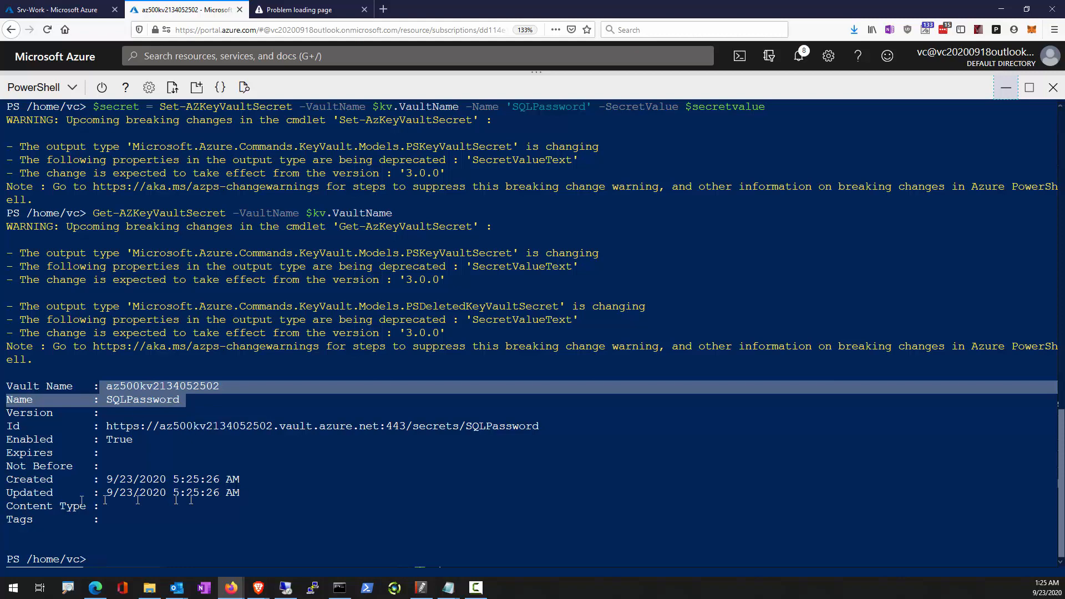
Copy the SQLPassword secret's Id URL from the shell output and paste it below the vault URL in the Notepad notes.
left_click(230, 467)
left_click_drag(551, 431, 106, 426)
left_click(260, 462)
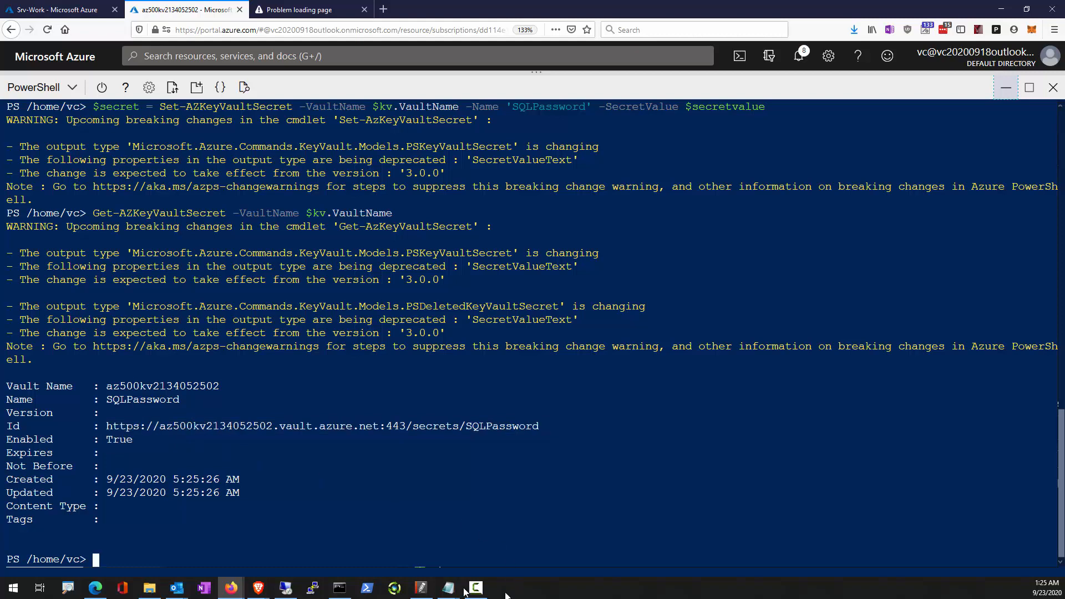
left_click(488, 532)
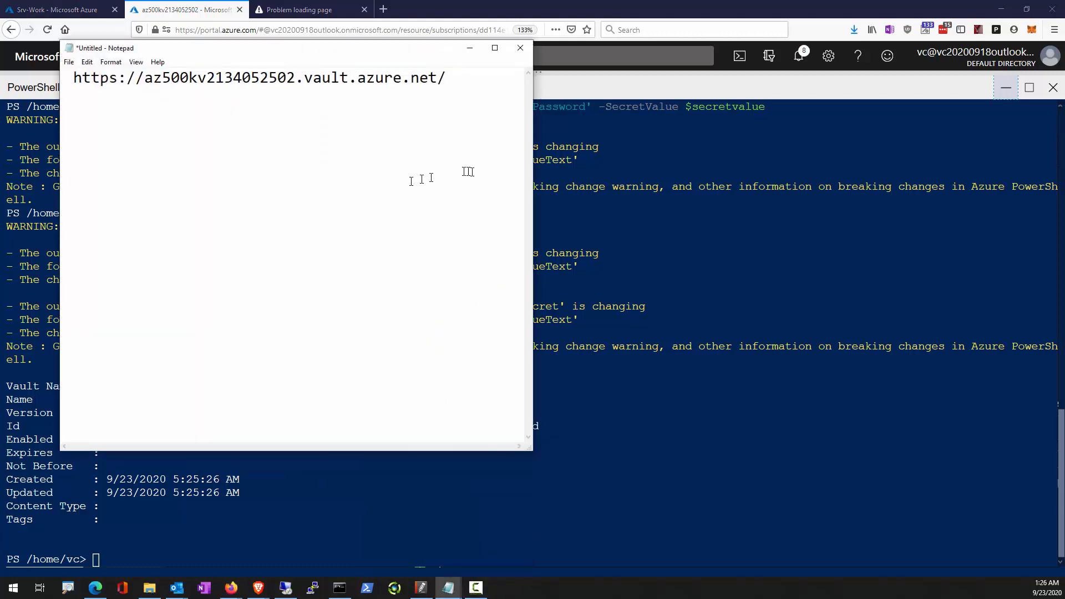
key("ctrl+v")
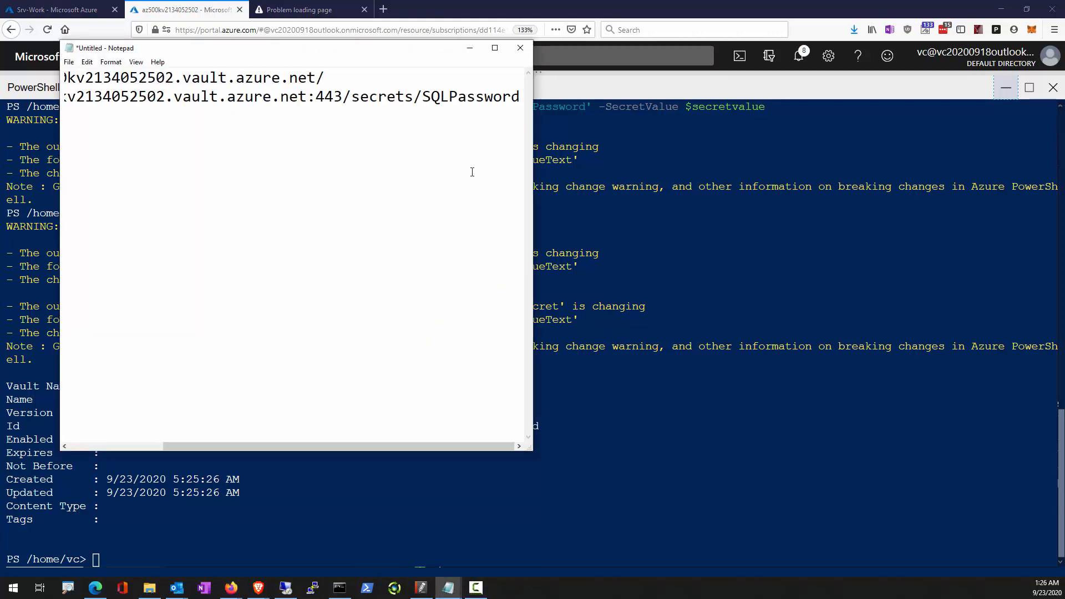
key("ctrl+Home")
key("Delete")
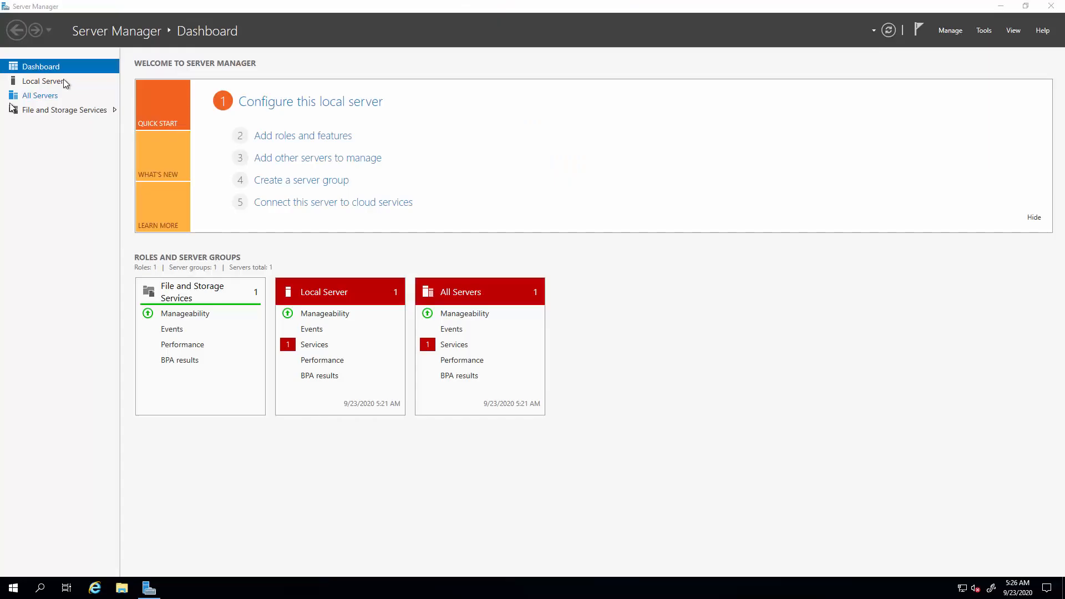
Turn off IE Enhanced Security Configuration for Administrators and Users on the VM's local server, and open Internet Explorer.
left_click(38, 82)
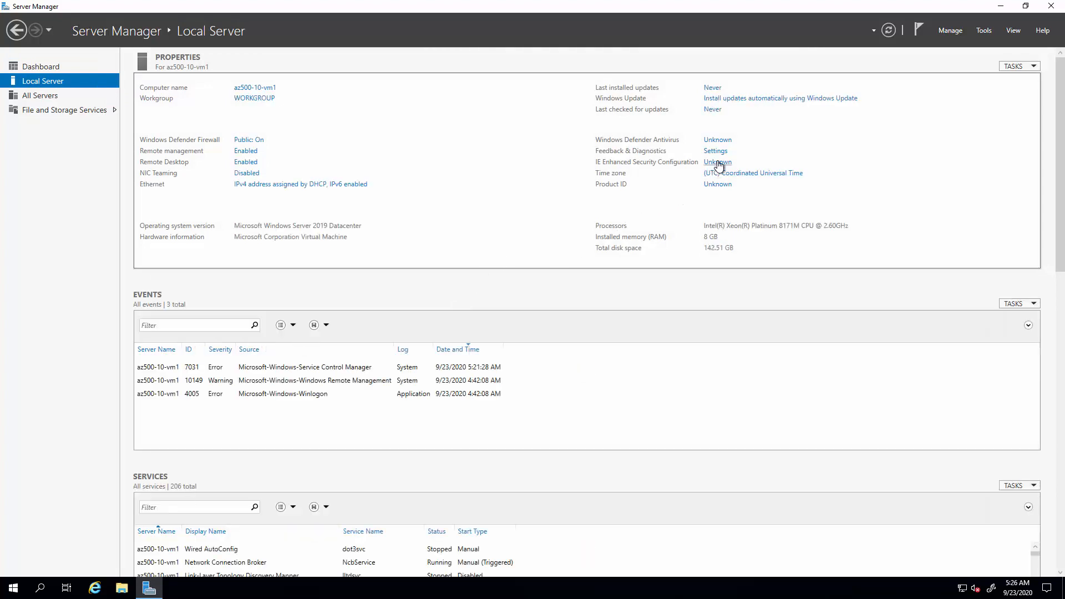
left_click(709, 162)
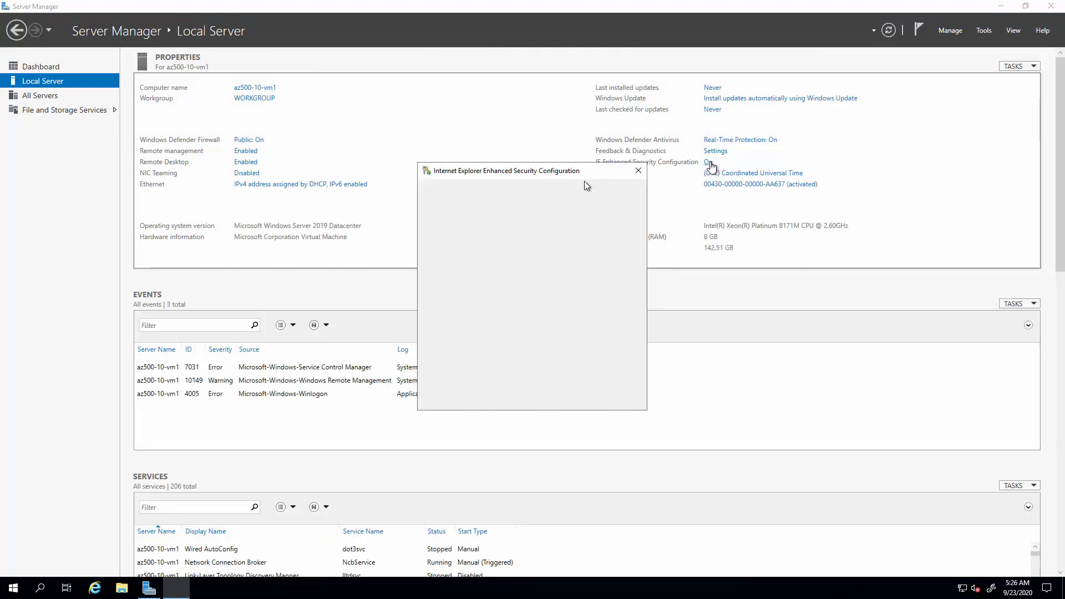
left_click(461, 279)
left_click(461, 345)
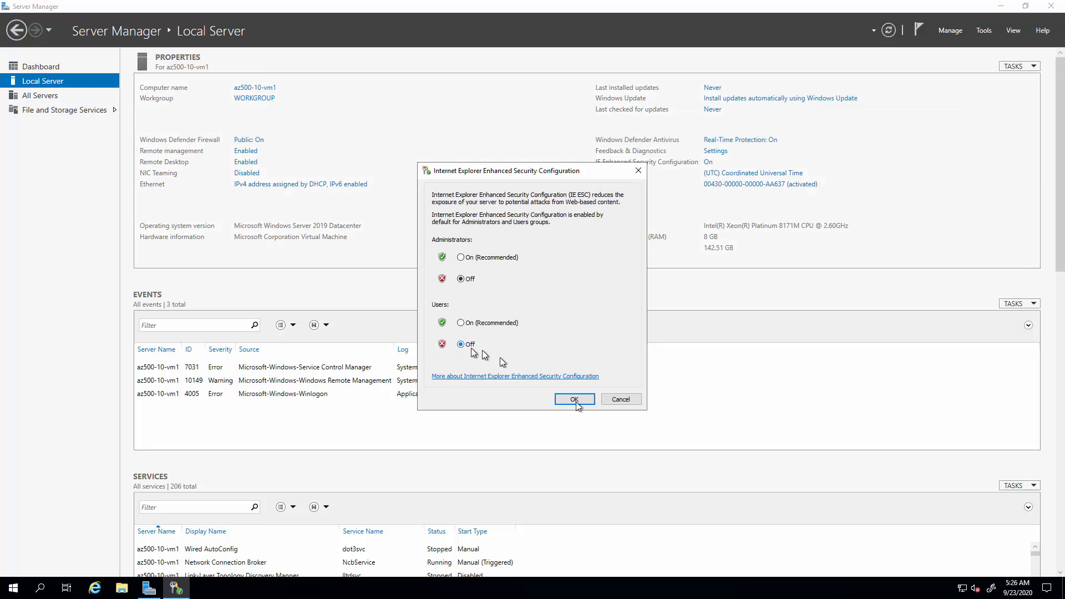
left_click(575, 399)
left_click(97, 588)
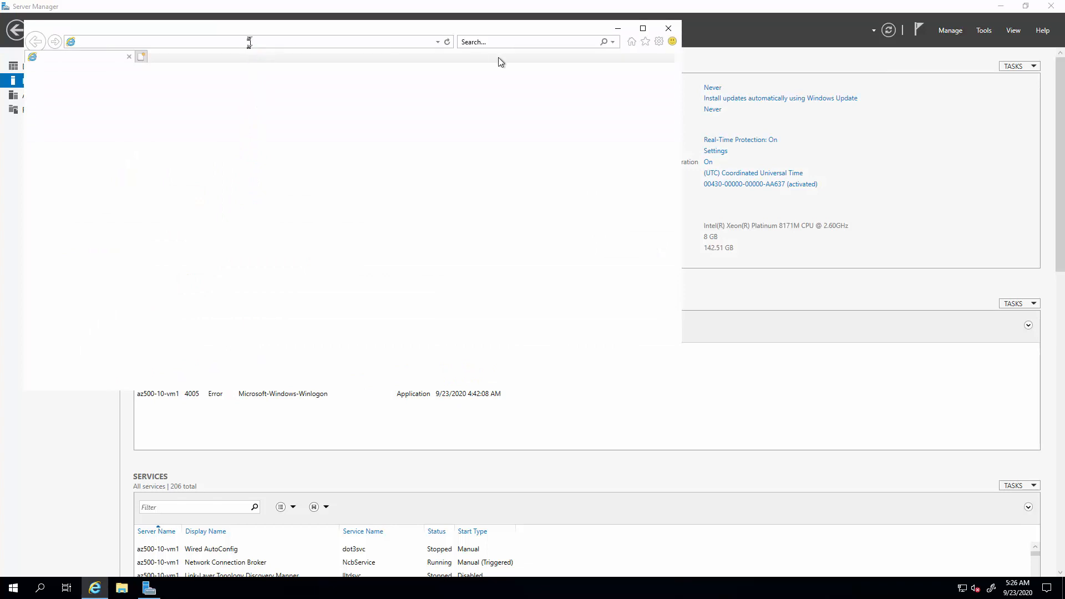
left_click(502, 44)
type("SD")
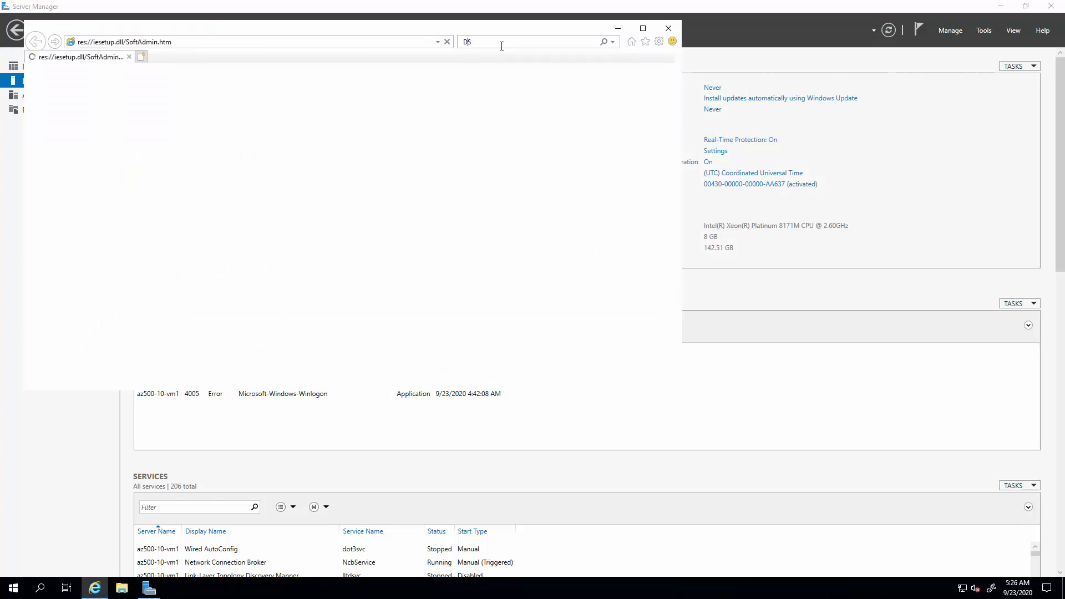
key("BackSpace")
key("BackSpace")
key("BackSpace")
key("BackSpace")
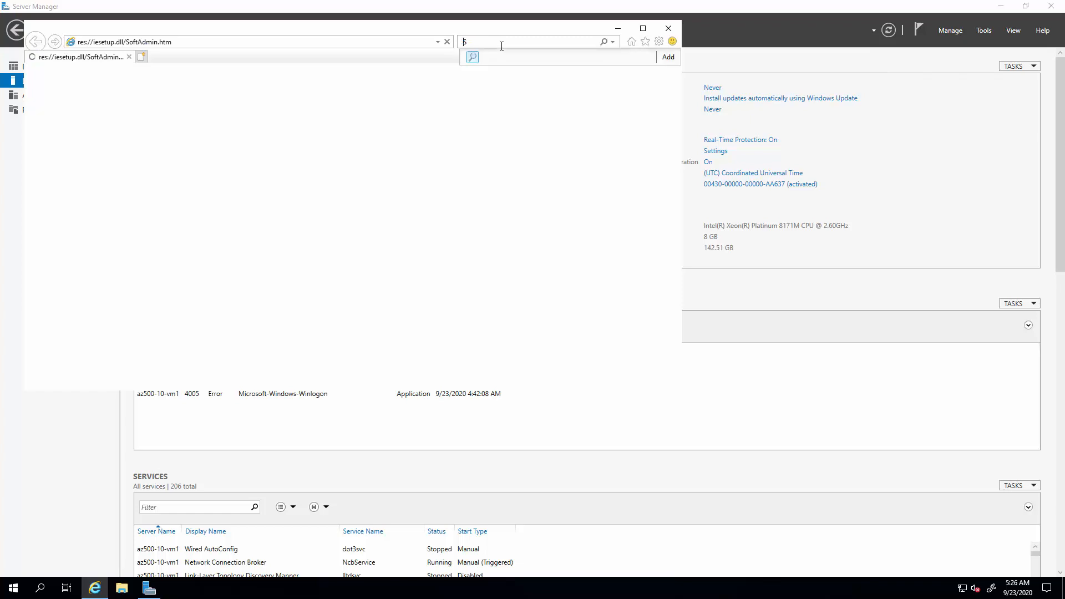
key("Return")
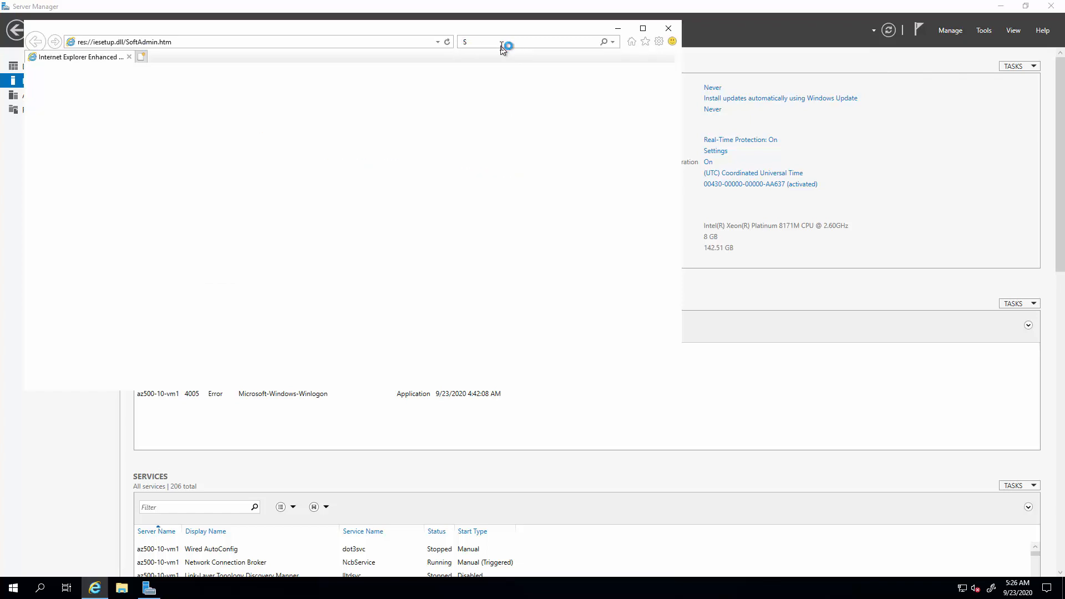
Search the web for "SSMS Download" in Internet Explorer.
left_click(500, 45)
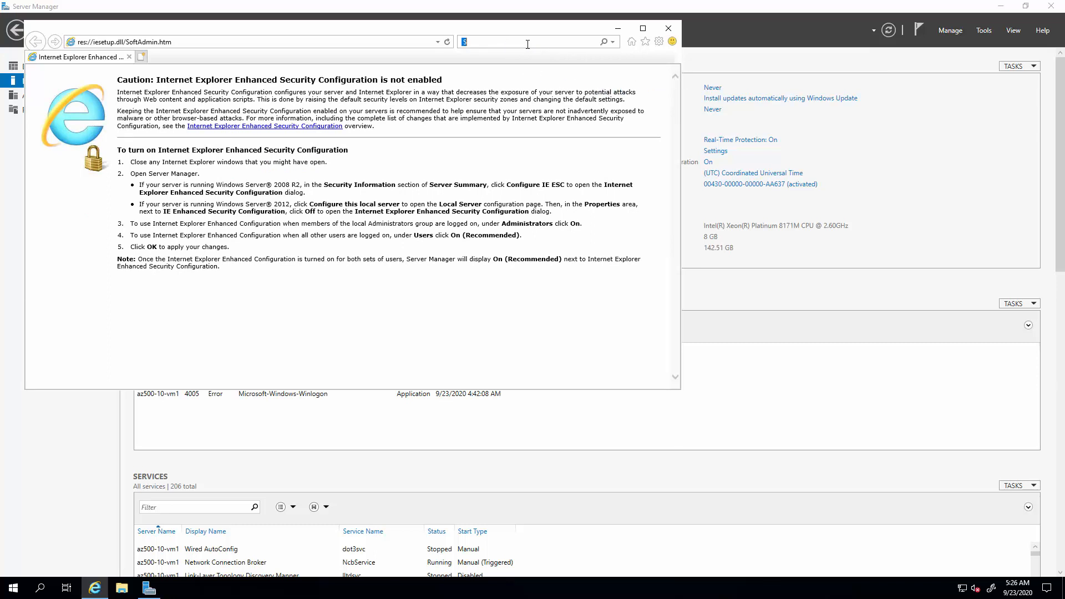
type("SSM")
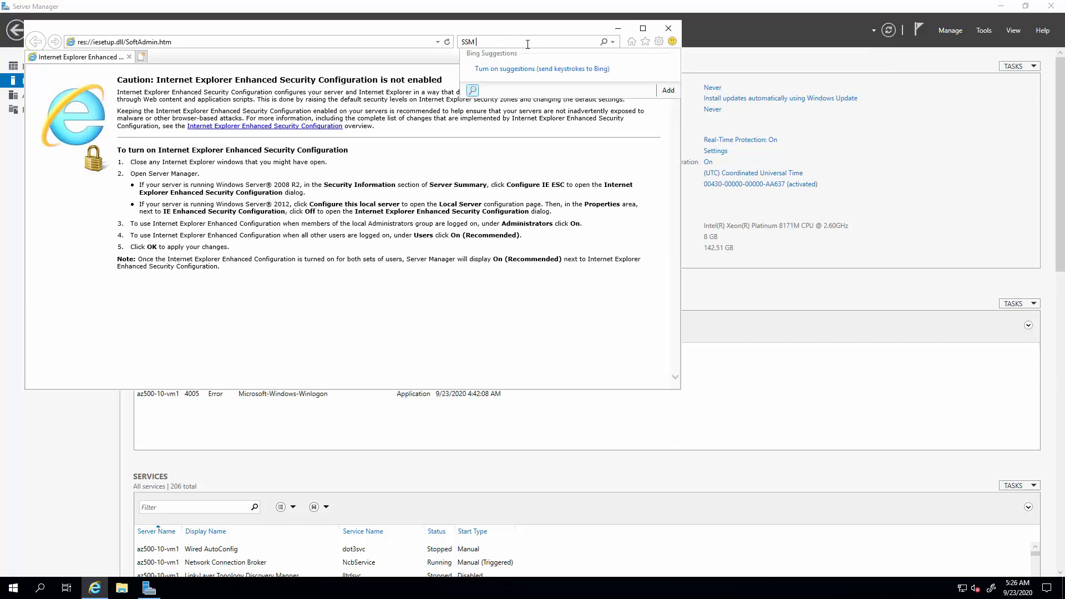
type("S Download")
key("Return")
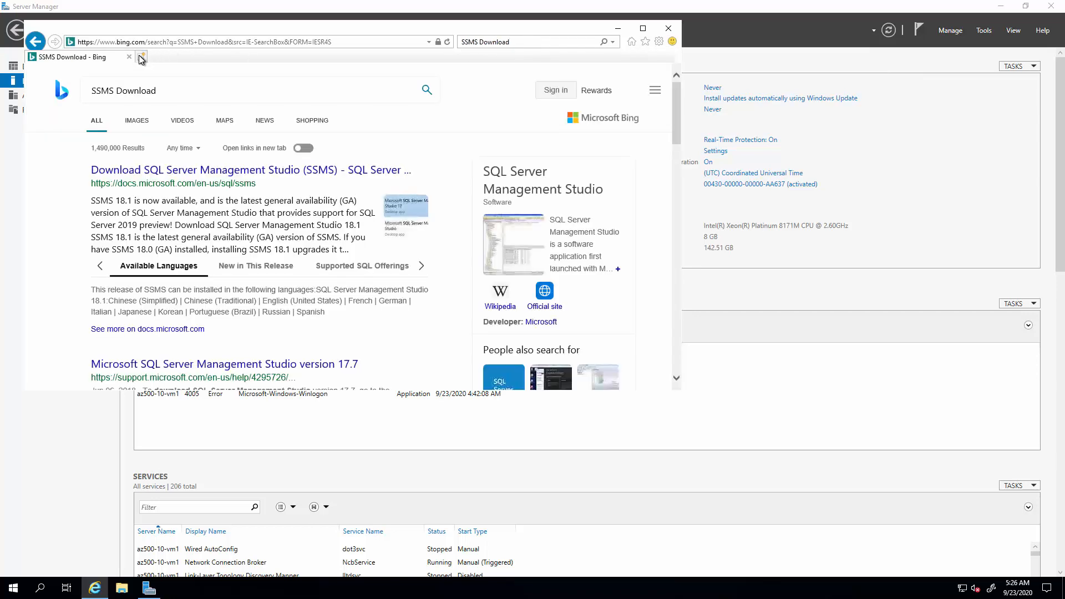
Open Microsoft's Download SQL Server Management Studio (SSMS) page and download and run SSMS-Setup-ENU.exe.
left_click(160, 174)
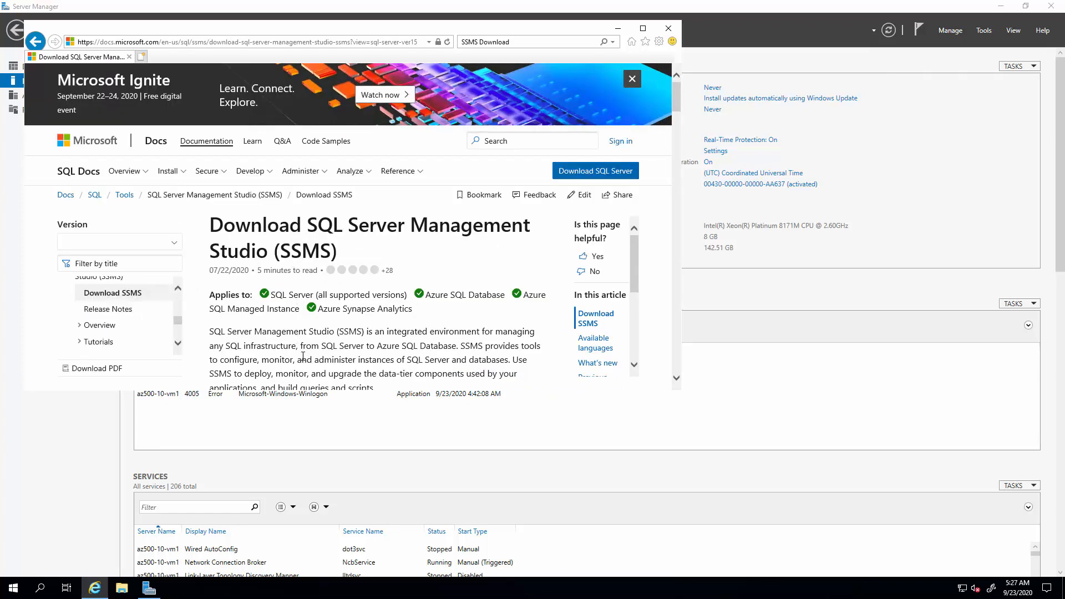
scroll(303, 333, "down", 3)
left_click(304, 368)
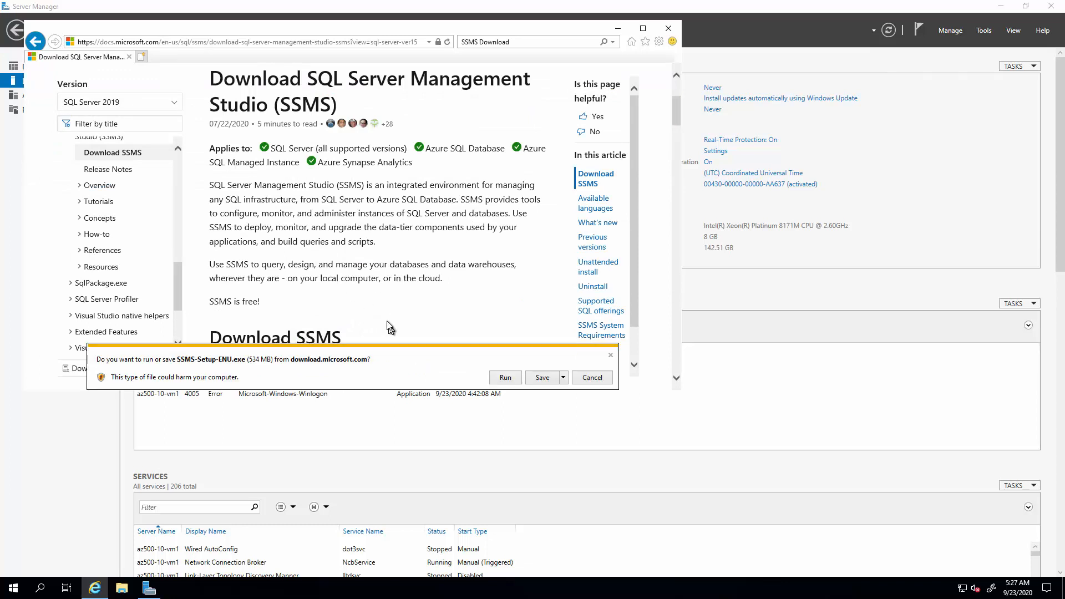
left_click(505, 379)
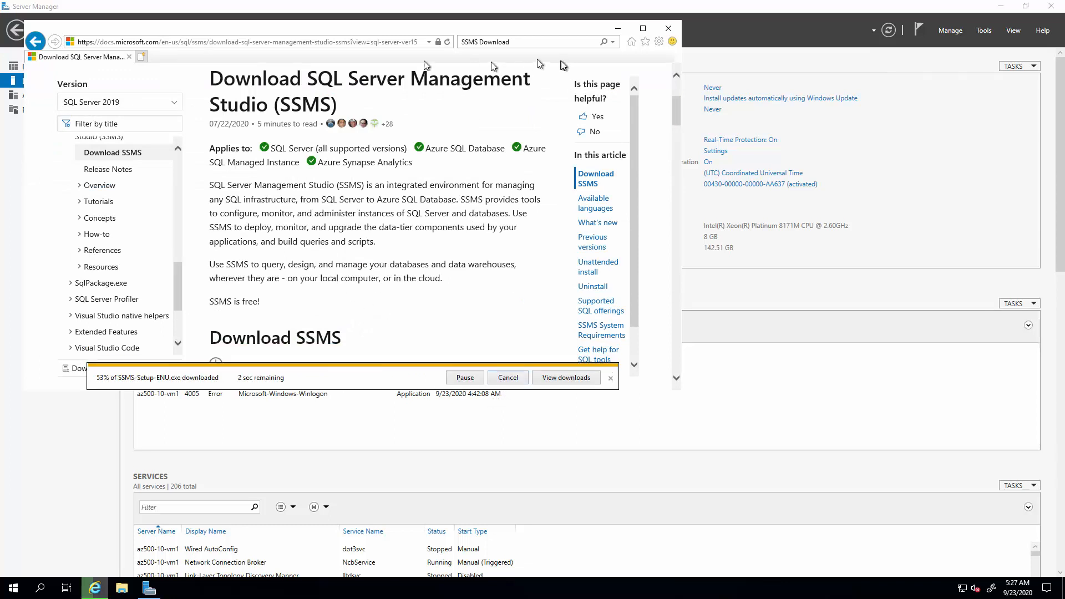
Go to visualstudio.com in the browser.
left_click(354, 46)
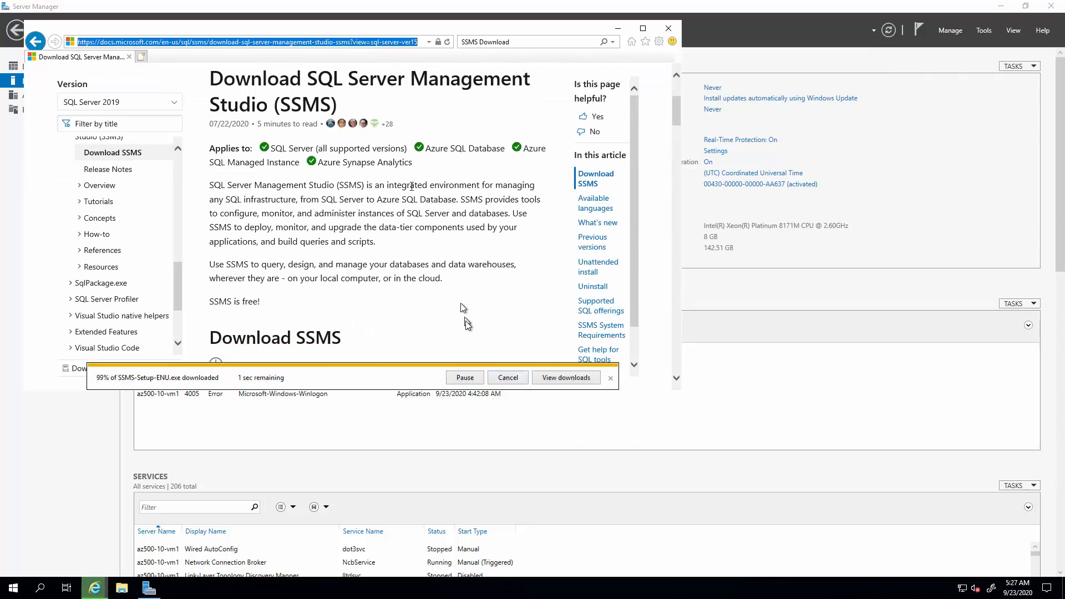
type("visualstudio")
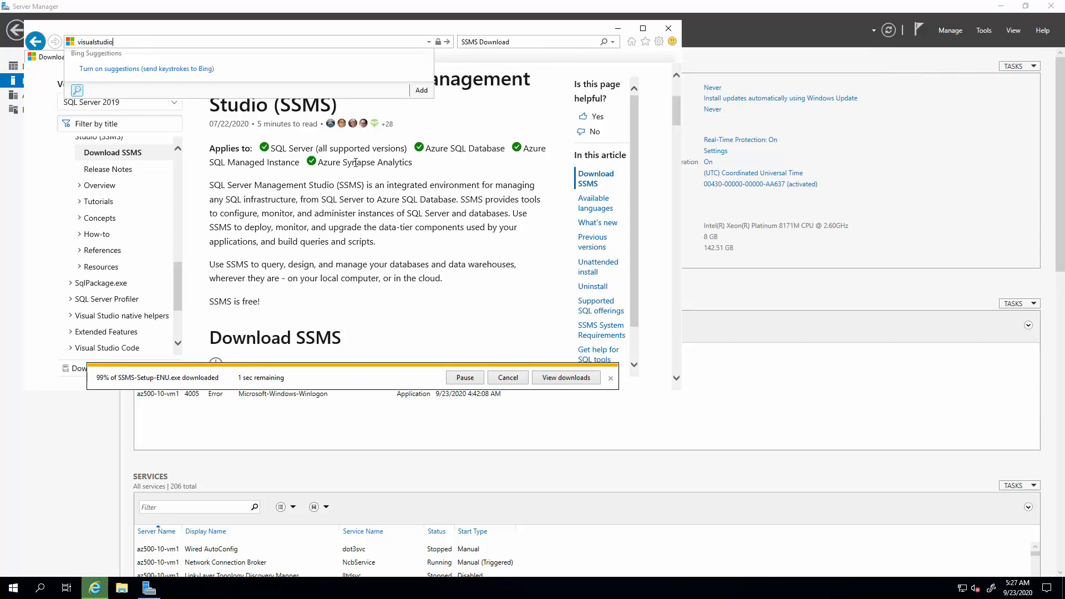
type(".com")
key("Return")
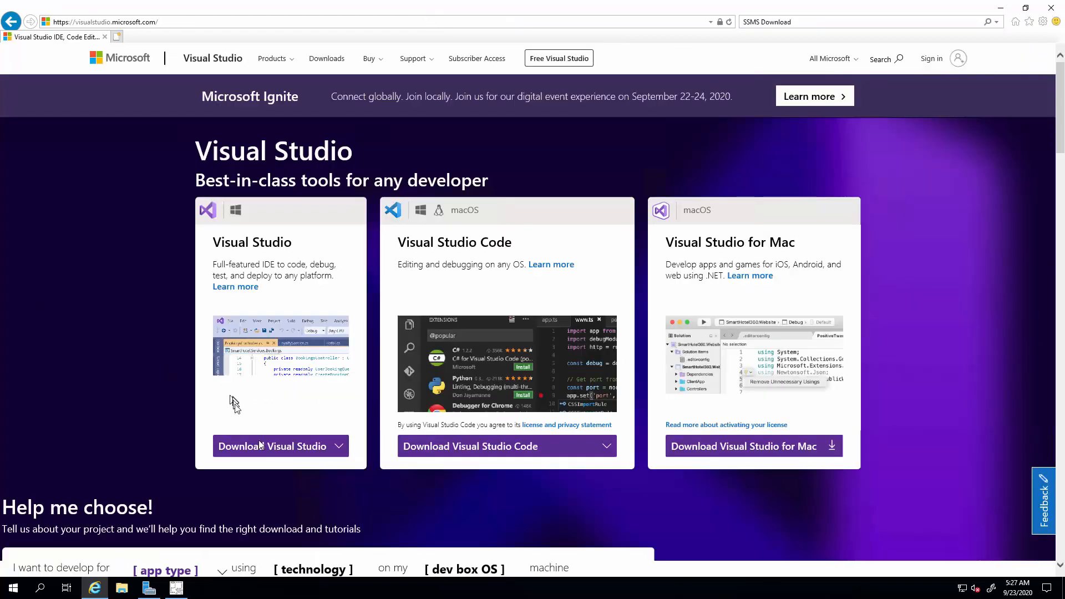
Download the Visual Studio Community 2019 installer and run it.
left_click(333, 452)
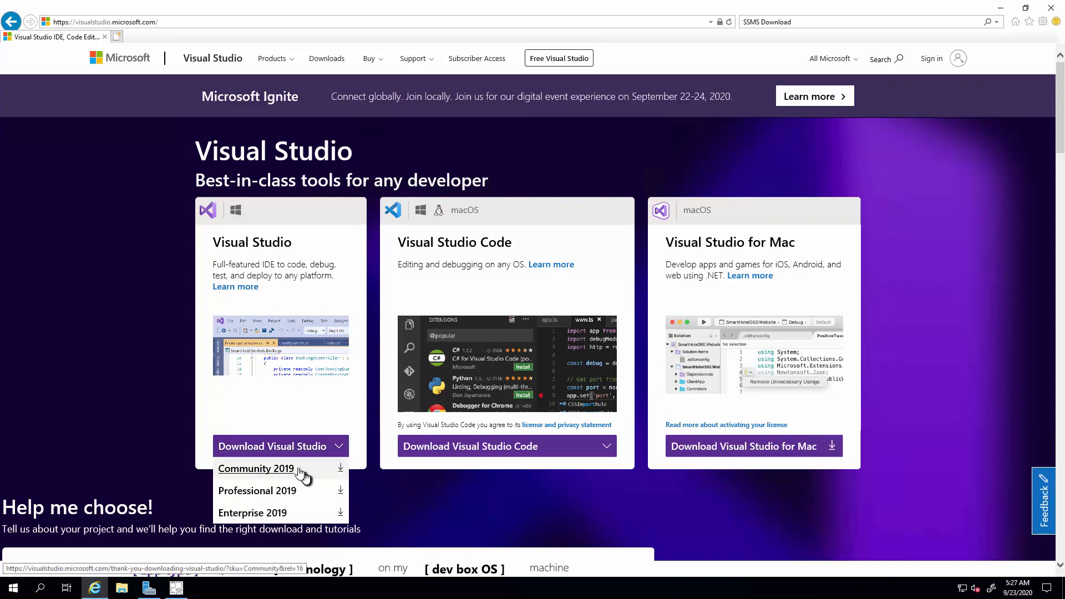
left_click(338, 452)
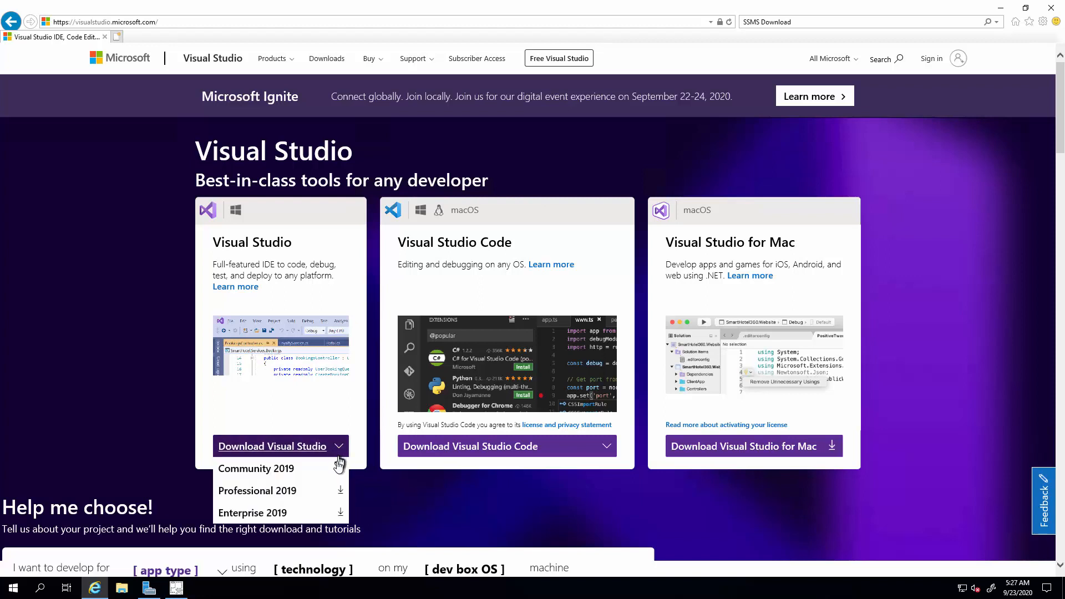
left_click(339, 469)
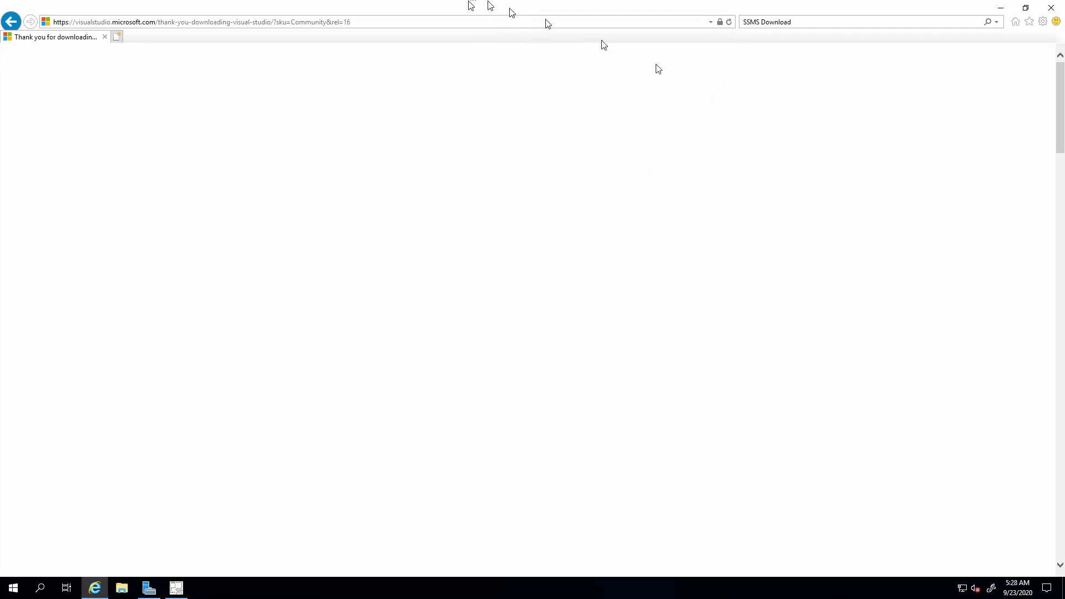
left_click_drag(457, 11, 669, 100)
left_click(856, 444)
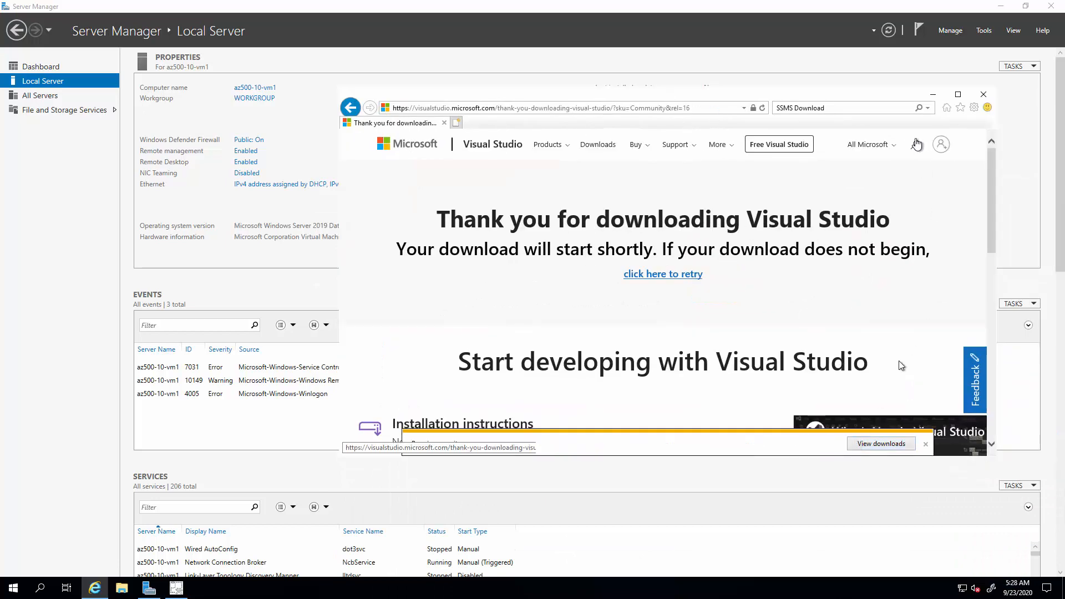
Minimize the browser and start installing Microsoft SQL Server Management Studio 18.6 in its default location.
left_click(932, 95)
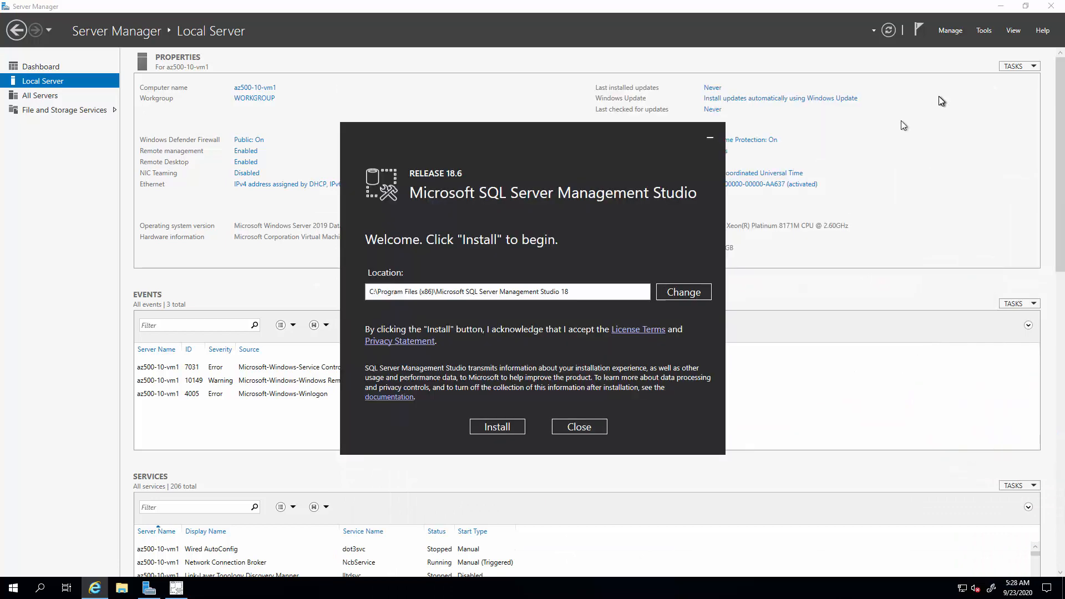
left_click(509, 428)
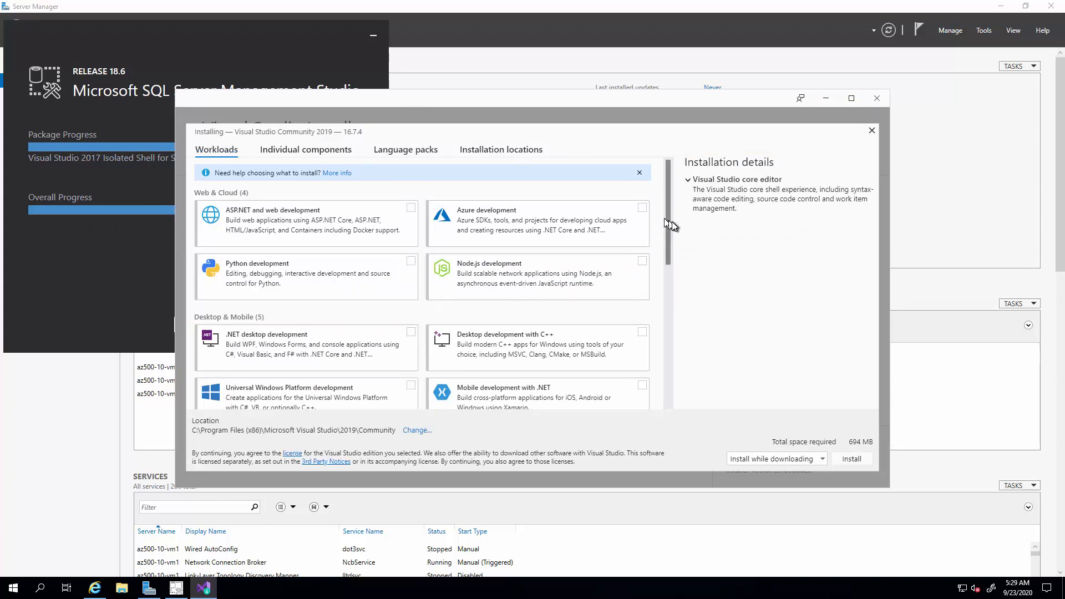
Install Visual Studio Community 2019 with the .NET desktop development workload.
left_click_drag(671, 221, 672, 262)
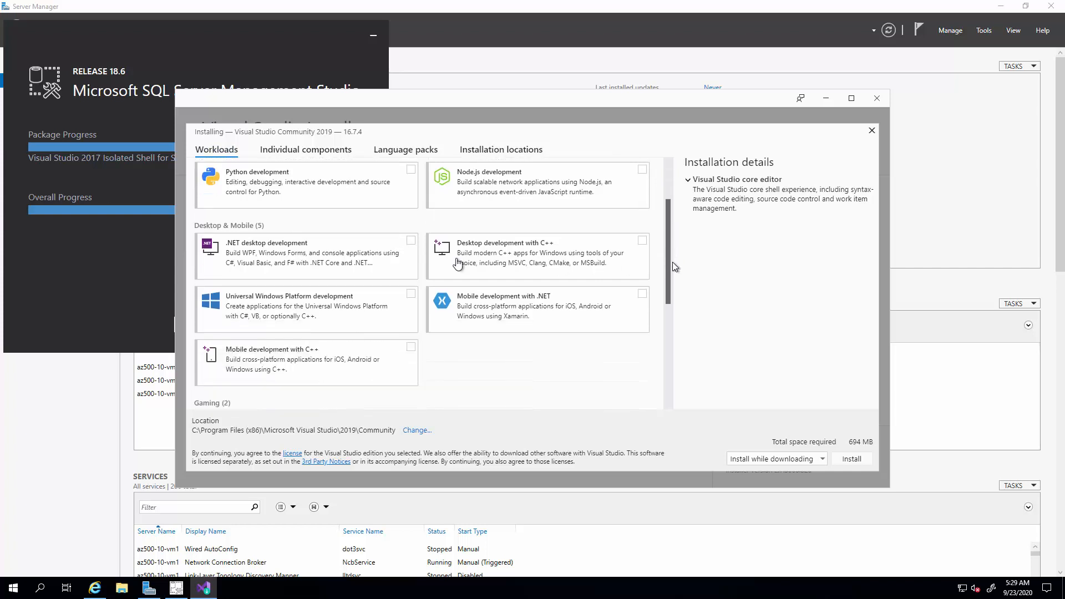
left_click(410, 239)
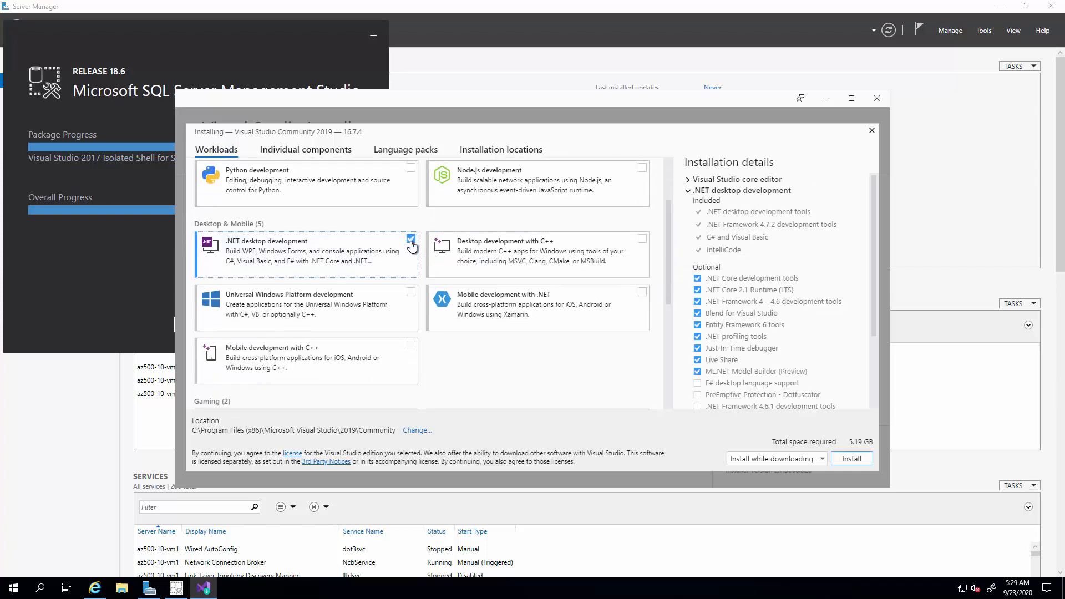
left_click(849, 459)
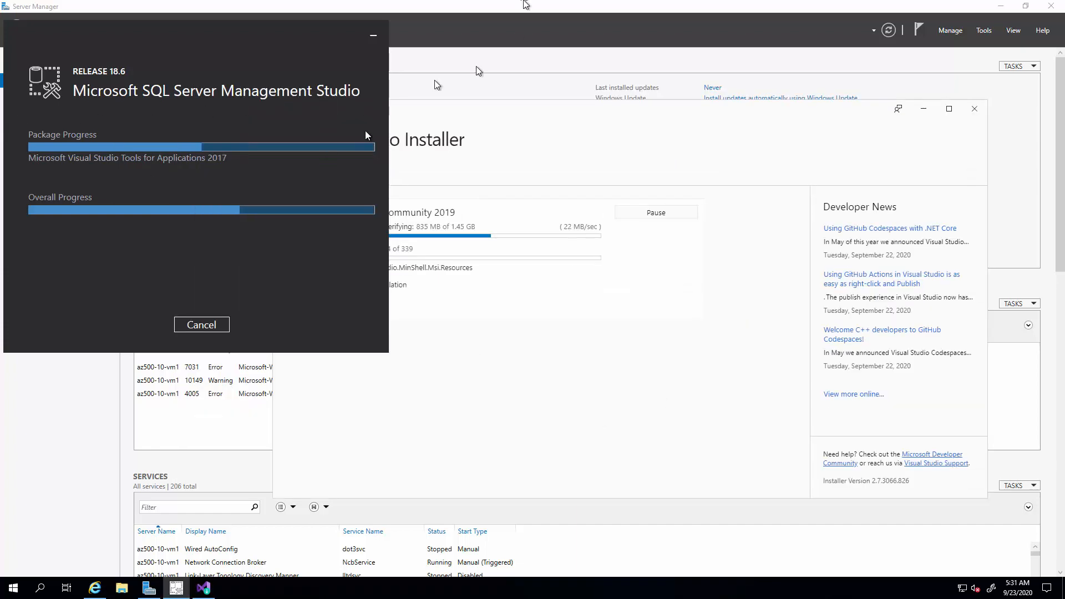
Return to the Azure portal, minimize the cloud shell, and start a new app registration in Azure Active Directory.
left_click(664, 9)
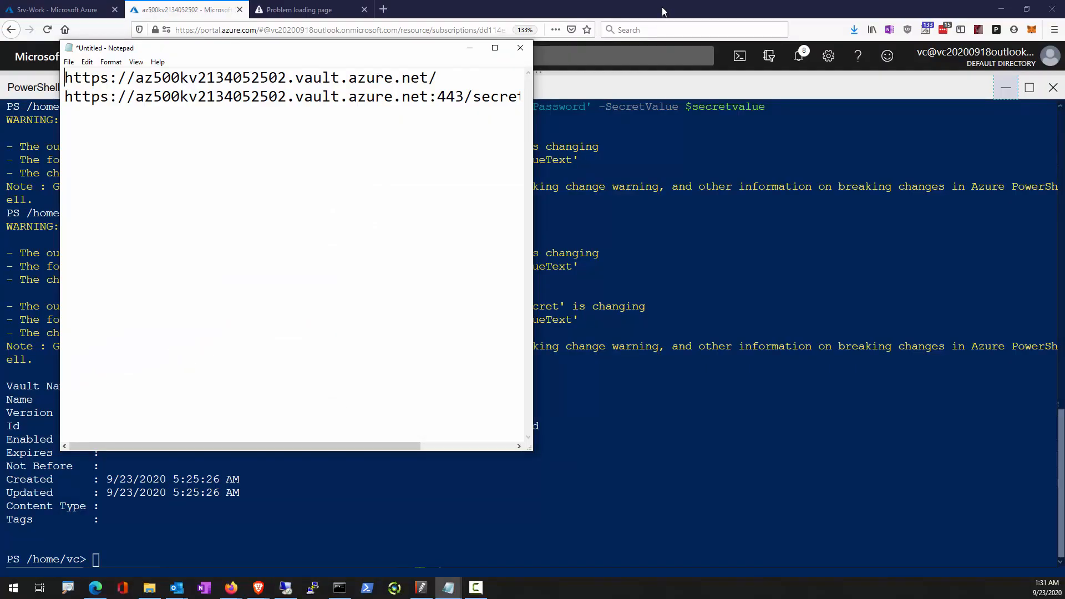
left_click(470, 47)
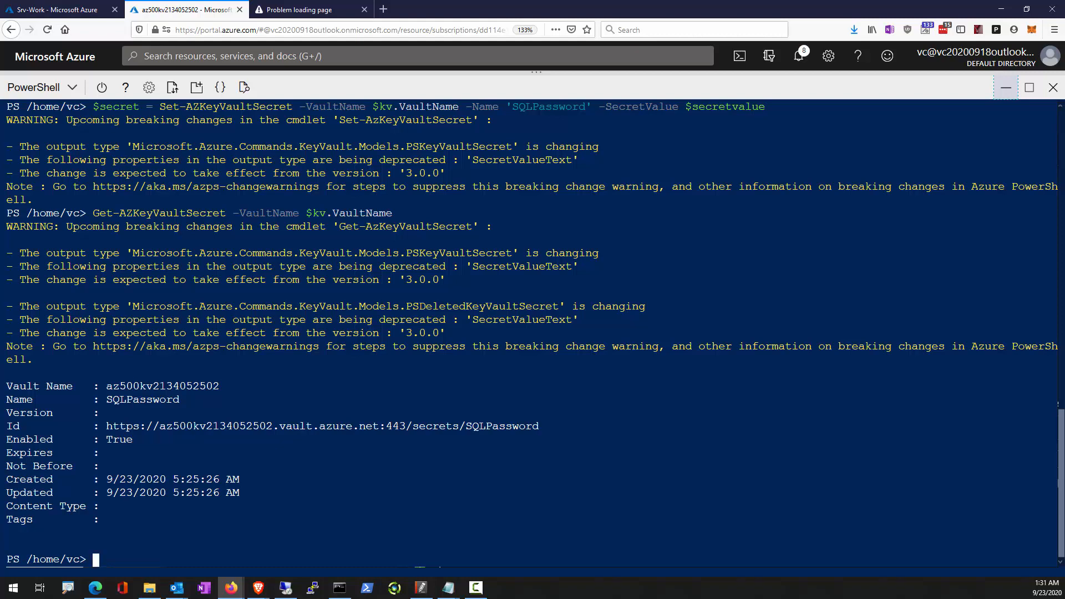
left_click(1006, 87)
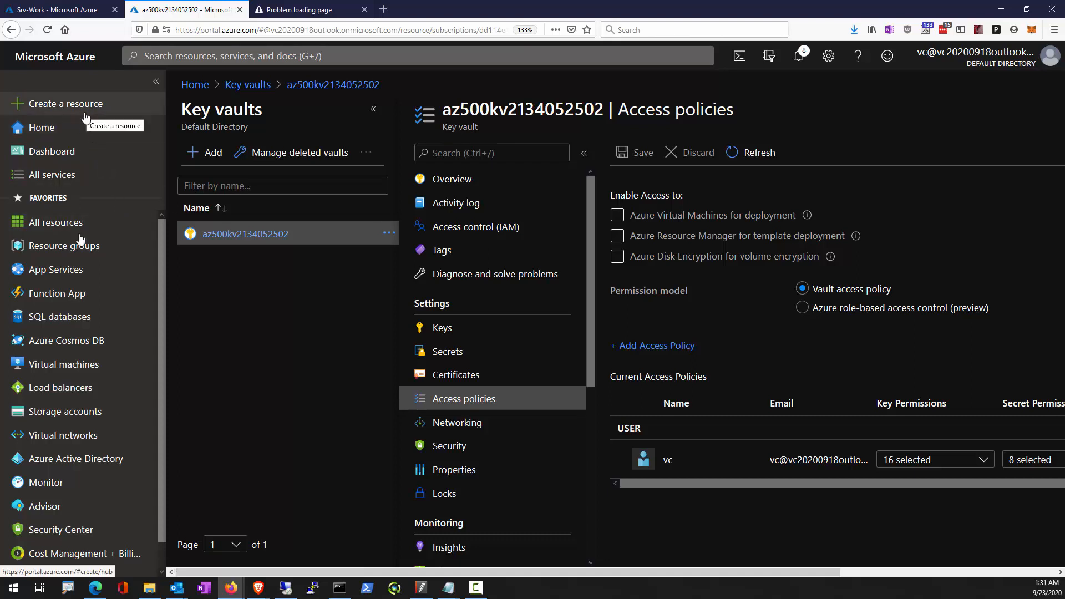
left_click(55, 458)
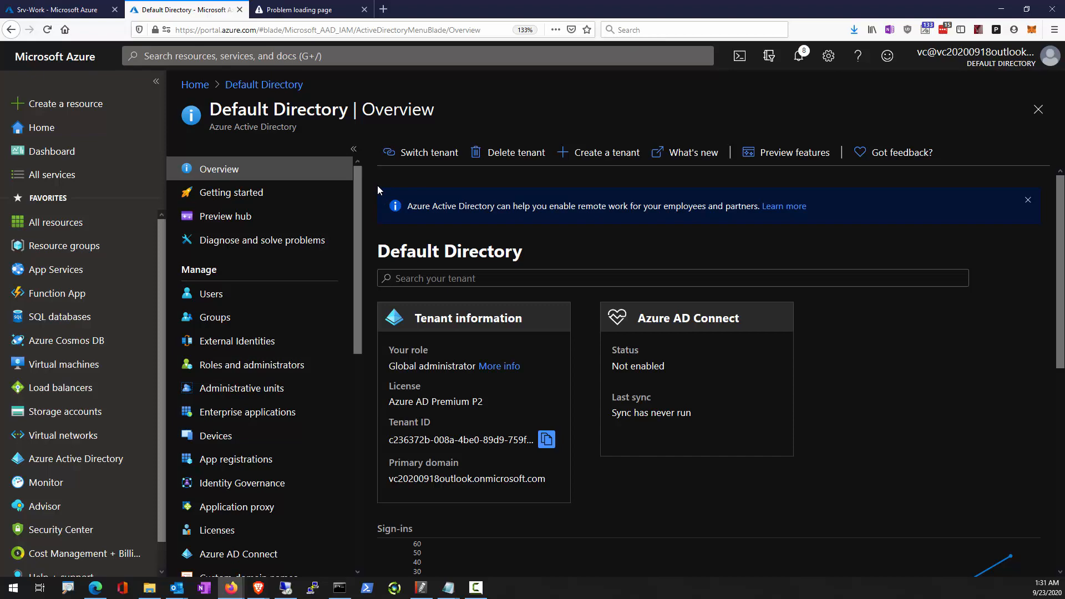
left_click(236, 466)
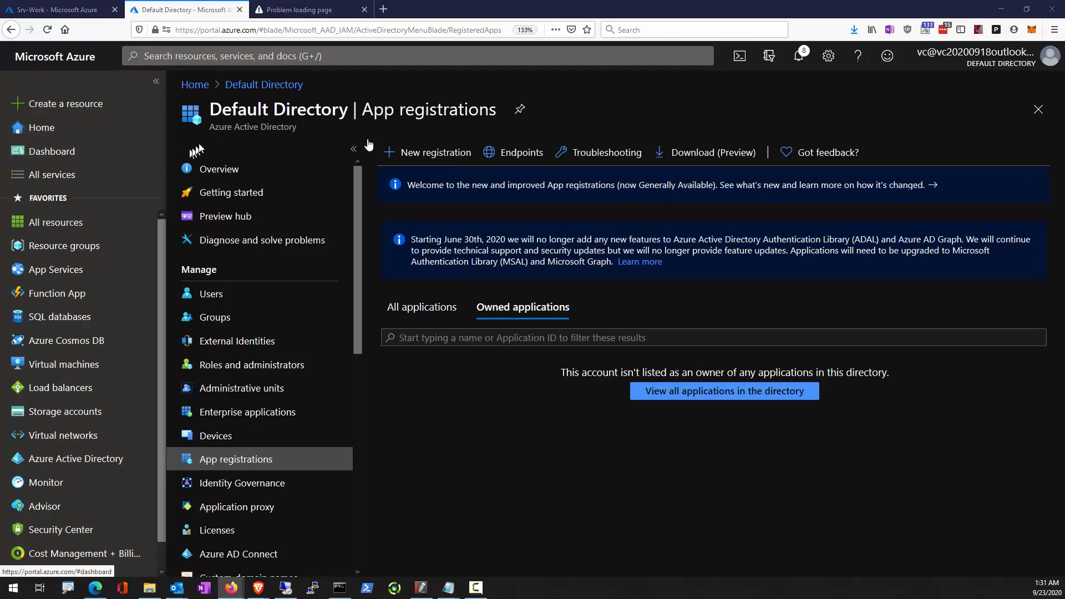
left_click(427, 151)
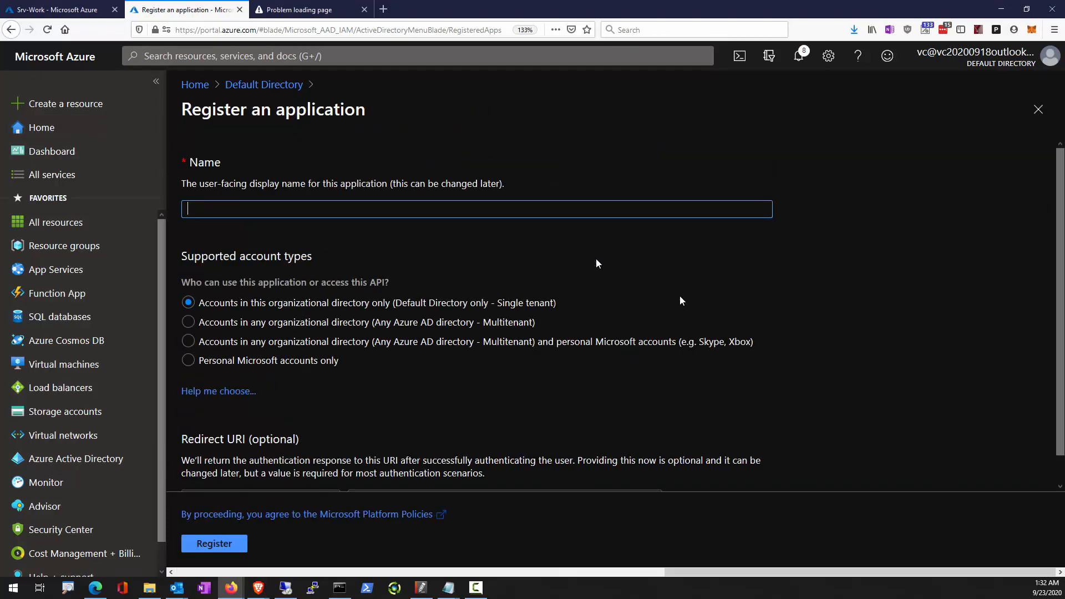
Register the application as sqlApp, keeping single-tenant accounts and entering the copied web redirect URI.
type("sqlApp")
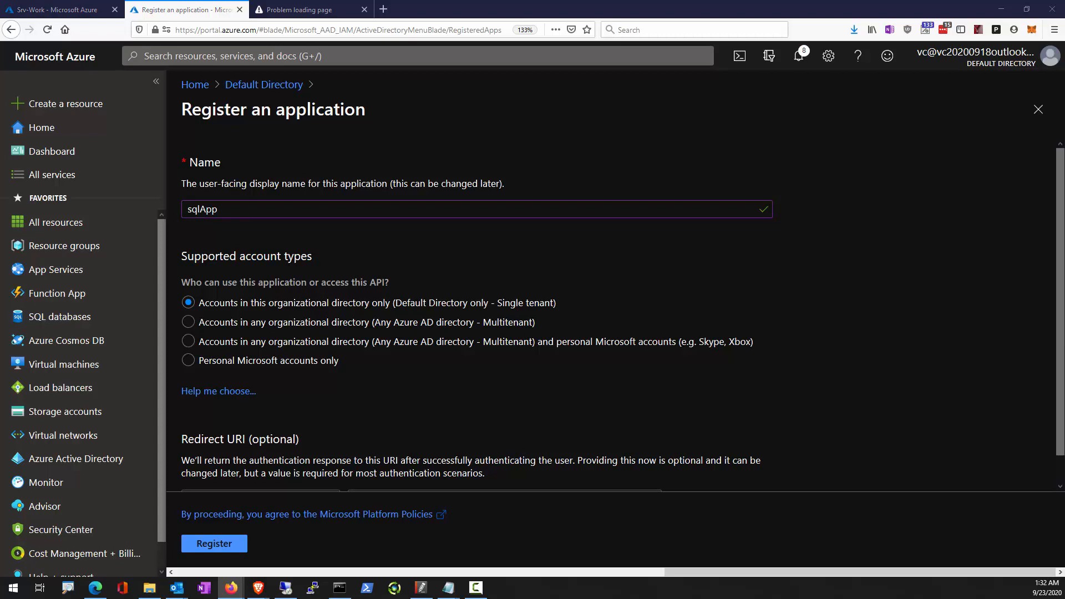
scroll(310, 444, "down", 1)
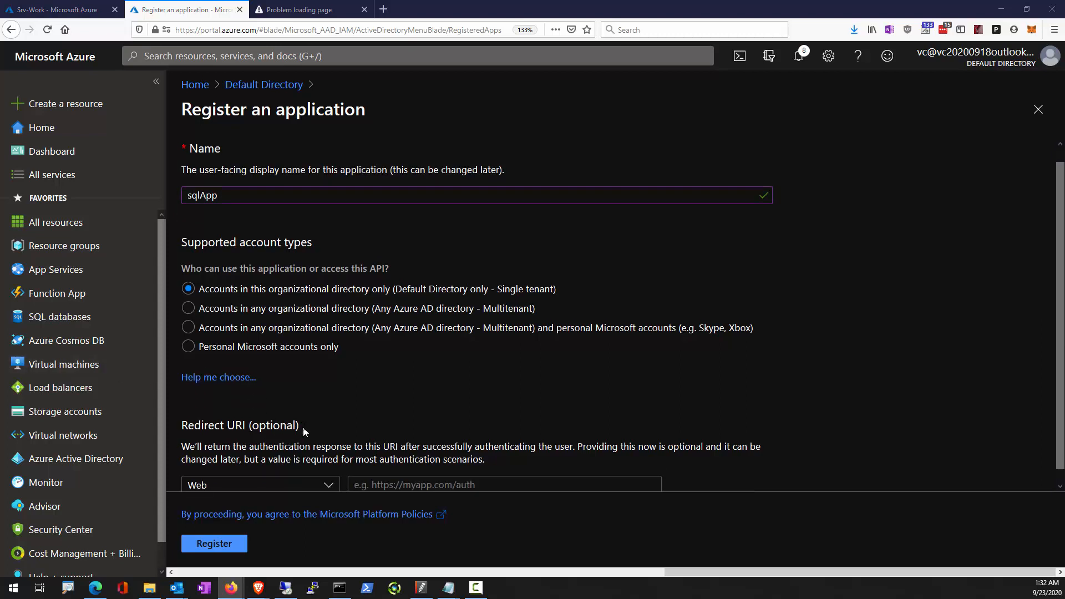
left_click(374, 478)
type("https://sqlapp")
left_click(211, 543)
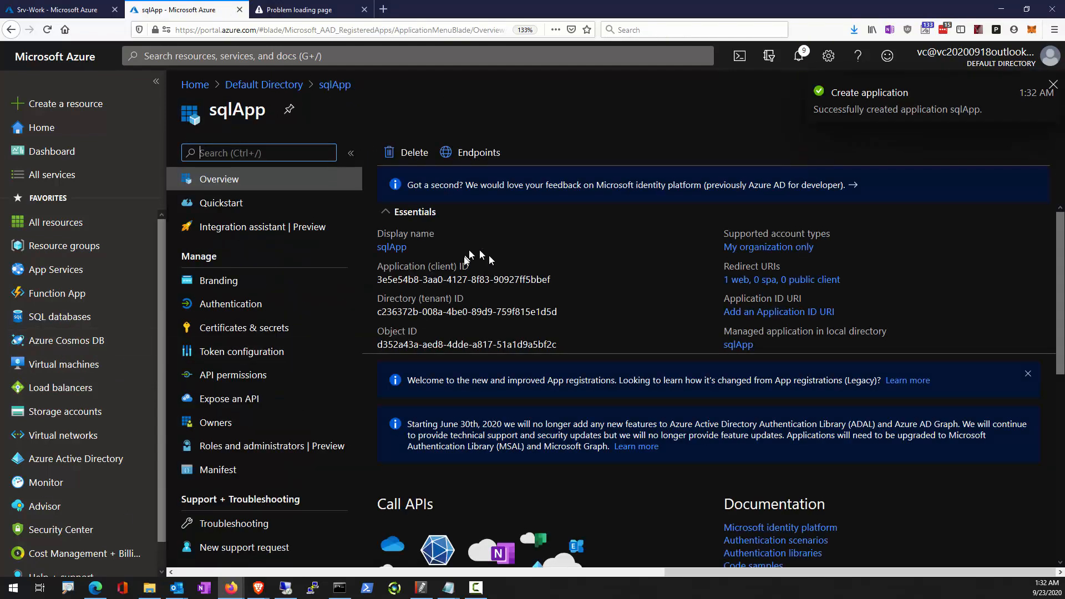
Copy sqlApp's application (client) ID onto a new first line of the Notepad notes and return to the portal.
left_click(558, 280)
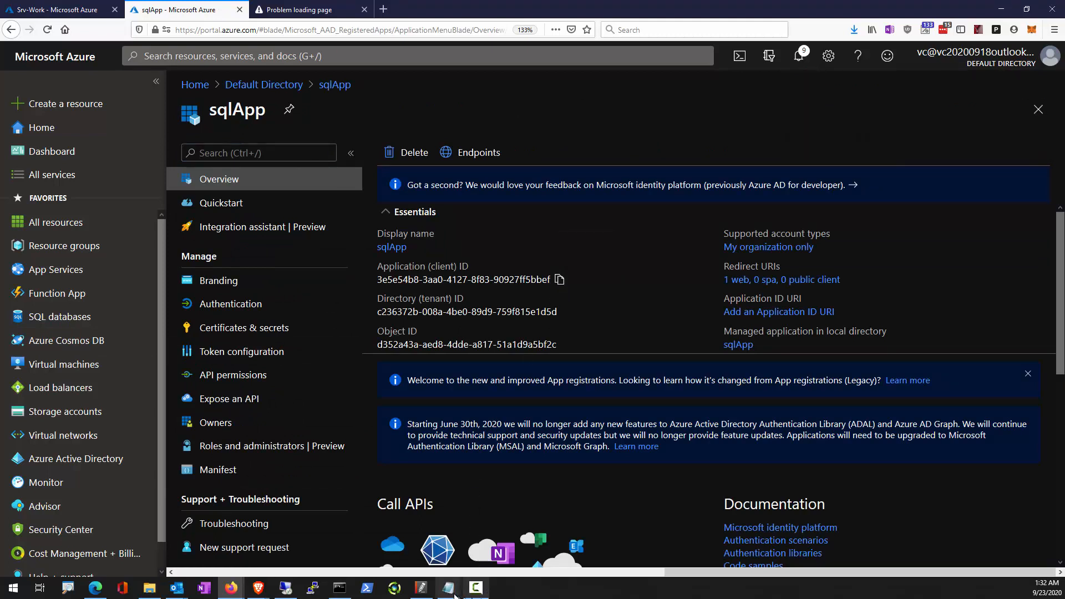
left_click(481, 540)
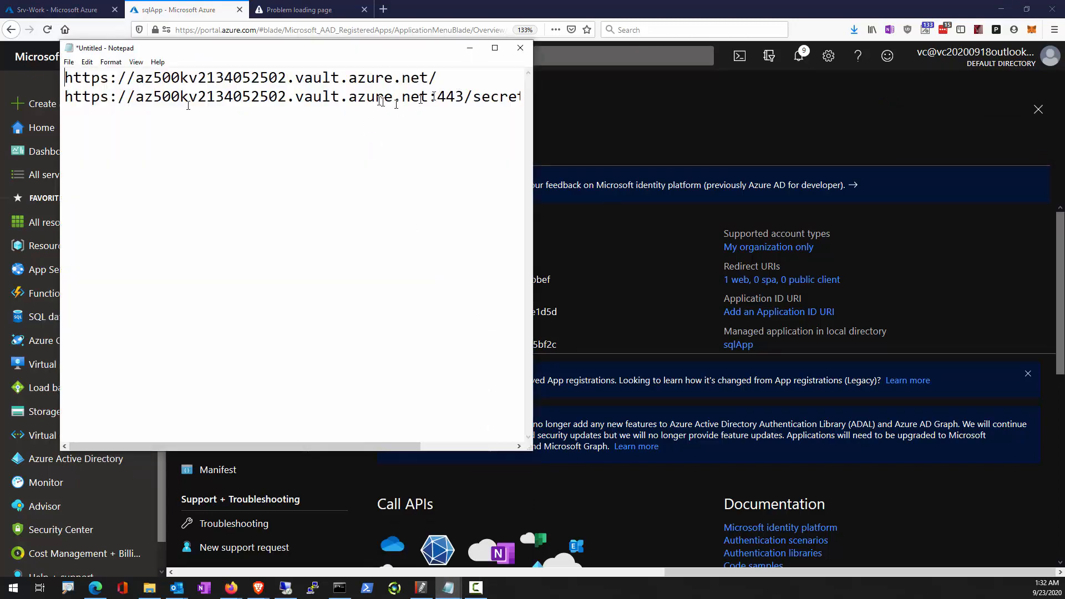
key("ctrl+v")
key("Return")
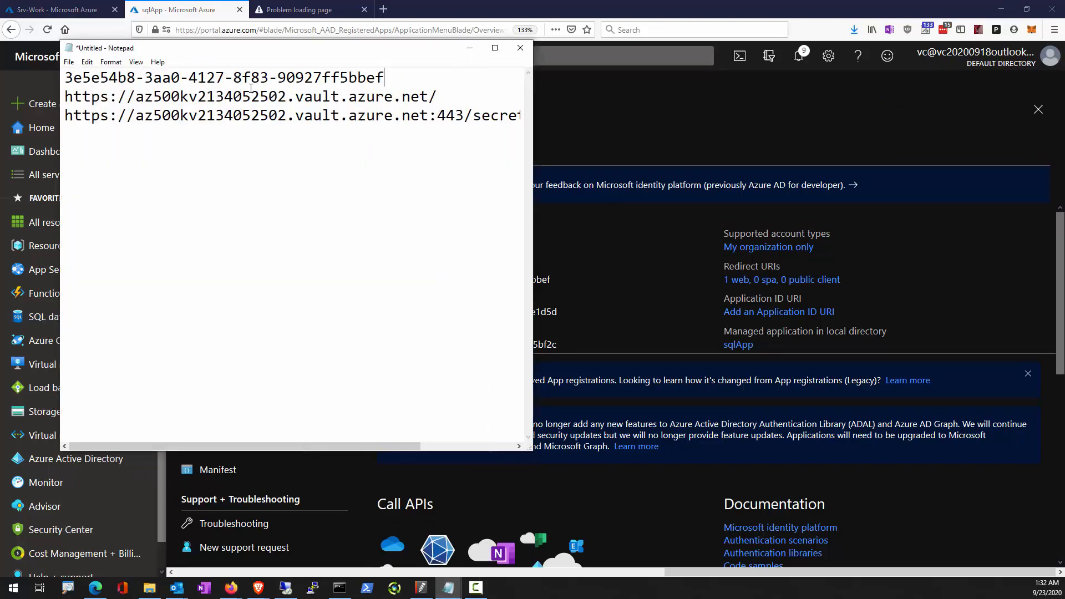
key("Return")
key("alt+Tab")
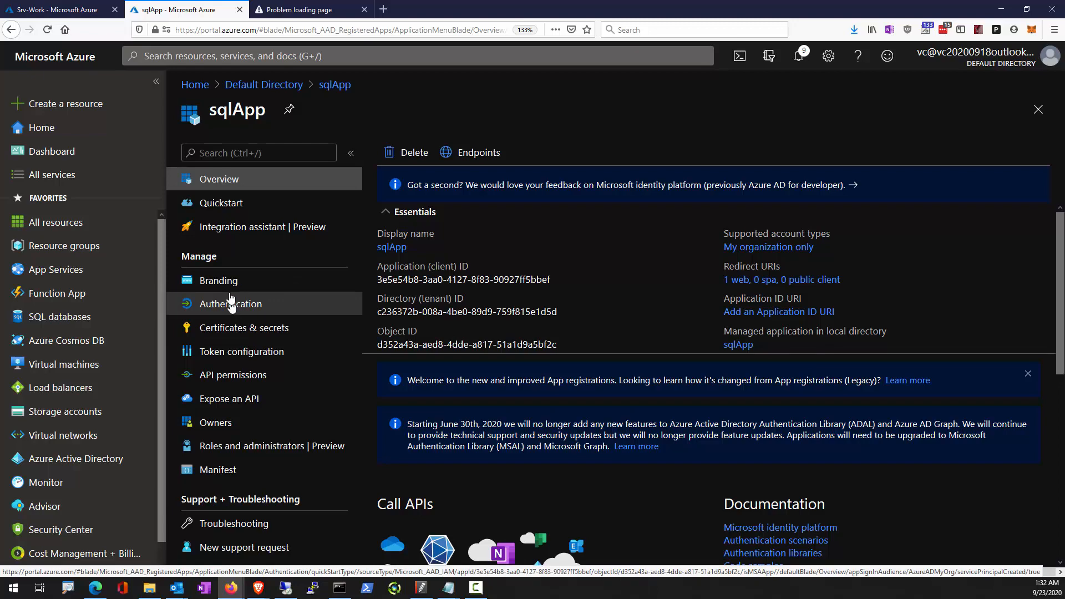
Add a client secret described as key1 to sqlApp, expiring in 1 year.
left_click(228, 335)
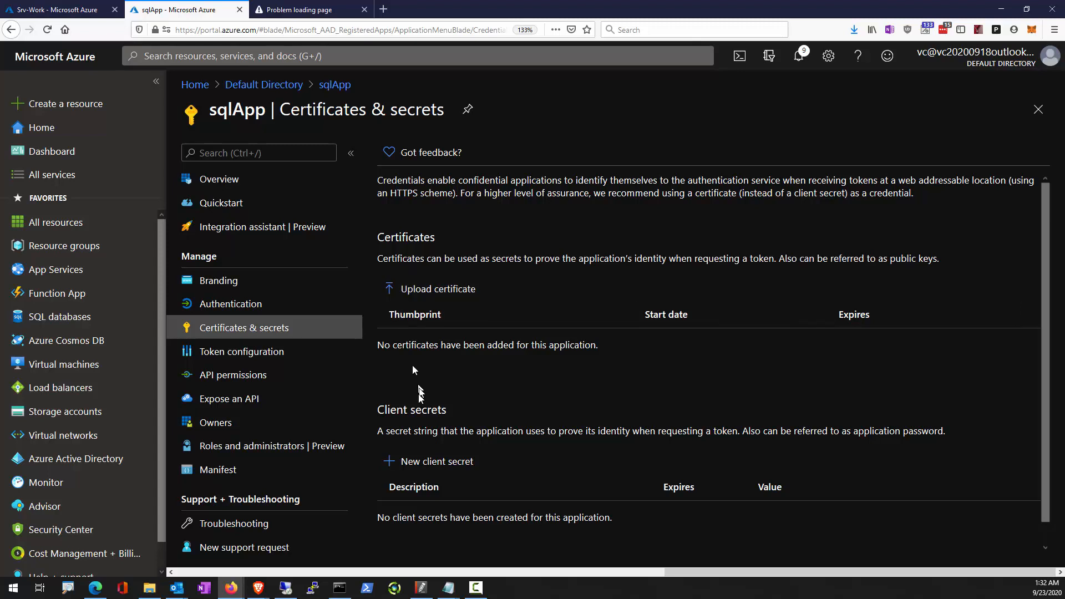
left_click(426, 473)
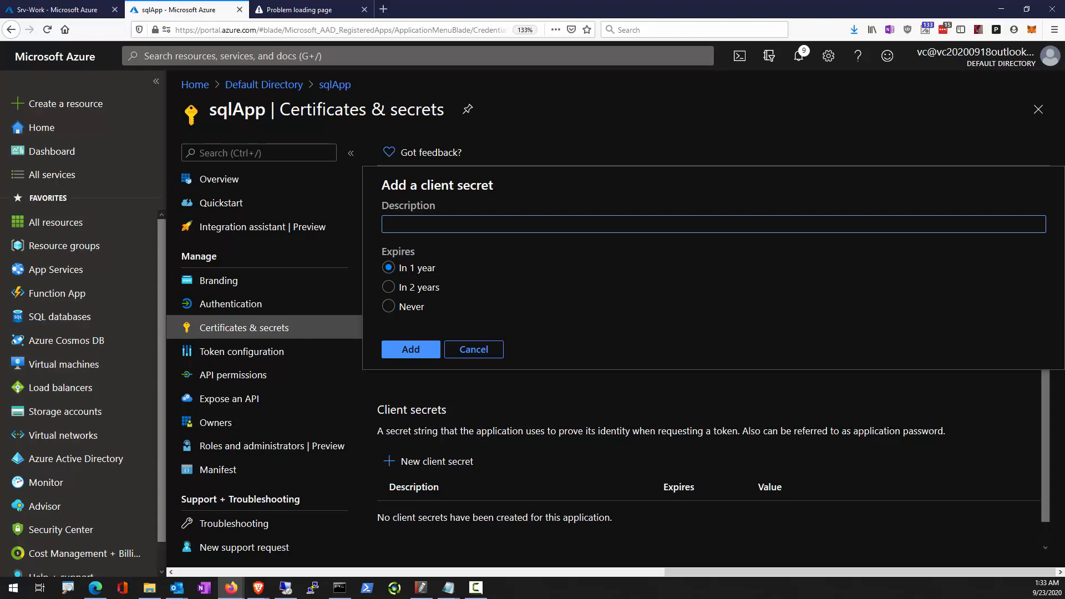
type("key1")
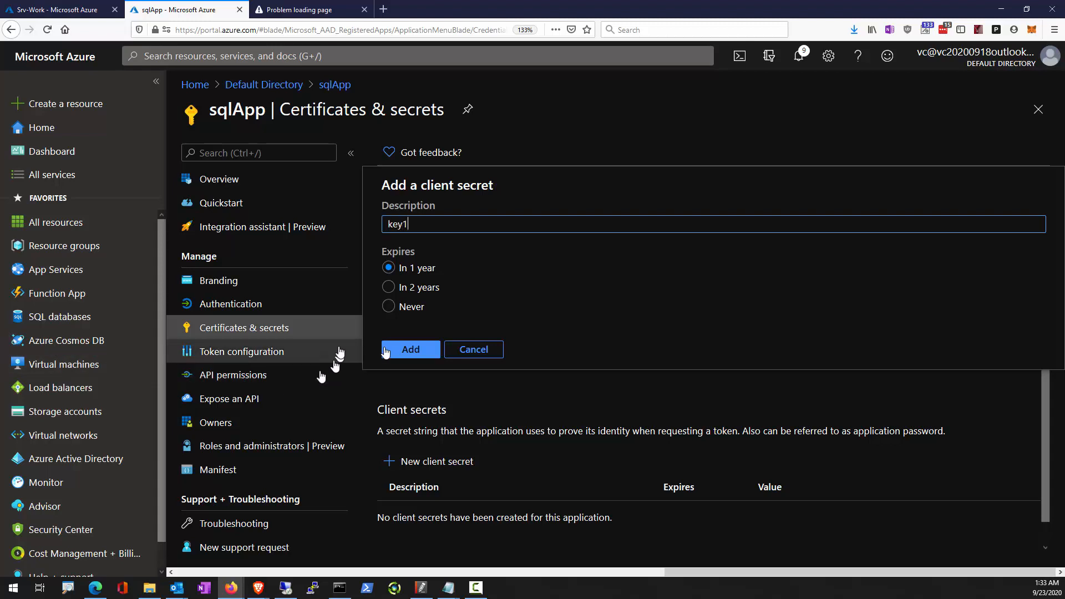
left_click(389, 348)
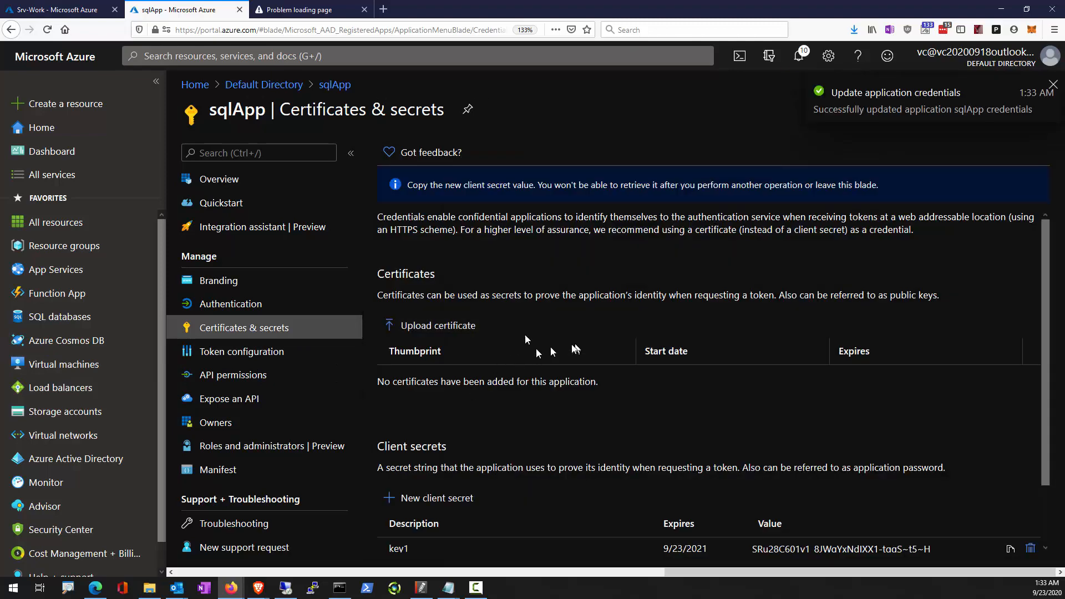
Copy the key1 client secret value into Notepad below the application ID and return to the portal.
scroll(832, 488, "down", 1)
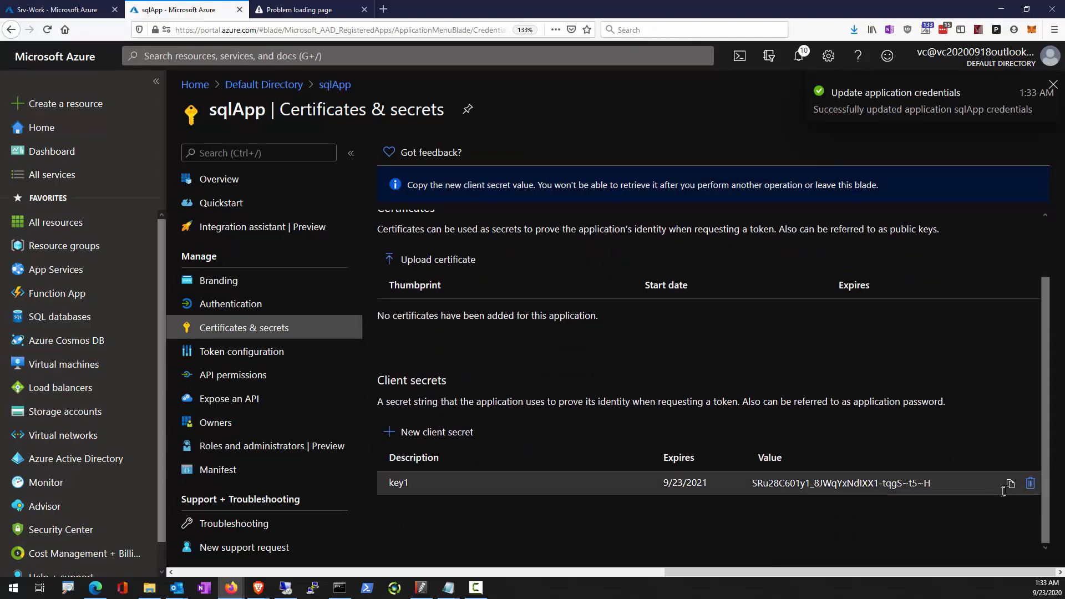
left_click(1010, 483)
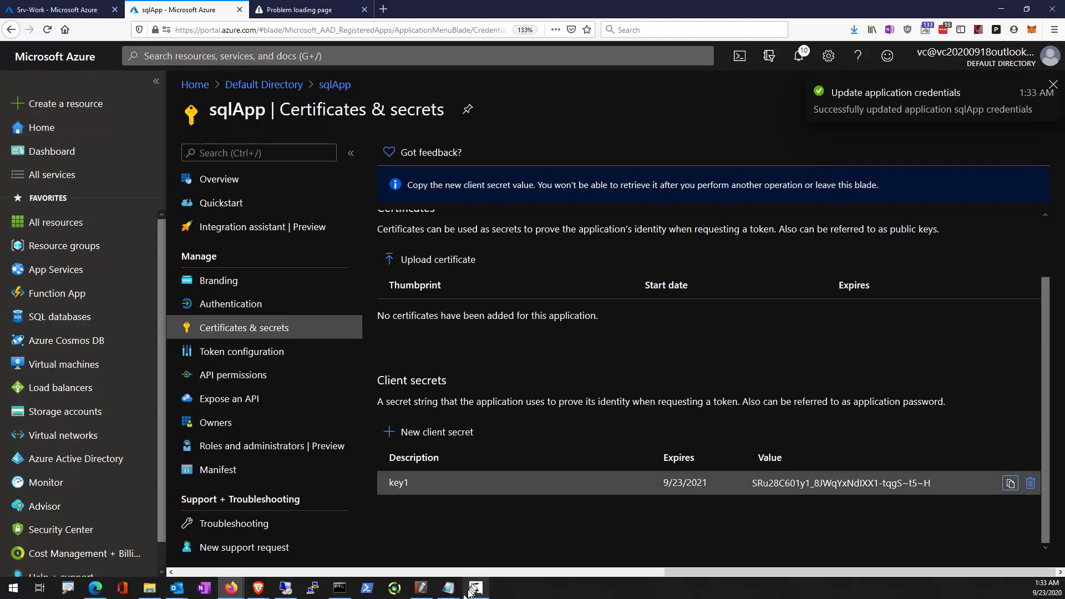
mouse_move(449, 587)
left_click(465, 538)
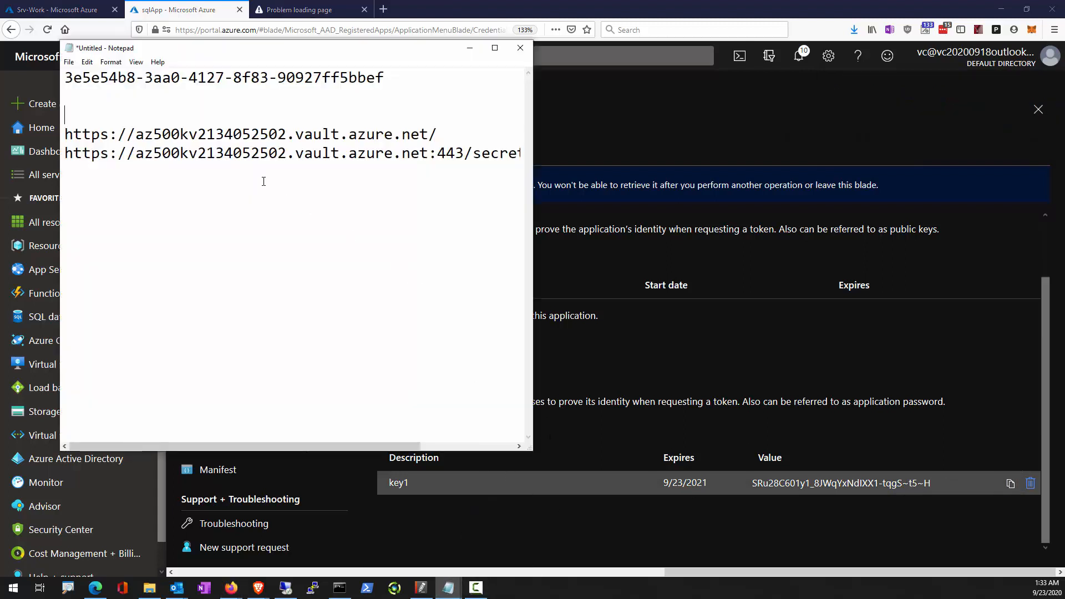
left_click(217, 99)
key("ctrl+v")
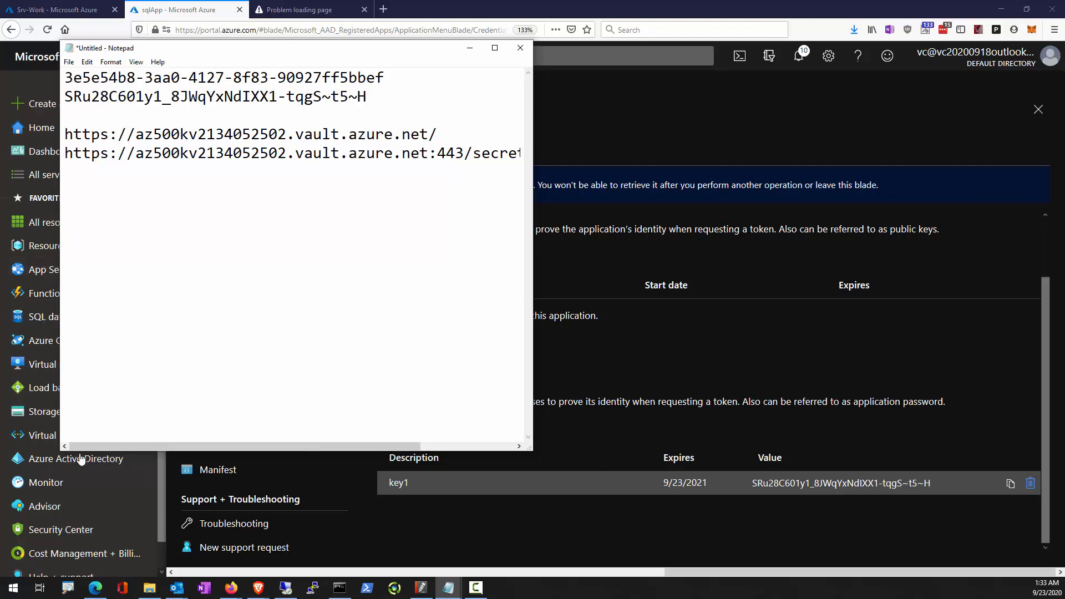
left_click(751, 359)
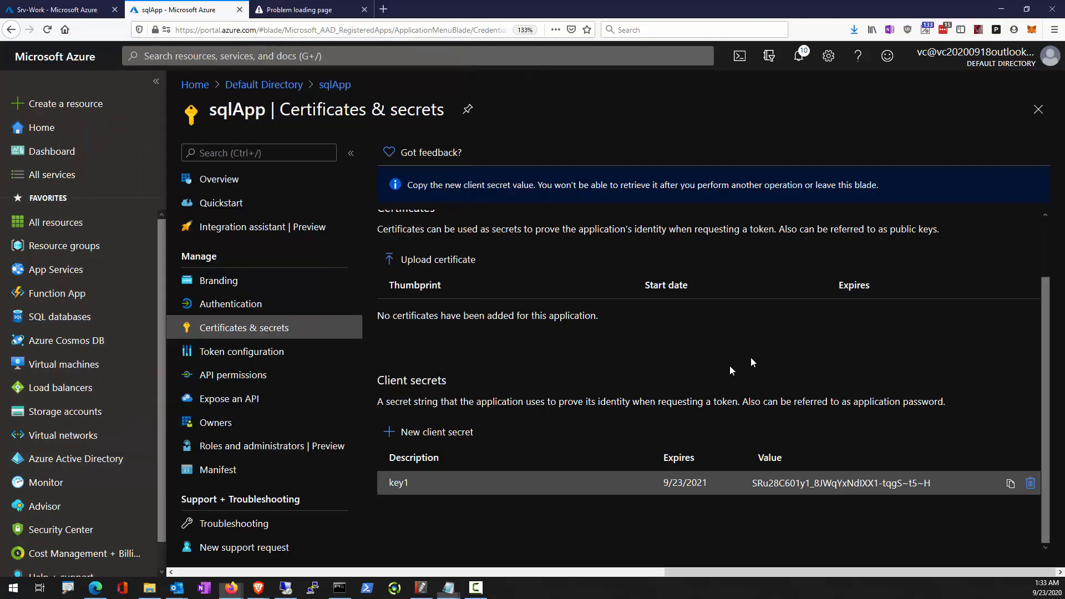
left_click(250, 57)
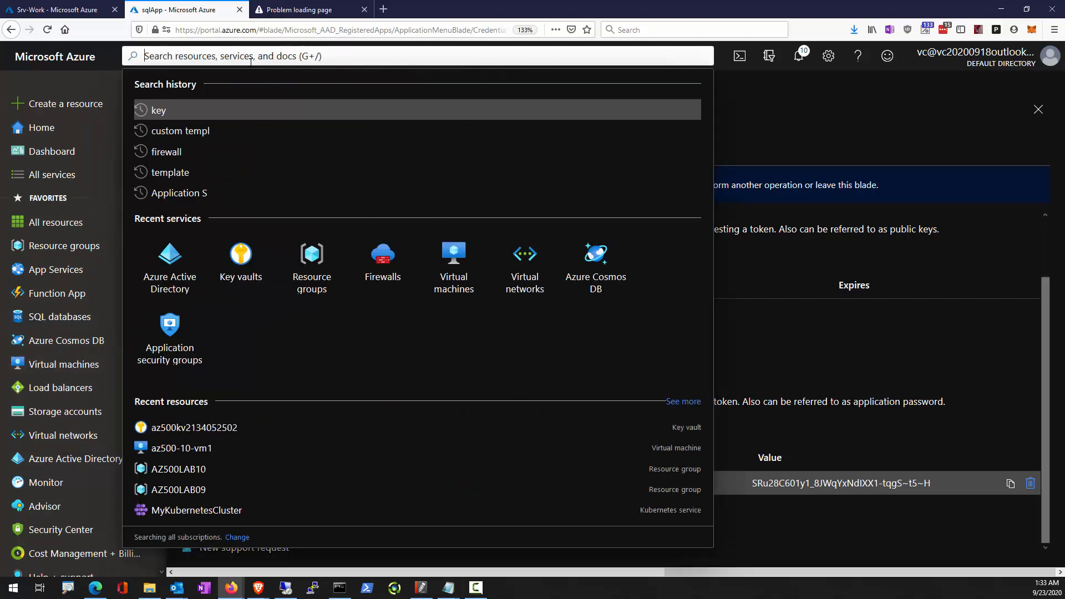
type("key")
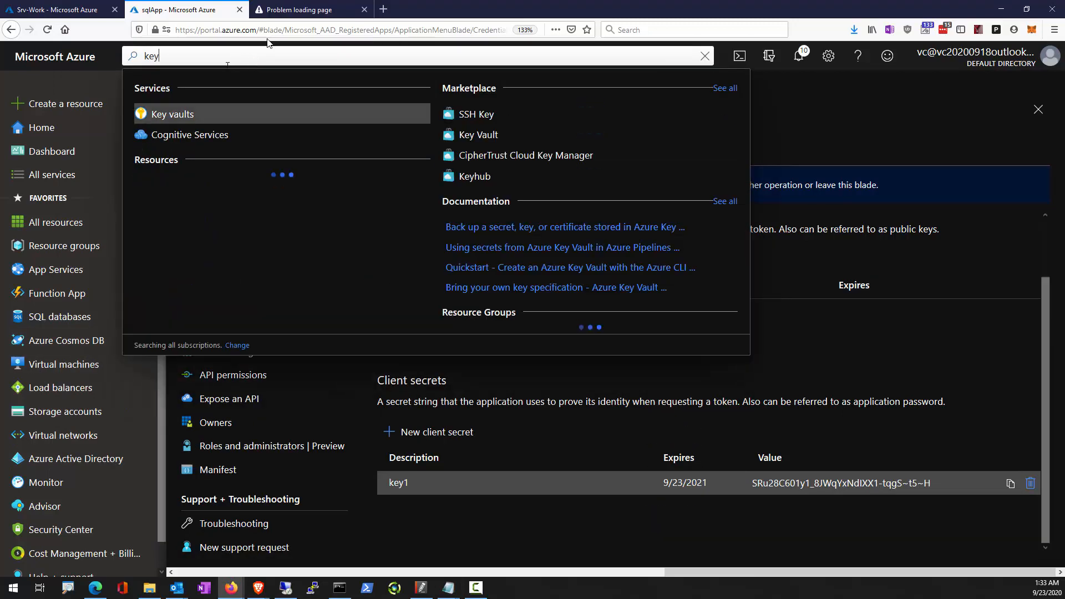
left_click(196, 119)
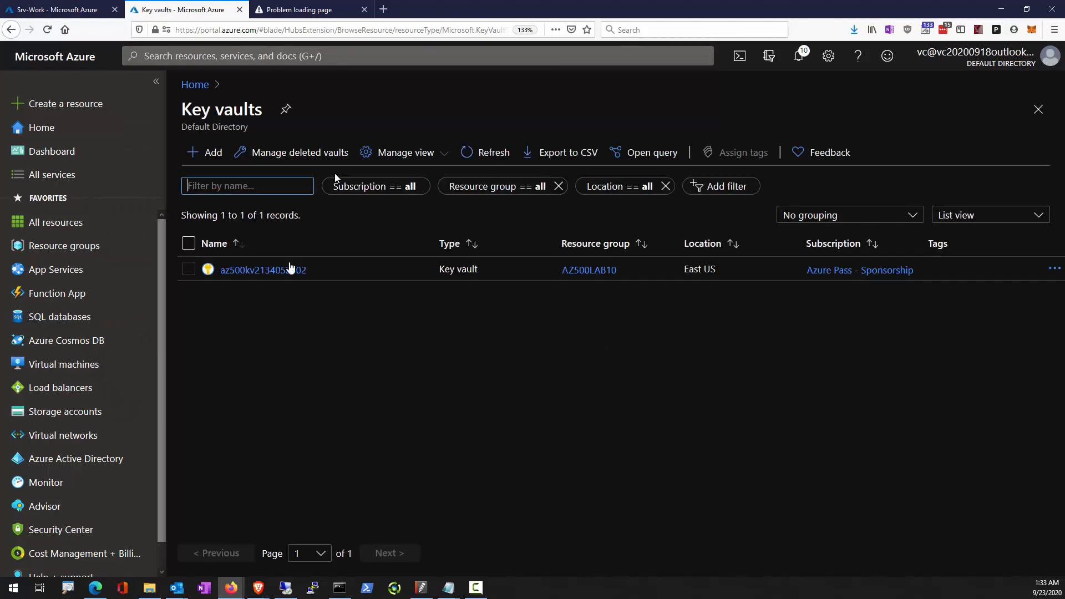
left_click(248, 280)
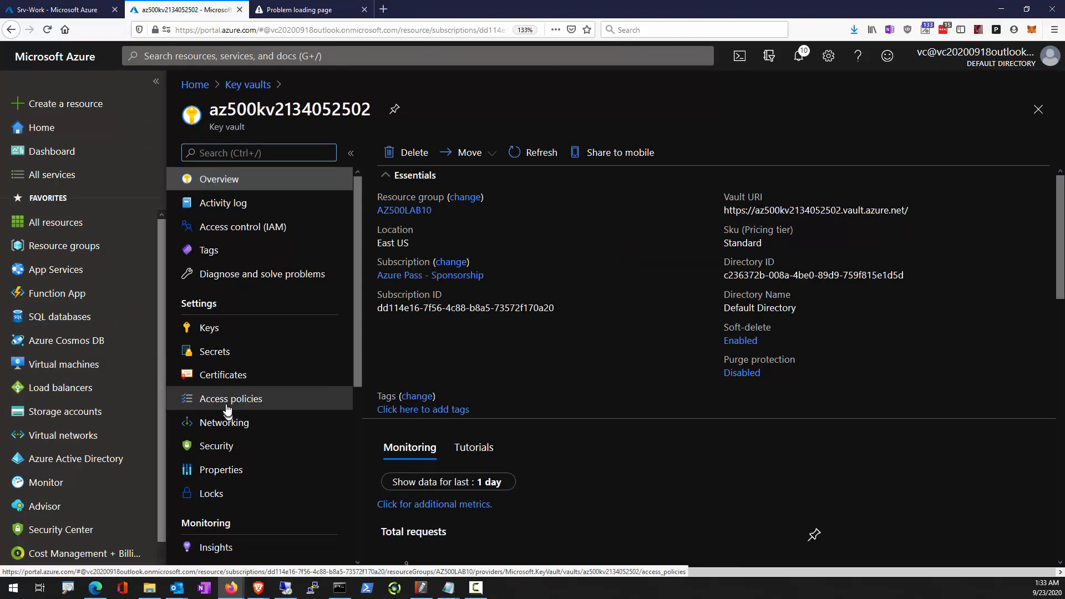
left_click(227, 407)
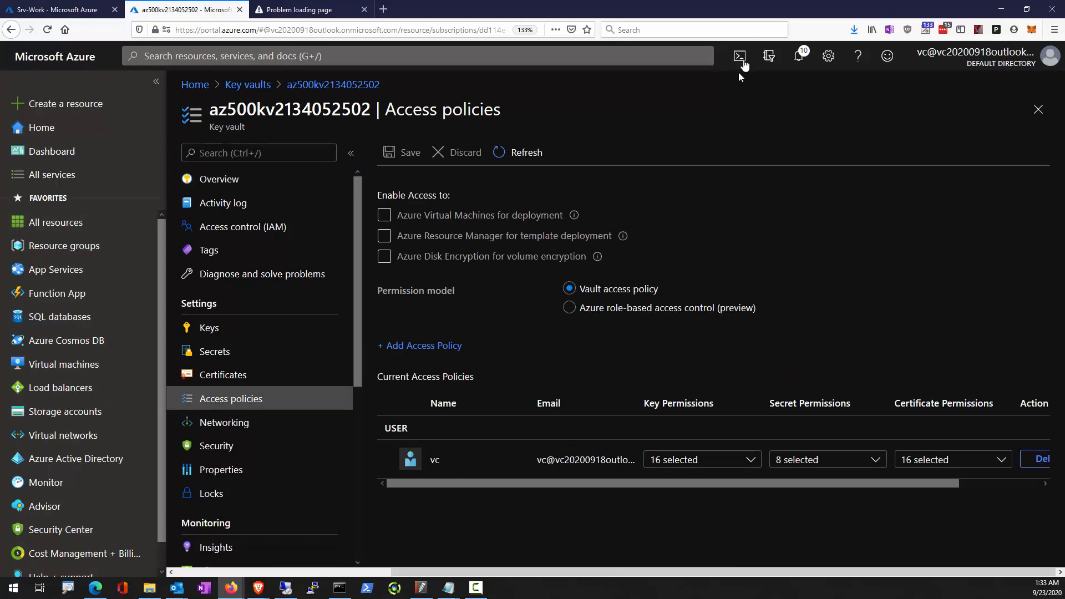
In Cloud Shell, set the $applicationId variable to the application (client) ID saved in Notepad.
left_click(742, 58)
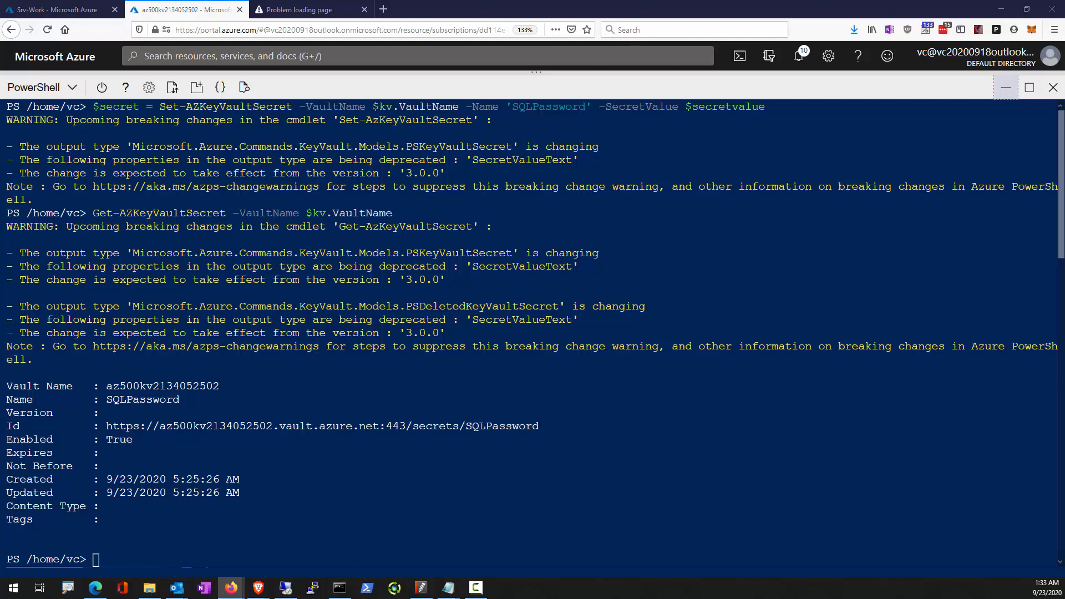
right_click(195, 548)
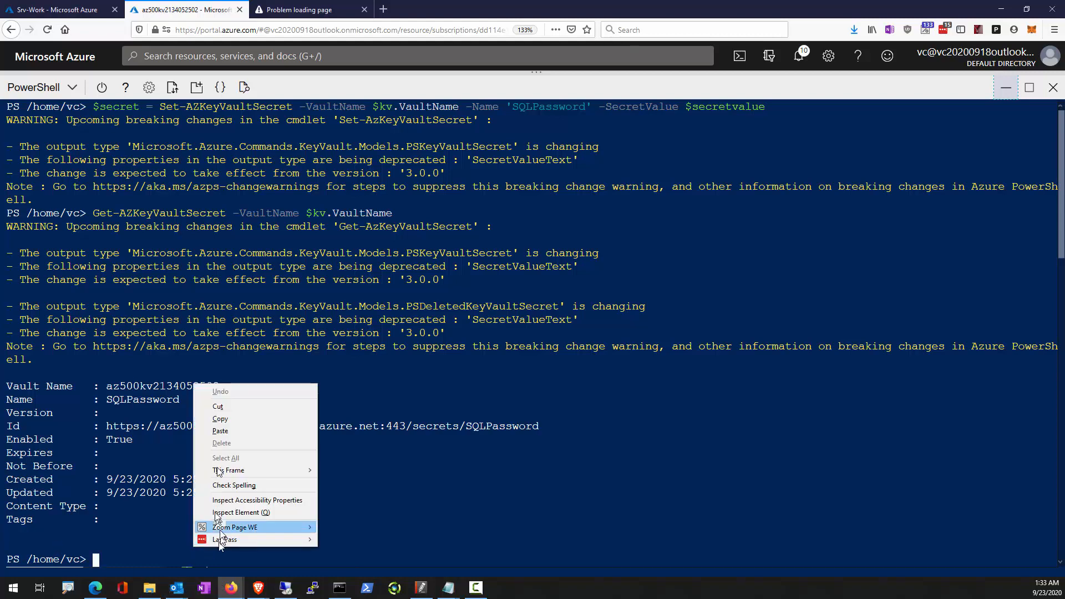
left_click(227, 432)
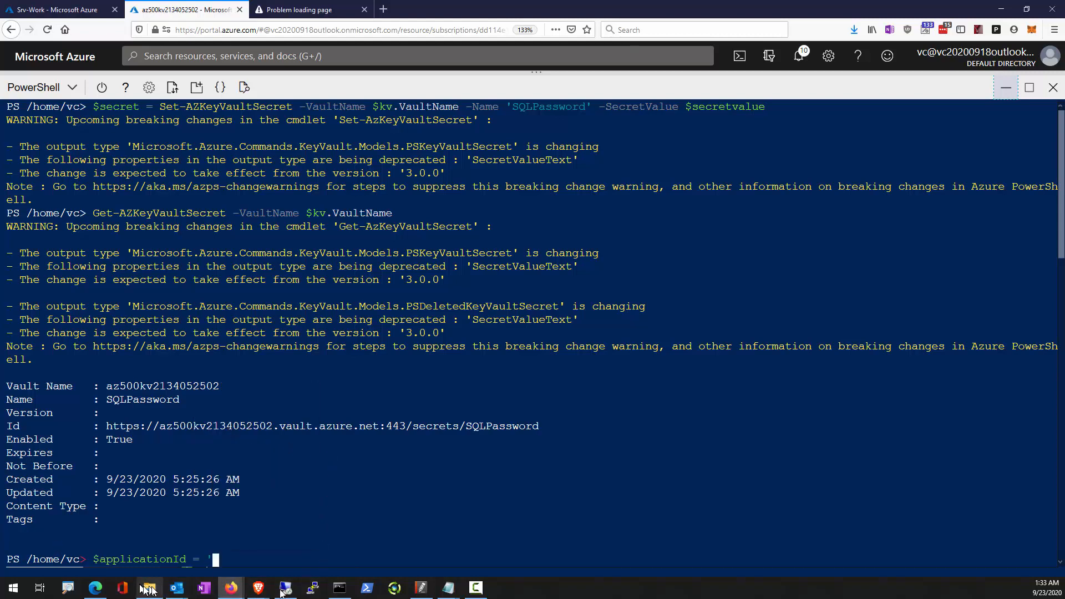
mouse_move(449, 589)
left_click(505, 536)
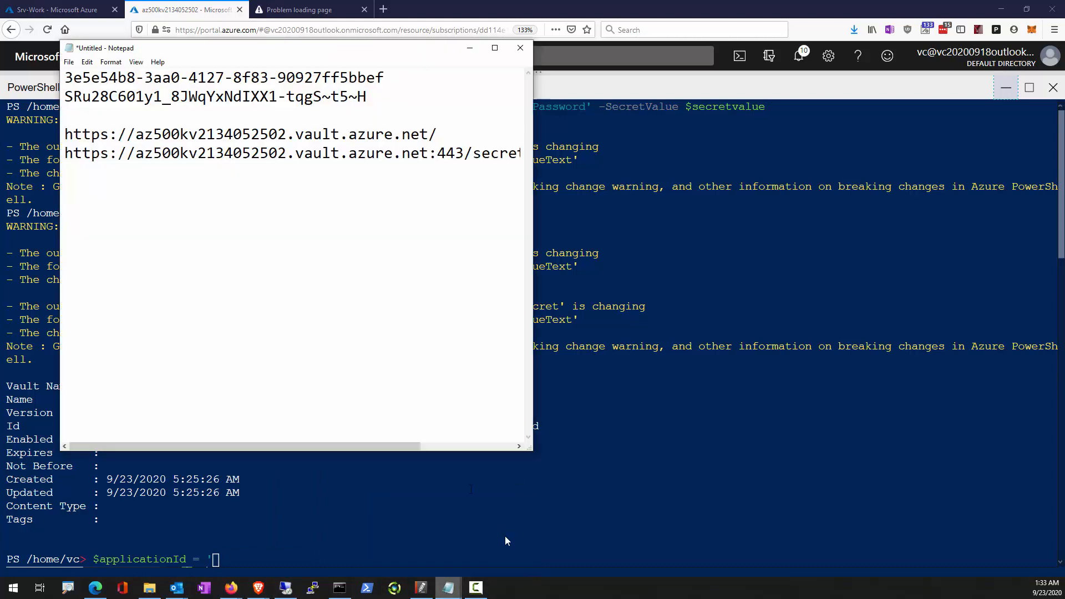
left_click_drag(388, 80, 58, 83)
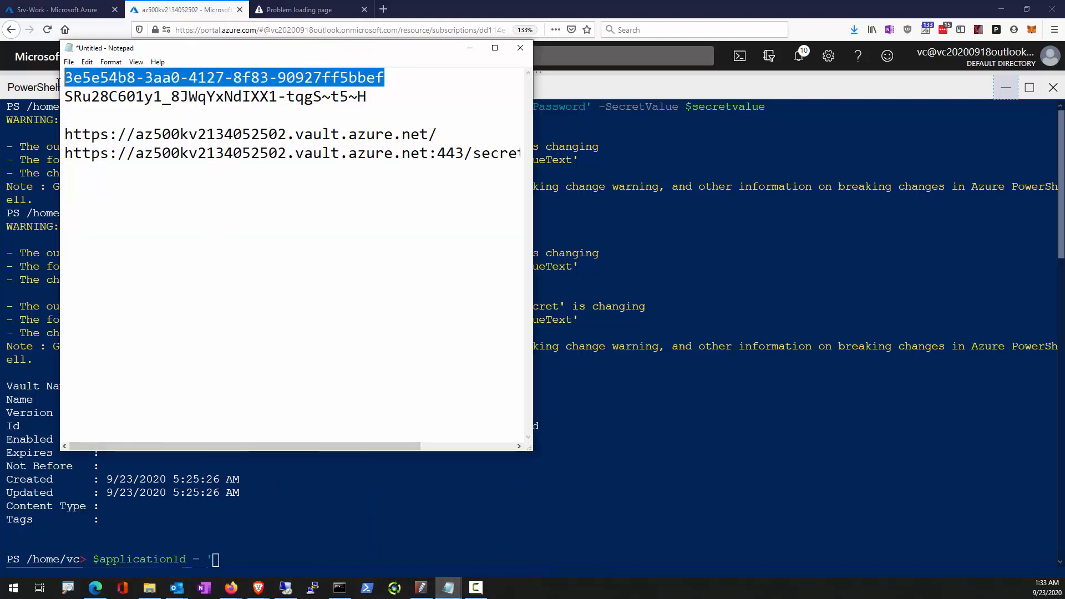
right_click(250, 540)
left_click(296, 424)
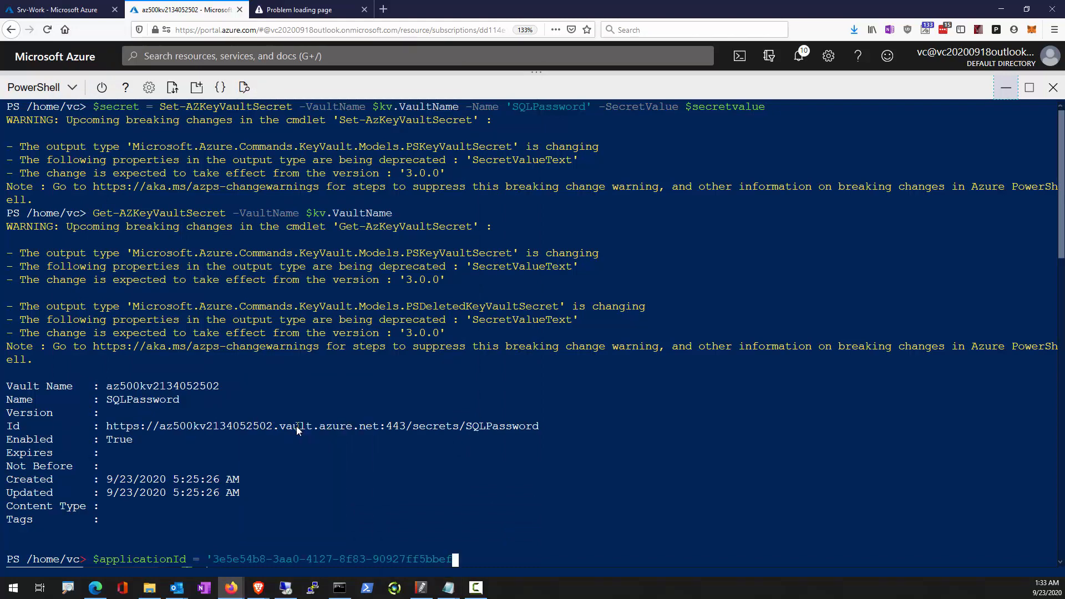
type("'")
key("Return")
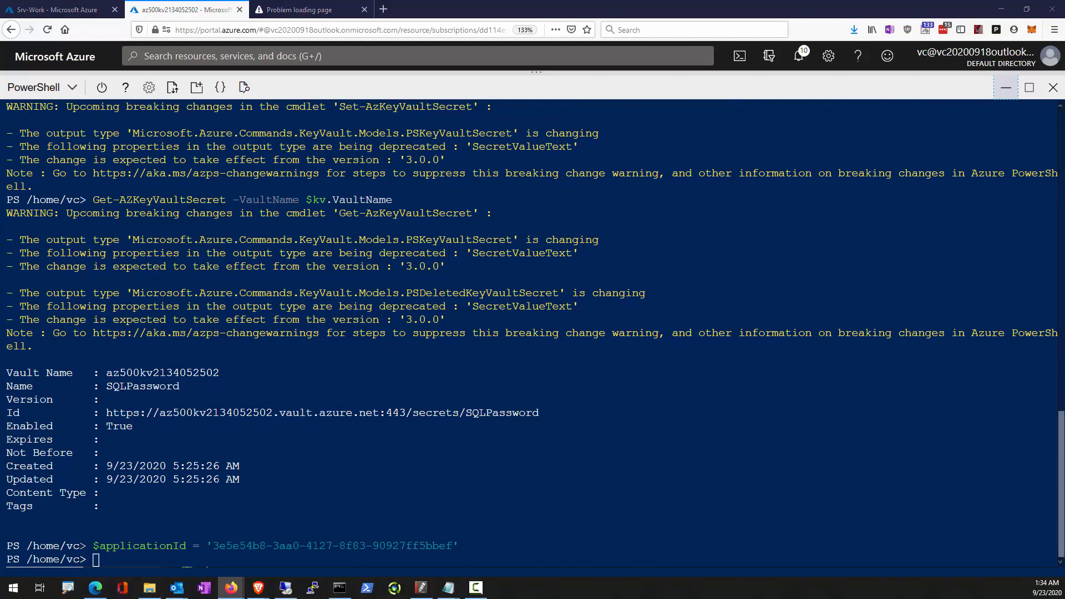
Set $kvName from resource group AZ500LAB10 and run Set-AzKeyVaultAccessPolicy granting $applicationId get, wrapKey, unwrapKey, sign, verify and list key permissions.
right_click(193, 560)
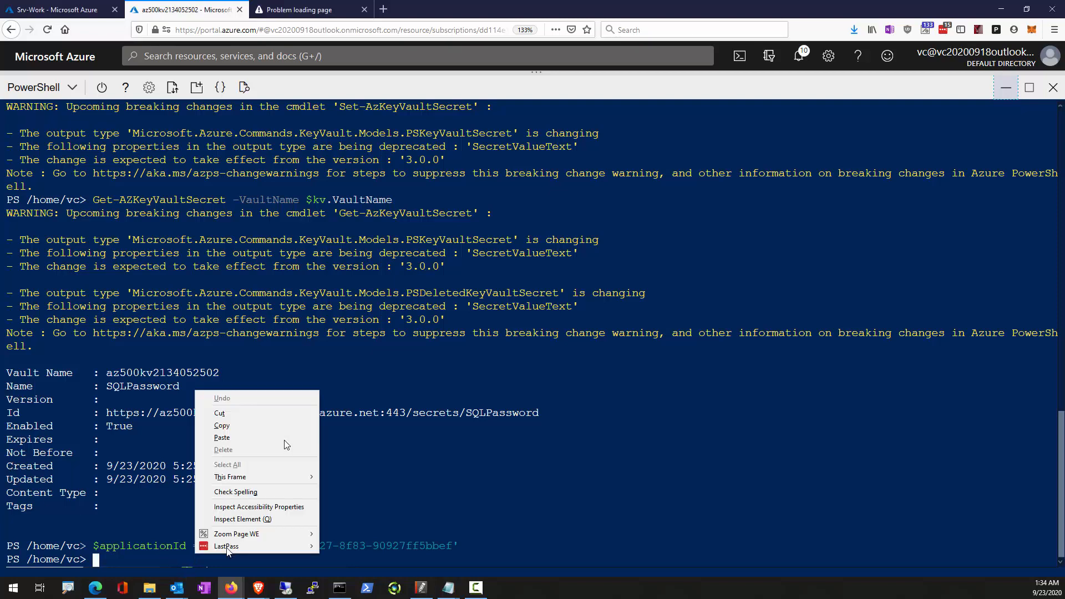
left_click(284, 440)
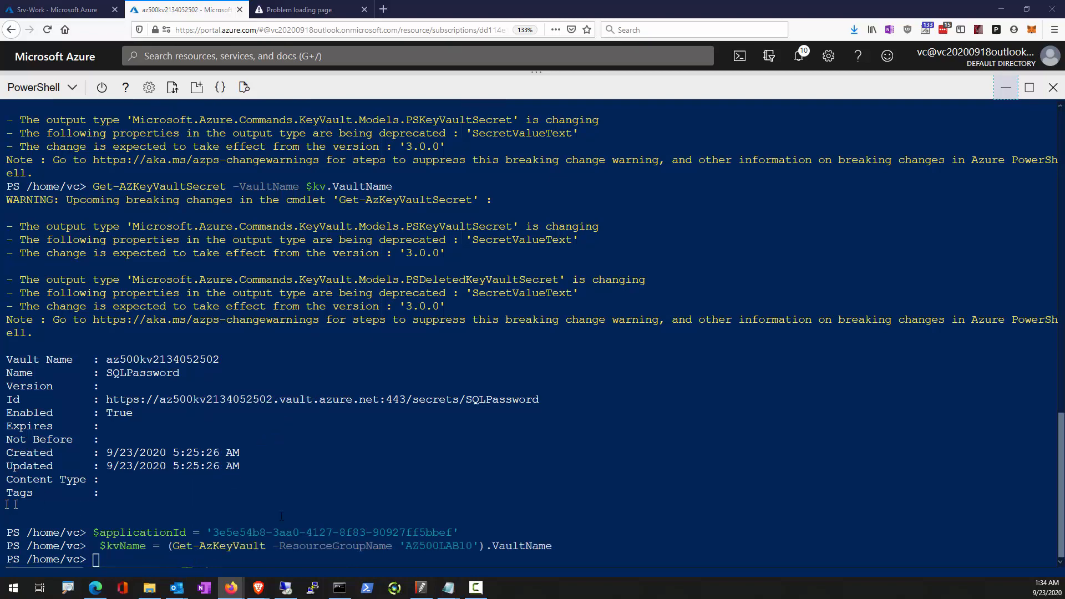
right_click(252, 558)
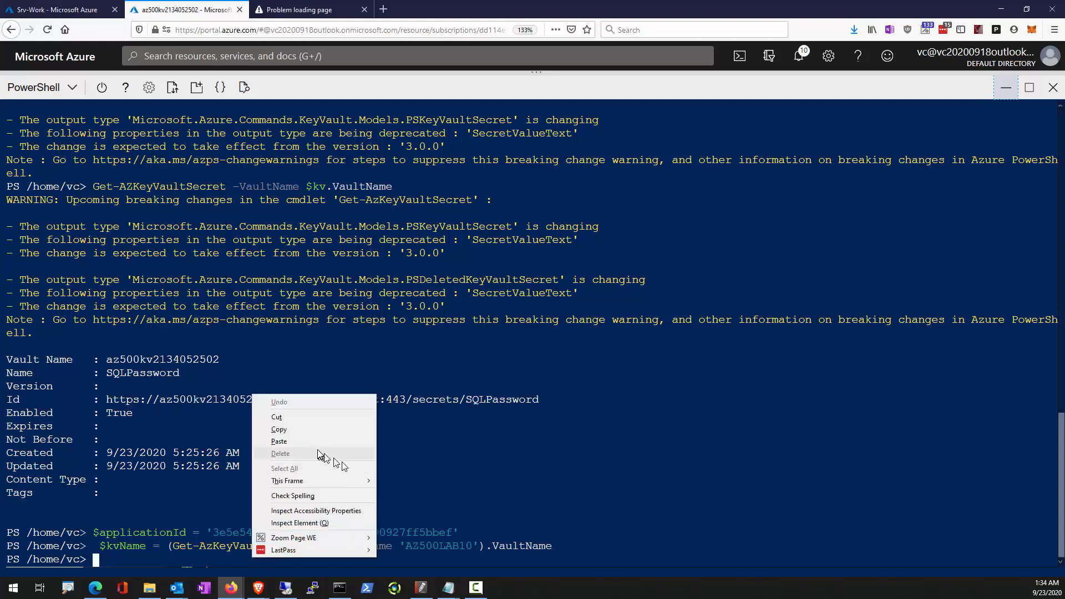
left_click(311, 442)
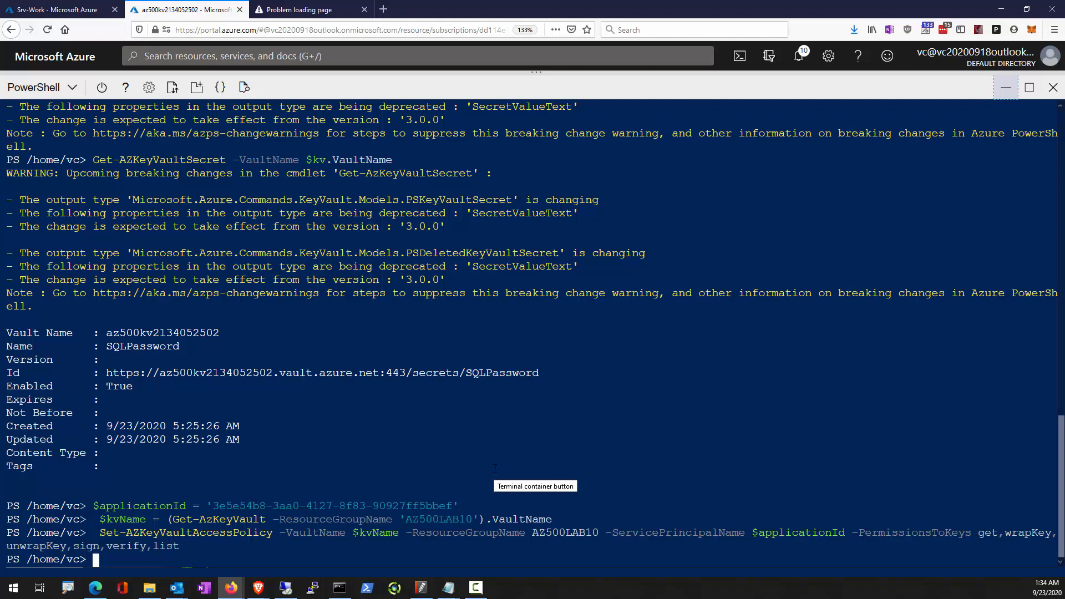
key("Return")
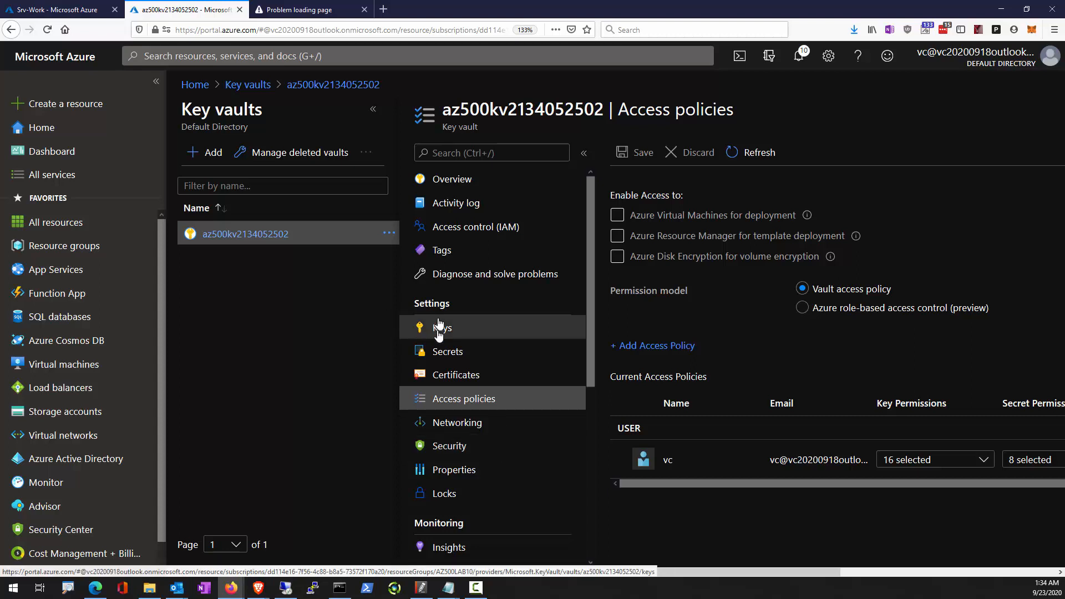
Refresh the vault's access policies and inspect the key permissions assigned to sqlApp.
left_click(768, 161)
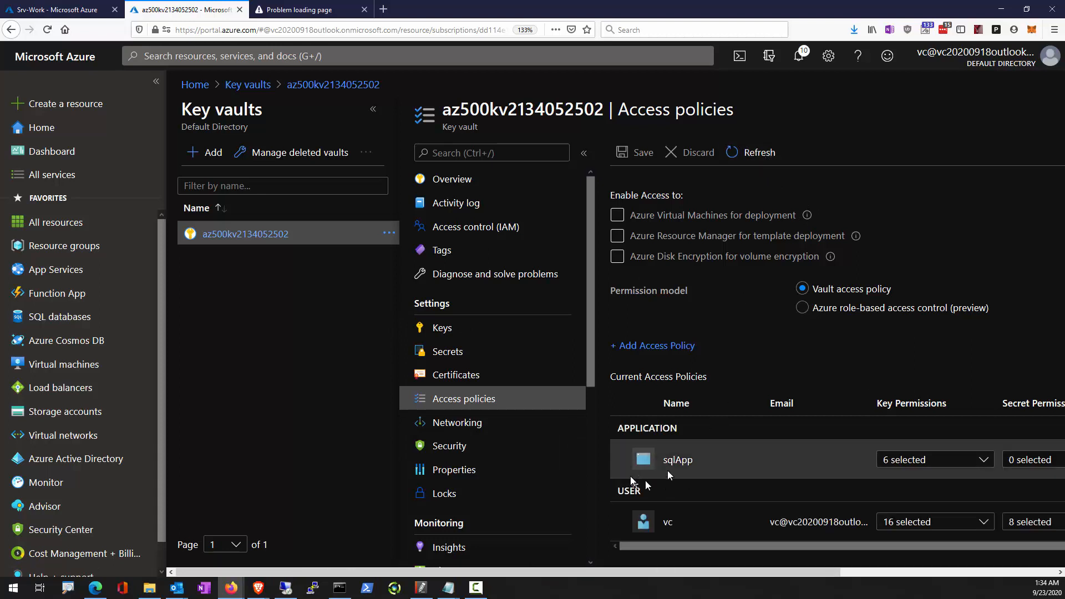
left_click(979, 460)
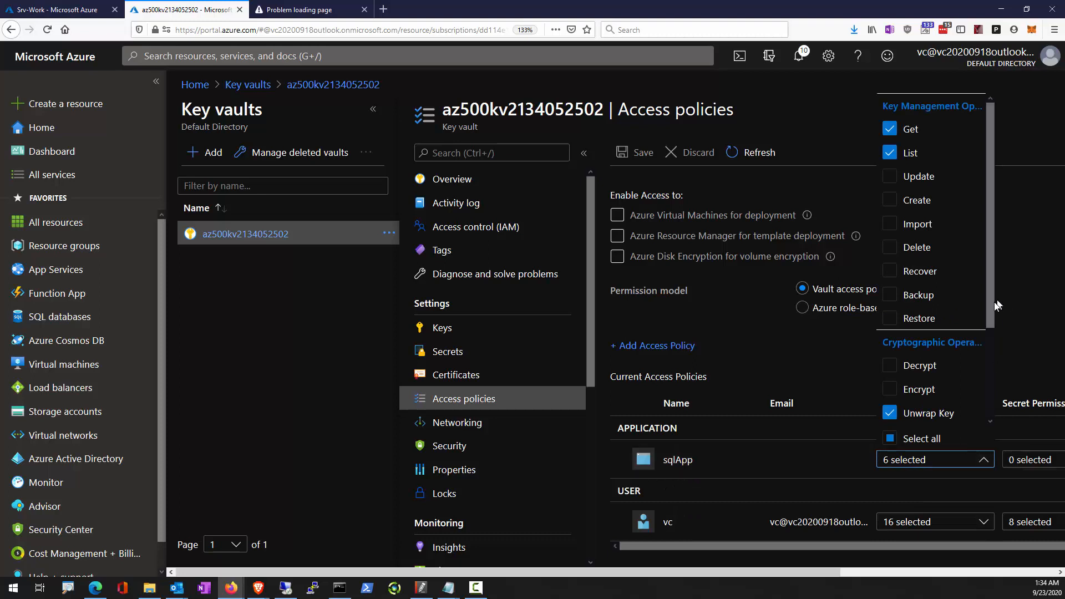
Review the remaining cryptographic and privileged key permissions assigned to sqlApp, then close the permission list.
left_click_drag(992, 301, 989, 443)
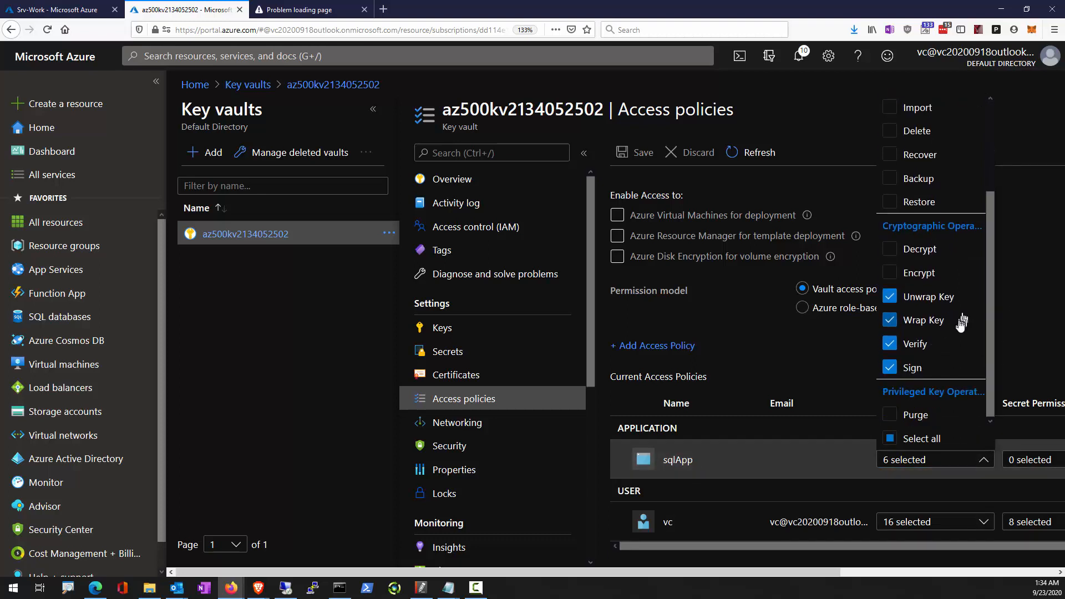
left_click(1039, 344)
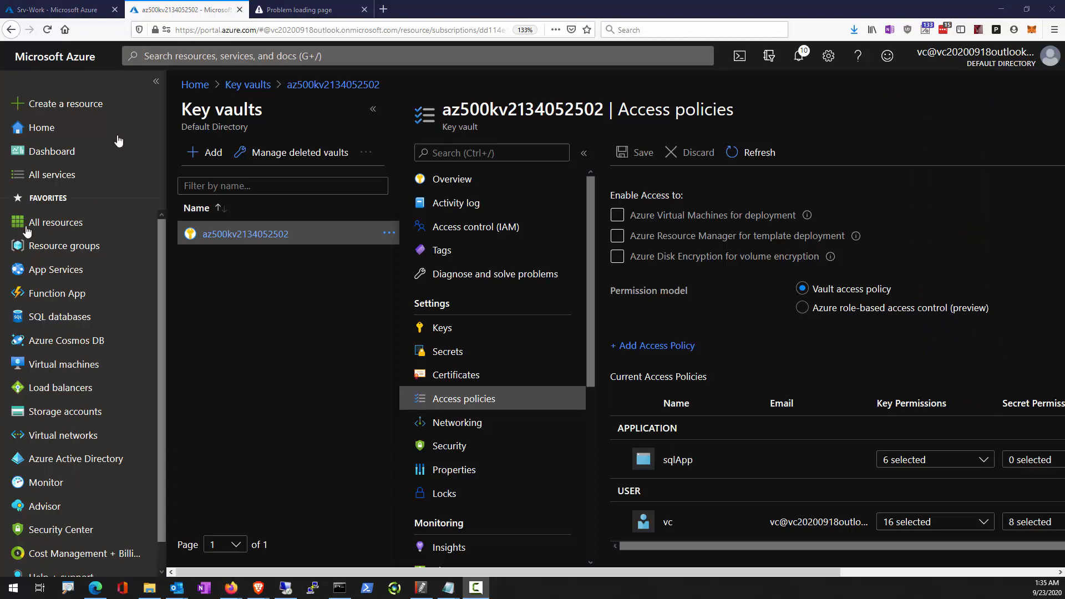
Find SQL Database in the Azure Marketplace and start creating a new one.
left_click(78, 105)
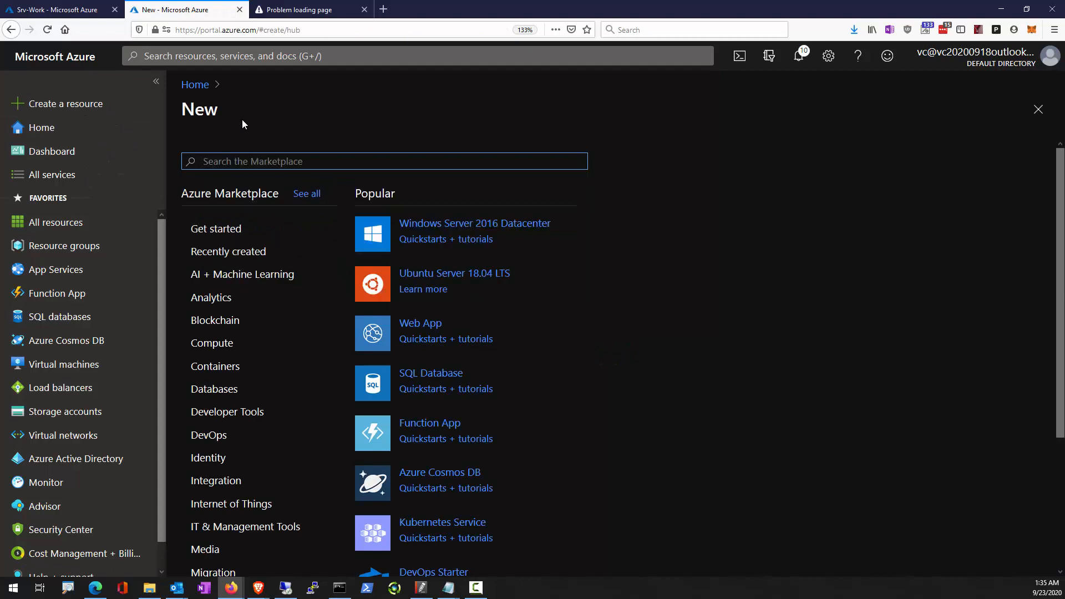
type("SQL")
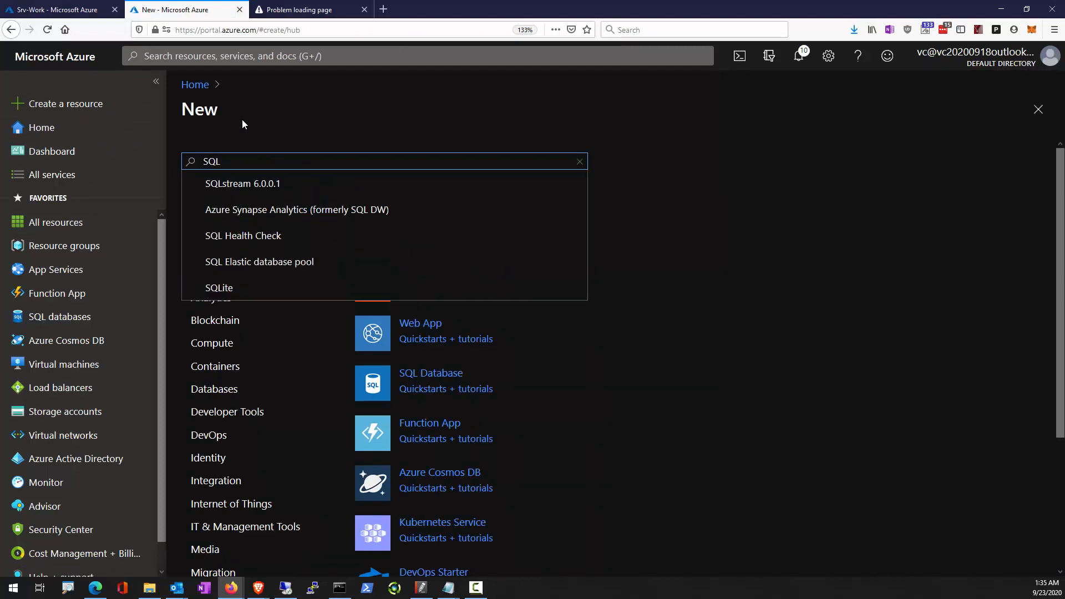
type(" Database")
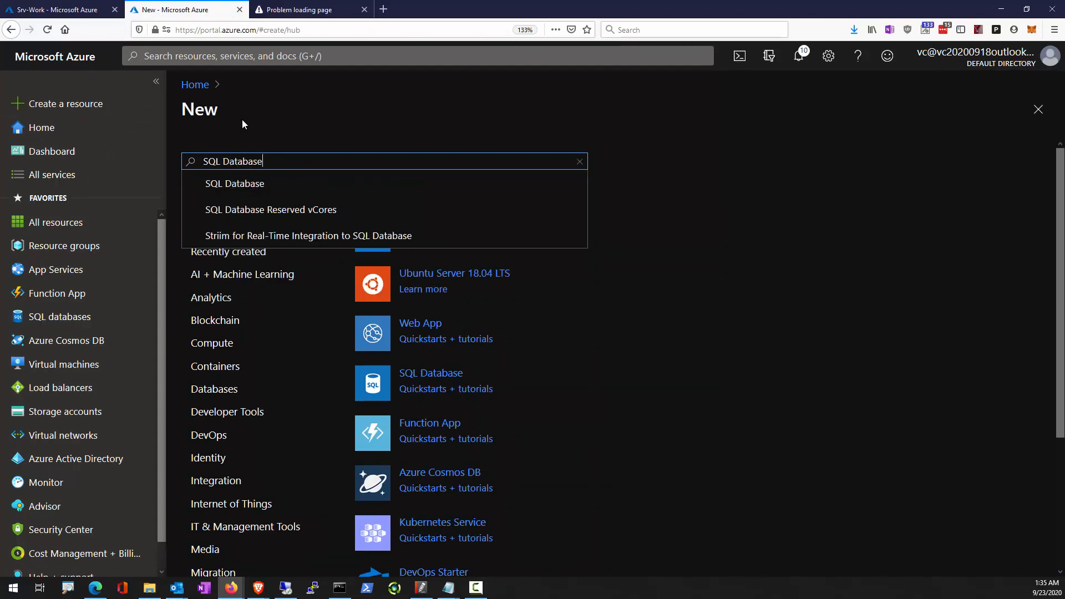
key("Down")
key("Return")
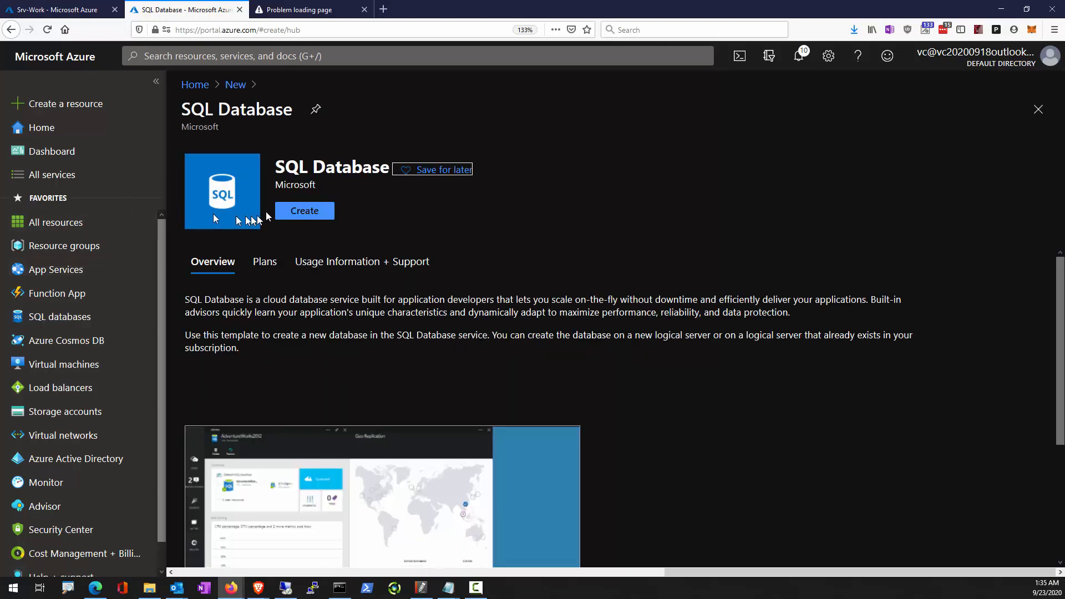
left_click(290, 212)
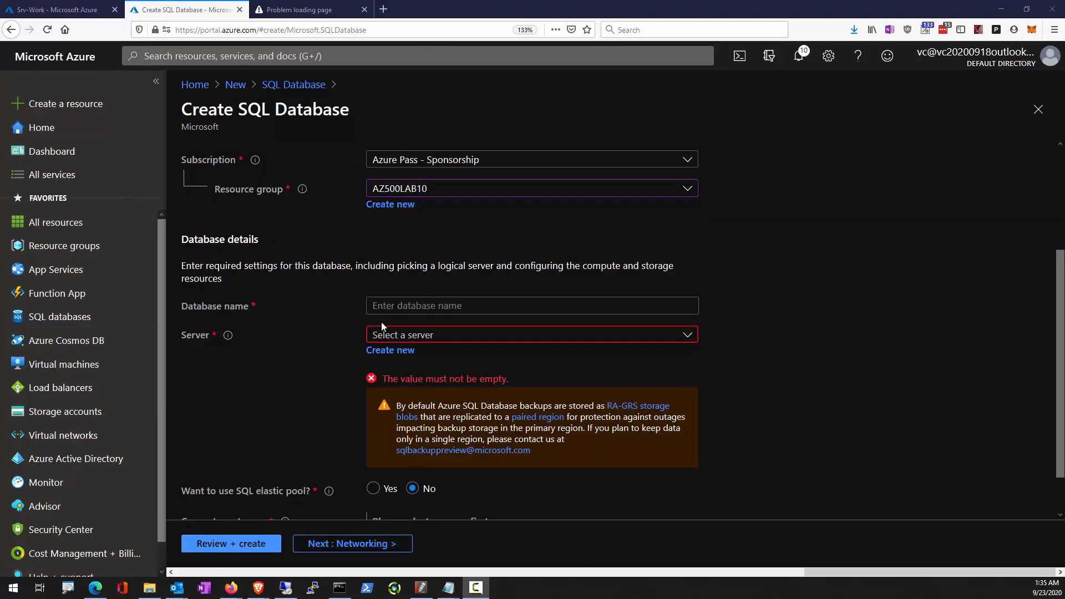
Name the new database medical, with AZ500LAB10 as its resource group.
left_click(470, 303)
type("m")
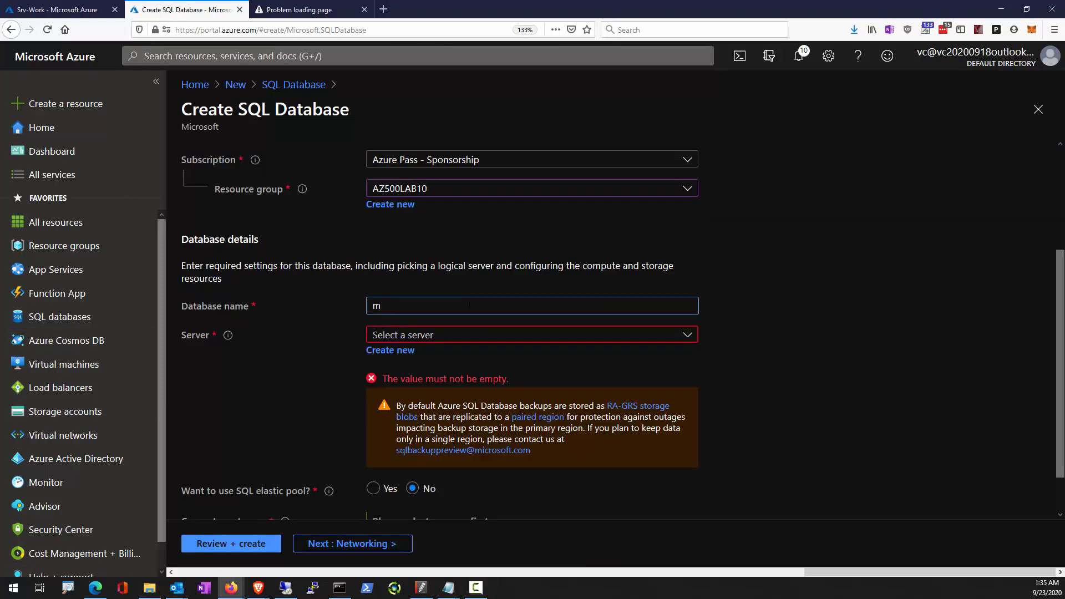
type("edical")
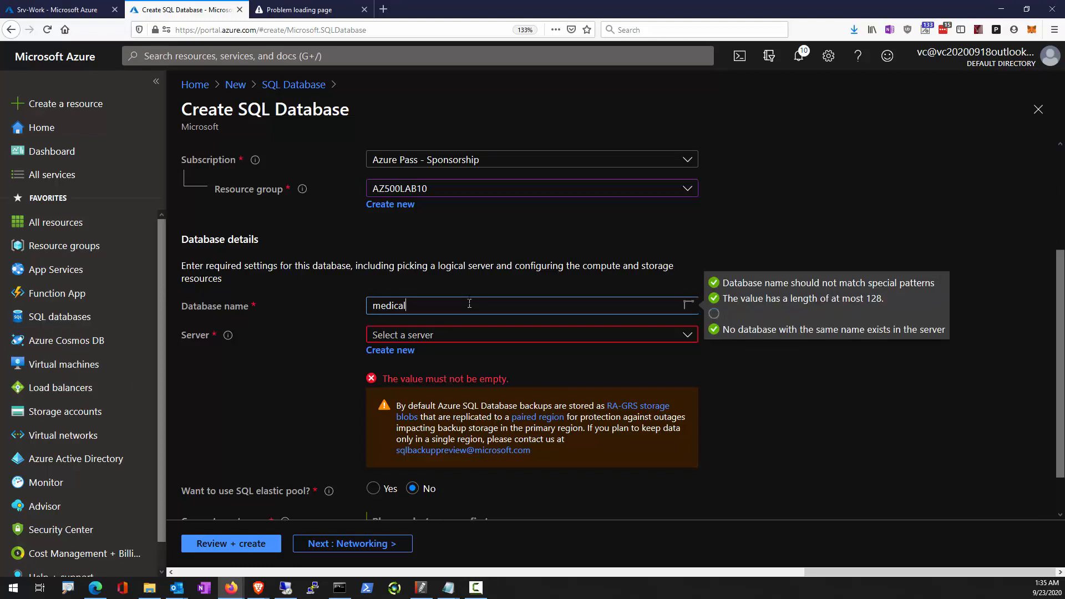
Start a new database server named vc20200923 with the server admin login Student.
left_click(373, 351)
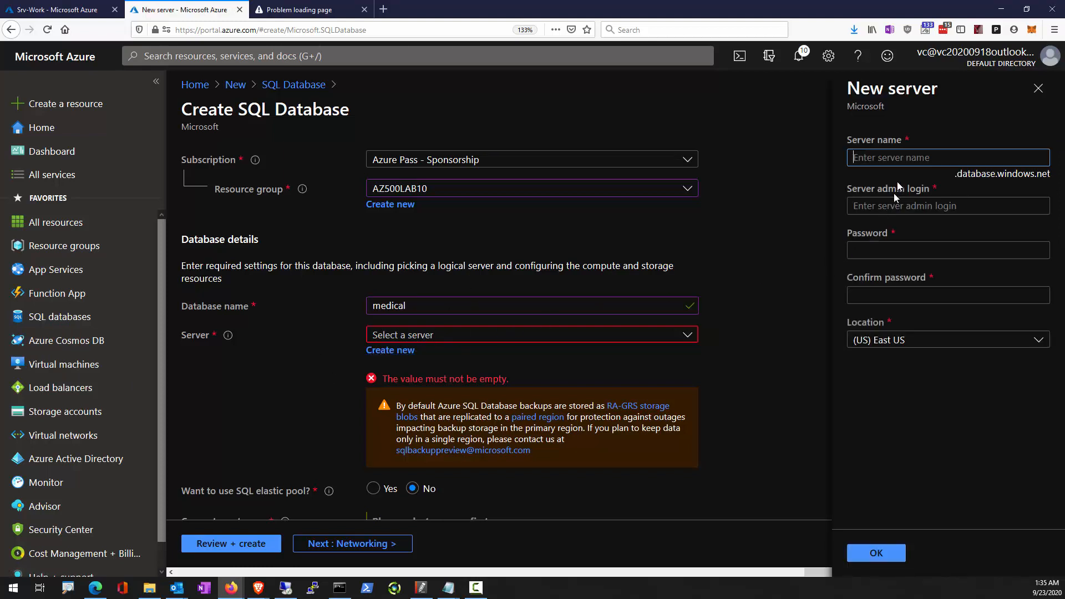
type("vc")
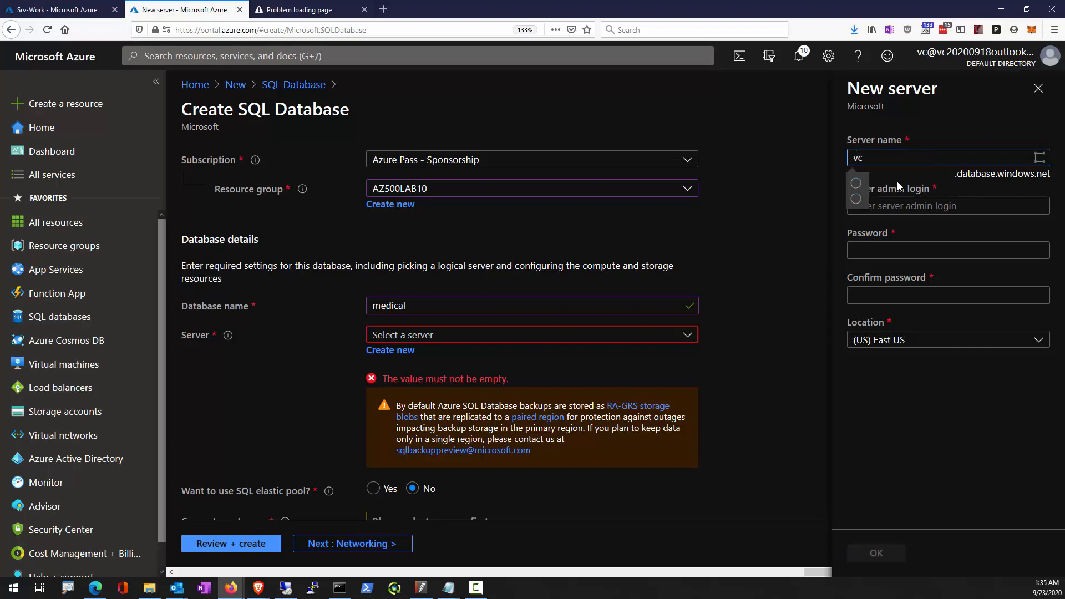
type("20200923")
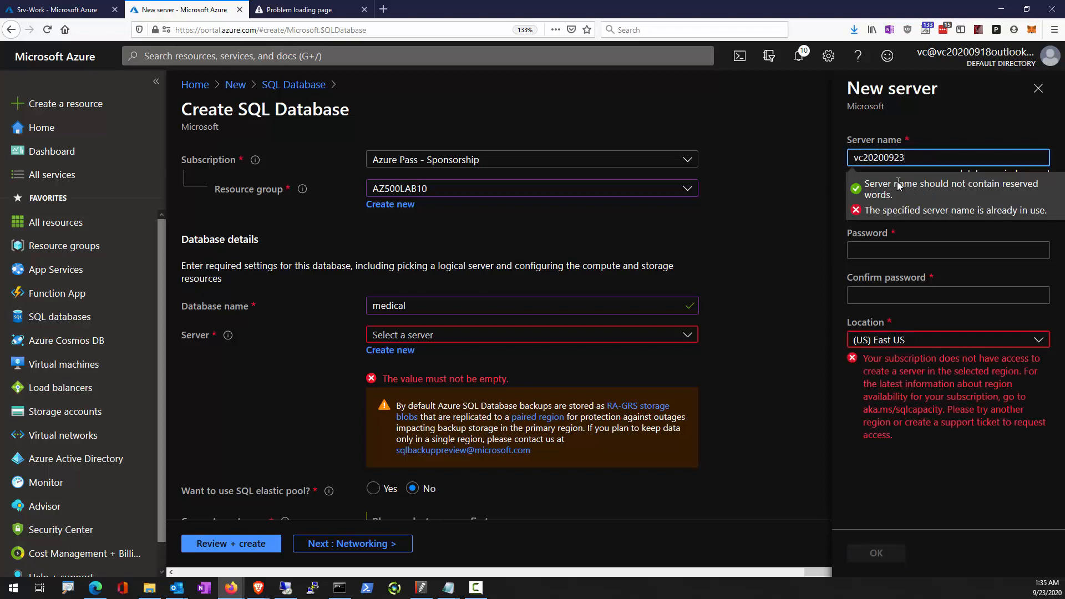
left_click(897, 244)
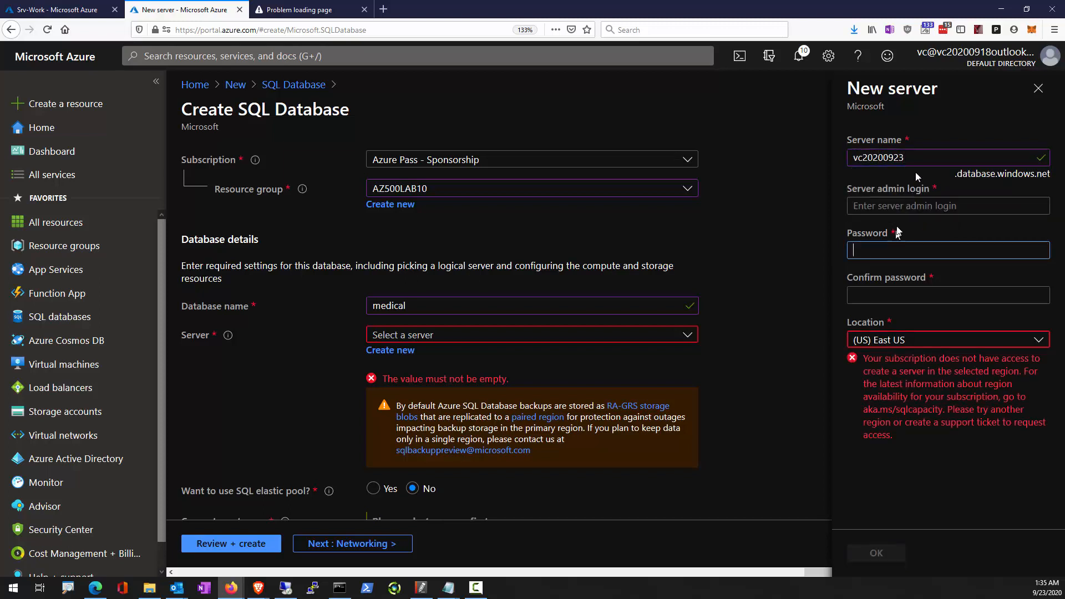
left_click(924, 206)
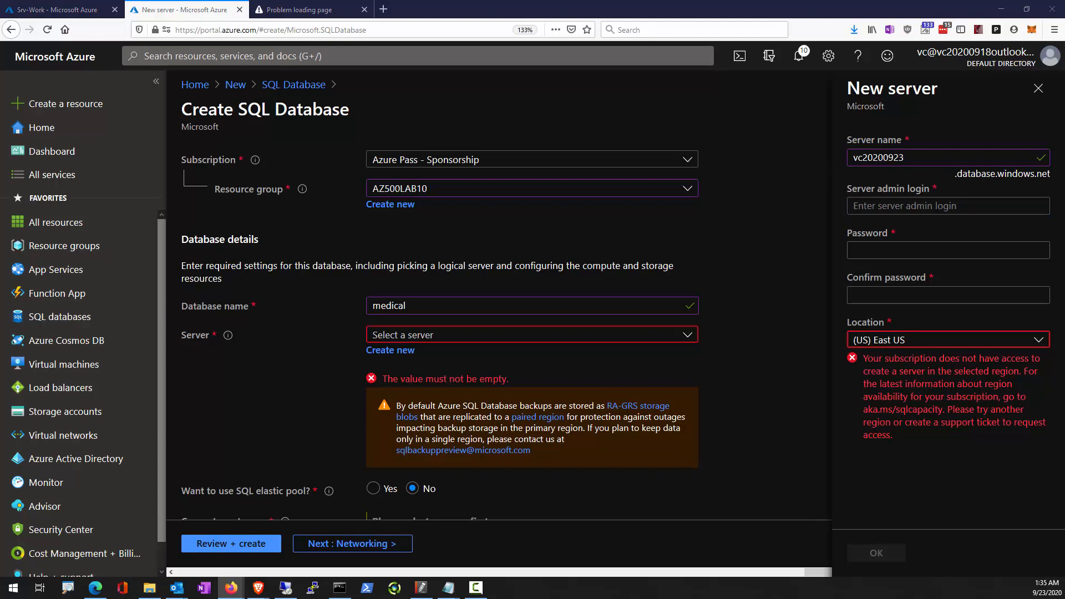
left_click(932, 205)
type("Student")
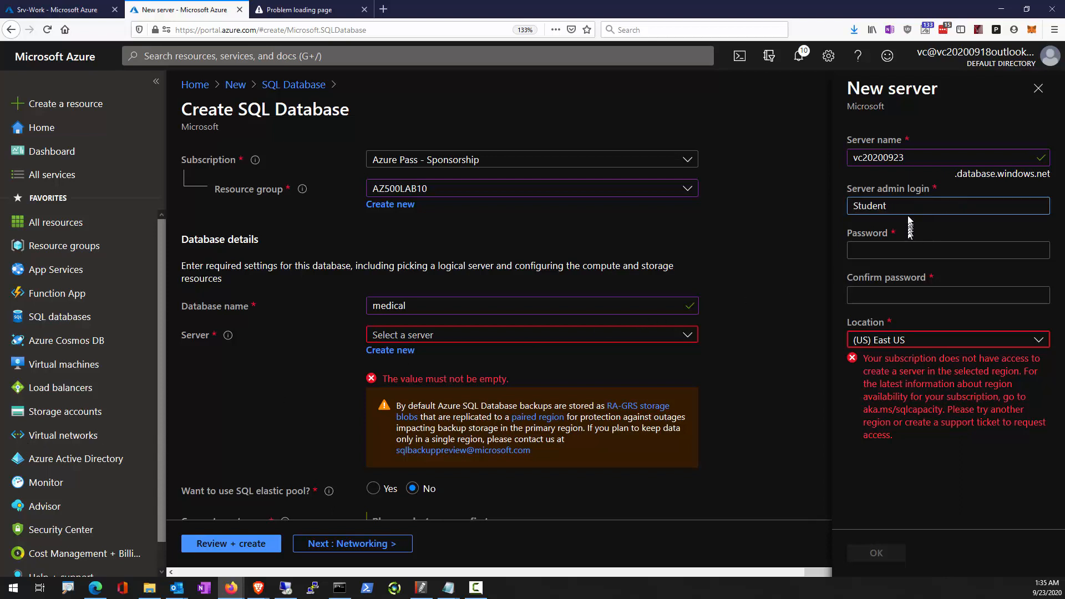
key("Tab")
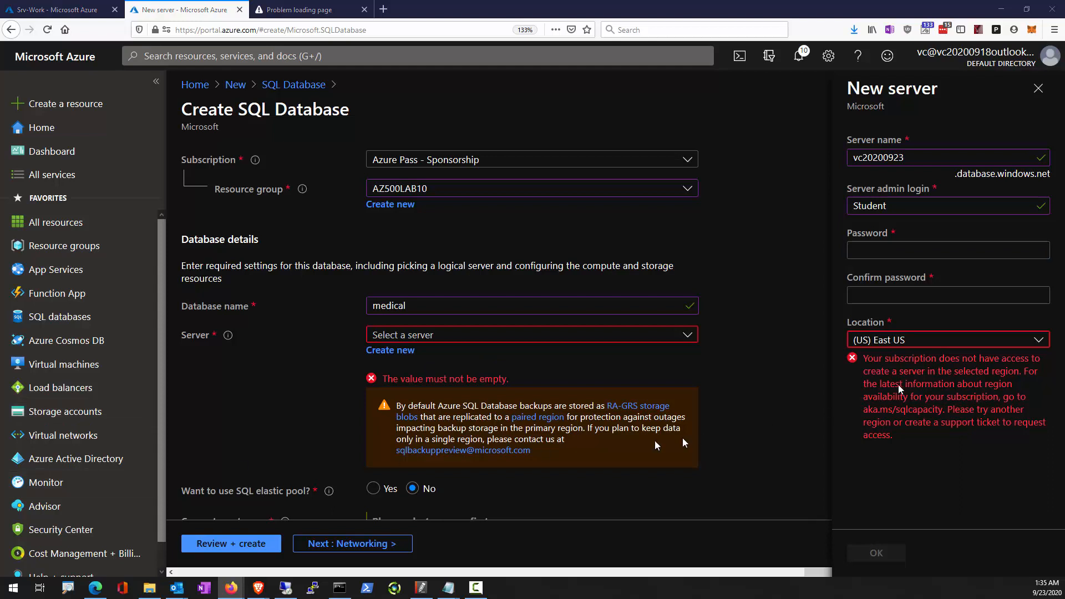
Enter and confirm the server admin password, set the location to (US) East US 2, and accept the new server.
left_click(899, 250)
key("ctrl+v")
left_click(887, 295)
key("ctrl+v")
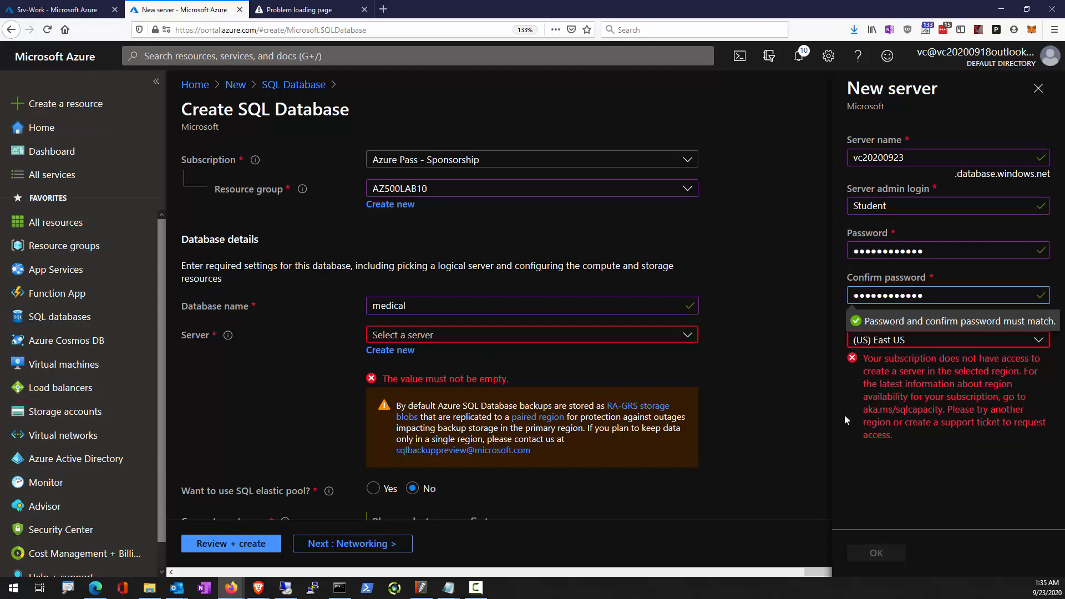
left_click(1047, 341)
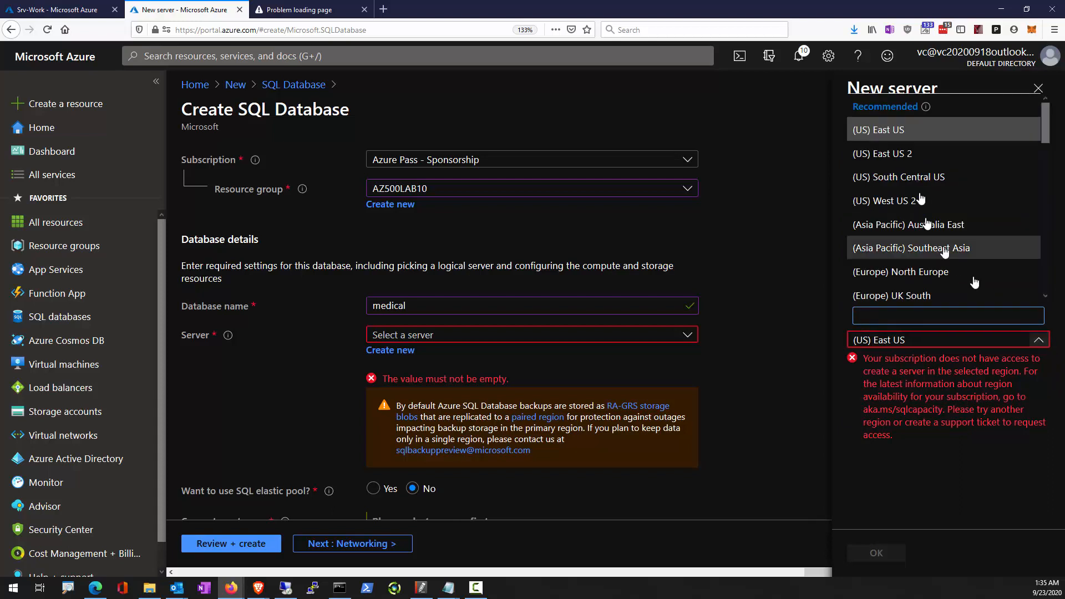
left_click(915, 154)
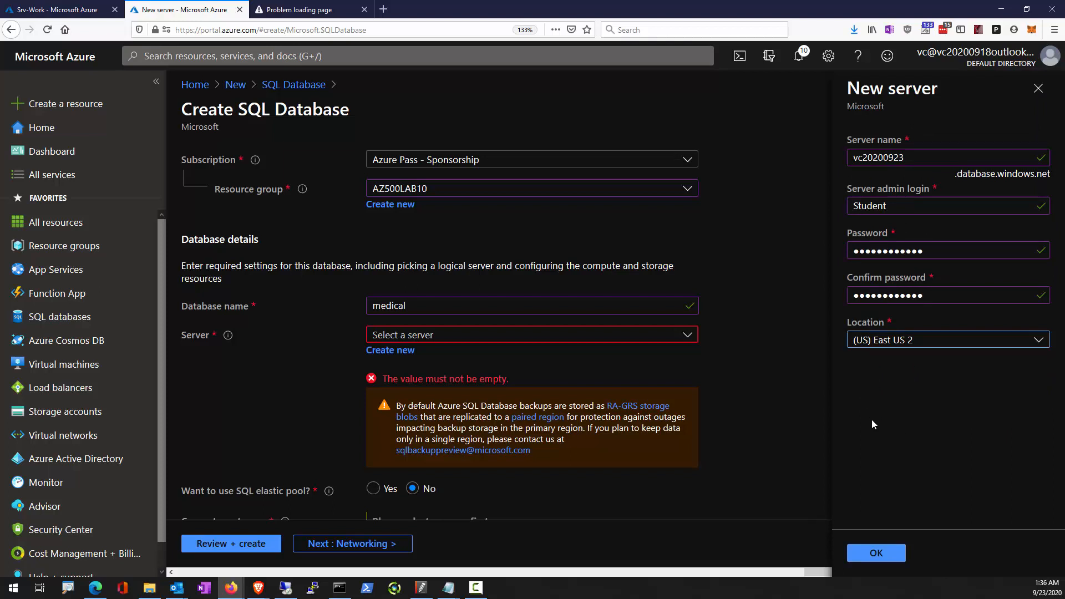
left_click(876, 559)
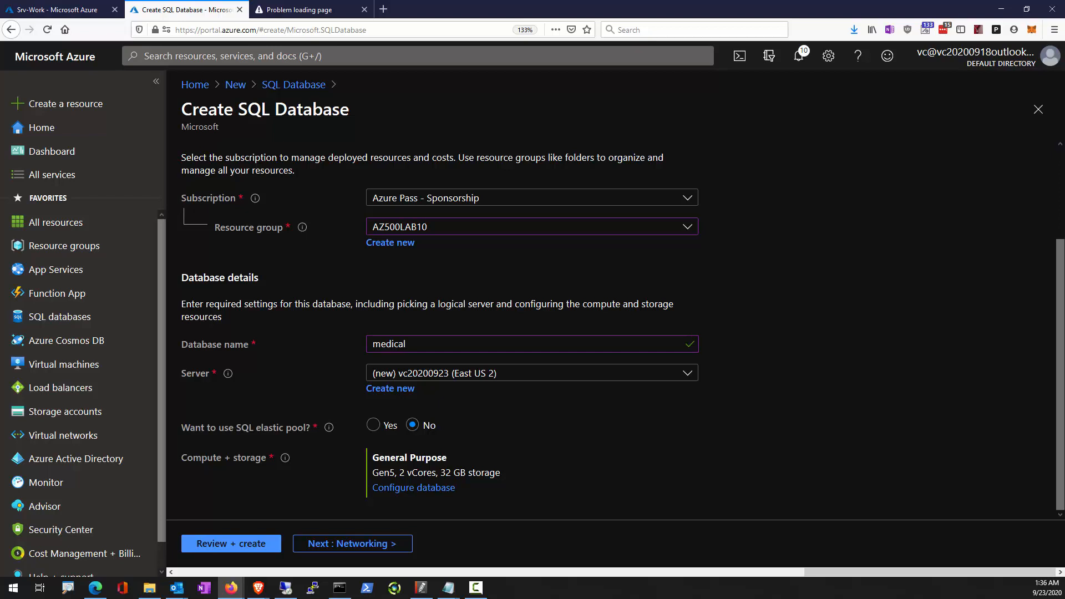
Apply the General Purpose Gen5 configuration with 2 vCores and 32 GB storage, and create the database.
left_click(405, 494)
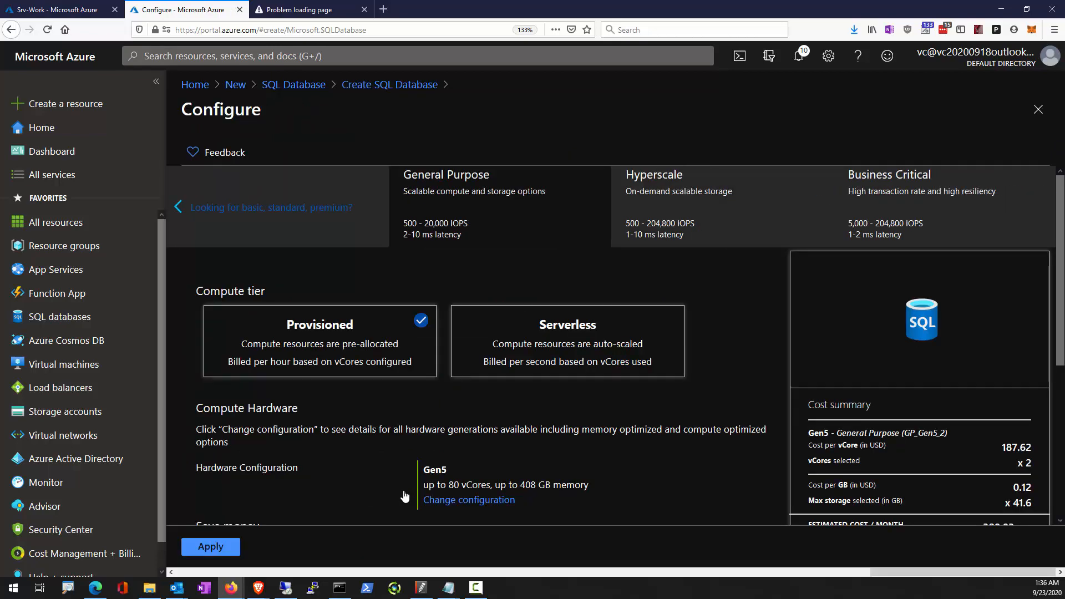
scroll(584, 473, "down", 4)
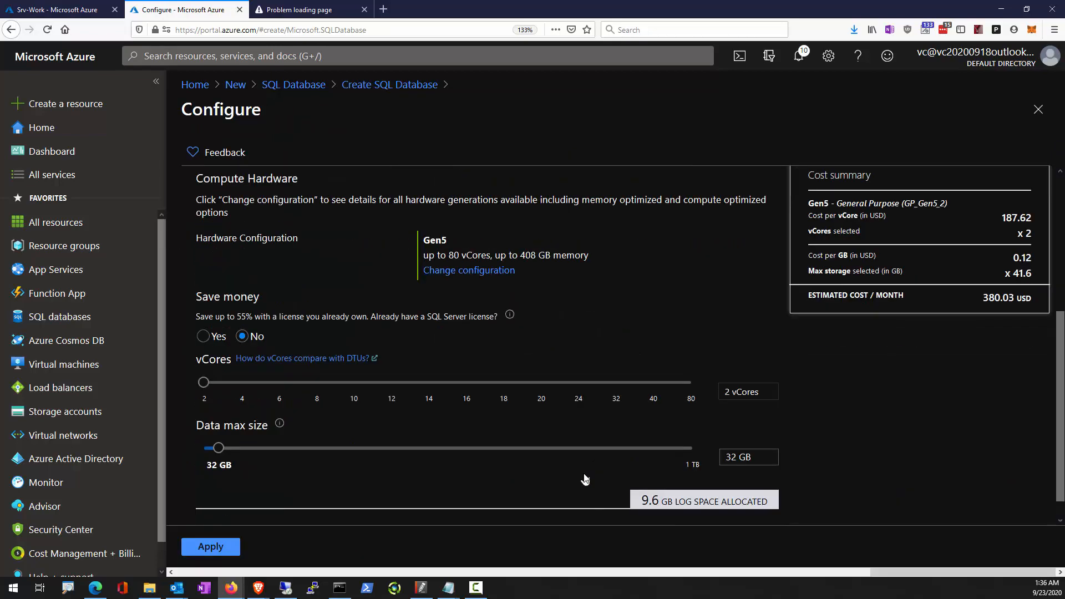
left_click(211, 547)
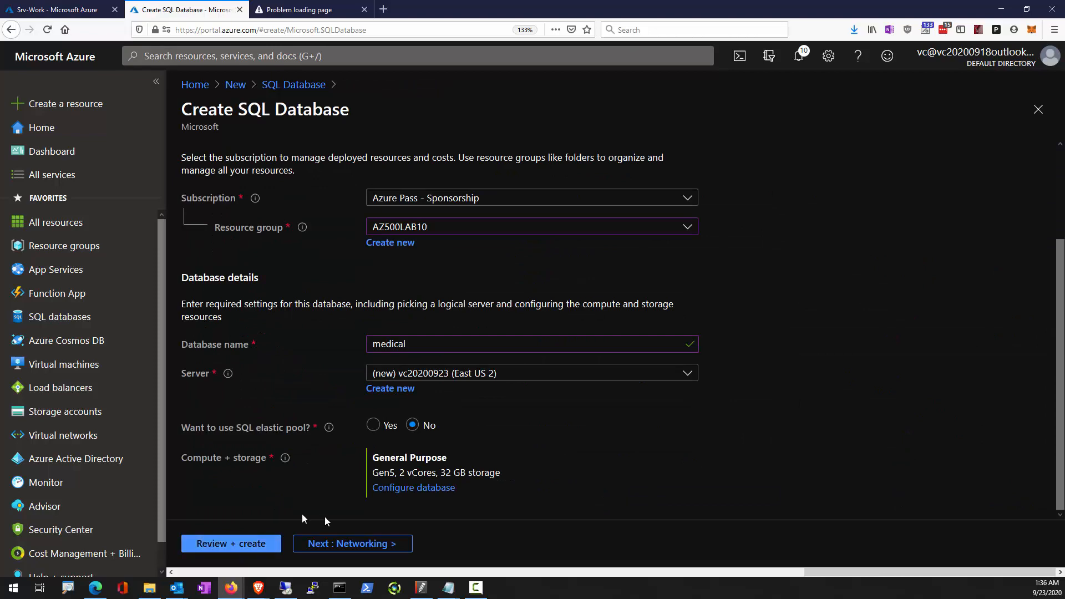
left_click(228, 545)
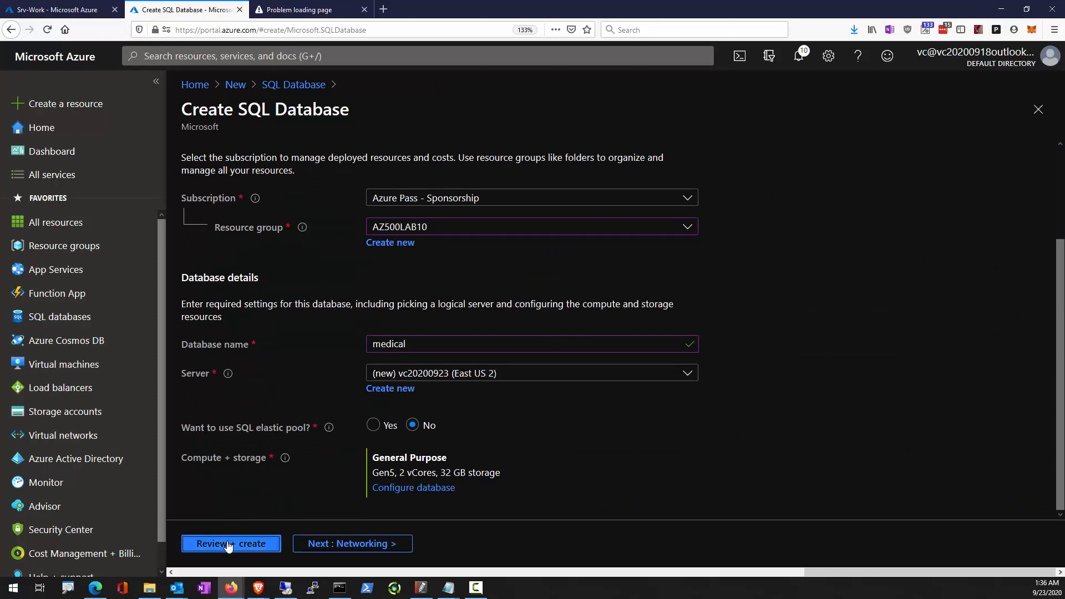
left_click(228, 545)
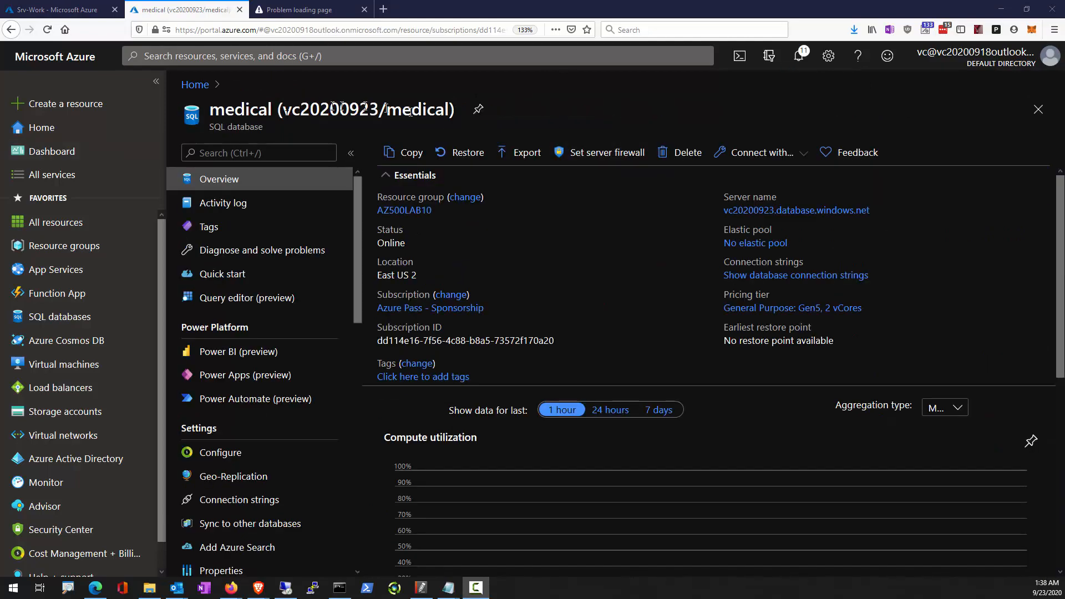
Allow Azure services and resources to access the medical database's server in its firewall settings, and save the change.
left_click(607, 157)
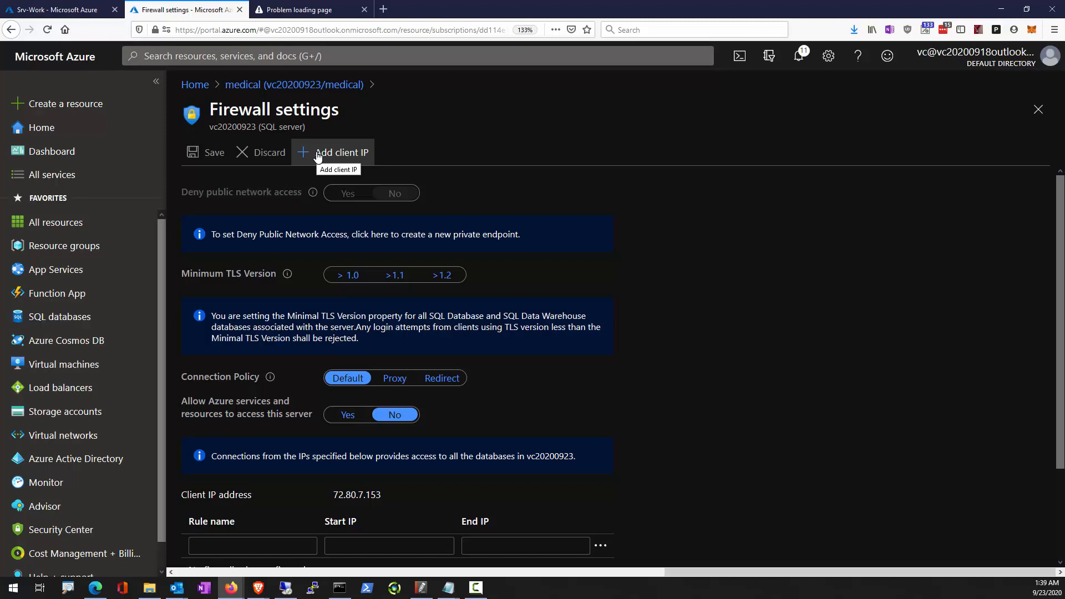
left_click(354, 419)
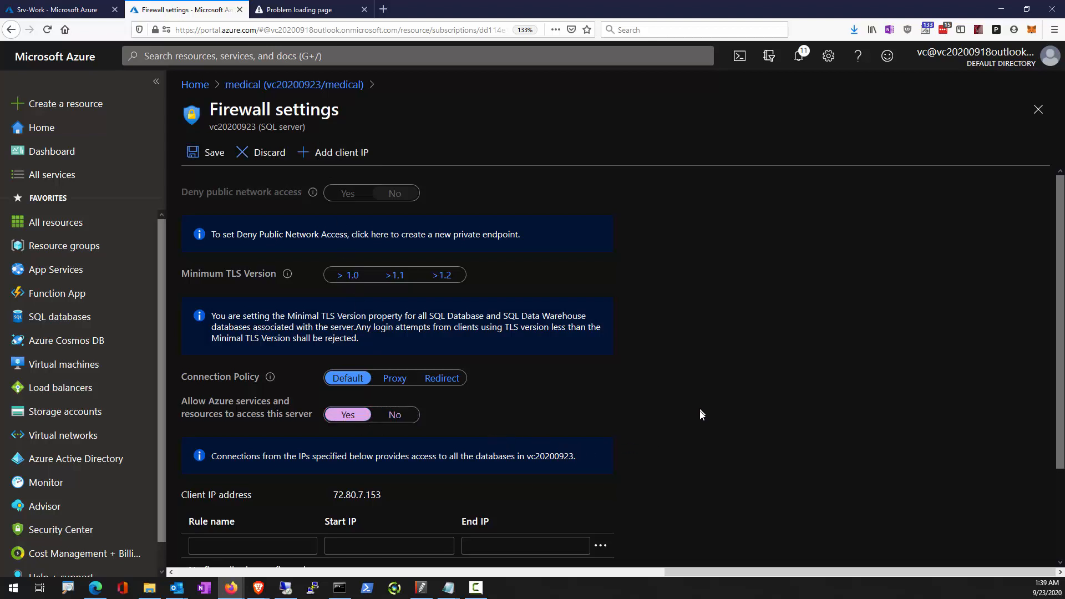
scroll(582, 371, "down", 2)
left_click(211, 153)
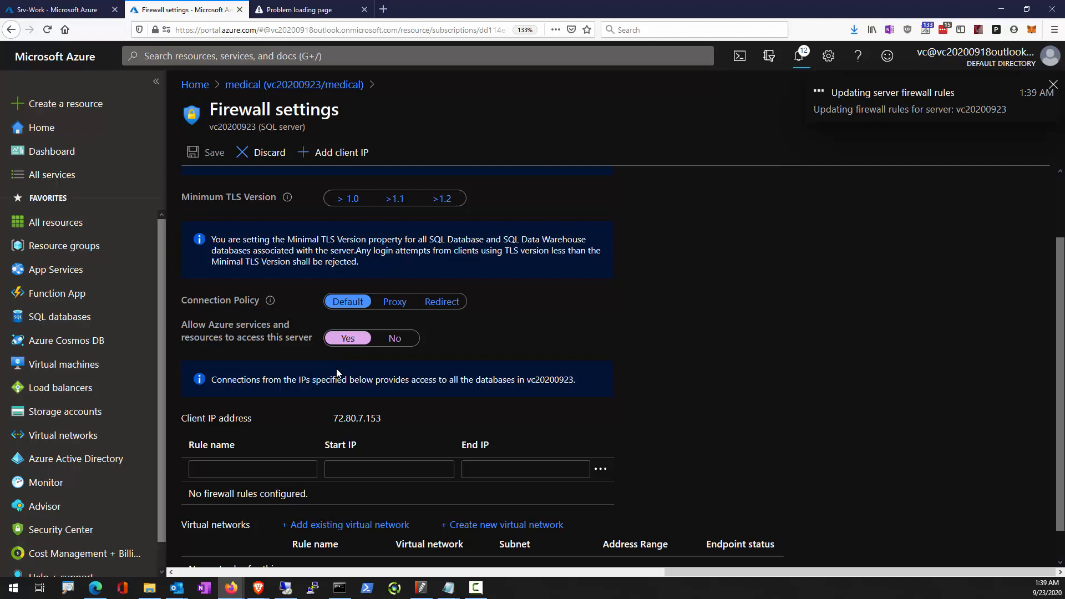
key("Return")
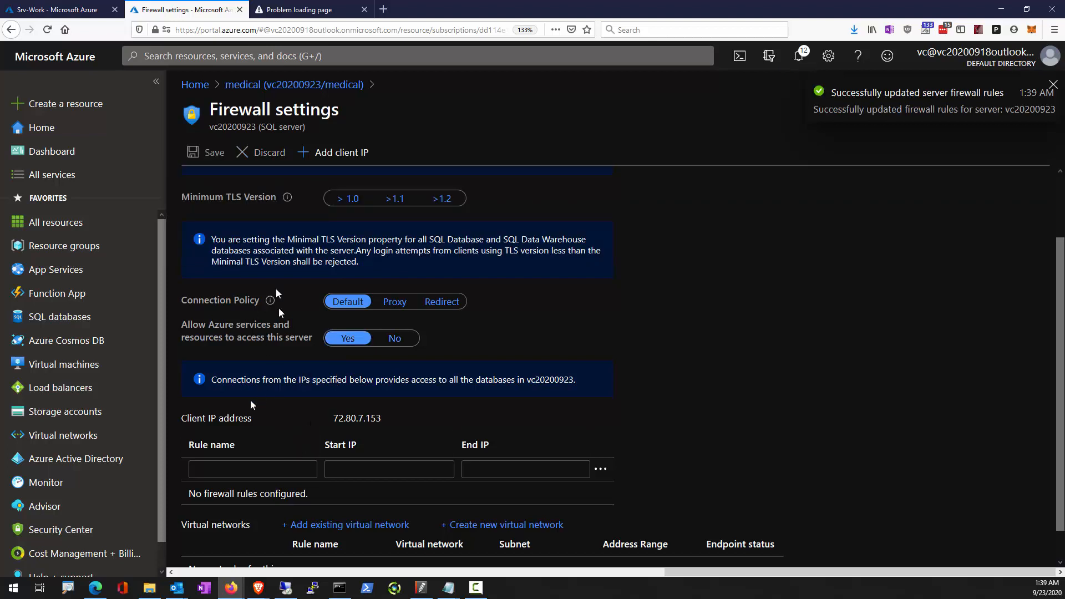
left_click(249, 472)
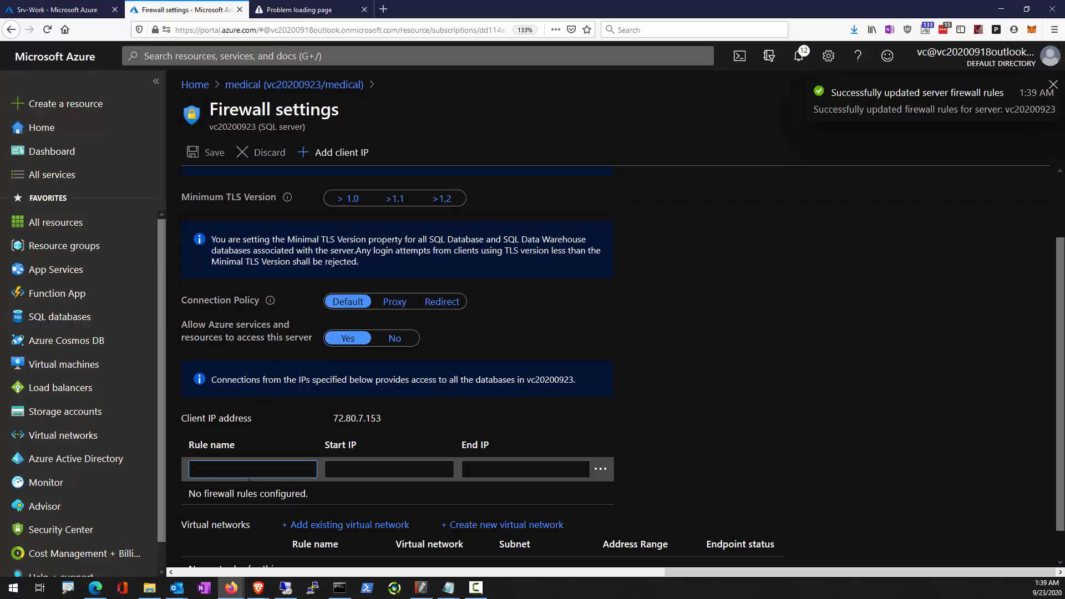
type("all")
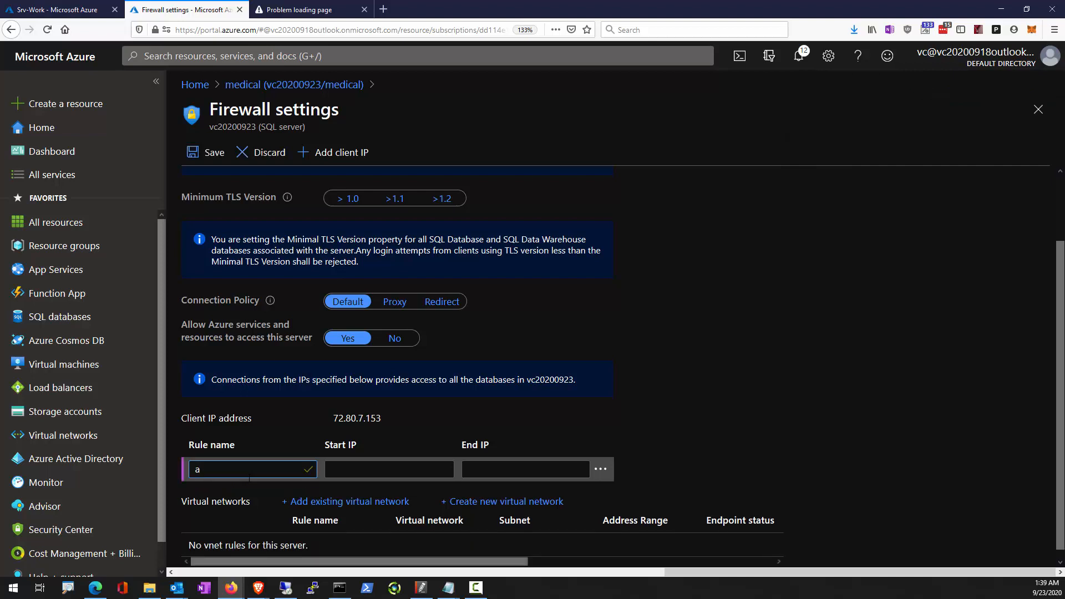
left_click(211, 153)
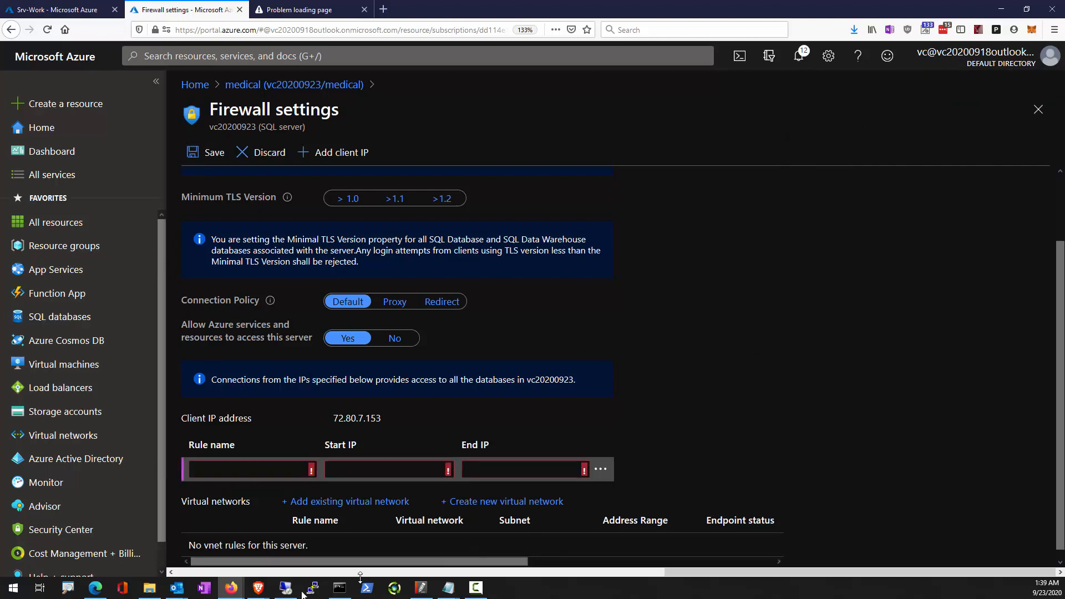
Switch to the remote VM, open whatismyip.com in Internet Explorer, and copy the VM's public IPv4 address.
left_click(285, 588)
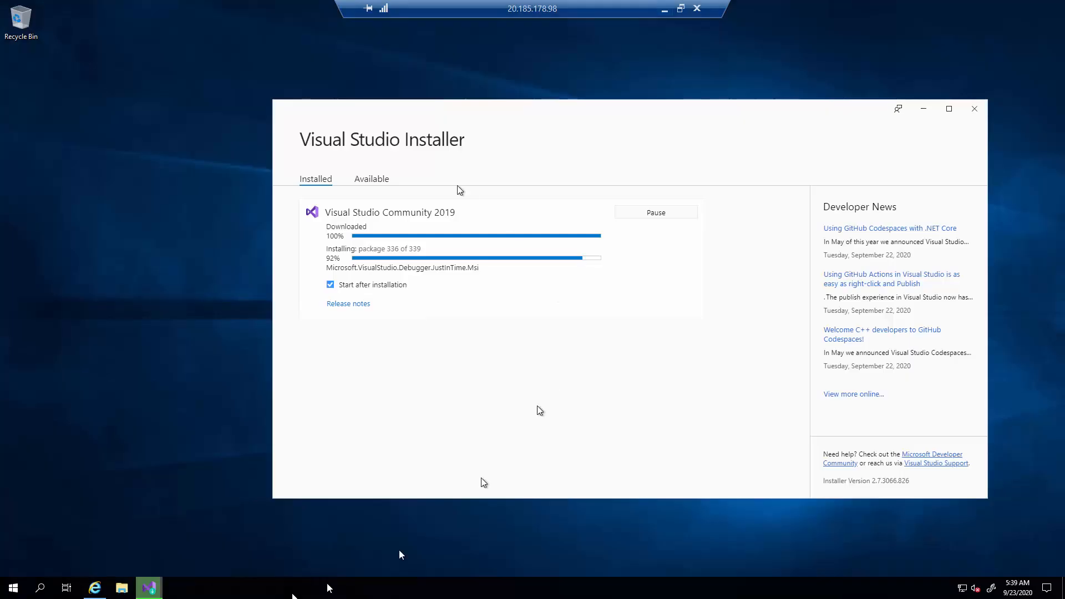
left_click(98, 588)
left_click(508, 108)
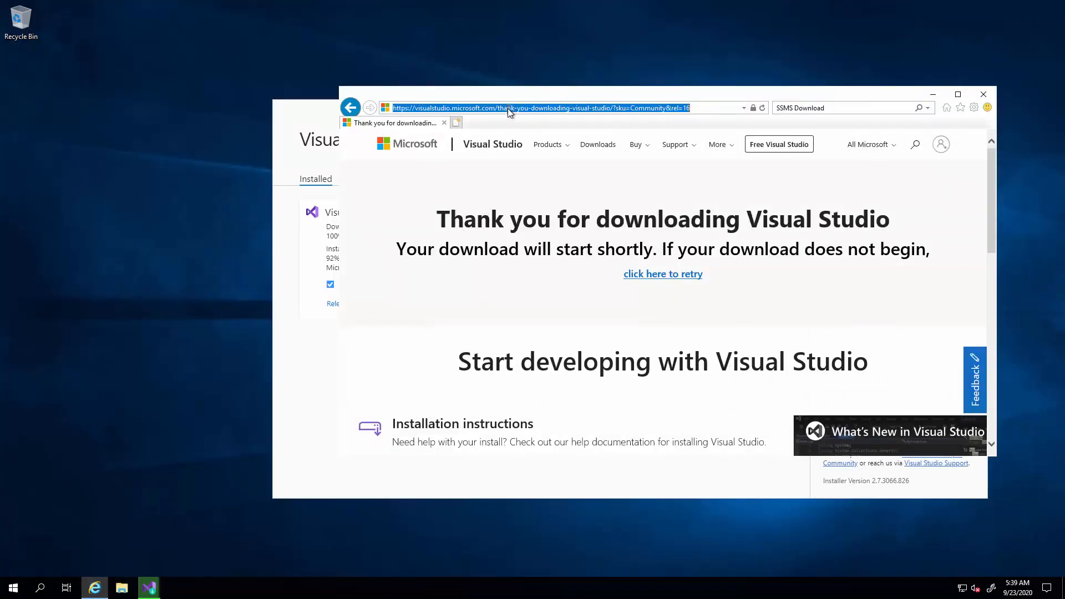
type("what ")
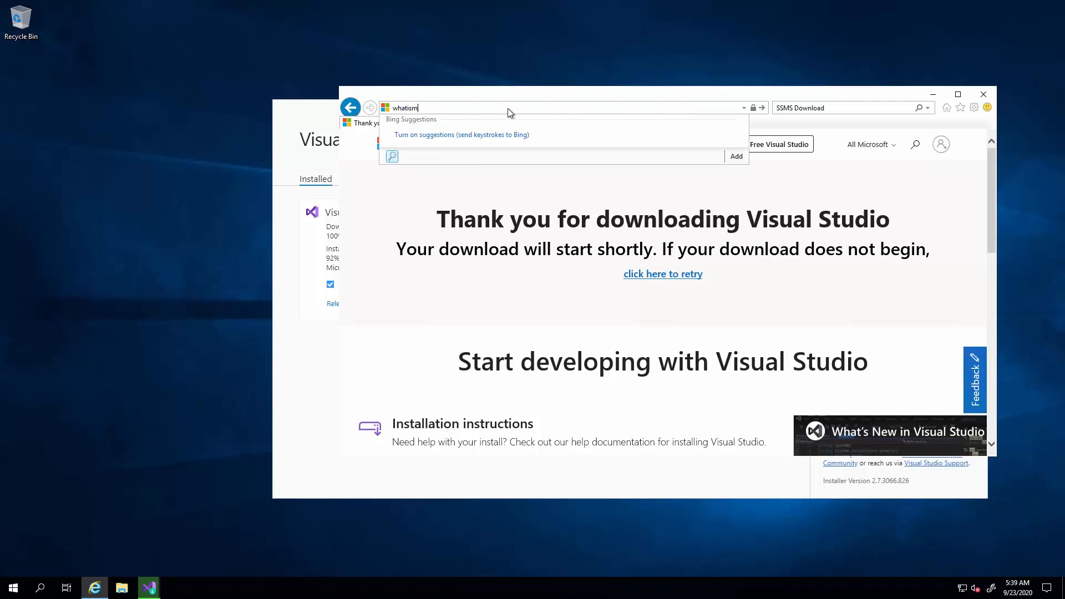
type("ismyip")
key("ctrl+Return")
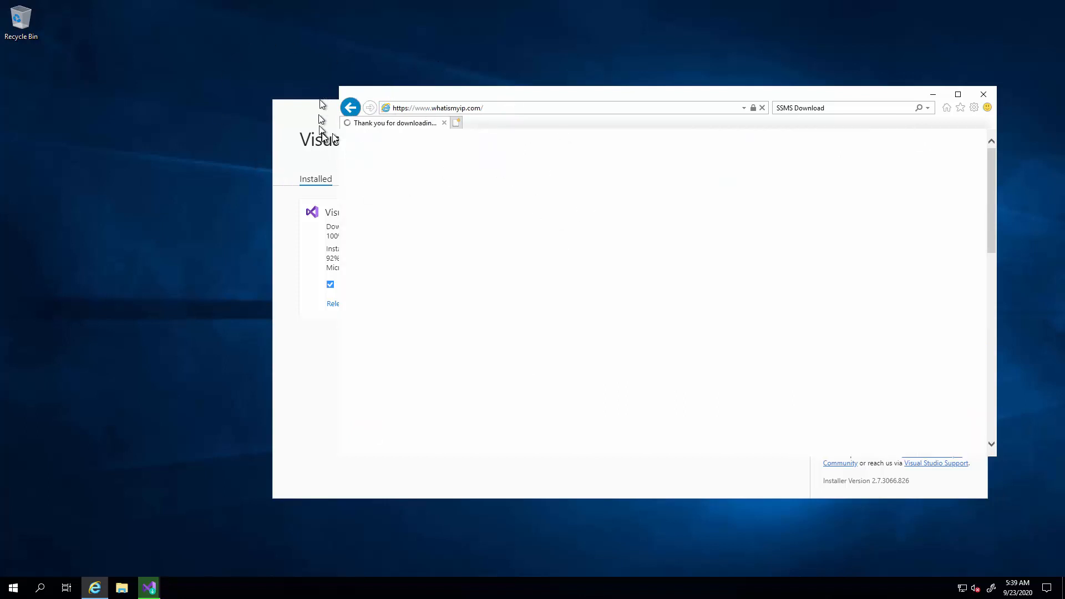
left_click(15, 592)
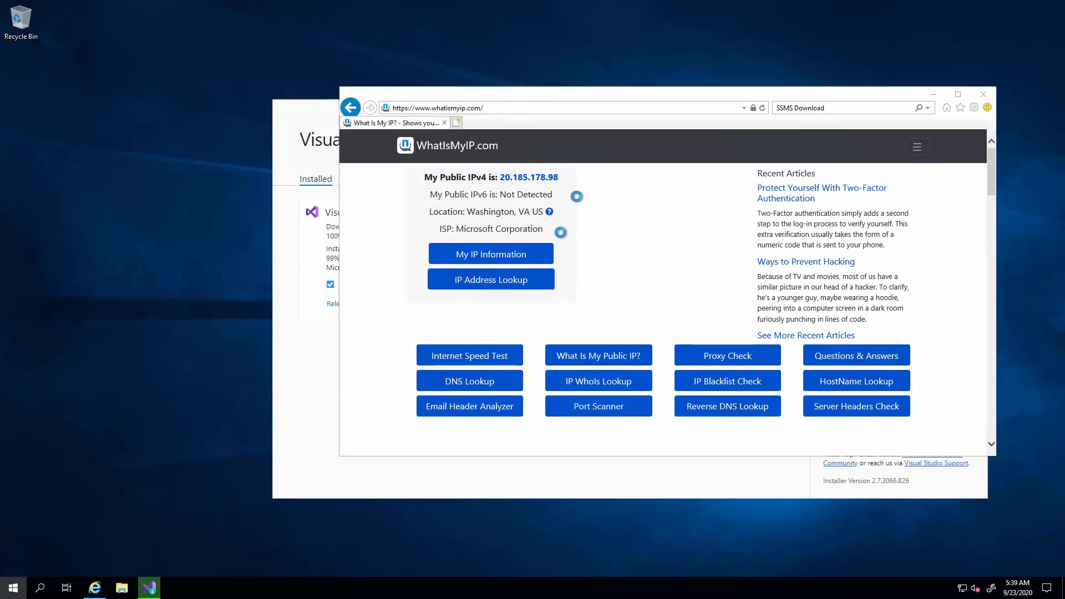
left_click(561, 183)
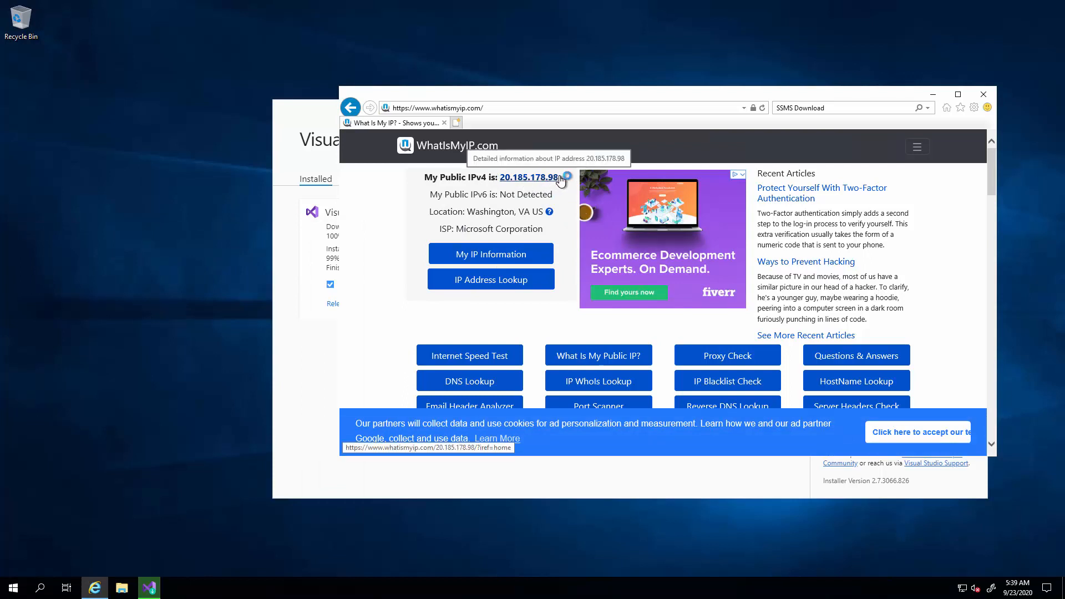
left_click_drag(559, 178, 500, 185)
key("ctrl+c")
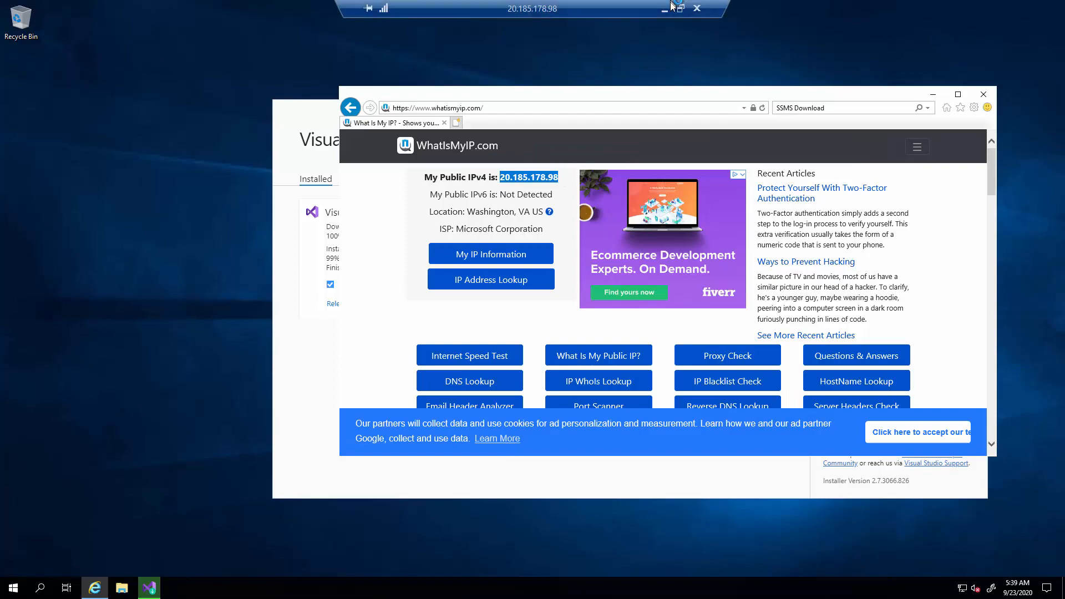
Add a server firewall rule named labvm in the Azure portal with start and end IP 20.185.178.98, and save it.
left_click(668, 11)
left_click(360, 470)
key("ctrl+v")
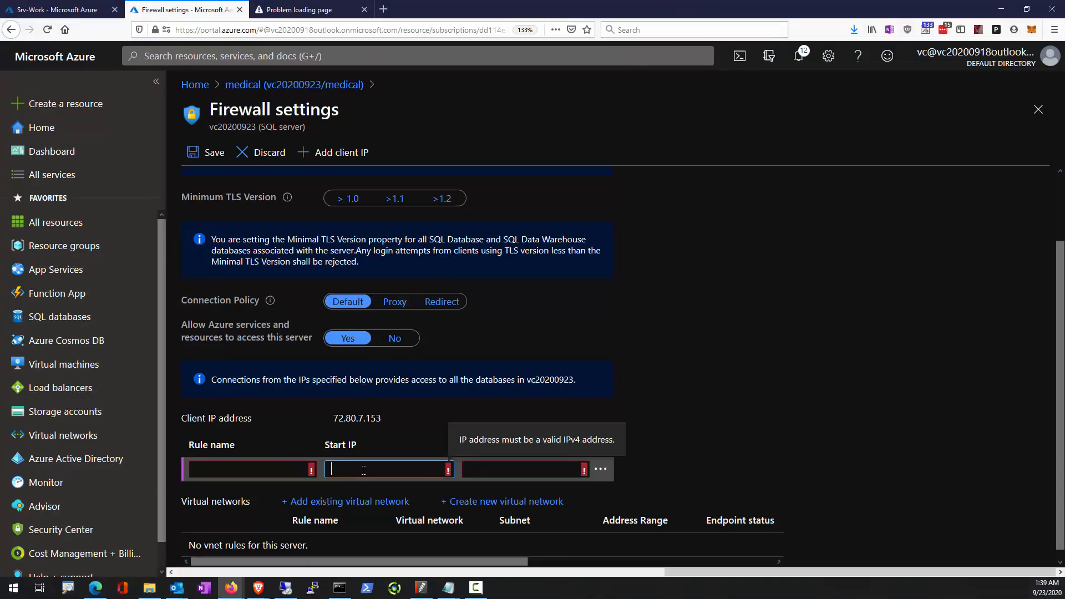
left_click(492, 465)
key("ctrl+v")
left_click(224, 468)
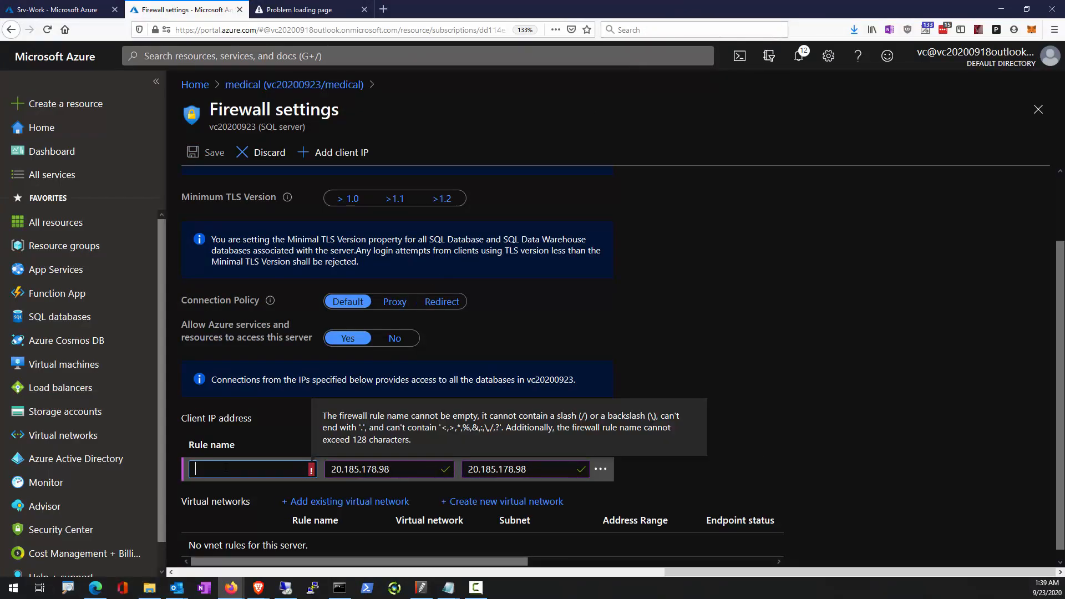
type("labvm")
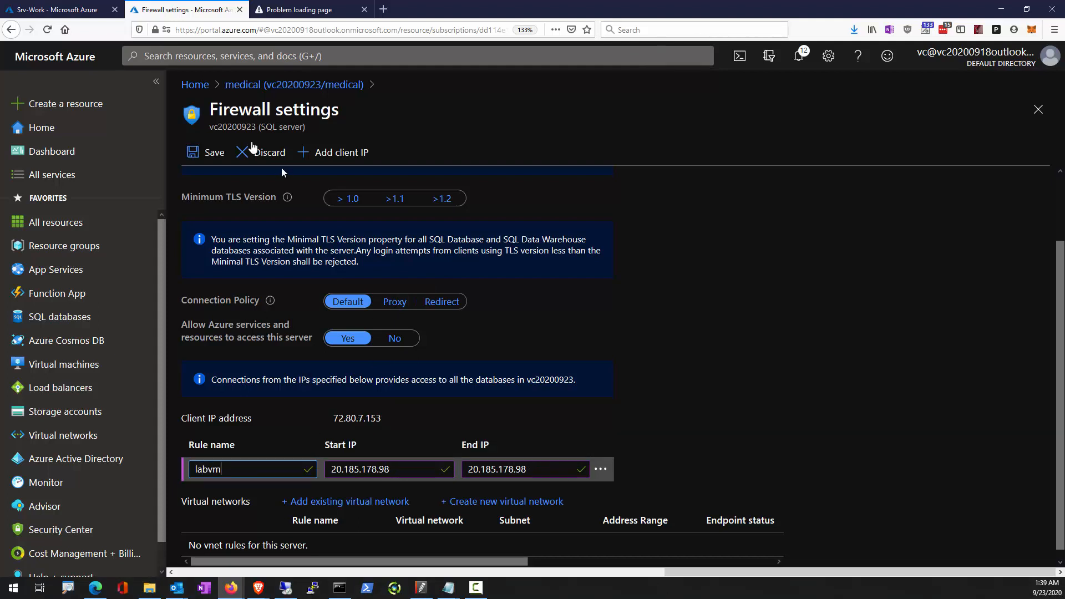
left_click(212, 152)
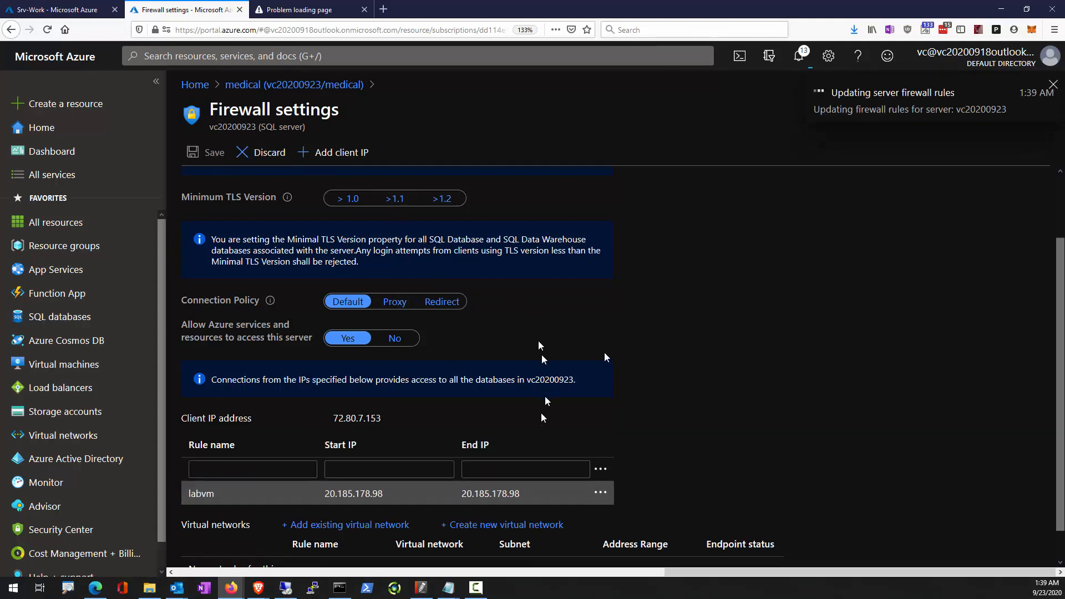
Return to the remote VM, minimize the browser, and launch Microsoft SQL Server Management Studio 18.
left_click(1007, 3)
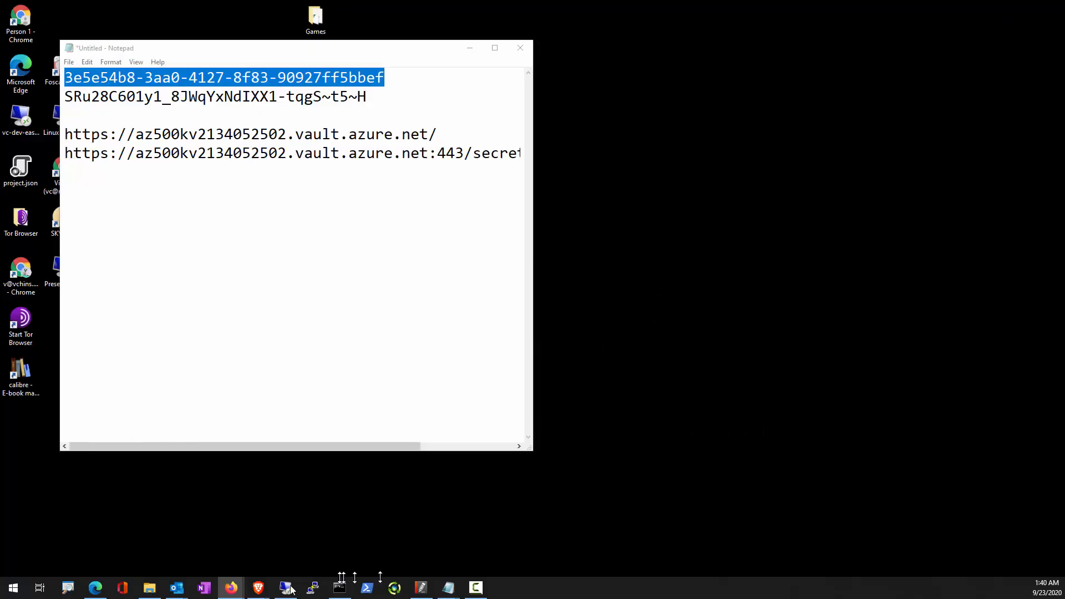
left_click(286, 589)
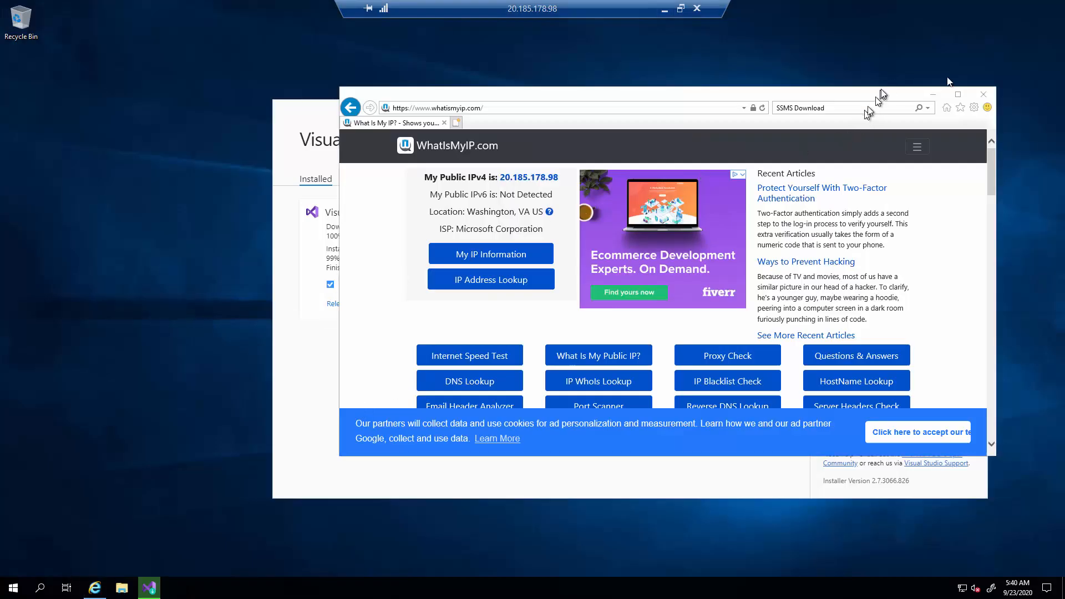
left_click(940, 92)
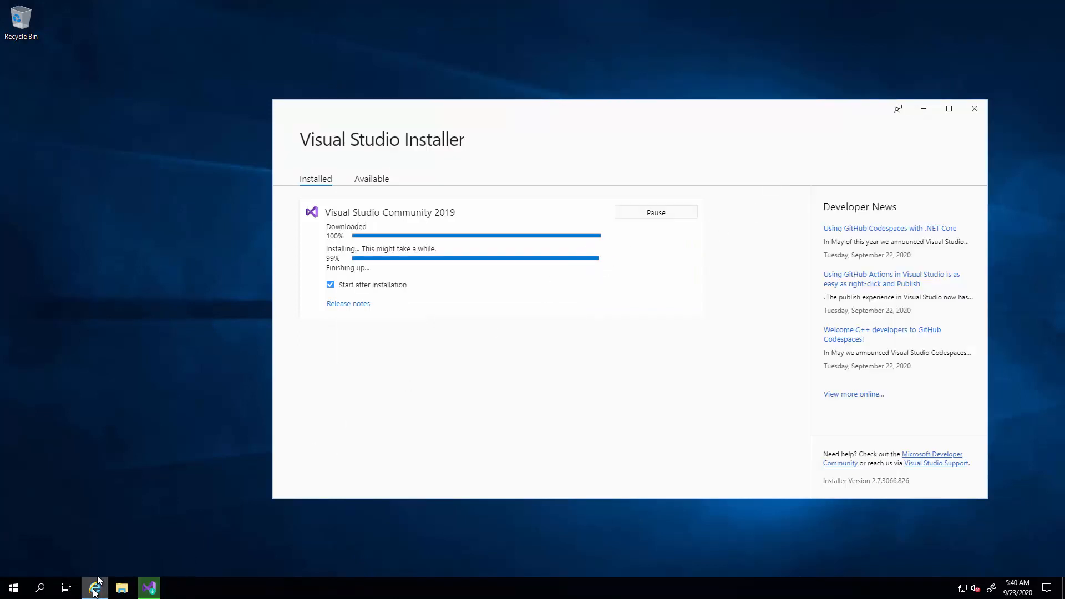
left_click(13, 588)
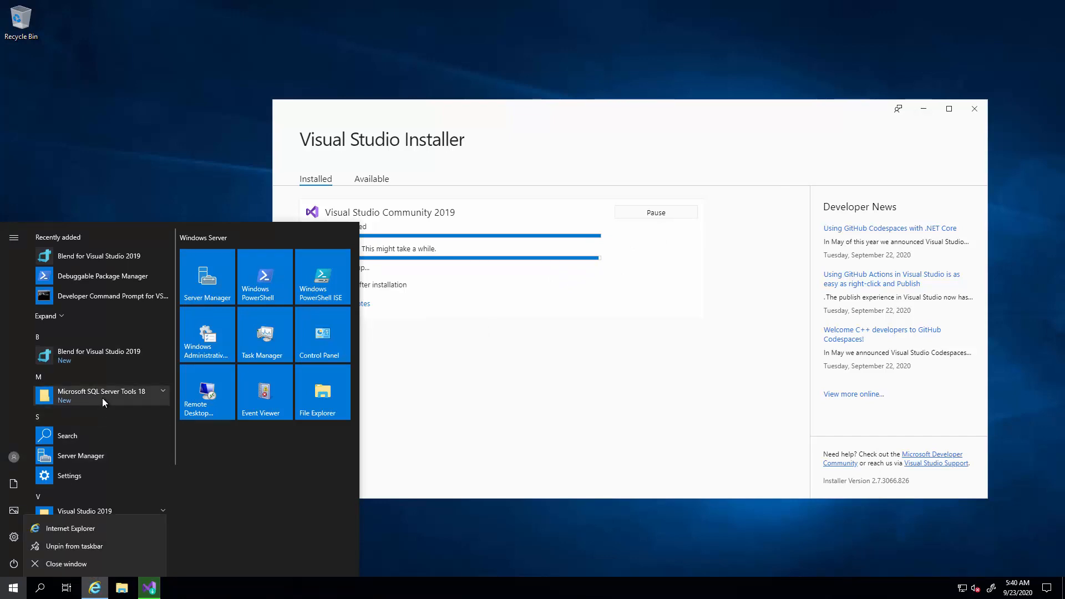
left_click(102, 398)
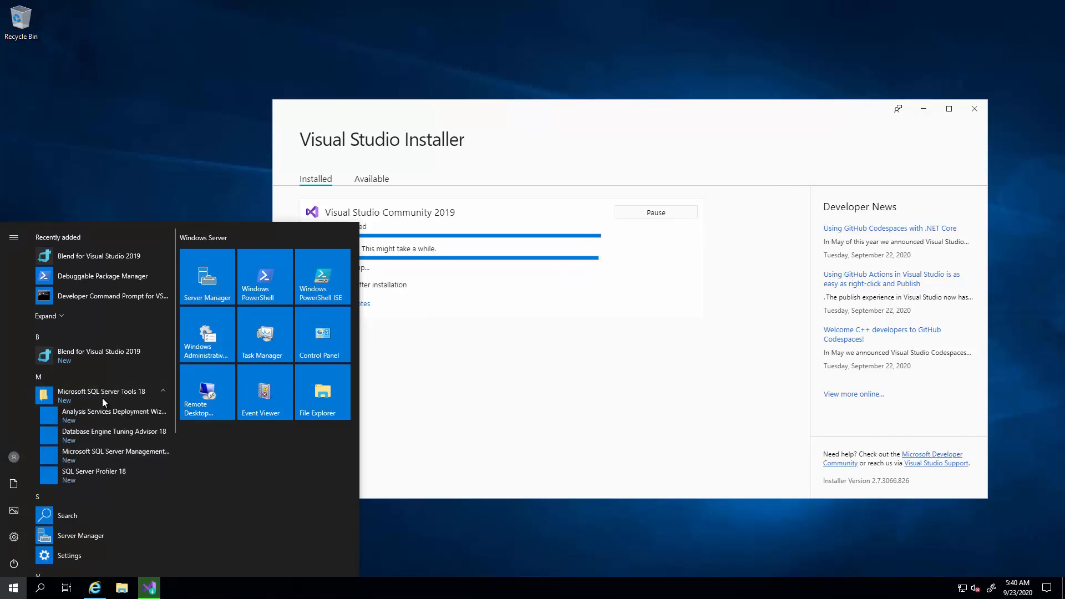
left_click(112, 454)
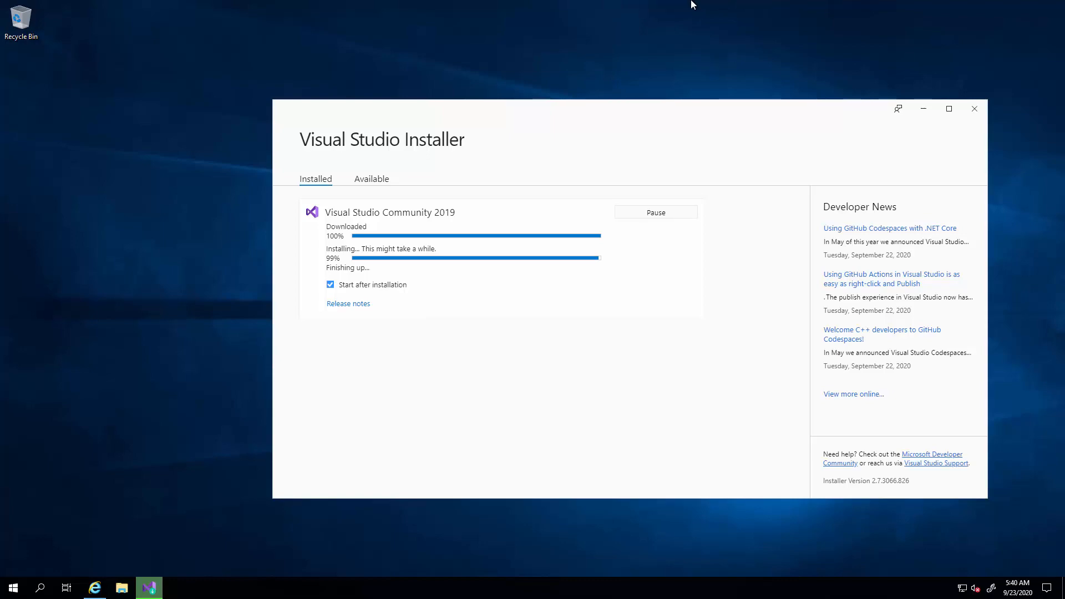
Return to the Azure portal and copy the medical database's ADO.NET (SQL authentication) connection string.
mouse_move(670, 7)
left_click(625, 5)
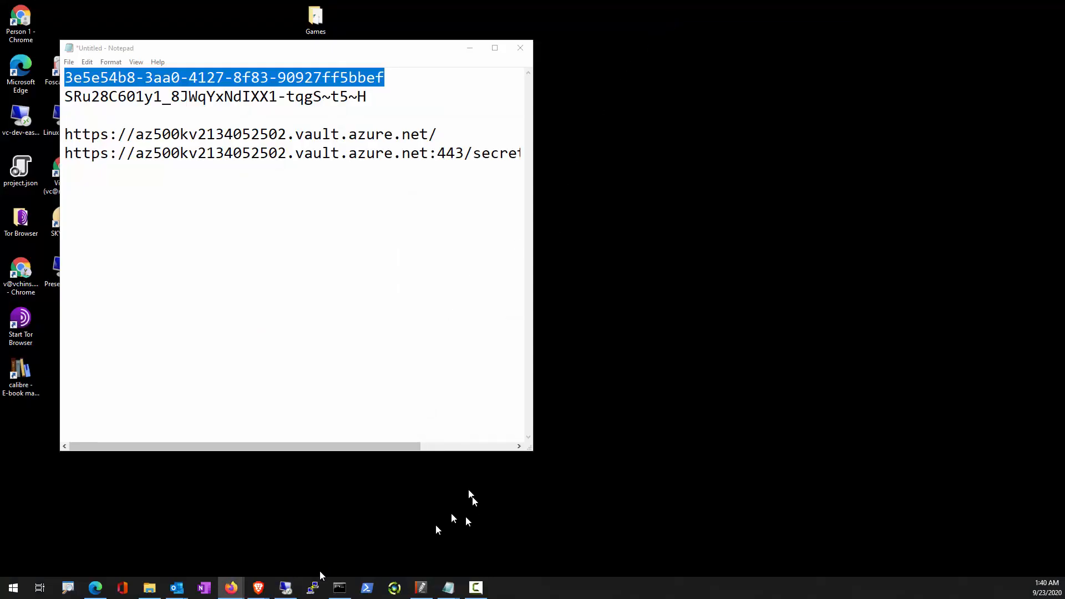
mouse_move(231, 587)
left_click(279, 553)
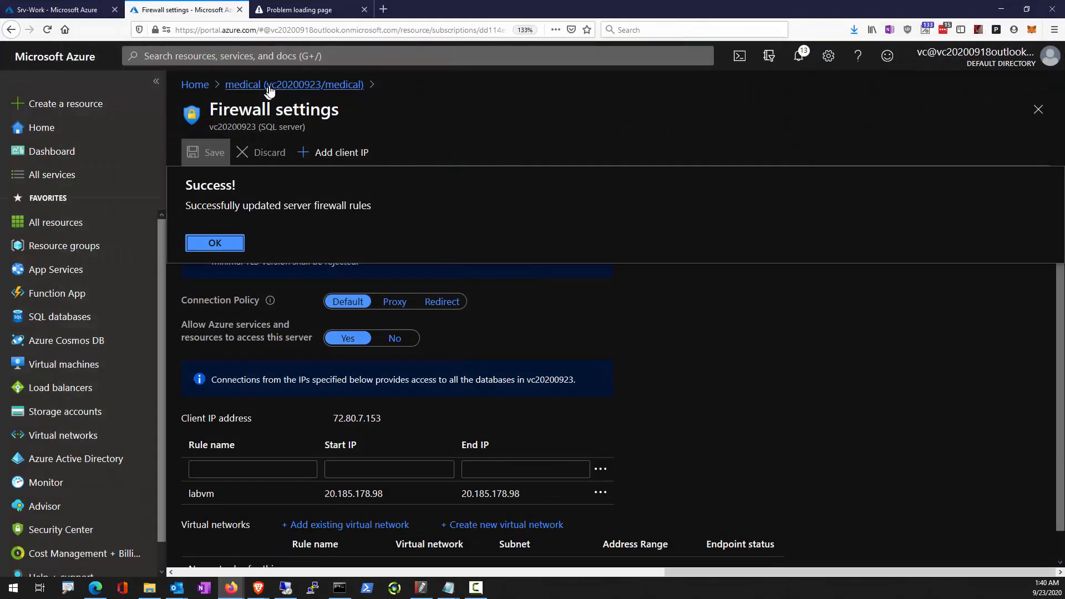
left_click(270, 87)
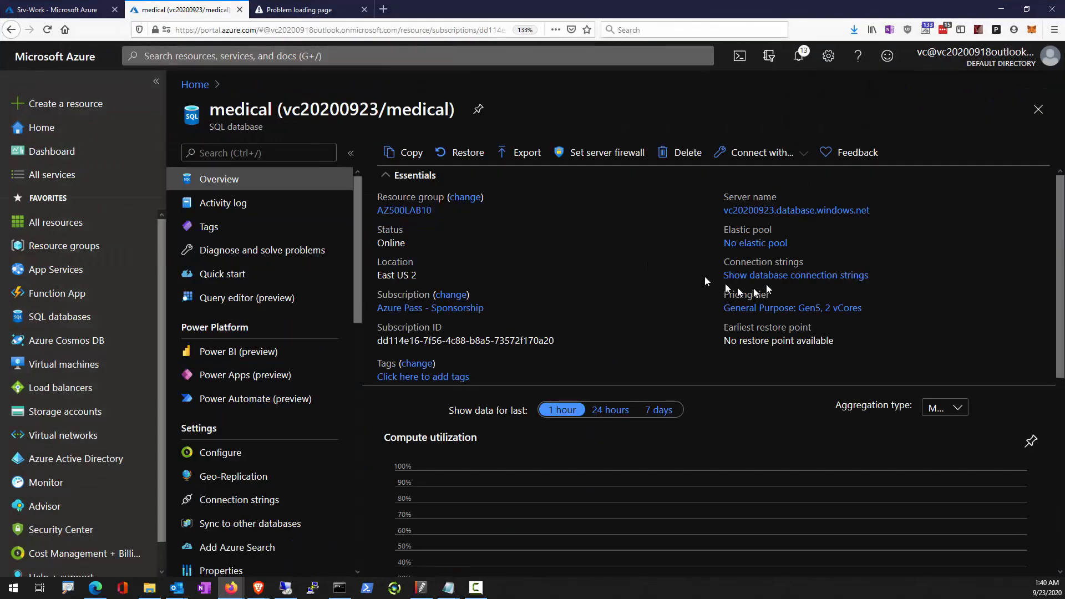
left_click(770, 282)
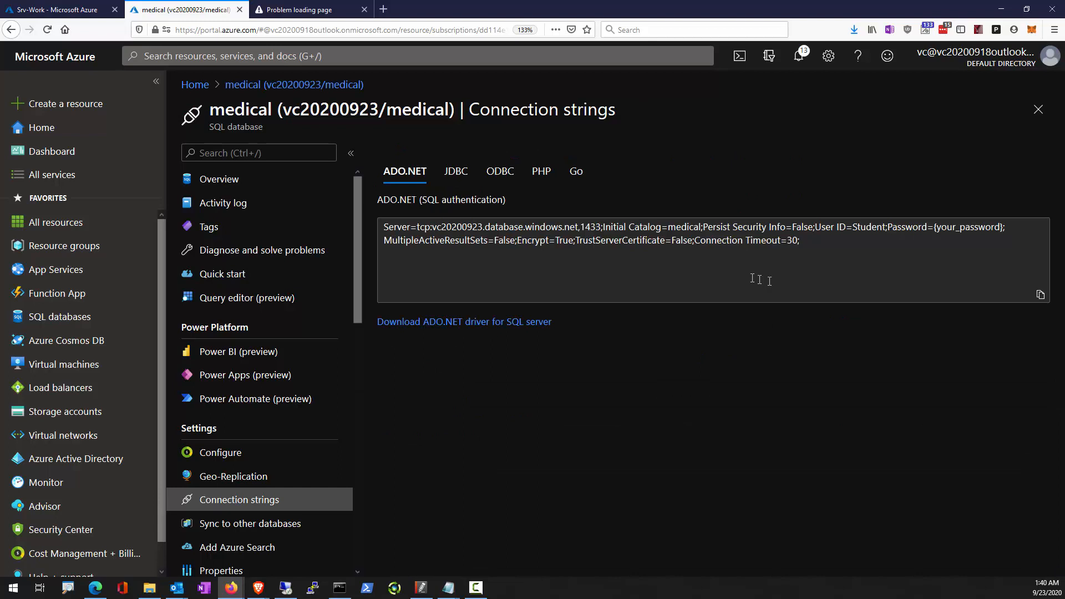
left_click(821, 248)
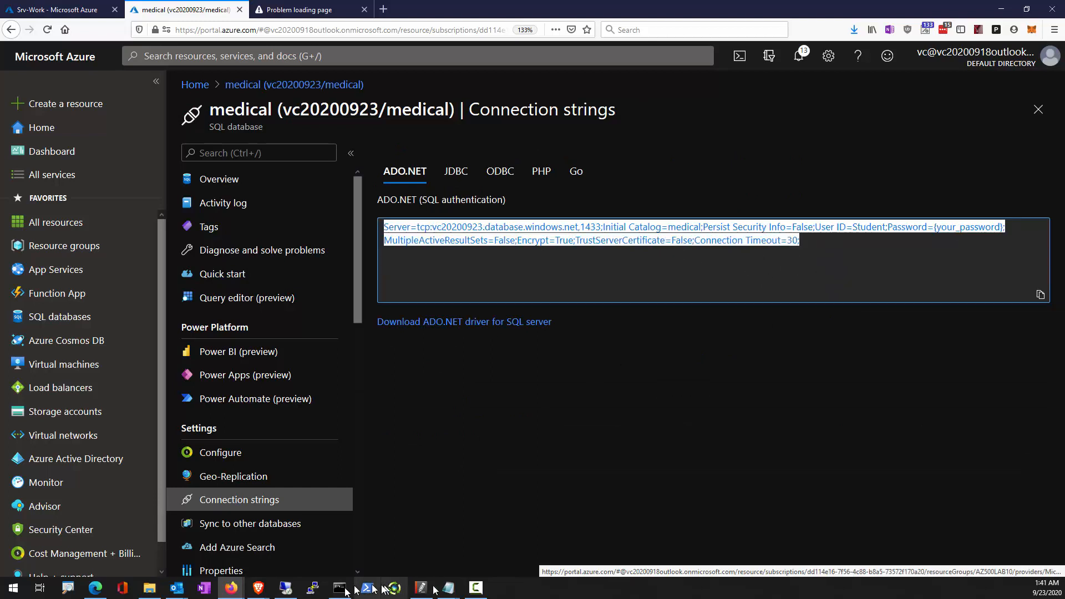
Paste the connection string into the untitled Notepad notes, between the application secret and the Key Vault URL.
mouse_move(448, 592)
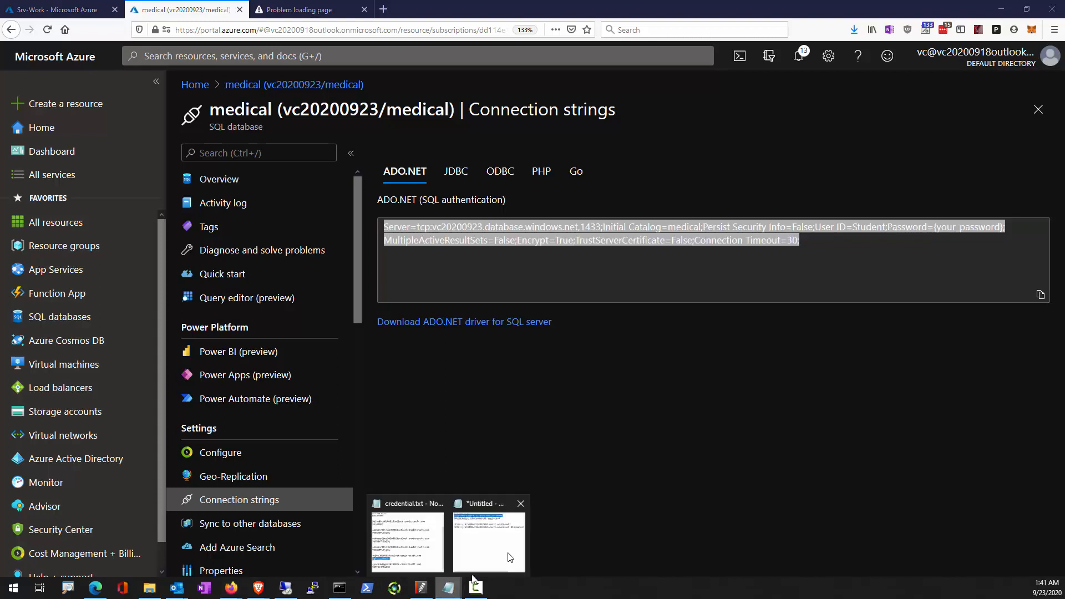
left_click(506, 533)
left_click(408, 118)
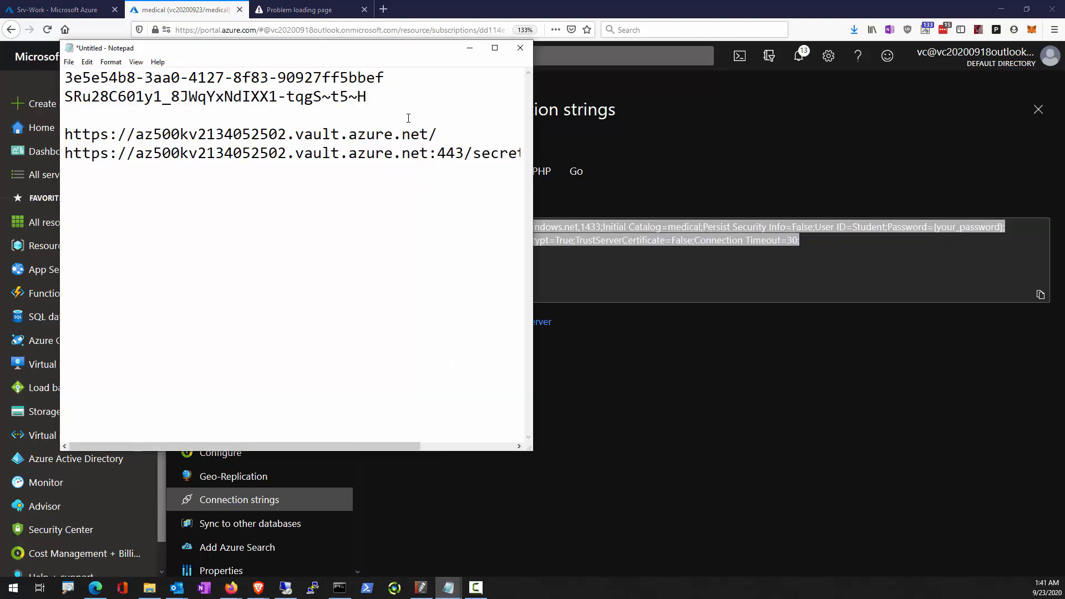
key("Return")
key("Return")
type("TrustServerCertificate=False;Connection Timeout=30;")
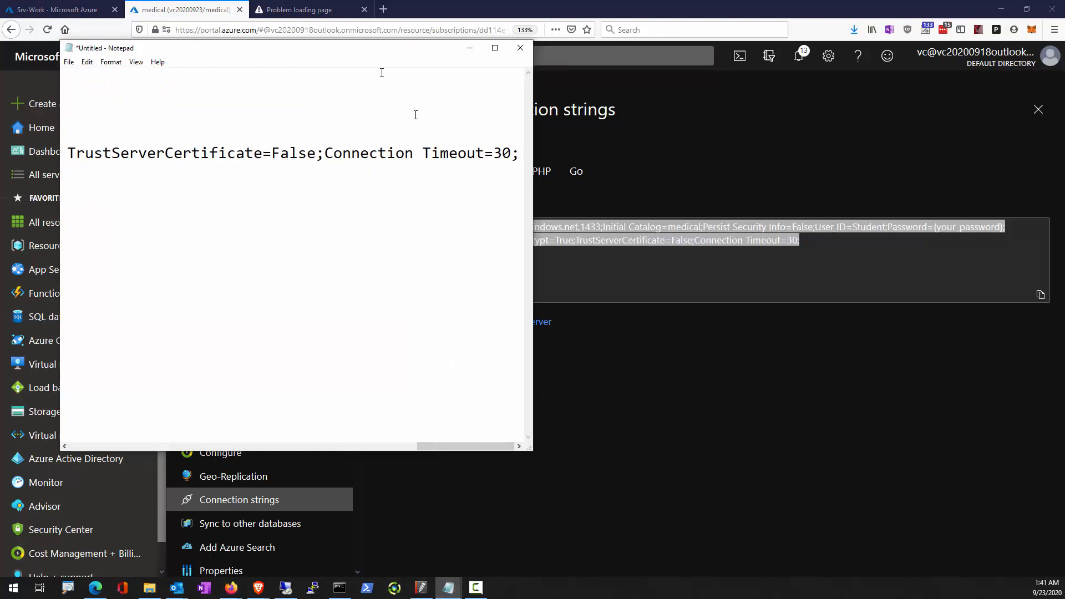
Replace the {your_password} placeholder in the noted connection string with the server admin password, and return to the remote VM.
left_click_drag(436, 447, 267, 448)
left_click_drag(305, 154, 436, 151)
key("Delete")
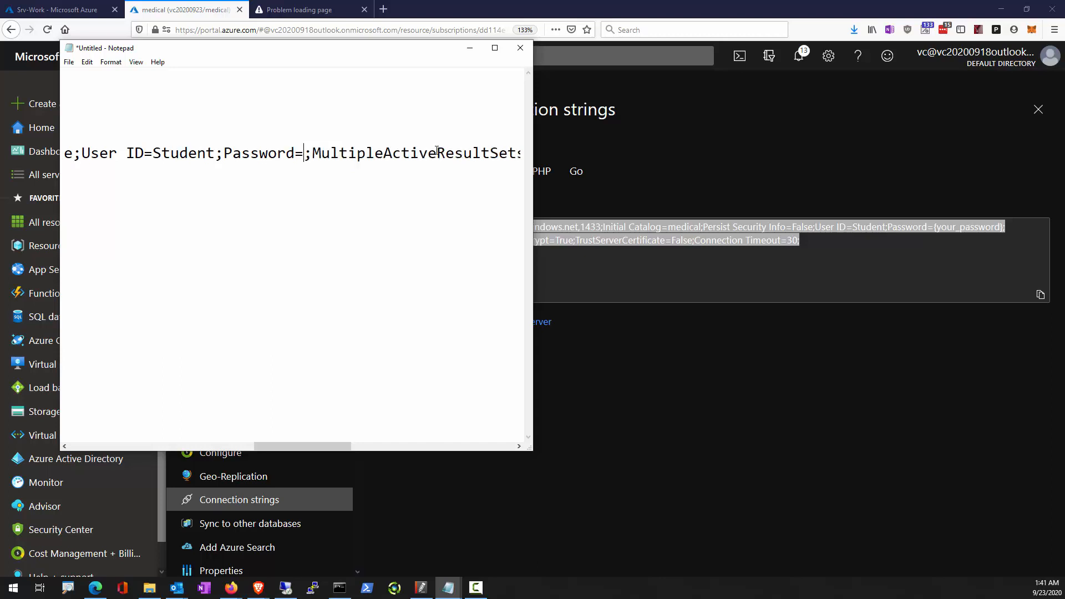
key("alt+Tab")
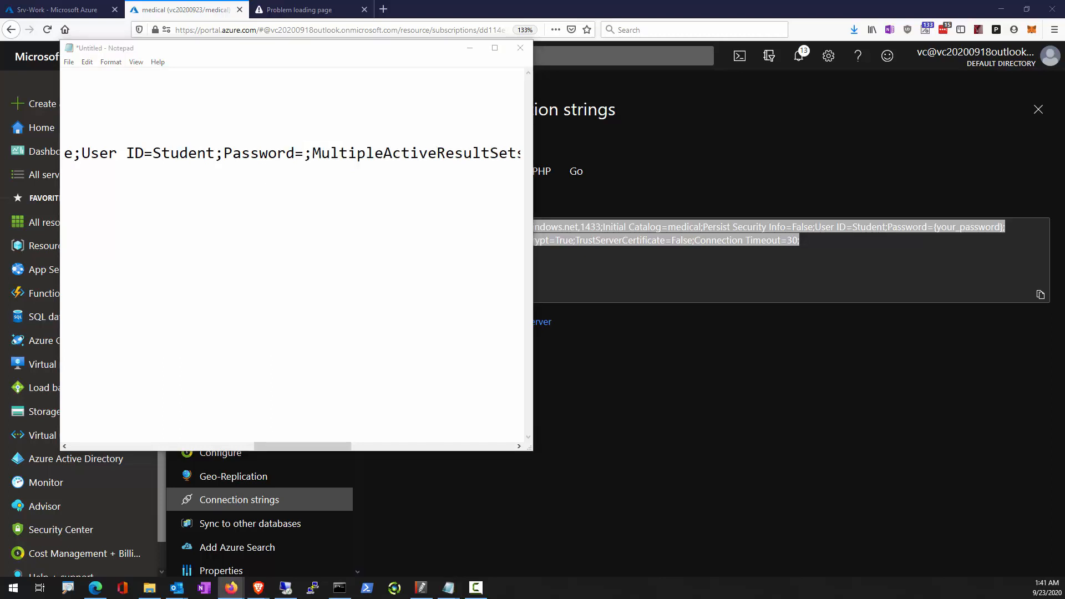
left_click(304, 155)
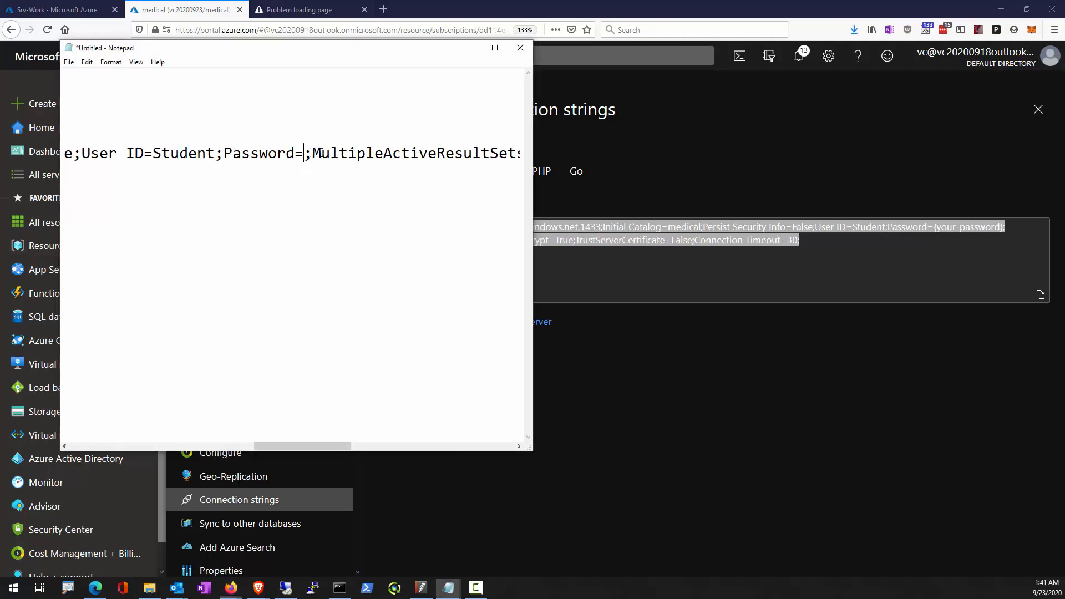
type("Pa55w.rd1234")
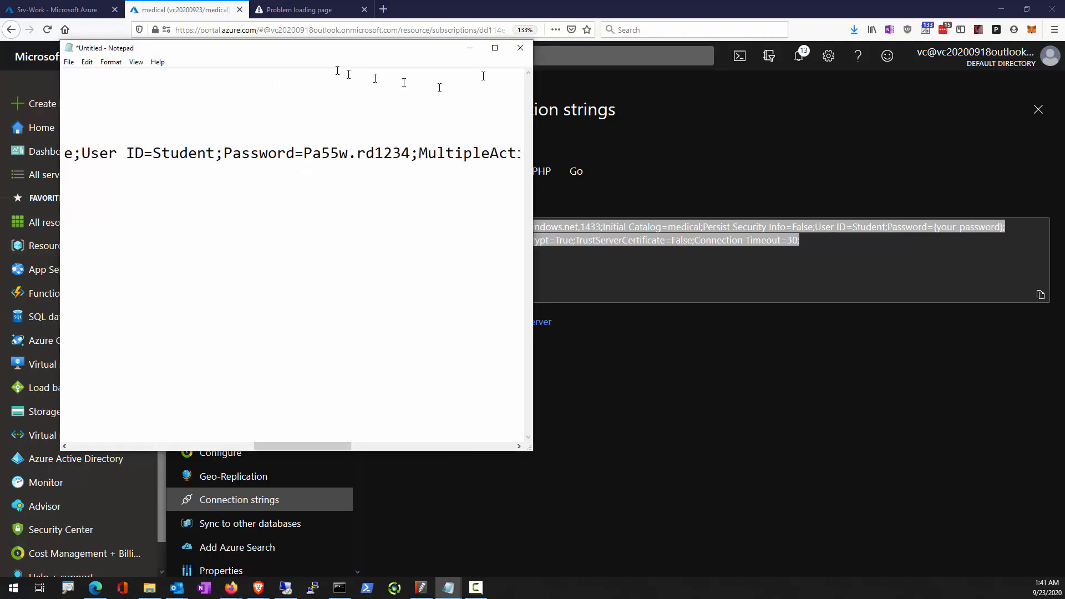
left_click(470, 48)
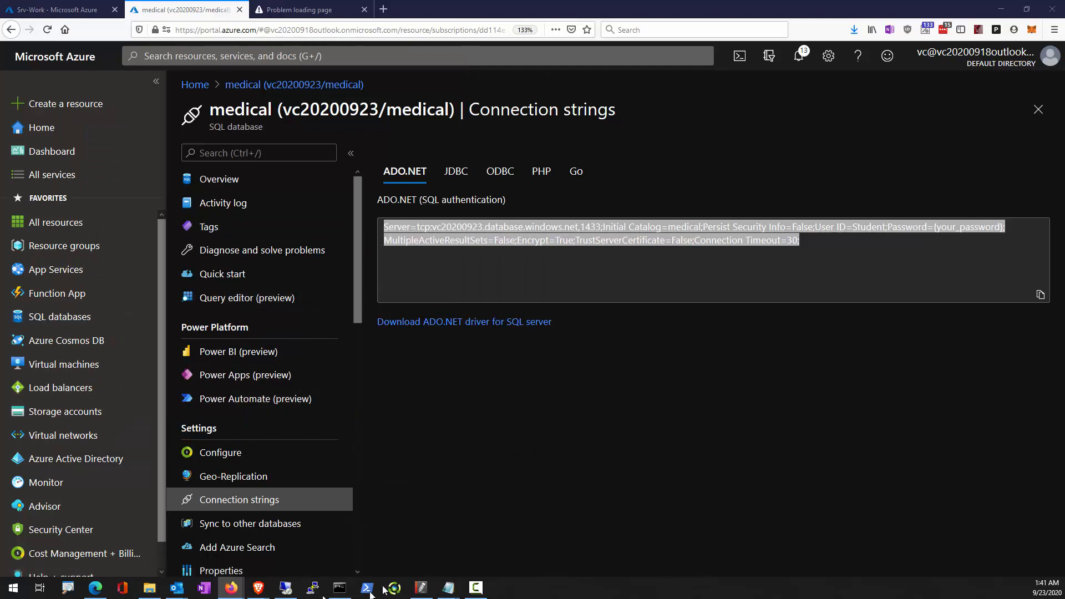
left_click(285, 588)
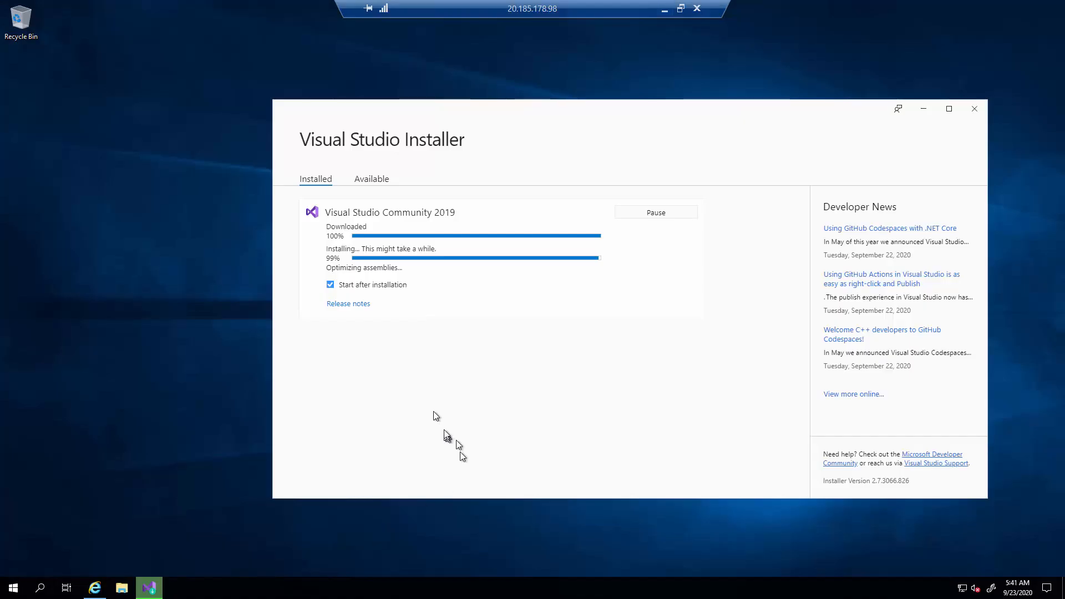
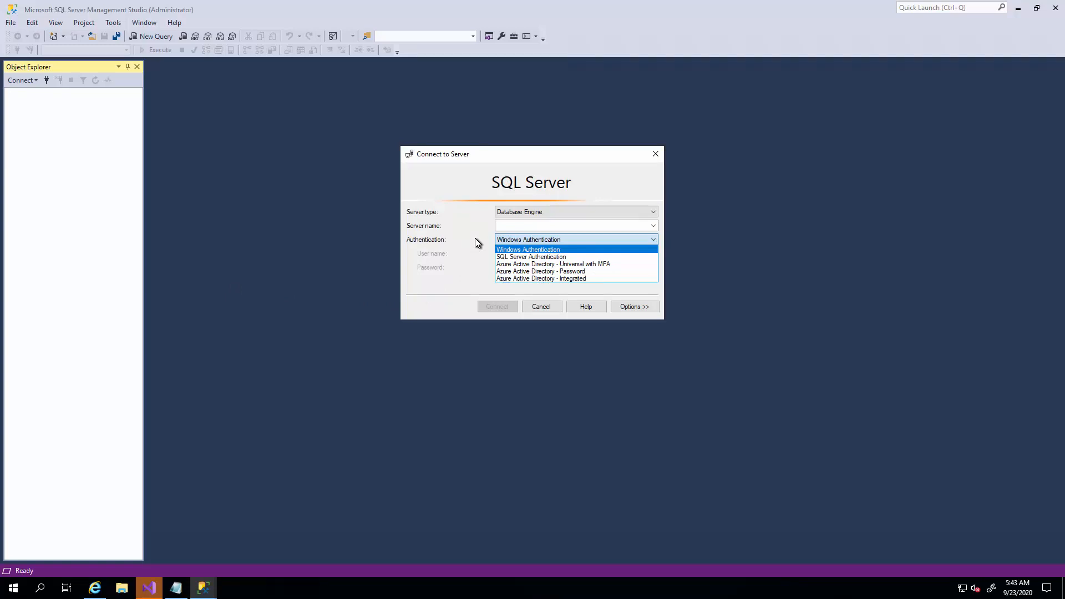
Choose SQL Server Authentication for the Database Engine connection, and switch to the Azure portal.
left_click(512, 257)
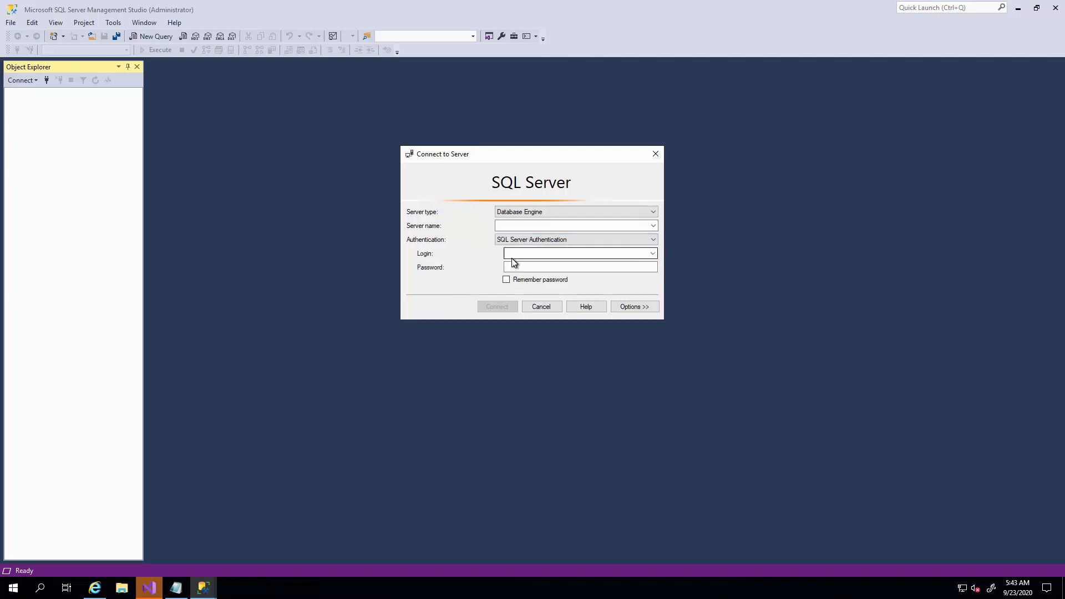
left_click(581, 239)
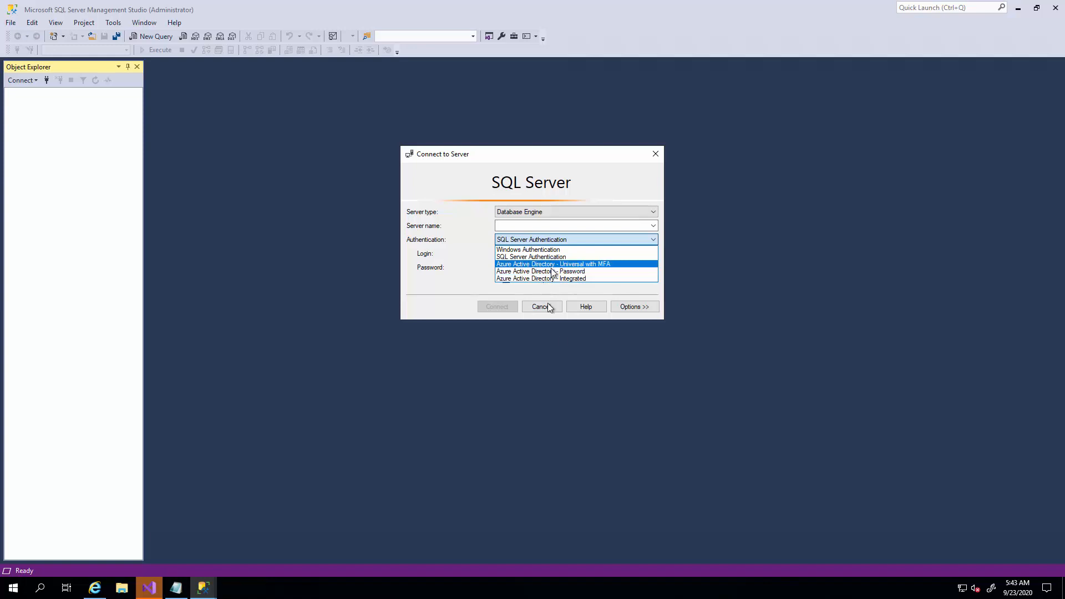
mouse_move(603, 2)
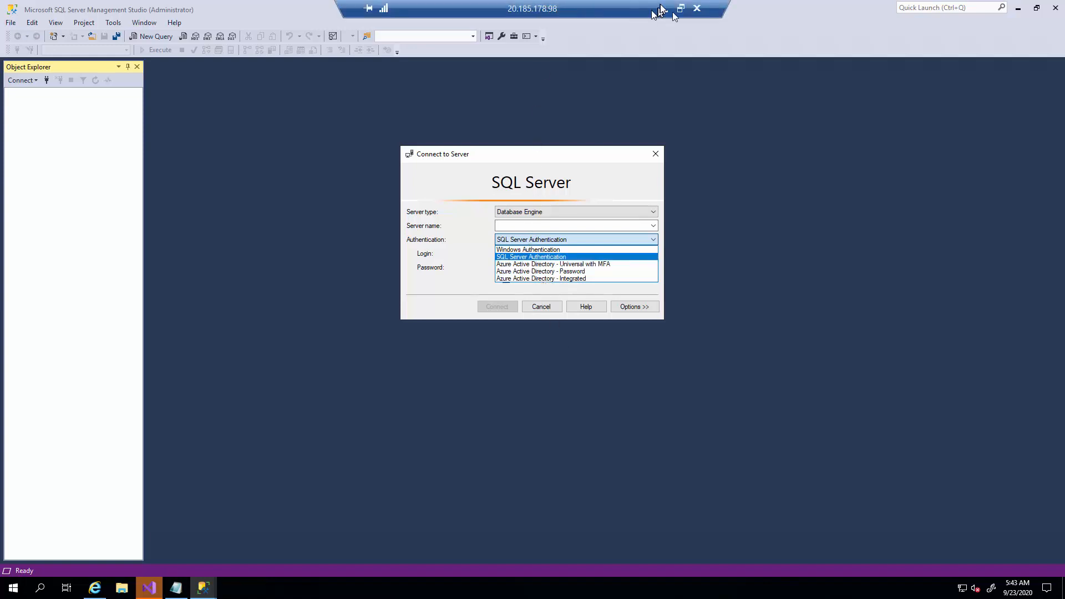
left_click(663, 9)
left_click(640, 352)
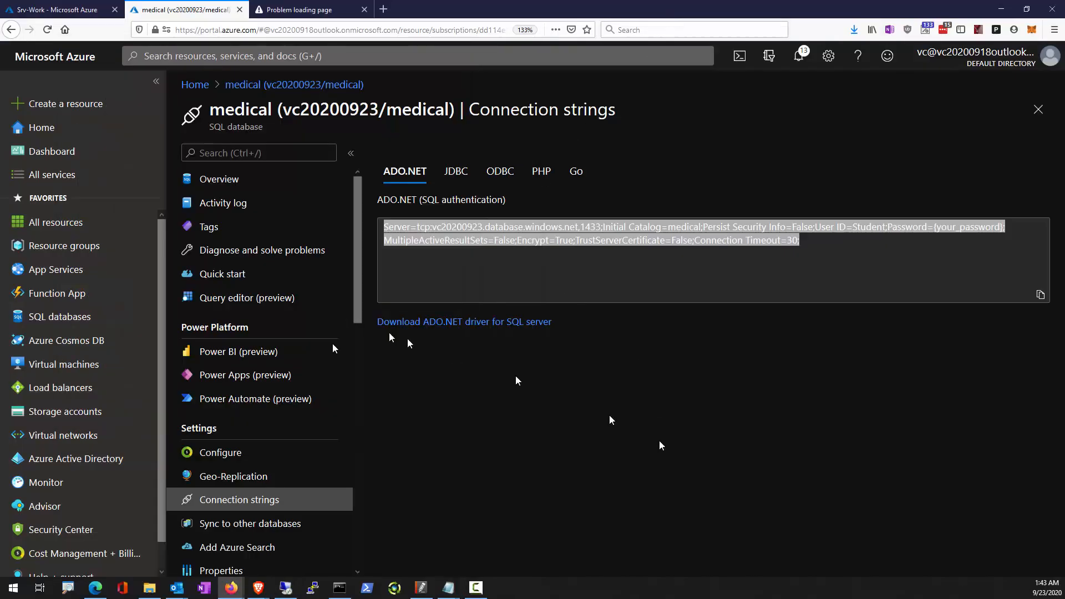
Browse the medical database's settings, open its SQL server vc20200923, and examine the server's Active Directory admin configuration.
scroll(269, 516, "down", 2)
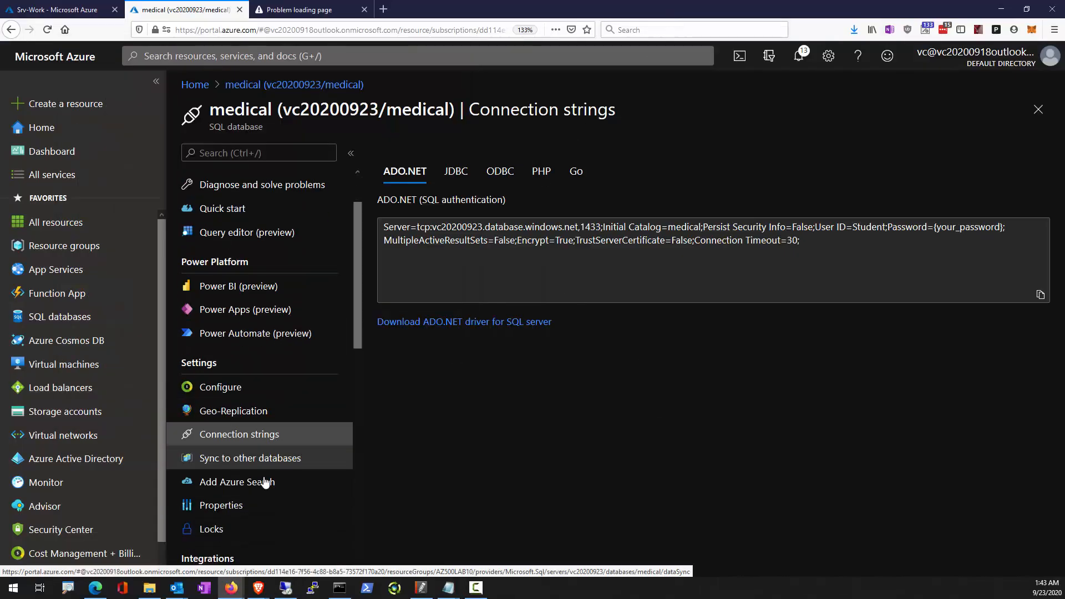
scroll(265, 481, "down", 3)
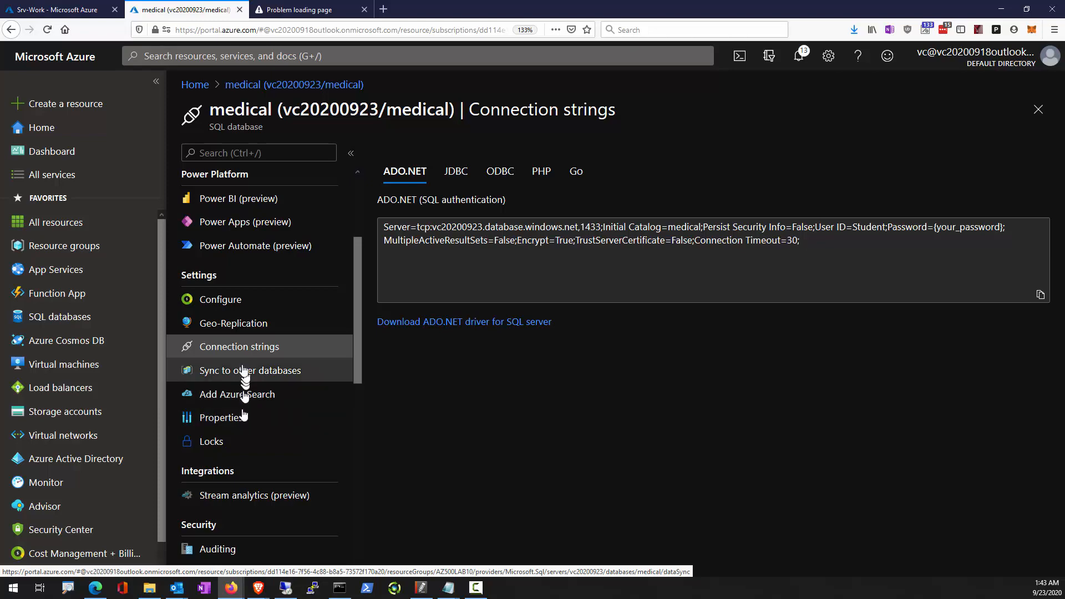
left_click(232, 310)
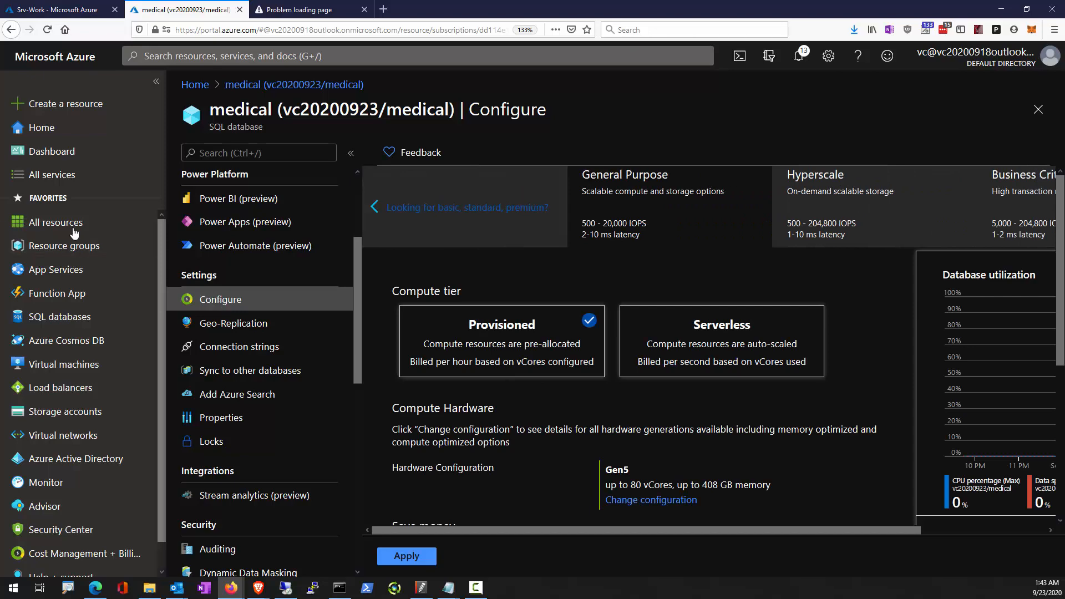
scroll(244, 343, "up", 5)
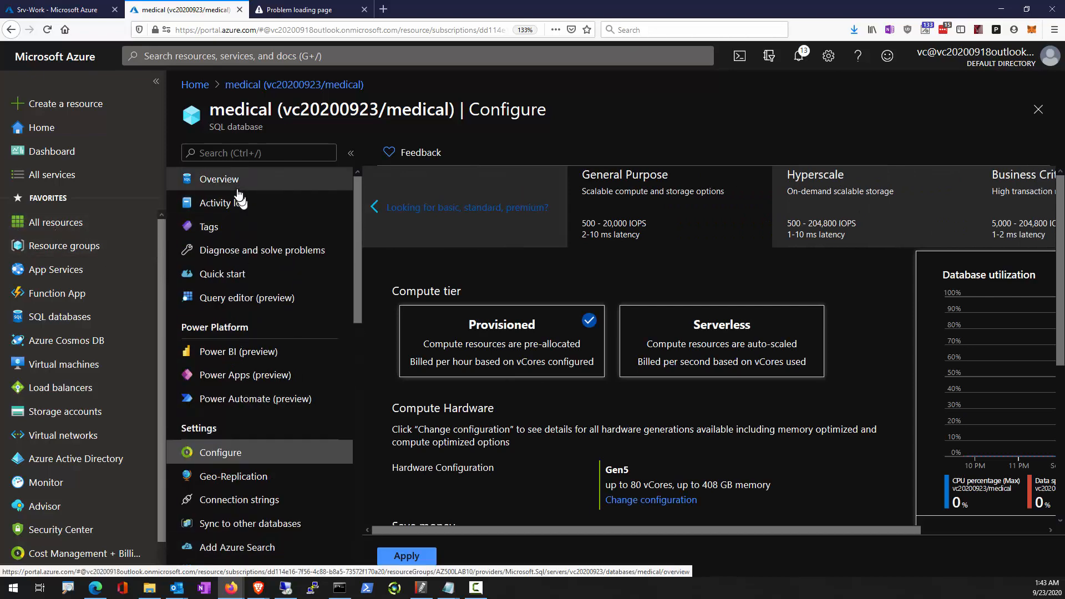
scroll(234, 440, "down", 5)
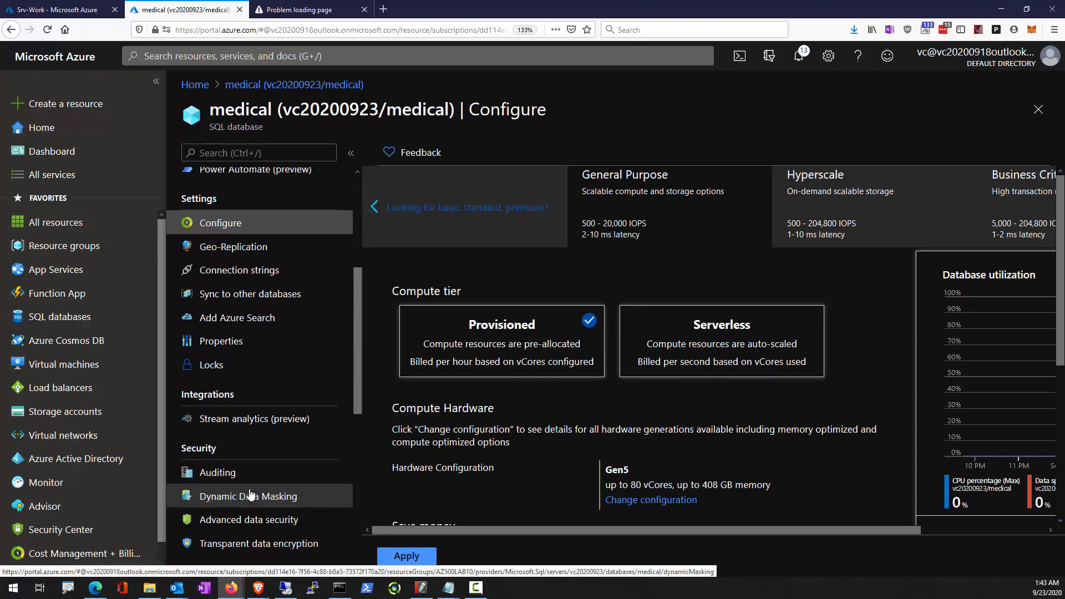
scroll(249, 494, "down", 3)
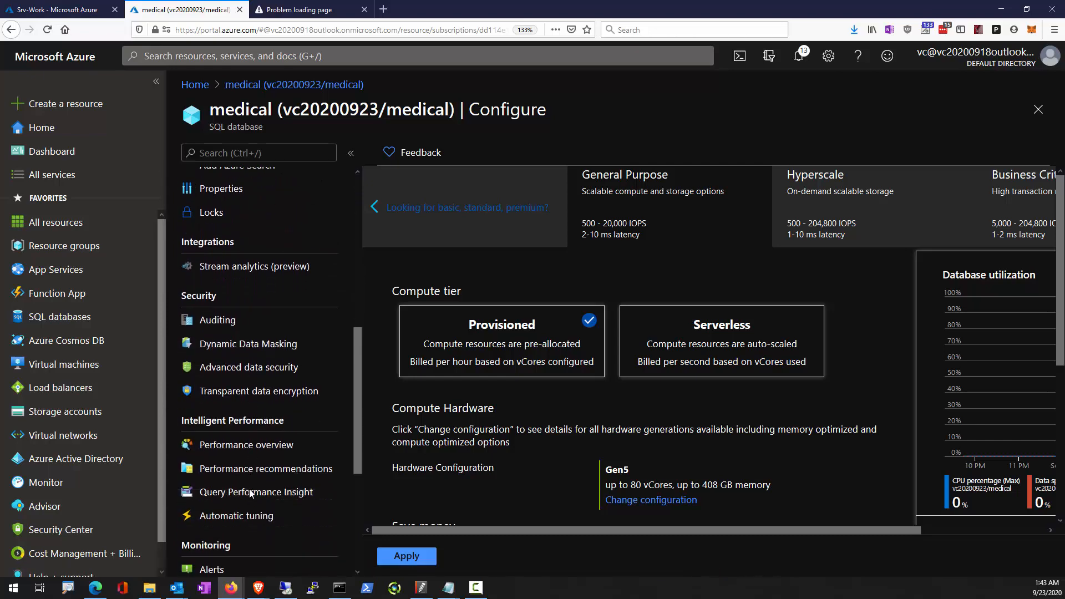
scroll(250, 492, "up", 8)
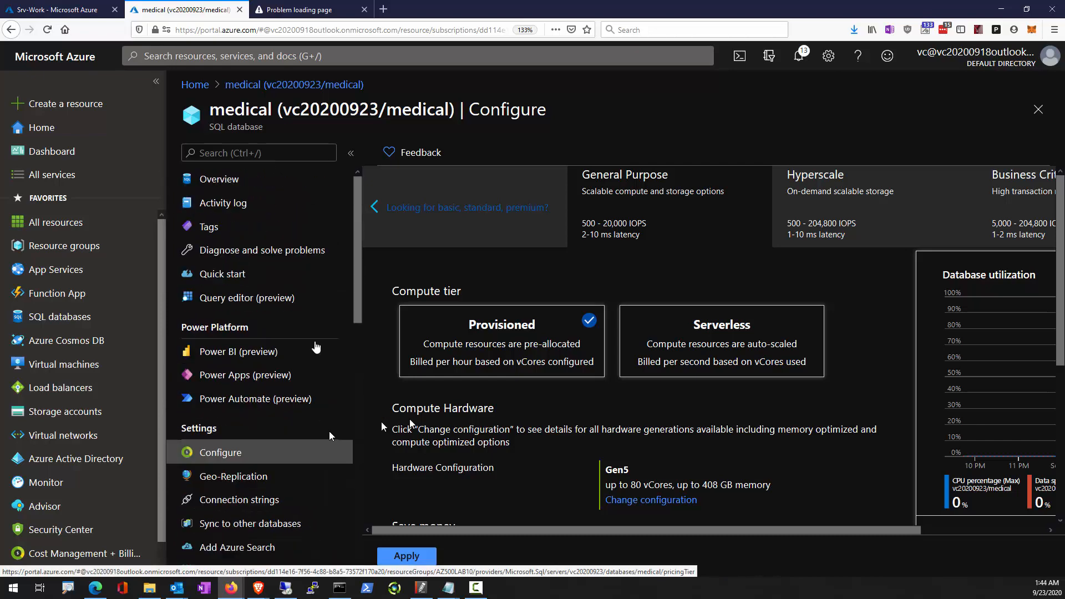
left_click(265, 180)
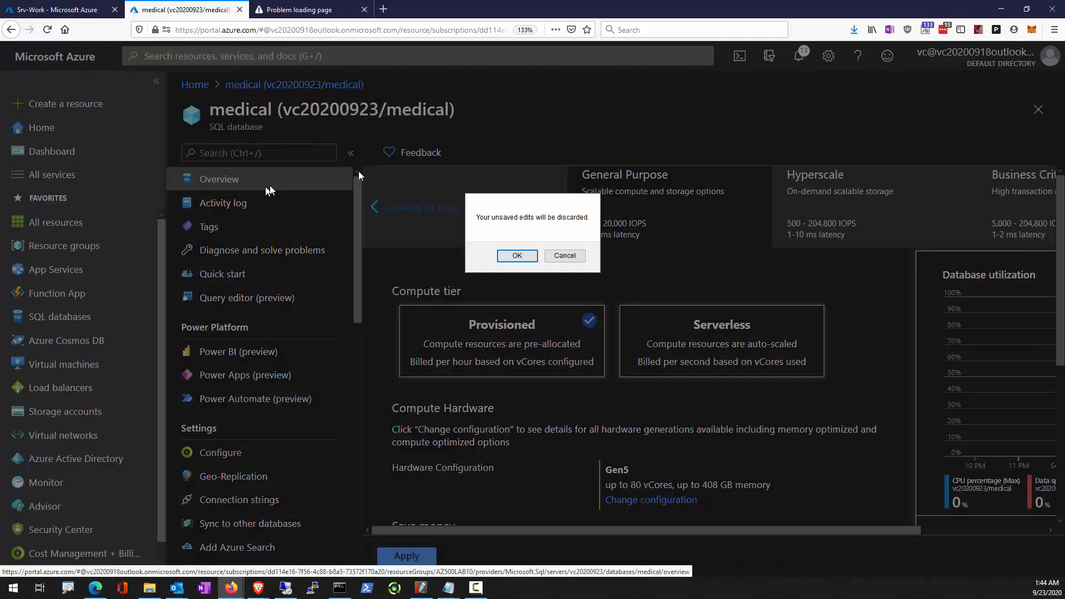
left_click(517, 255)
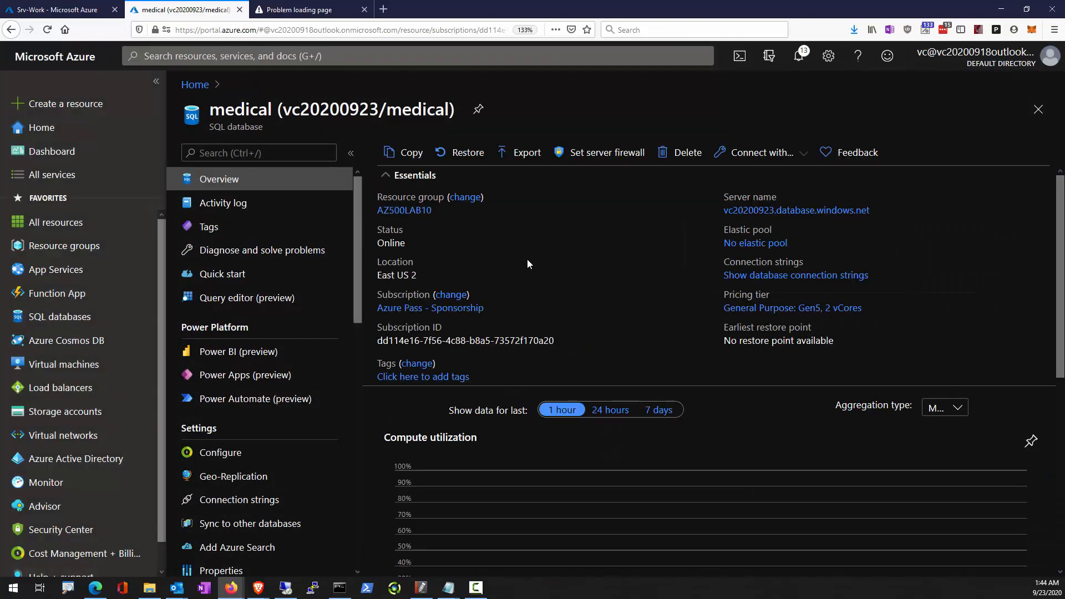
left_click(753, 218)
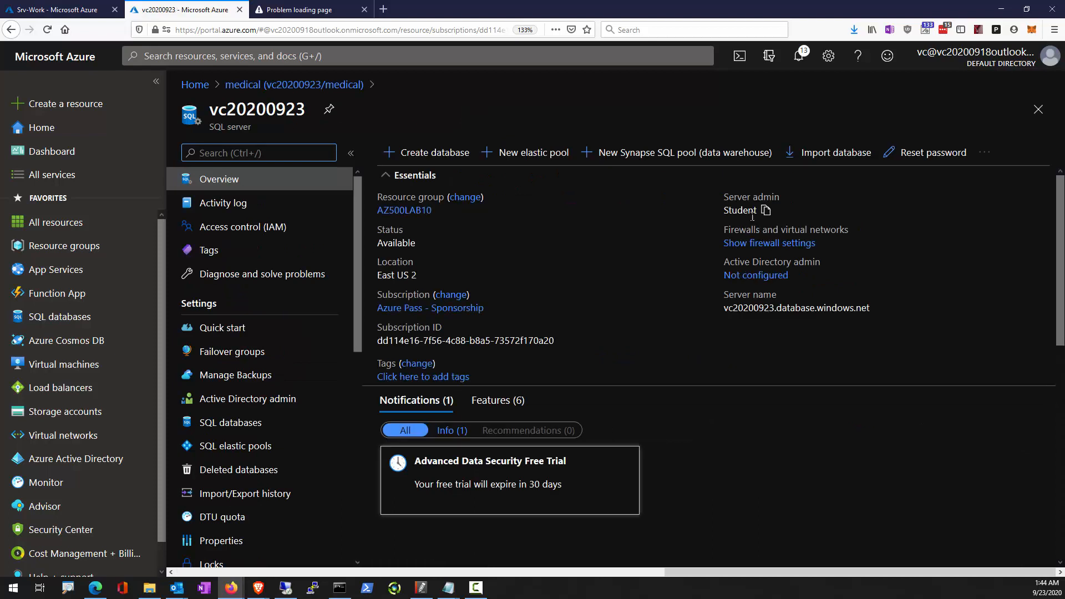
left_click(247, 404)
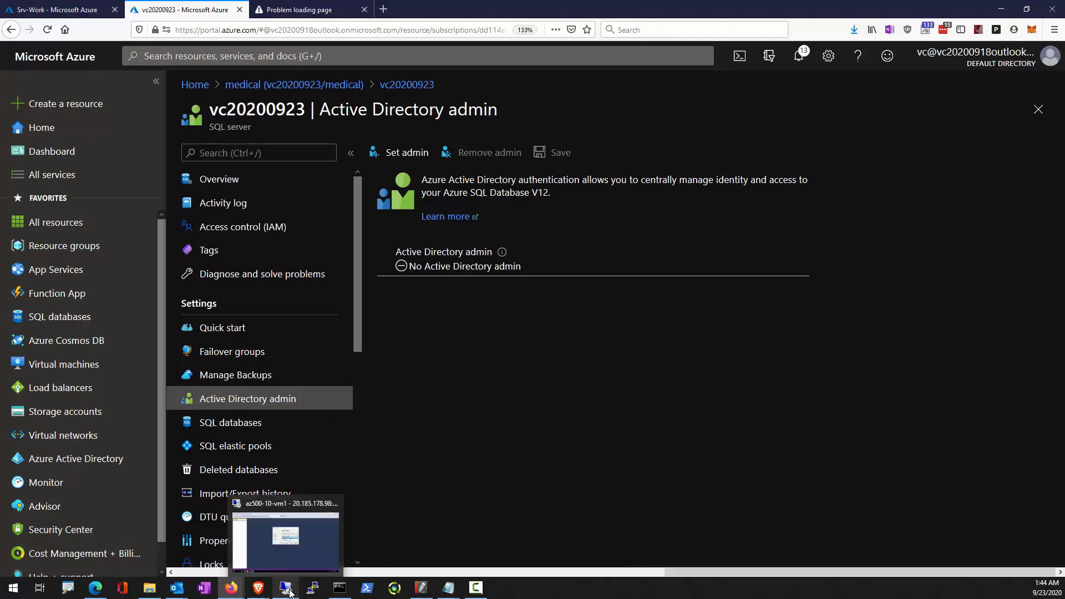
Return to the remote VM and keep SQL Server Authentication as the connection's authentication method.
left_click(333, 535)
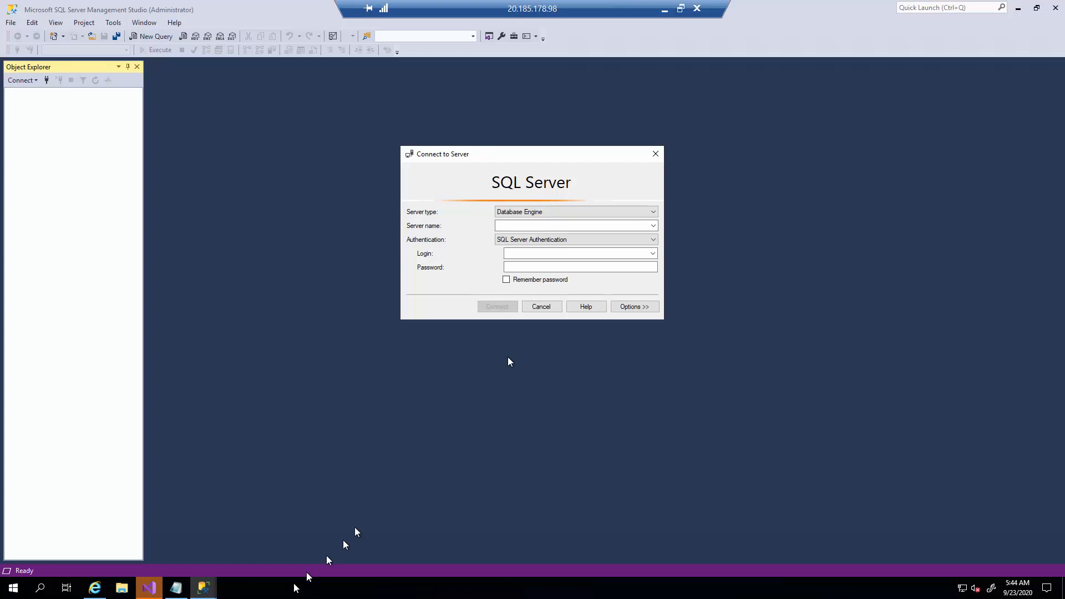
left_click(580, 242)
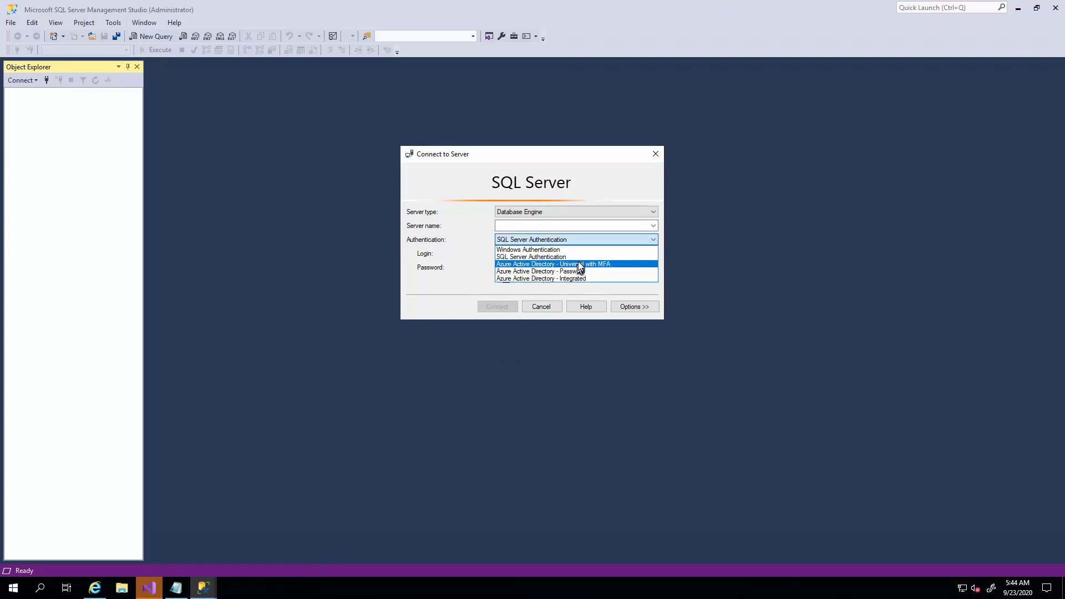
left_click(580, 258)
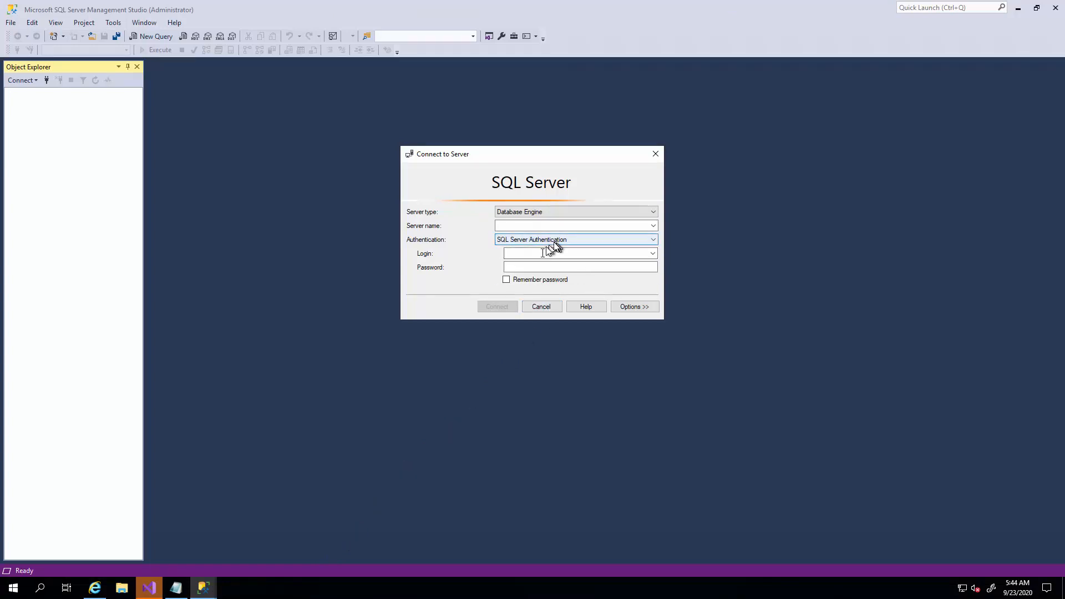
Copy vc20200923.database.windows.net from the connection string in the Notepad notes and enter it as the server name.
left_click(176, 588)
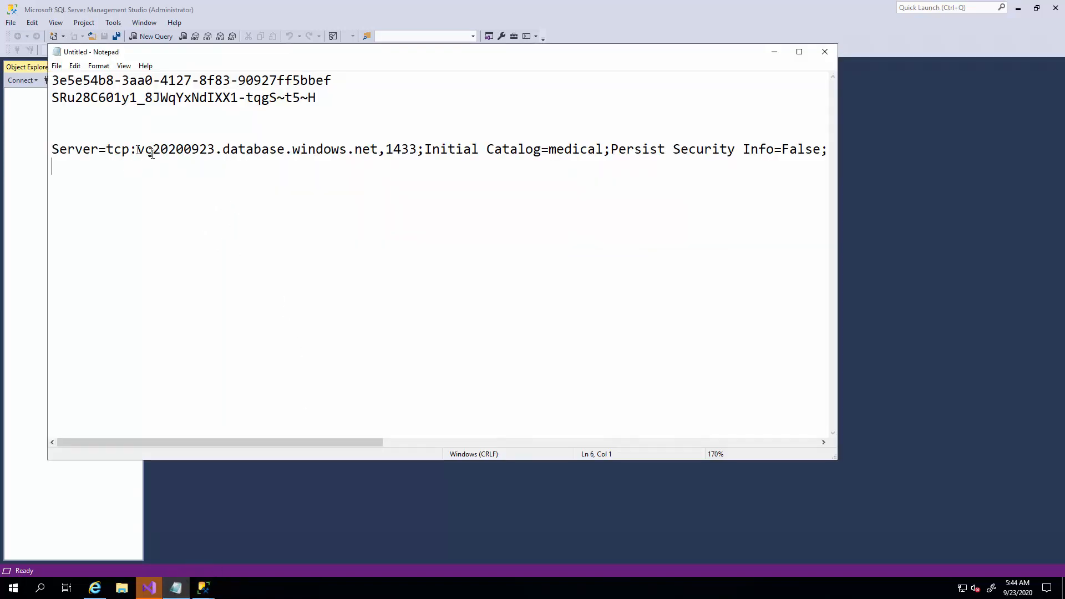
left_click_drag(137, 149, 207, 151)
left_click_drag(357, 159, 378, 151)
key("ctrl+c")
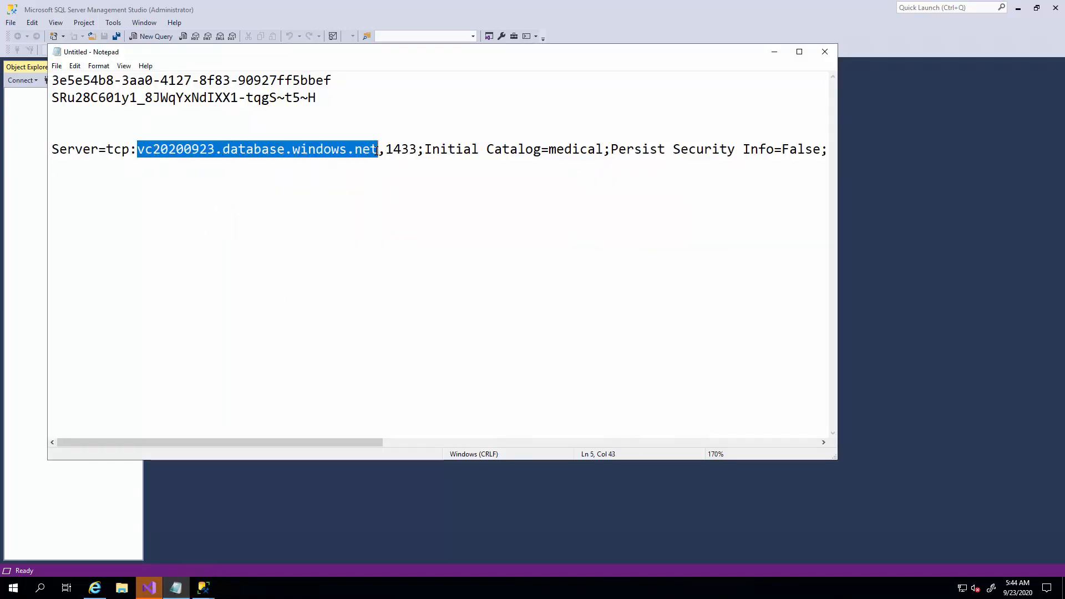
left_click(1010, 290)
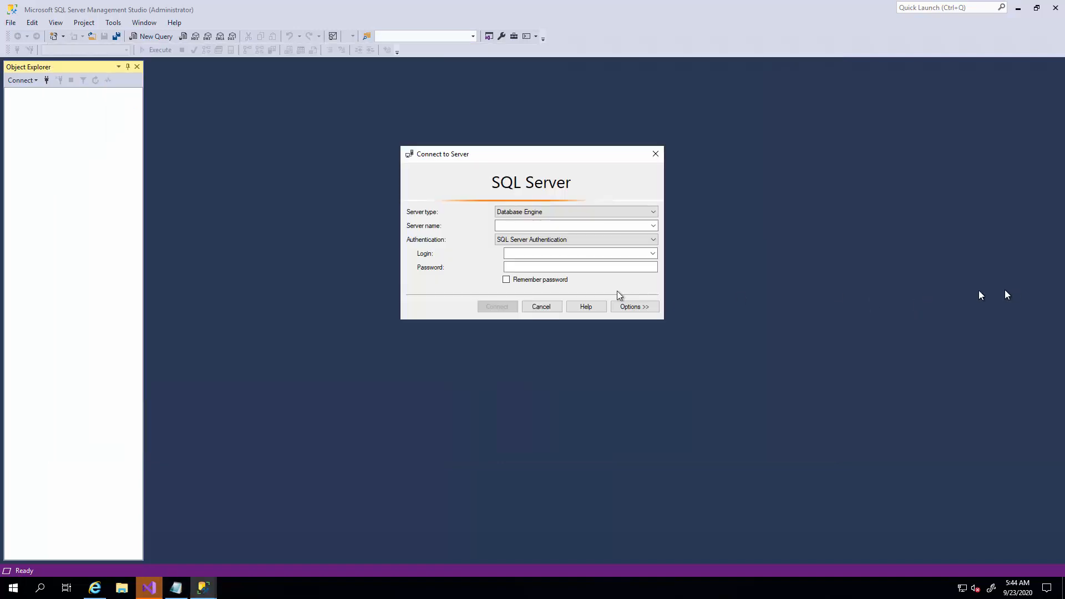
left_click(564, 225)
key("ctrl+v")
Enter the login student and the server admin password copied from the Notepad notes, and connect to the server.
left_click(546, 253)
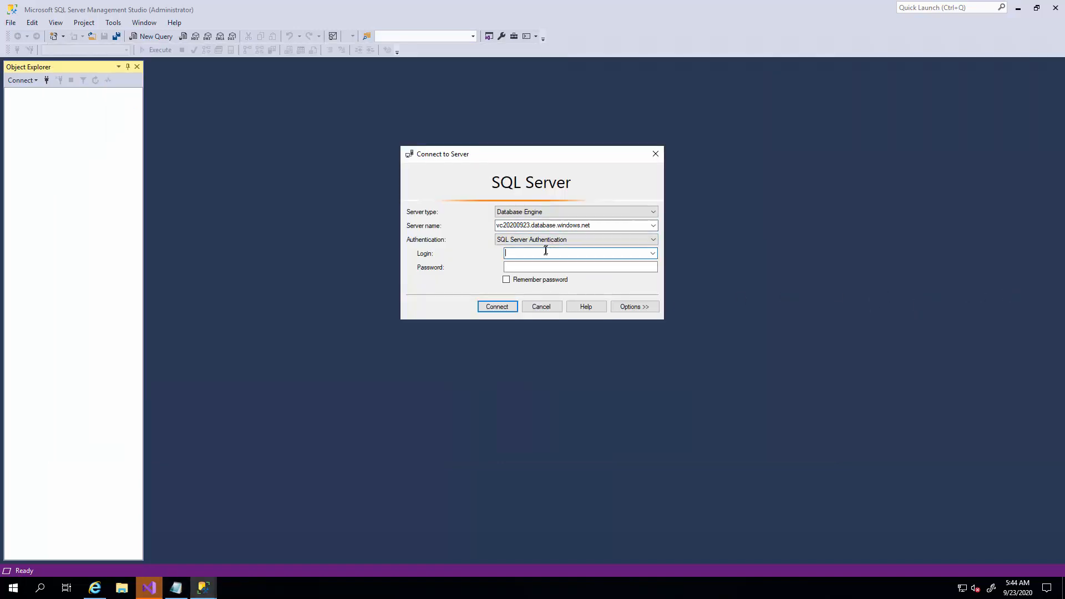
type("student")
left_click(533, 268)
left_click(175, 590)
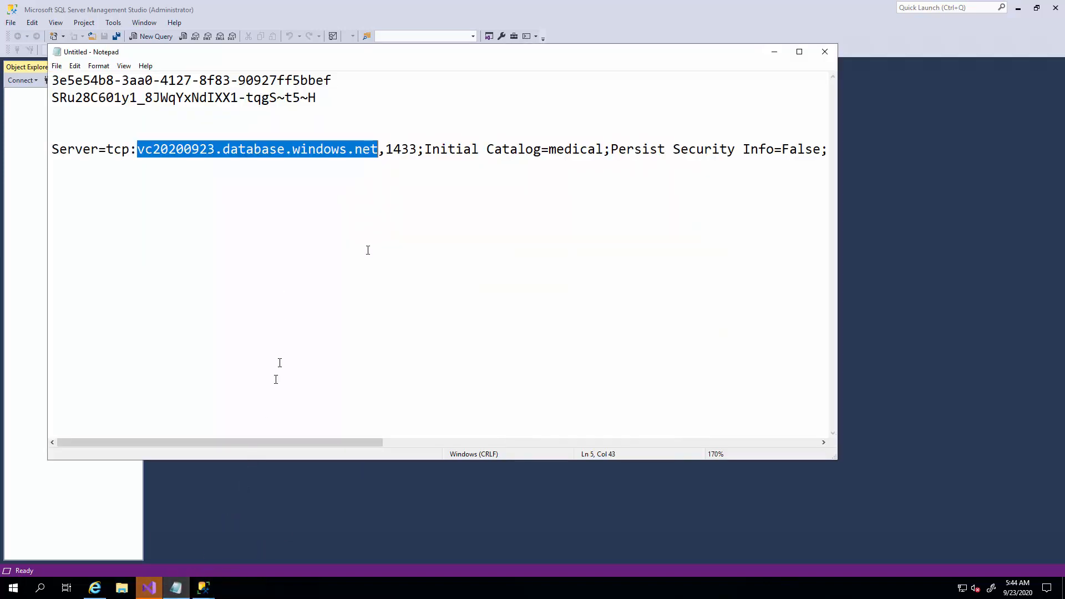
left_click_drag(338, 445, 582, 442)
left_click_drag(469, 150, 561, 151)
left_click(900, 221)
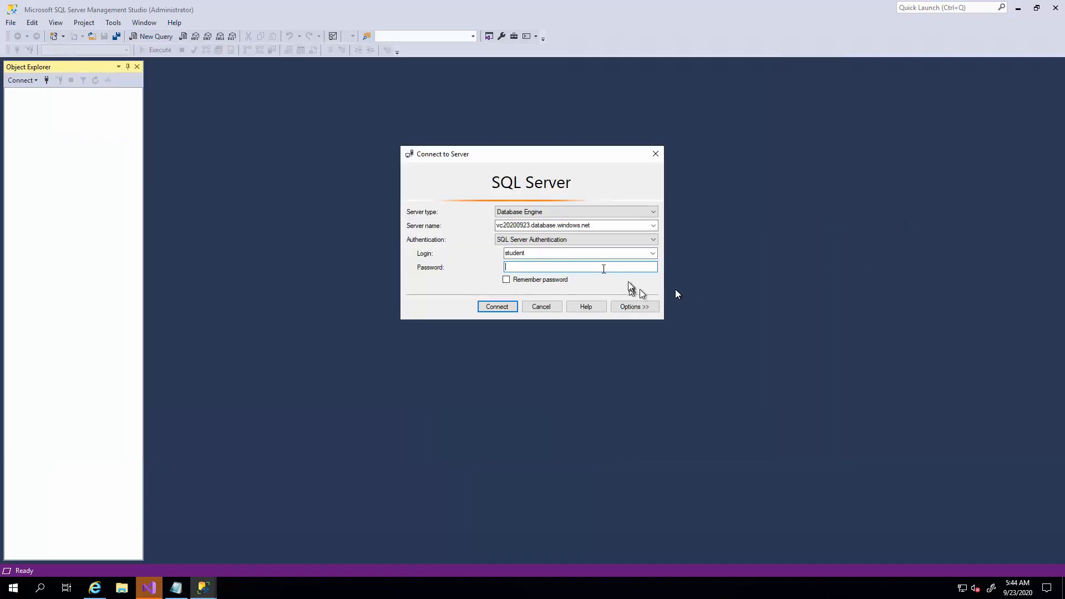
key("ctrl+v")
left_click(505, 311)
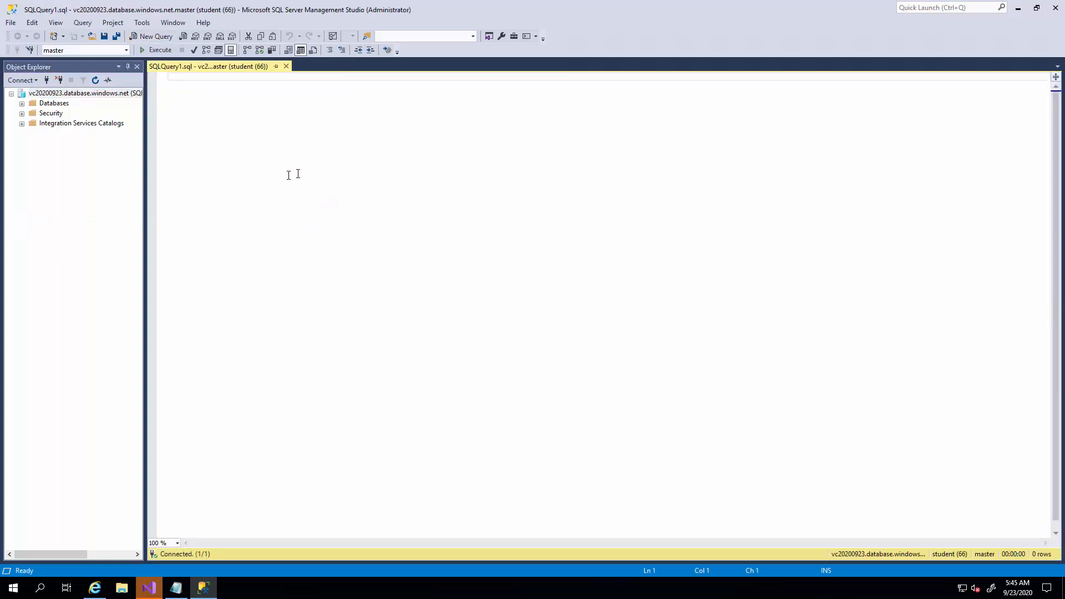
Paste the CREATE TABLE [dbo].[Patients] script into the new, empty query.
right_click(288, 175)
left_click(319, 213)
type("CREATE TABLE [dbo].[Patients](      [PatientId] [int] IDENTITY(1,1),      [SSN] [char](11) NOT NULL,      [FirstName] [nvarchar](50) NULL,      [LastName] [nvarchar](50) NULL,      [MiddleName] [nvarchar](50) NULL,      [StreetAddress] [nvarchar](50) NULL,      [City] [nvarchar](50) NULL,      [ZipCode] [char](5) NULL,      [State] [char](2) NULL,      [BirthDate] [date] NOT NULL   PRIMARY KEY CLUSTERED ([PatientId] ASC) ON [PRIMARY] );")
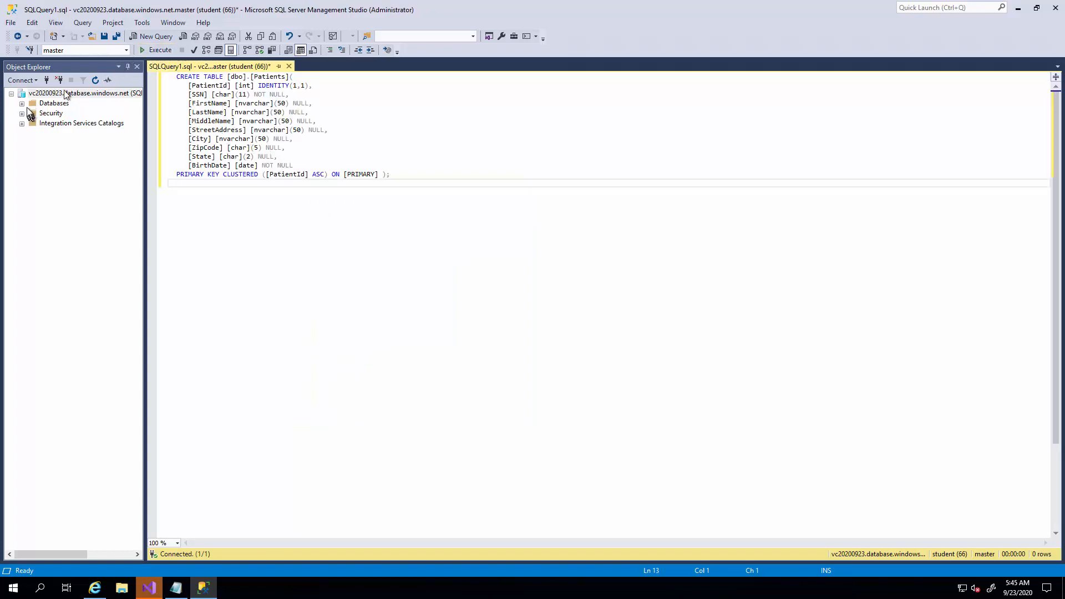
Set the query's target database to medical and execute the Patients table script.
left_click(127, 51)
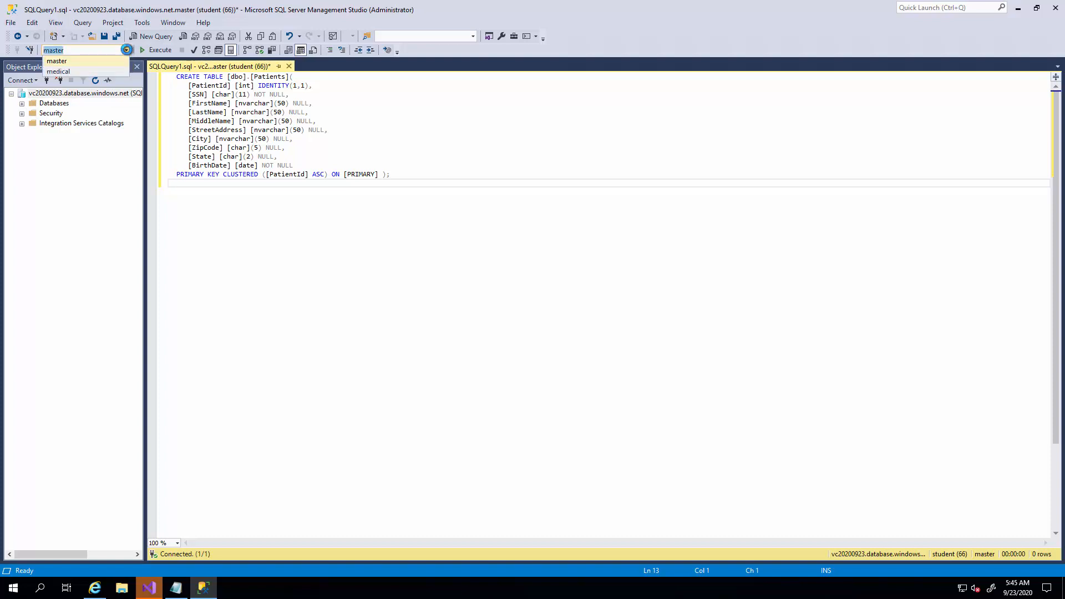
left_click(112, 68)
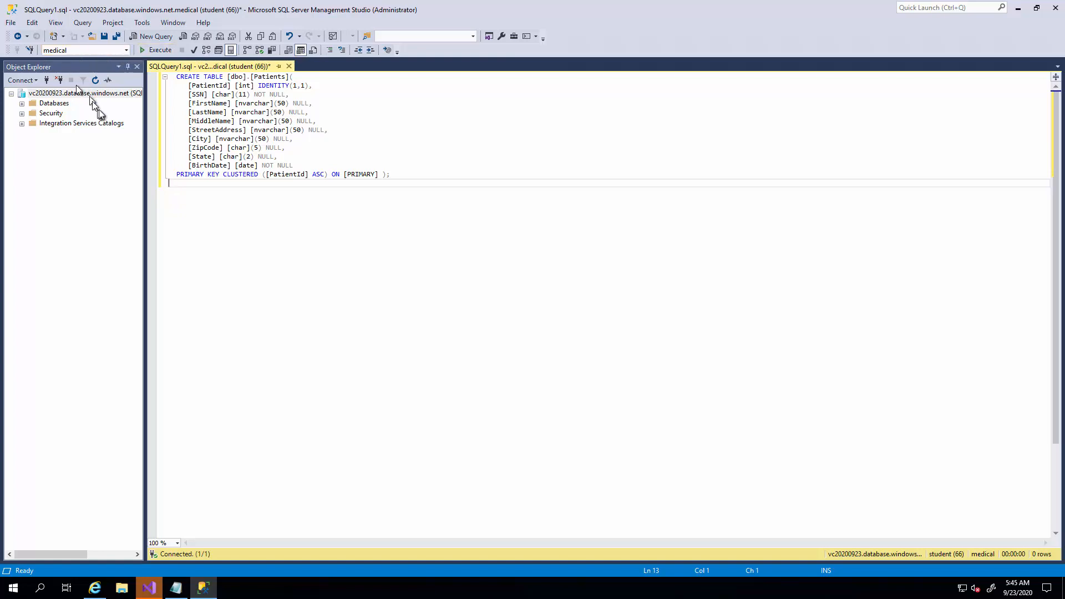
scroll(260, 299, "up", 8)
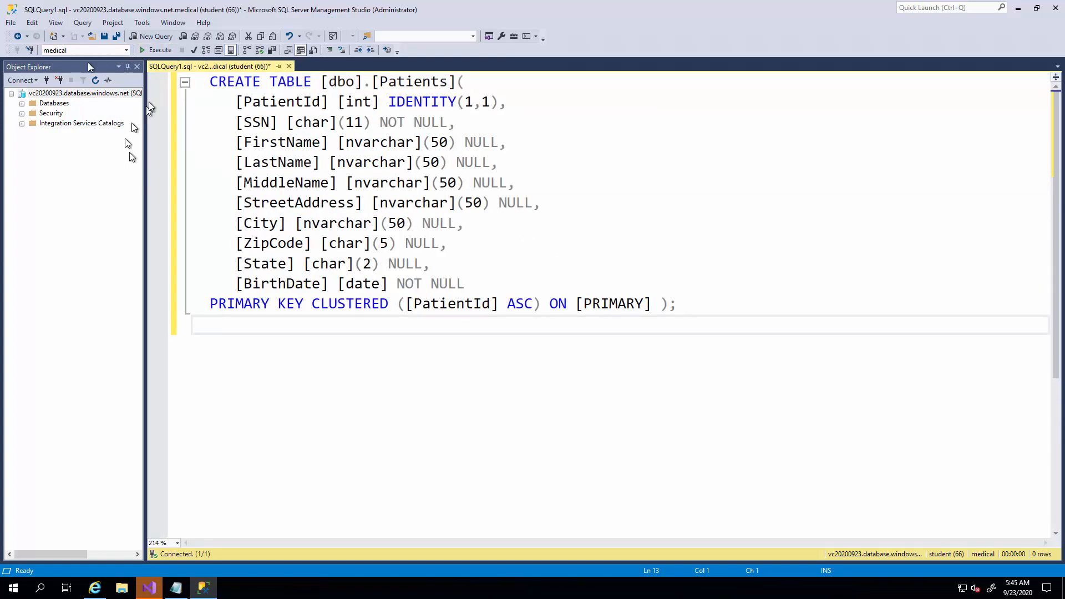
left_click(152, 52)
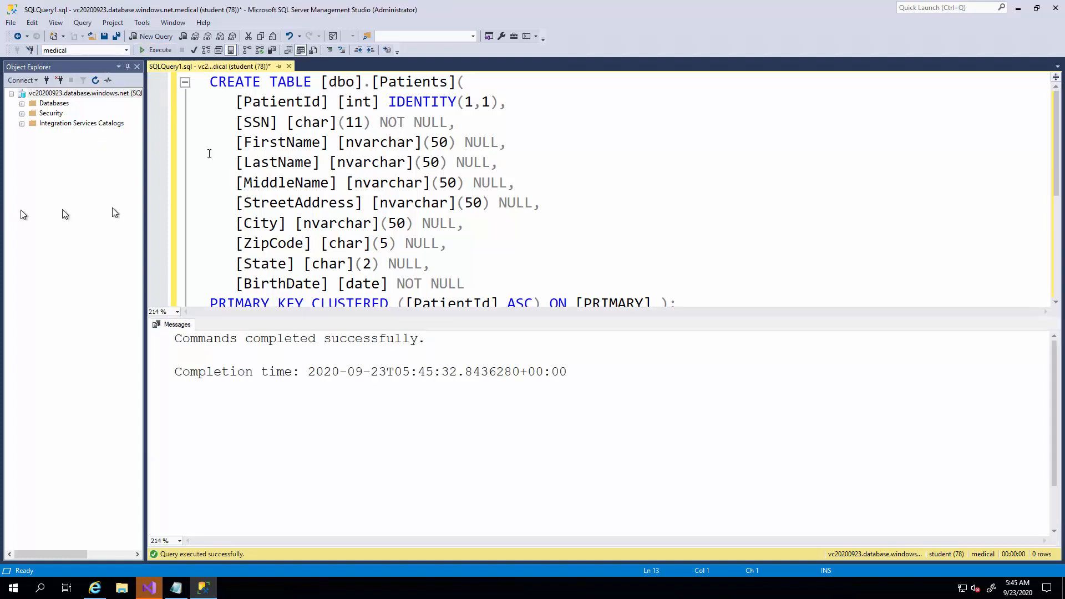
Locate dbo.Patients among the medical database's tables and start Encrypt Columns for it, proceeding to the column selection.
left_click(22, 104)
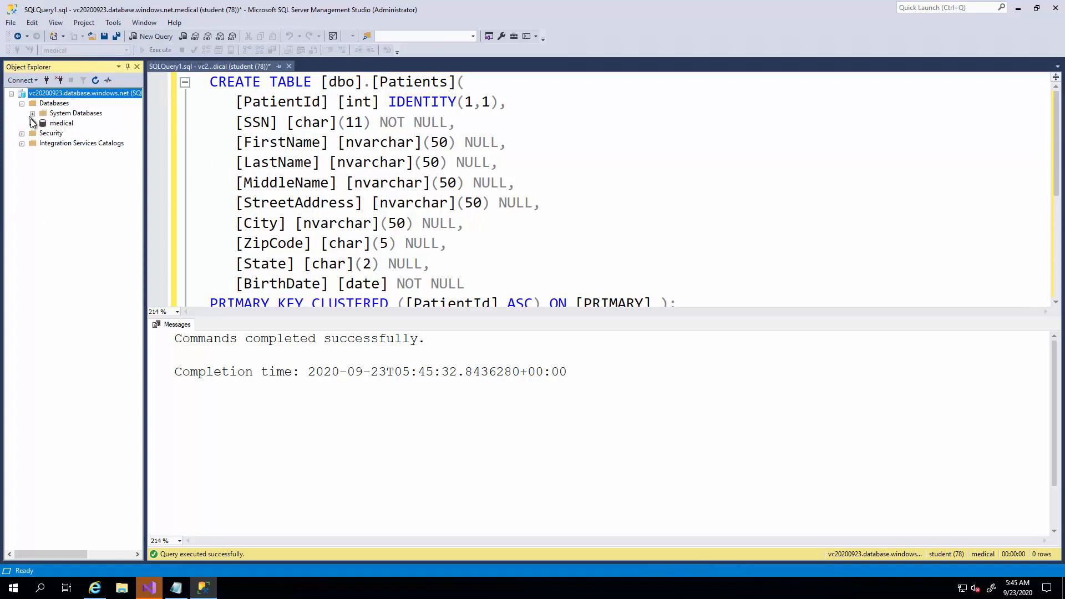
left_click(33, 123)
left_click(43, 144)
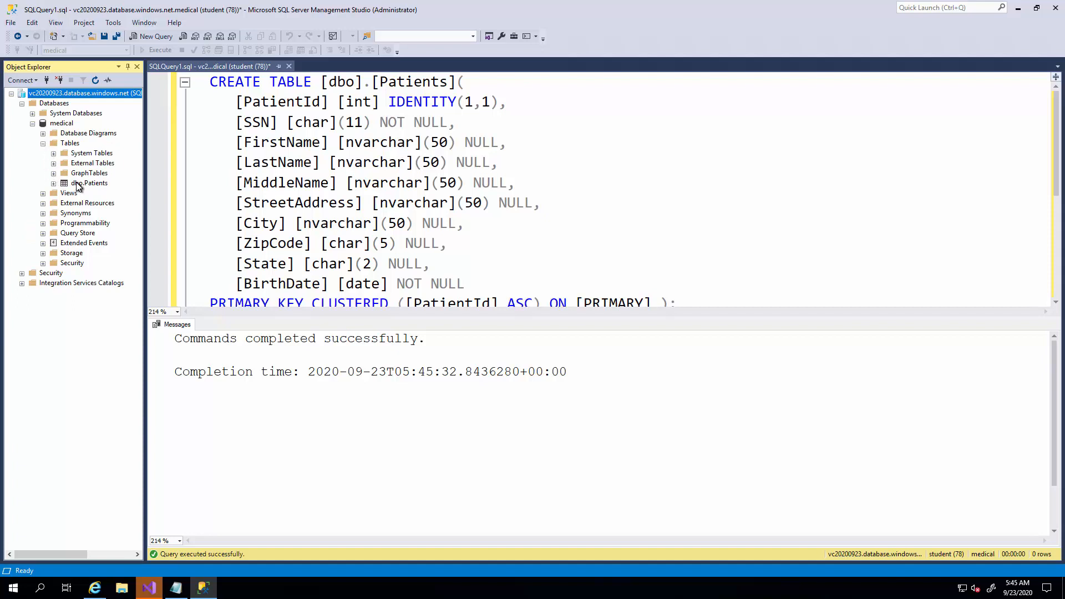
left_click(77, 184)
right_click(77, 187)
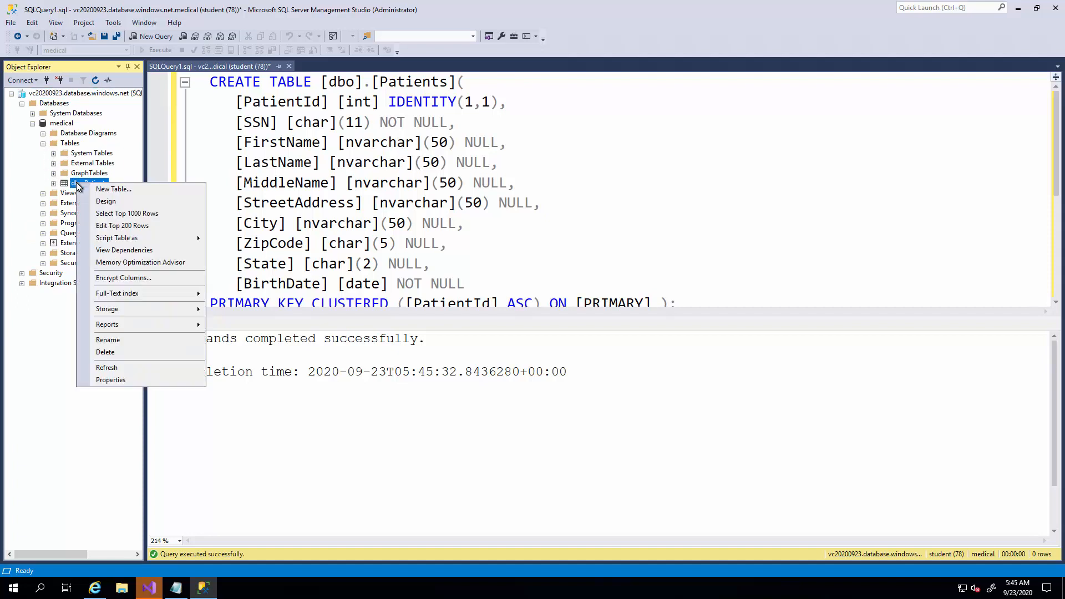
left_click(132, 280)
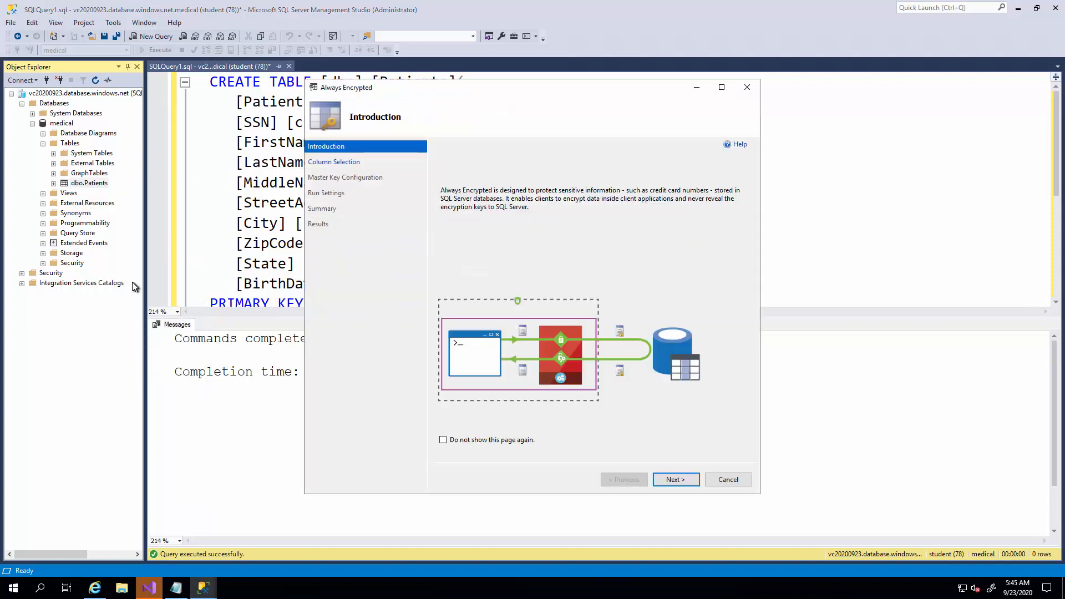
left_click(671, 478)
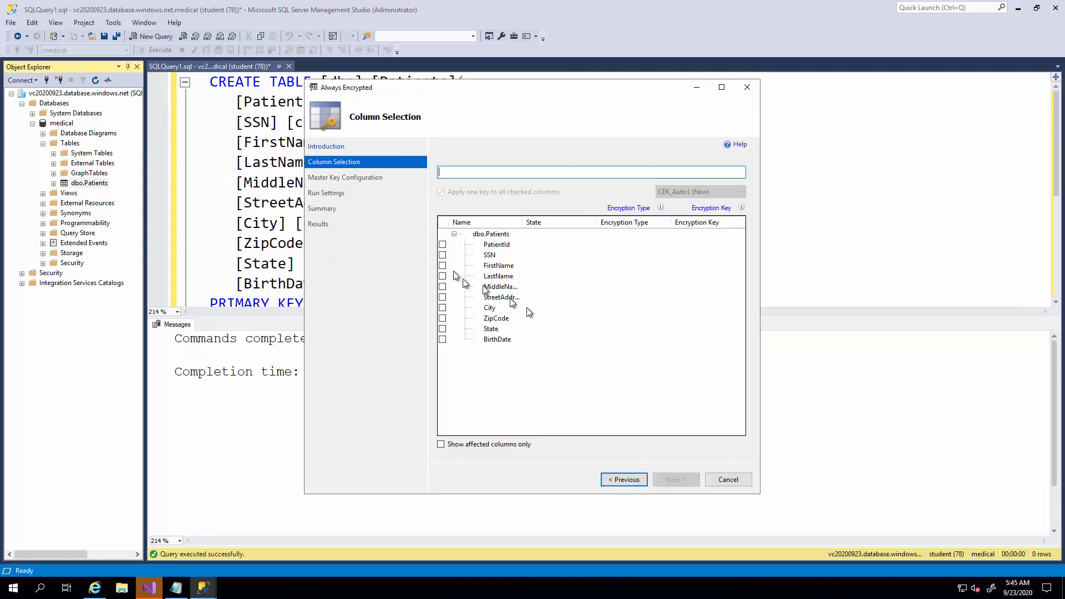
Set Deterministic encryption for the SSN column and Randomized encryption for the BirthDate column, and continue to the master key configuration.
left_click(442, 256)
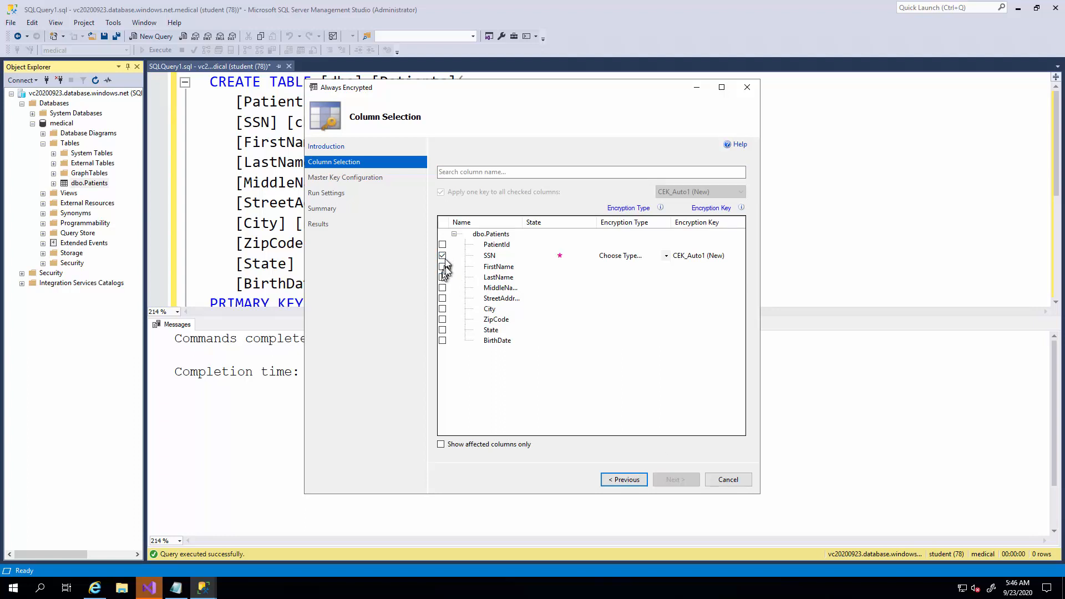
left_click(442, 340)
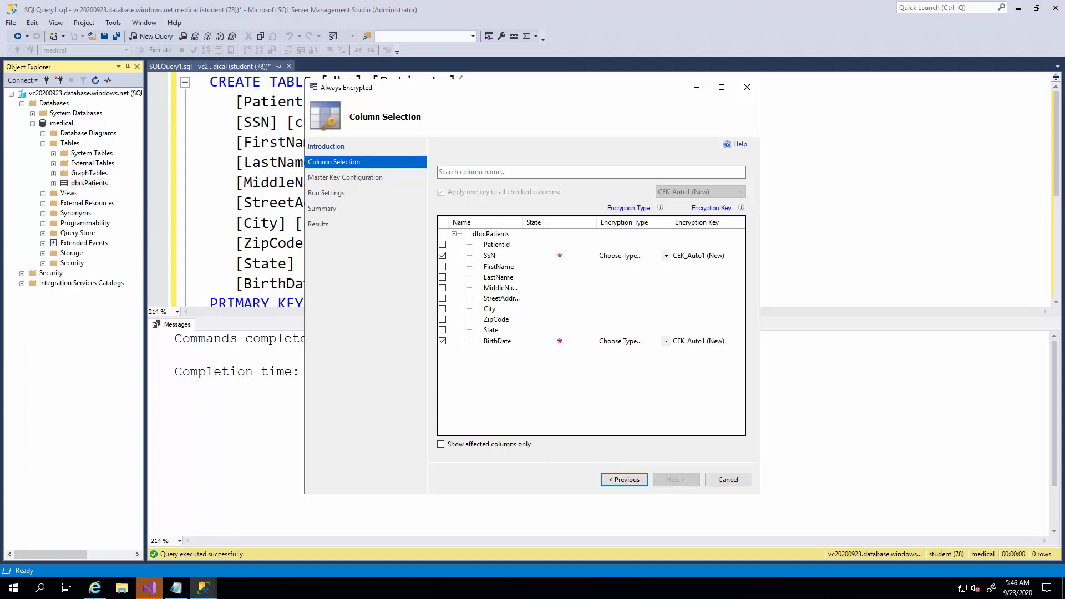
left_click(659, 257)
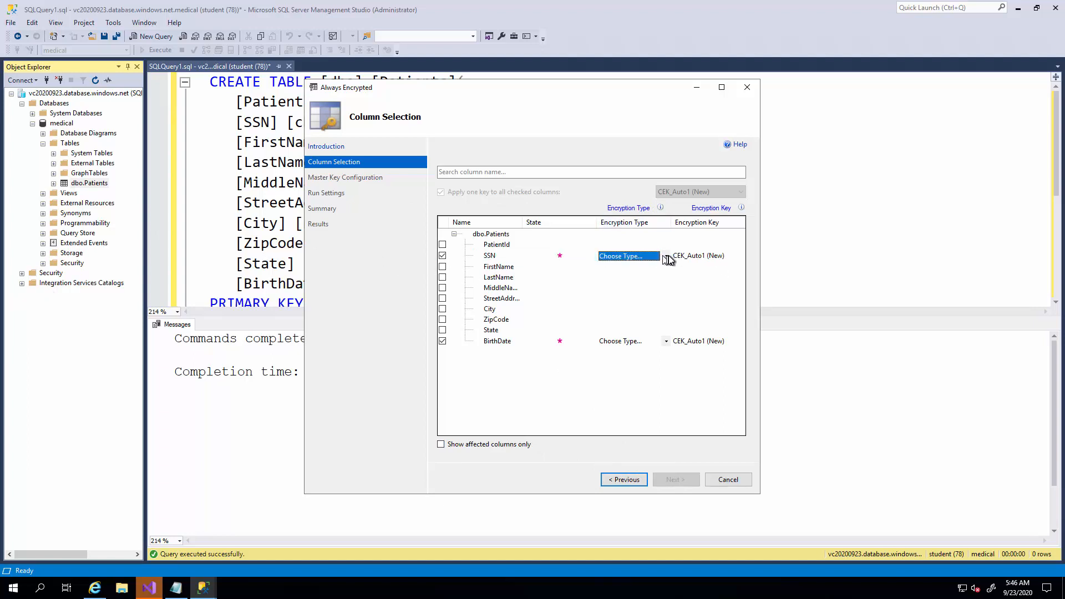
left_click(665, 256)
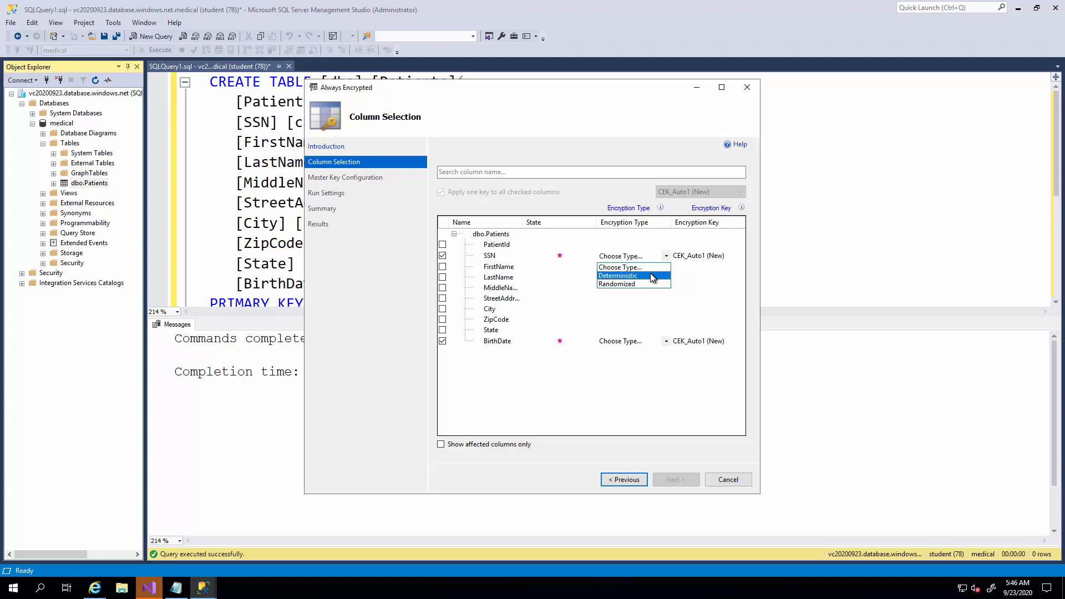
left_click(653, 276)
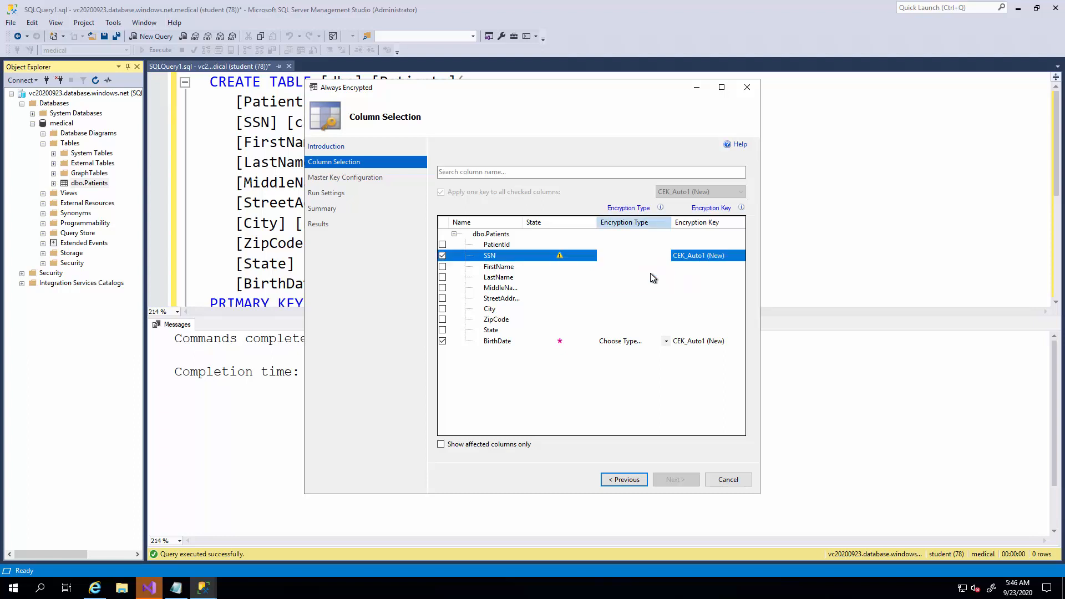
left_click(662, 343)
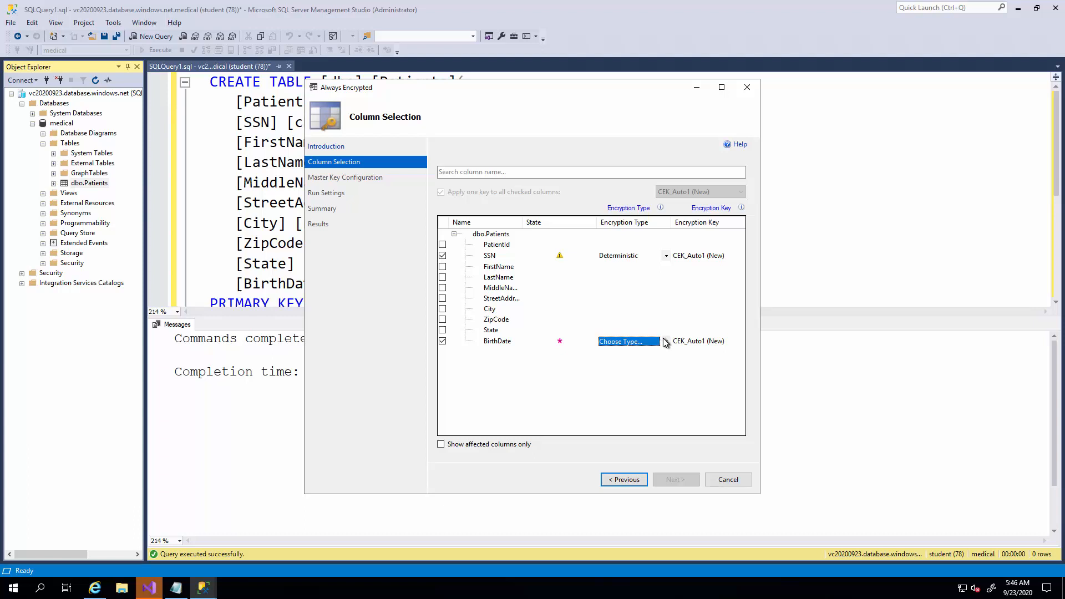
left_click(665, 342)
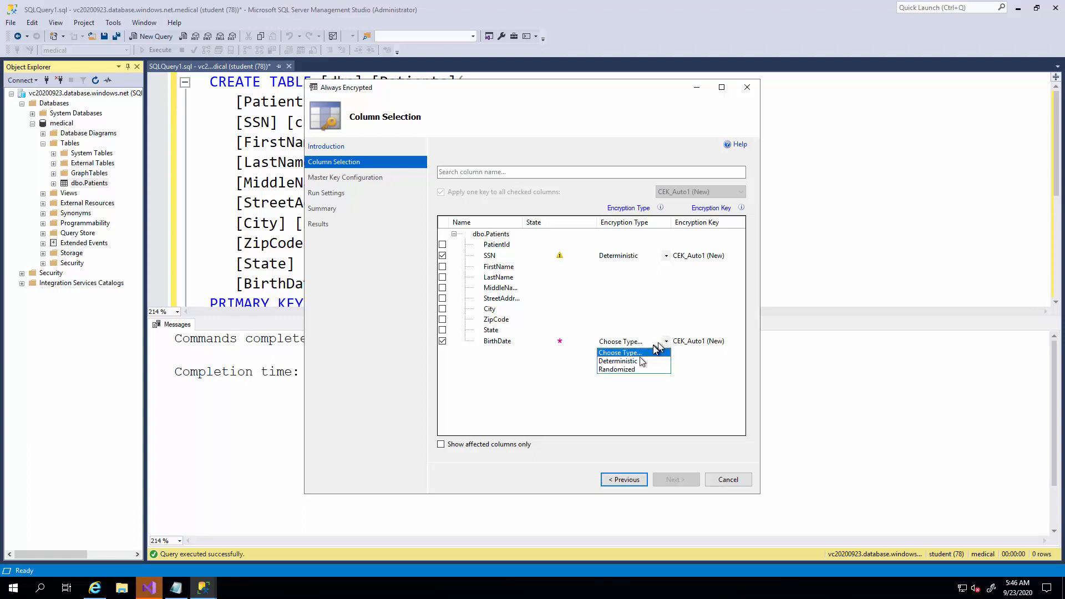
left_click(638, 370)
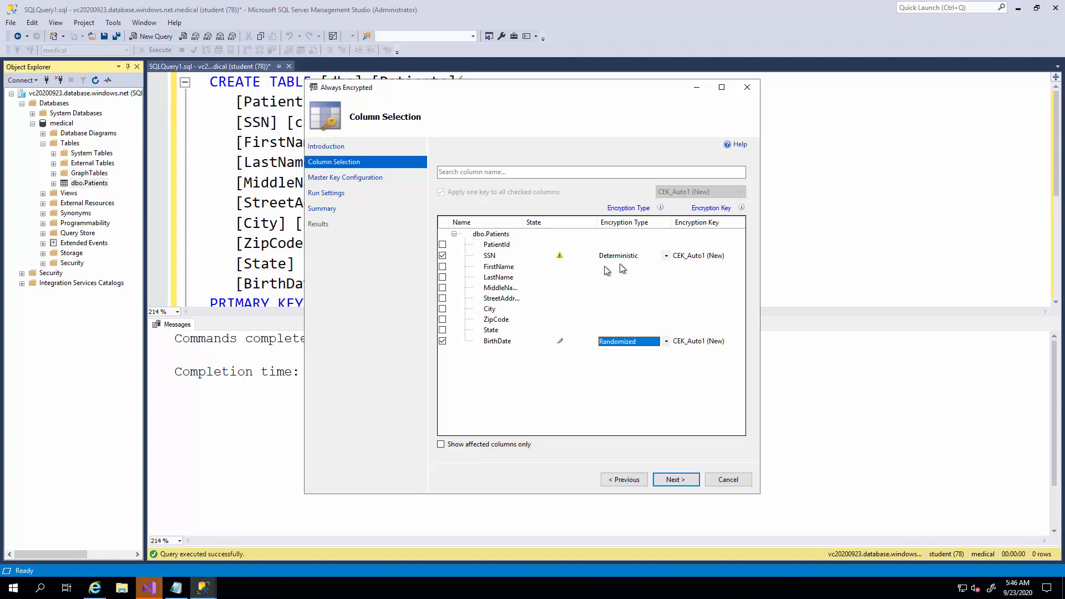
left_click(671, 481)
left_click(665, 481)
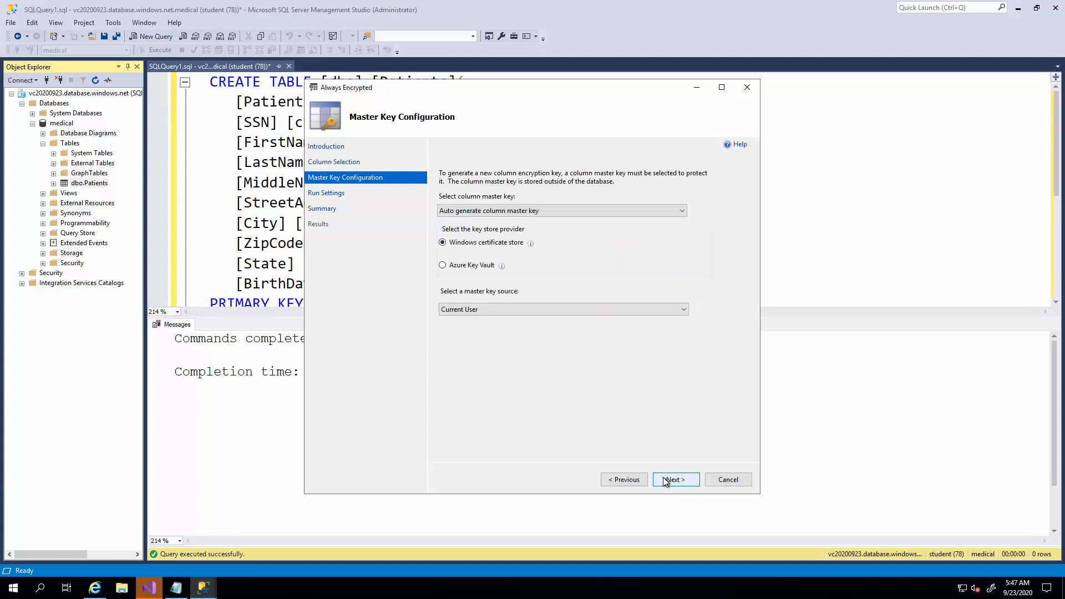
Choose Azure Key Vault as the key store provider and sign in to Microsoft Azure with the account e-mail and password.
left_click(442, 266)
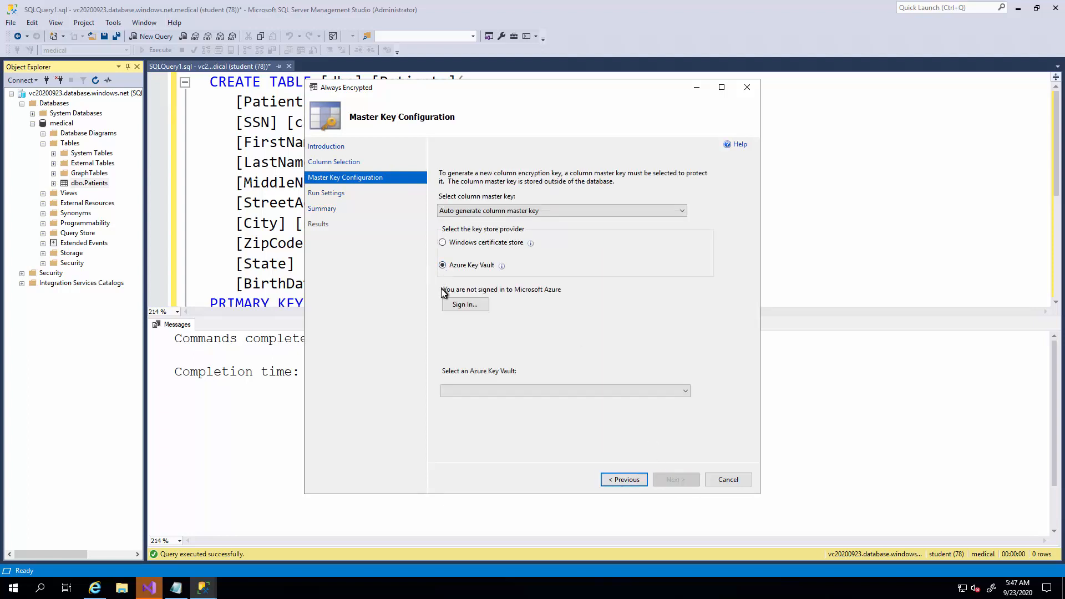
left_click(465, 305)
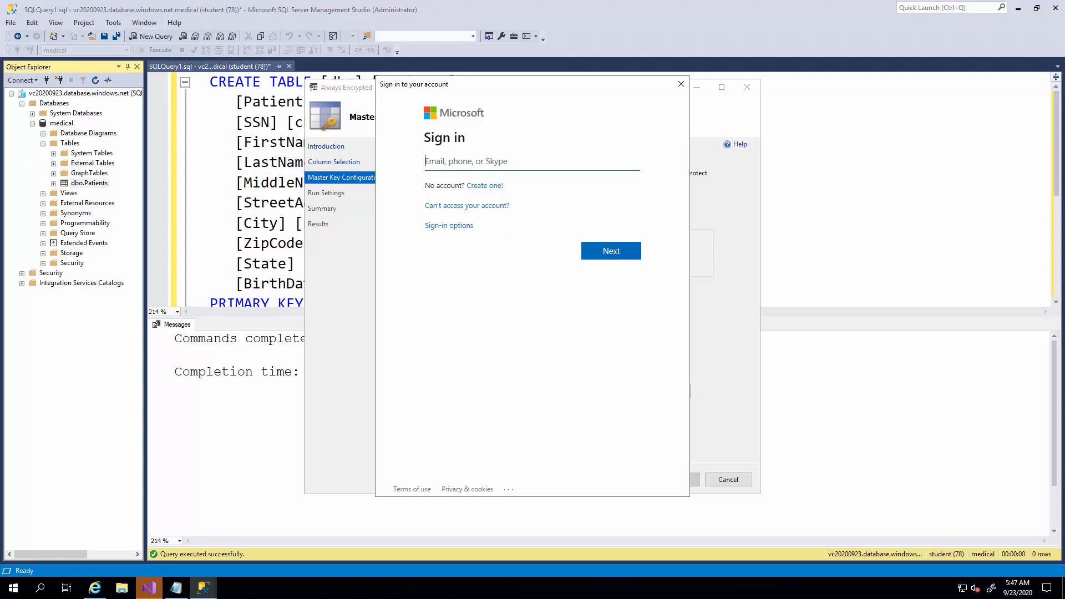
key("ctrl+v")
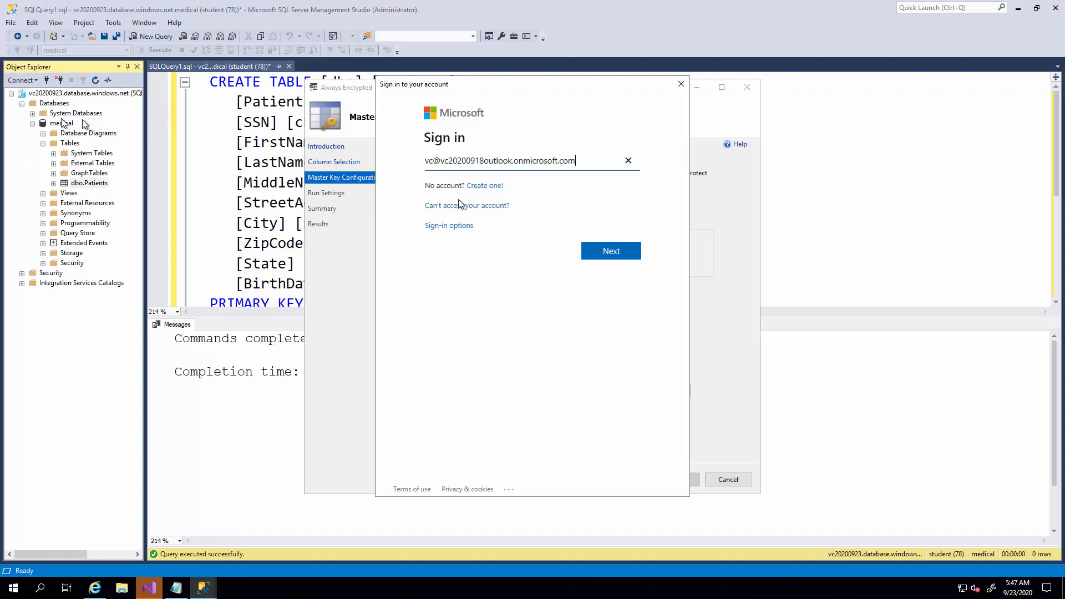
left_click(620, 264)
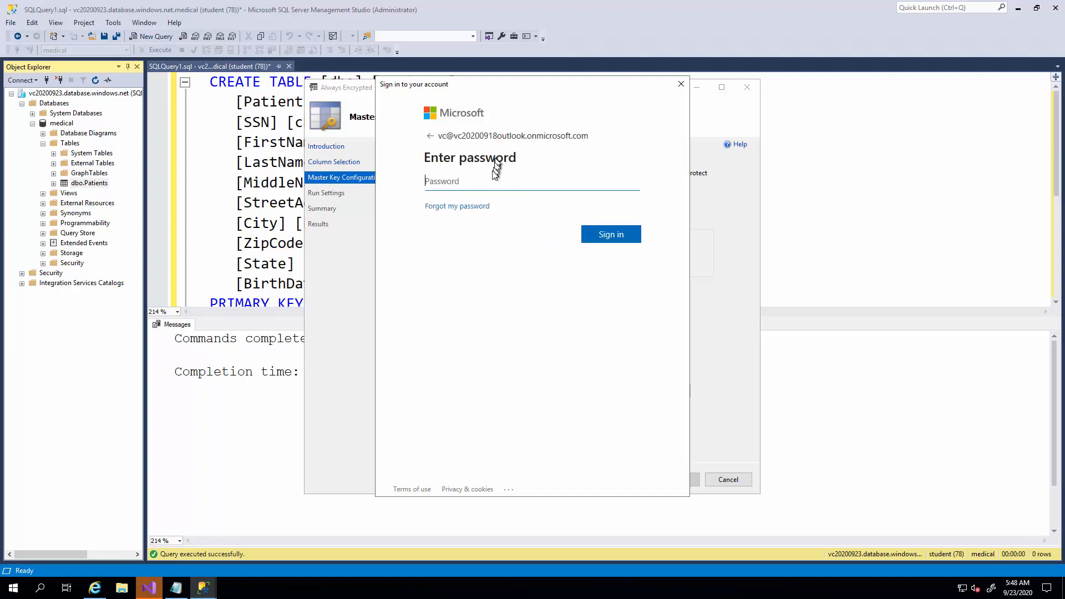
key("ctrl+v")
left_click(610, 241)
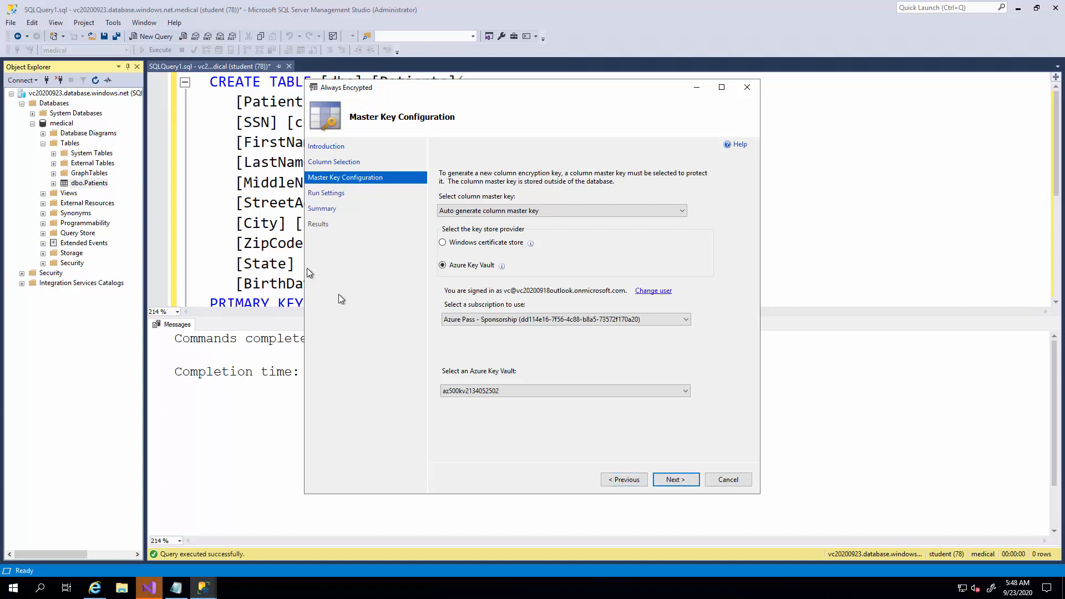
Accept the Azure Pass - Sponsorship subscription and its key vault, run the encryption immediately with the signed-in account, and close the finished wizard.
left_click(471, 319)
left_click(472, 319)
left_click(672, 481)
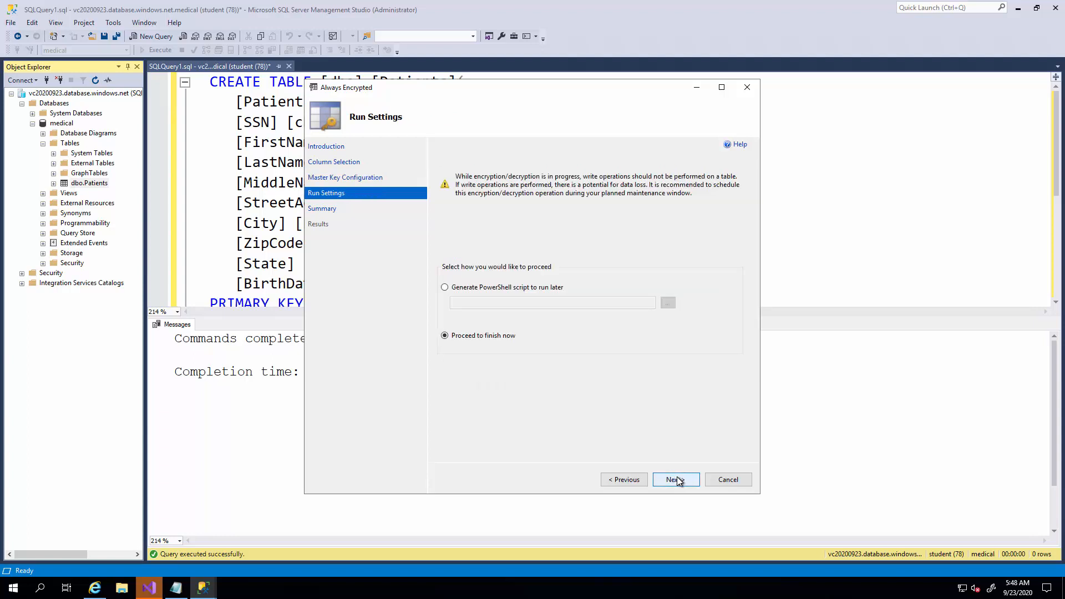
left_click(678, 480)
left_click(678, 480)
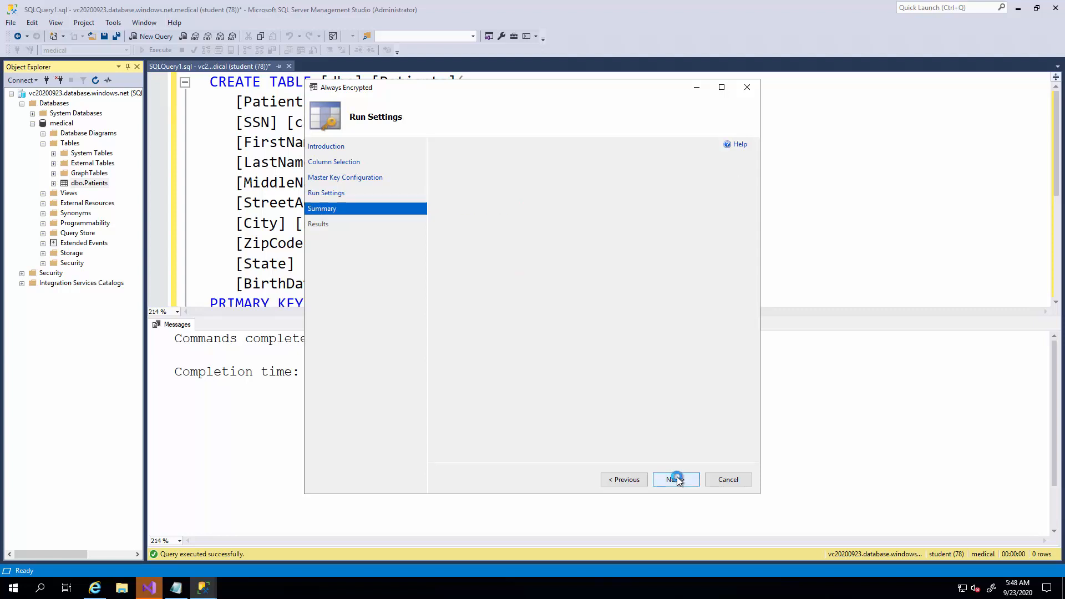
left_click(677, 479)
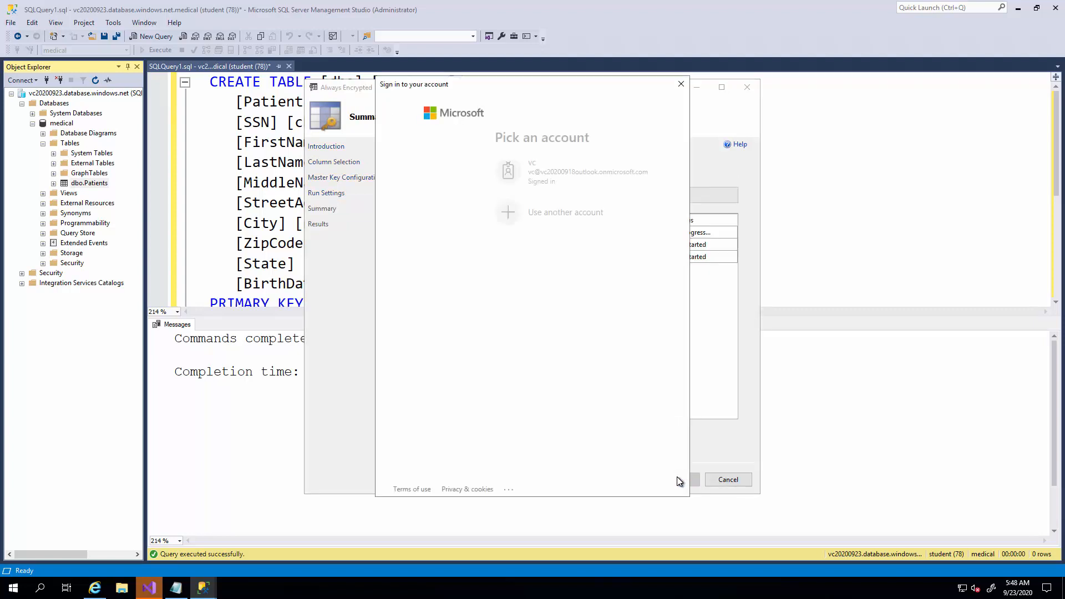
left_click(464, 189)
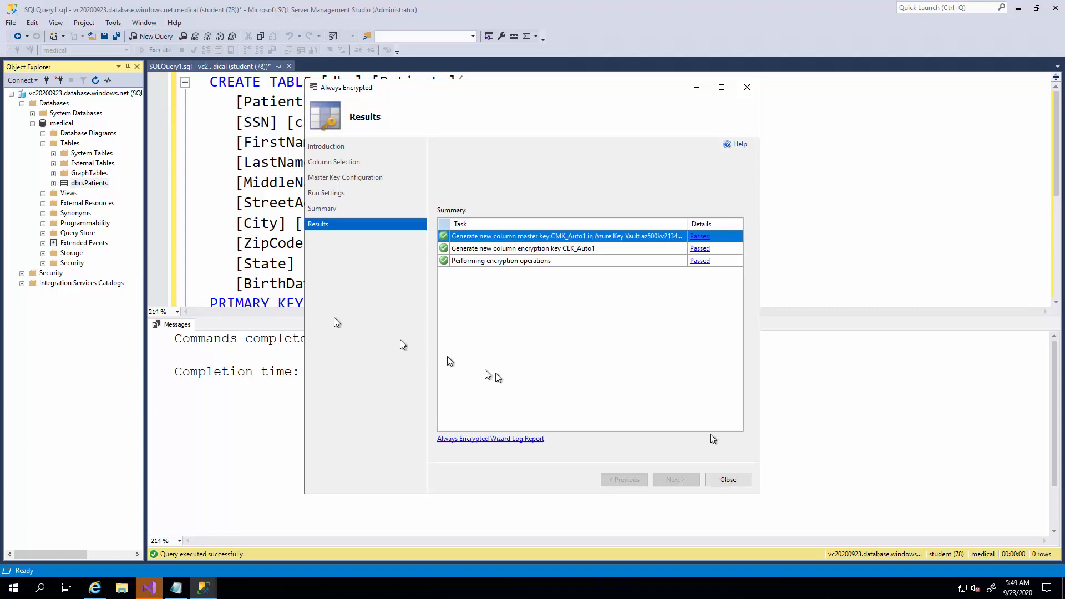
left_click(747, 479)
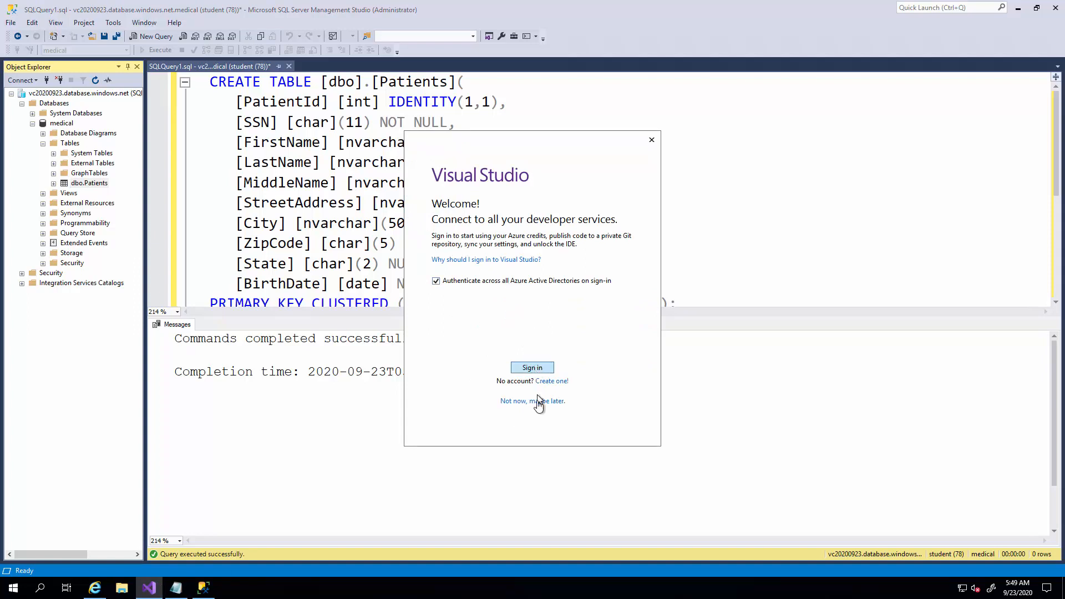
Skip the Visual Studio sign-in and start it with the General development settings and the Blue theme.
left_click(538, 402)
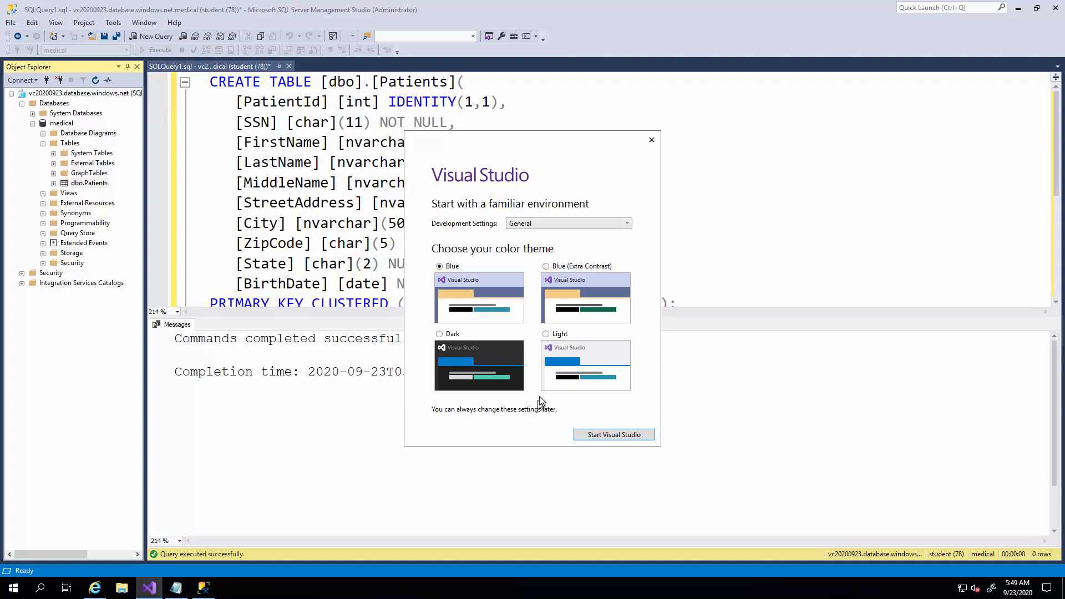
left_click(606, 434)
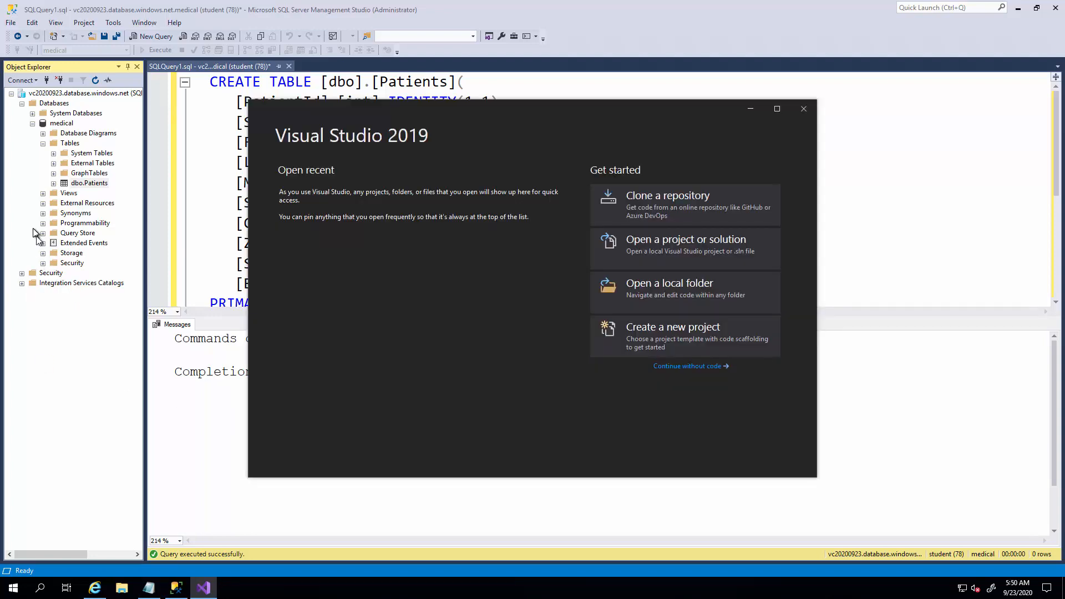
In the medical database's security objects, examine the Always Encrypted column master keys and column encryption keys.
left_click(43, 263)
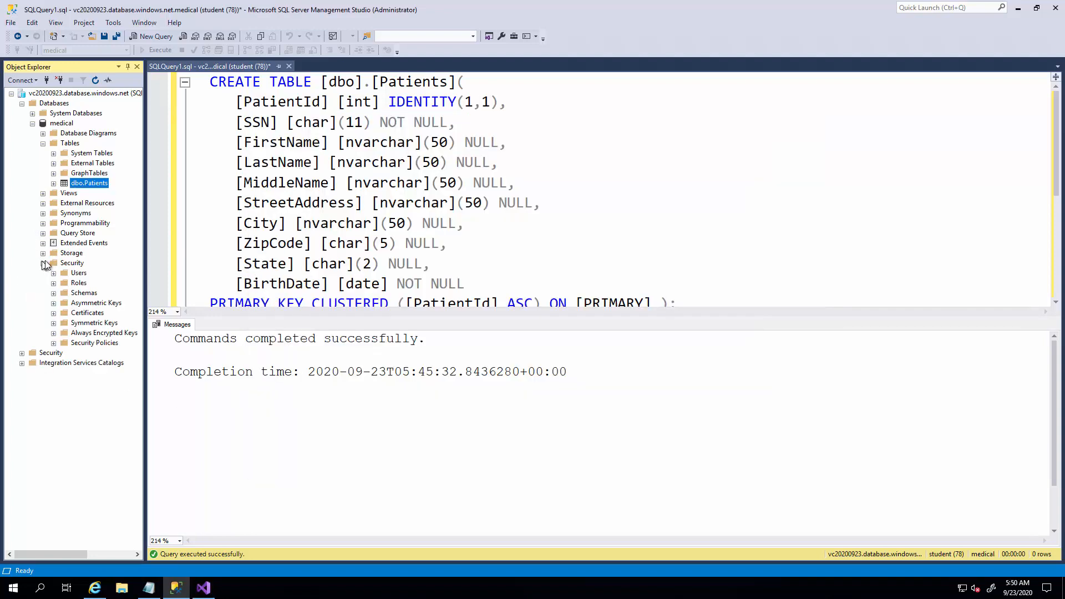
left_click(53, 333)
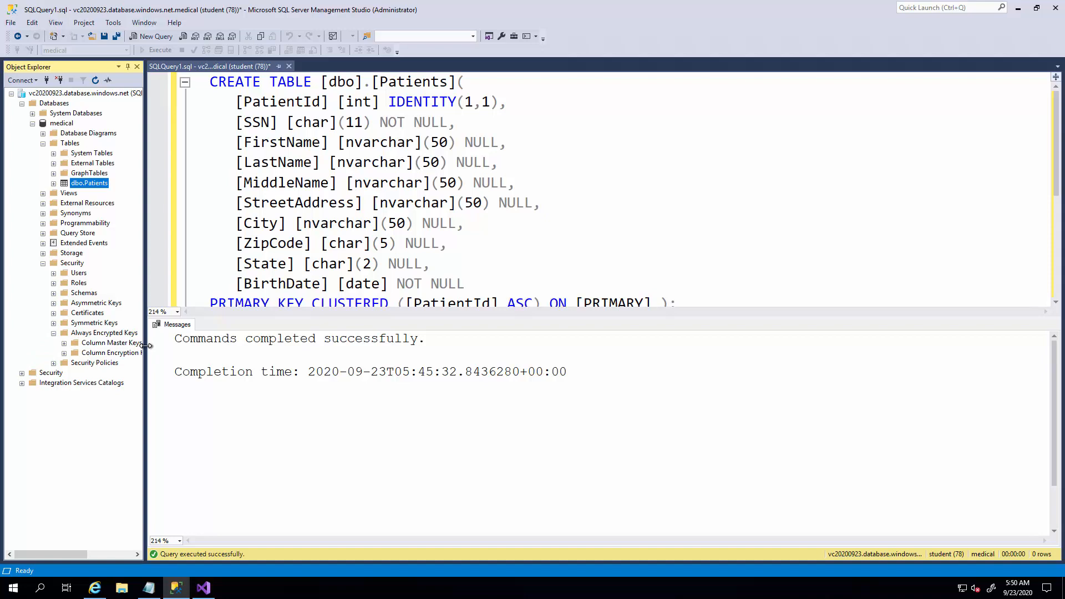
left_click_drag(146, 346, 222, 347)
left_click(65, 343)
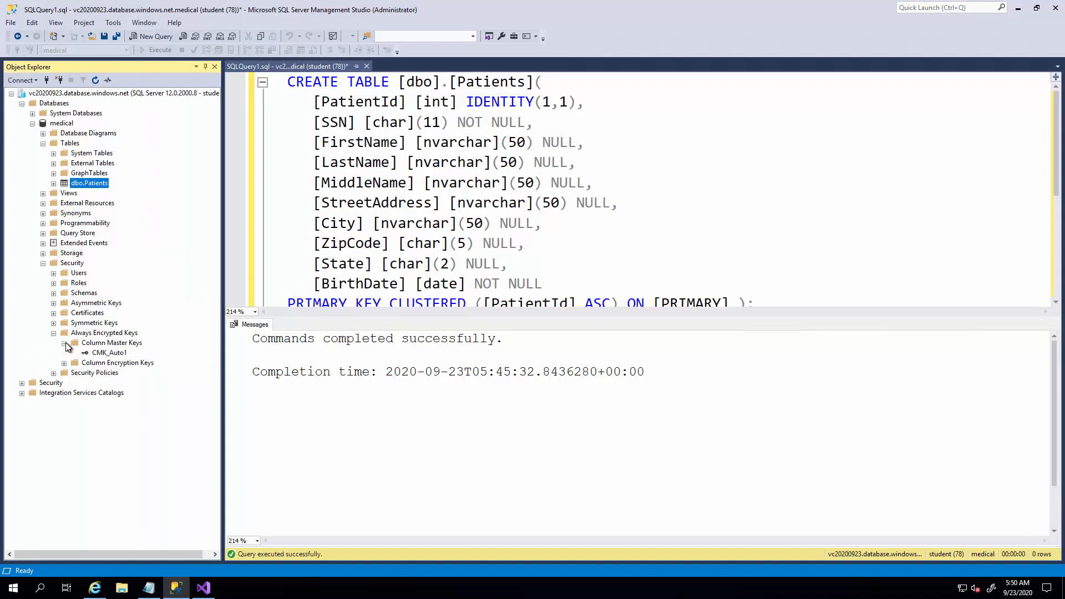
left_click(64, 364)
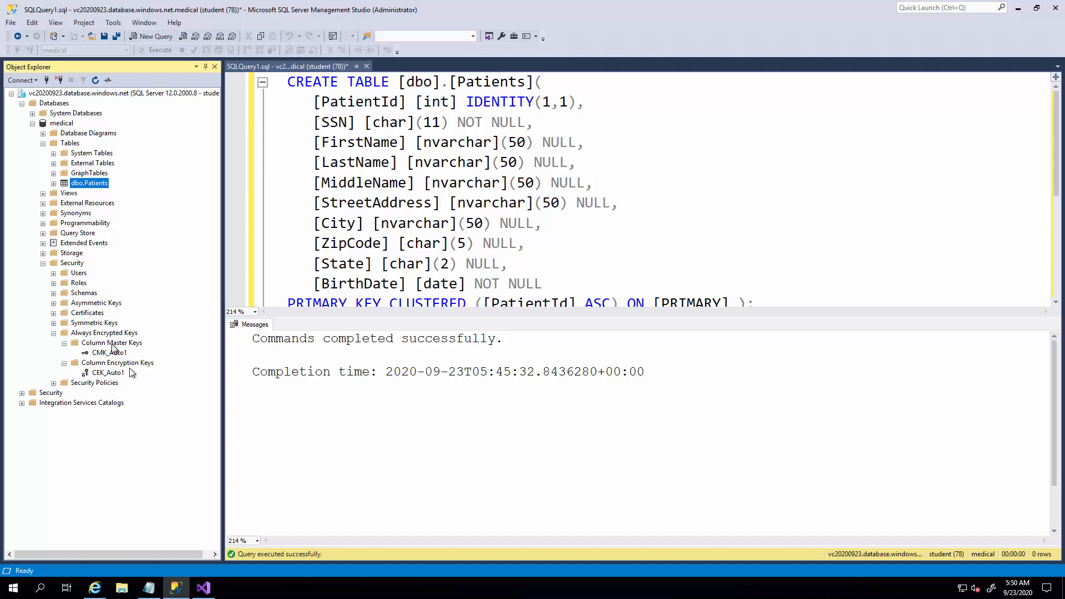
Switch to Visual Studio 2019 and begin creating a new project.
left_click(204, 587)
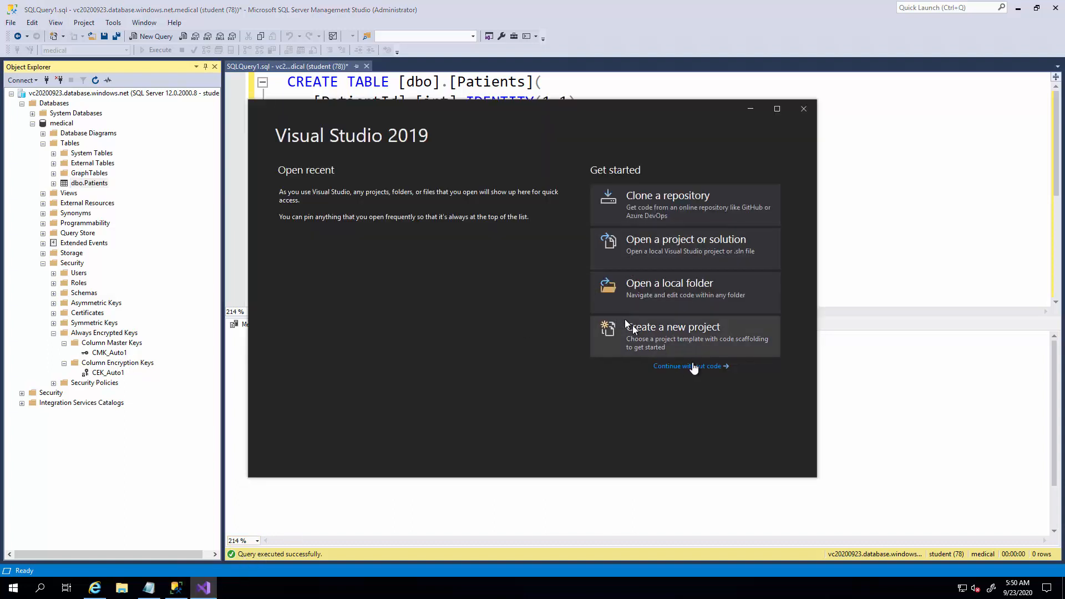
left_click(684, 329)
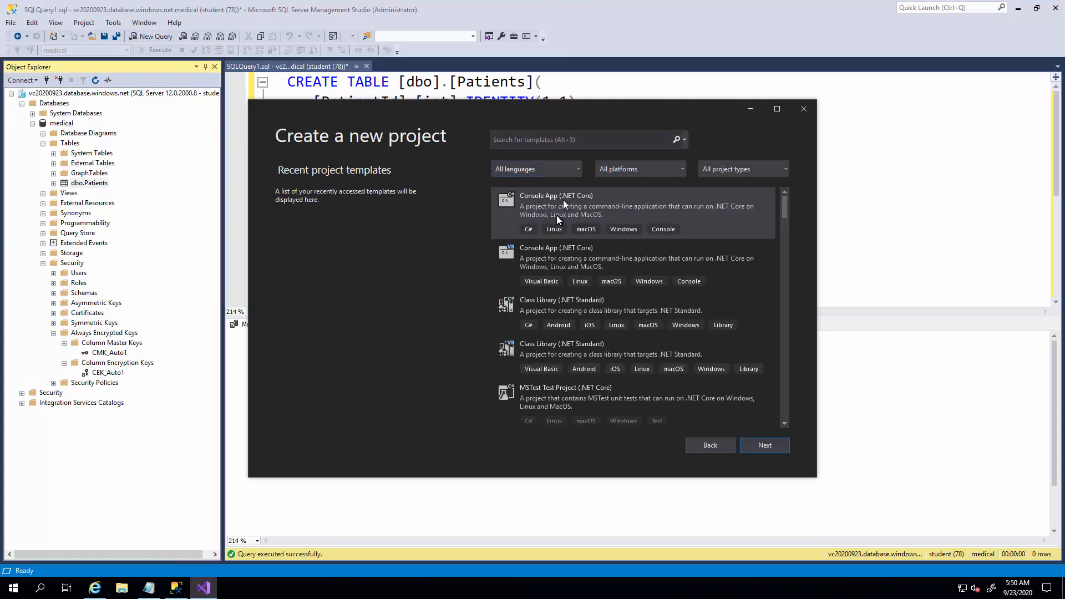
left_click(633, 214)
left_click(764, 447)
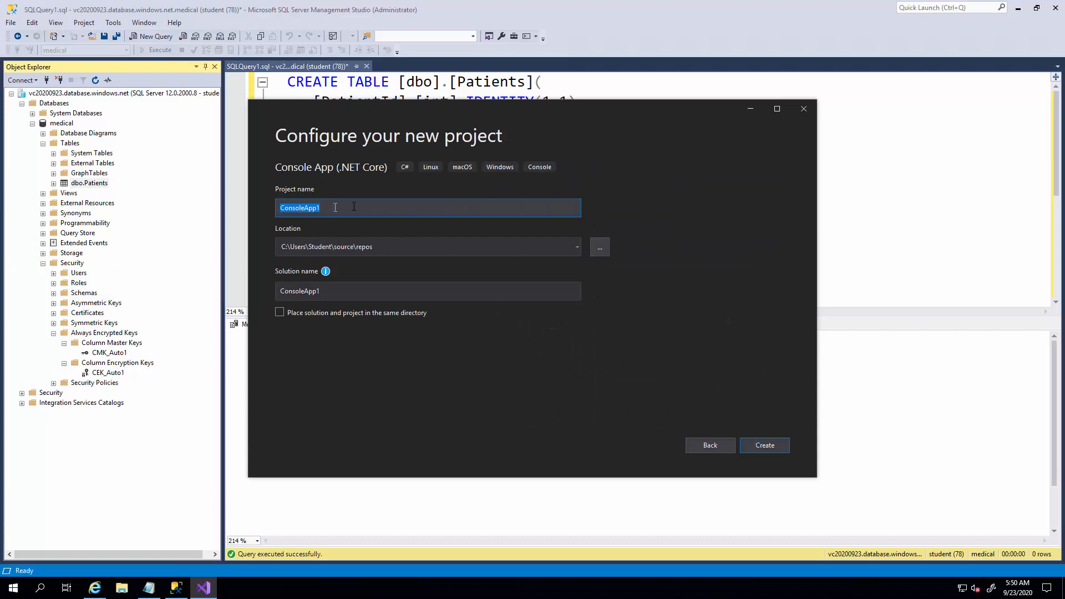
type("OpsEncrypt")
left_click(777, 447)
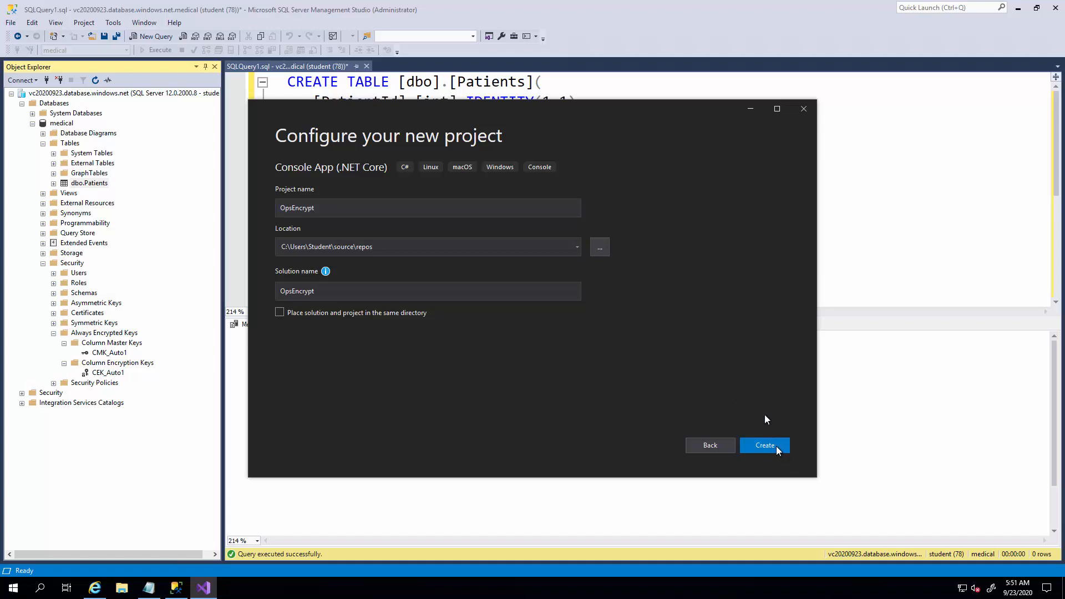
left_click(730, 447)
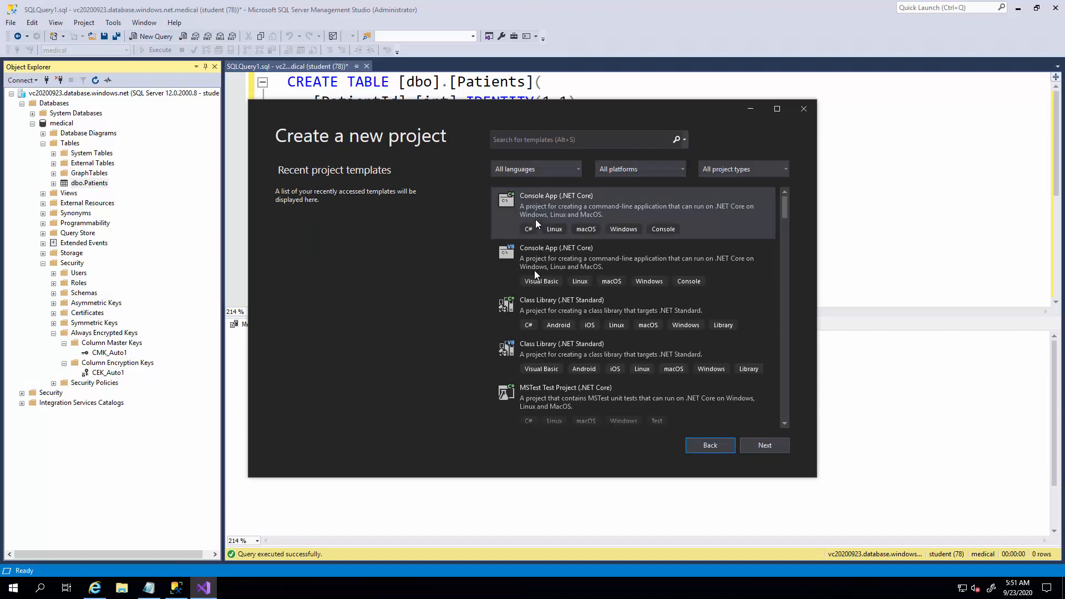
Create a C# Console App (.NET Framework) project named OpsEncrypt from the console templates, targeting .NET Framework 4.7.2.
left_click(511, 142)
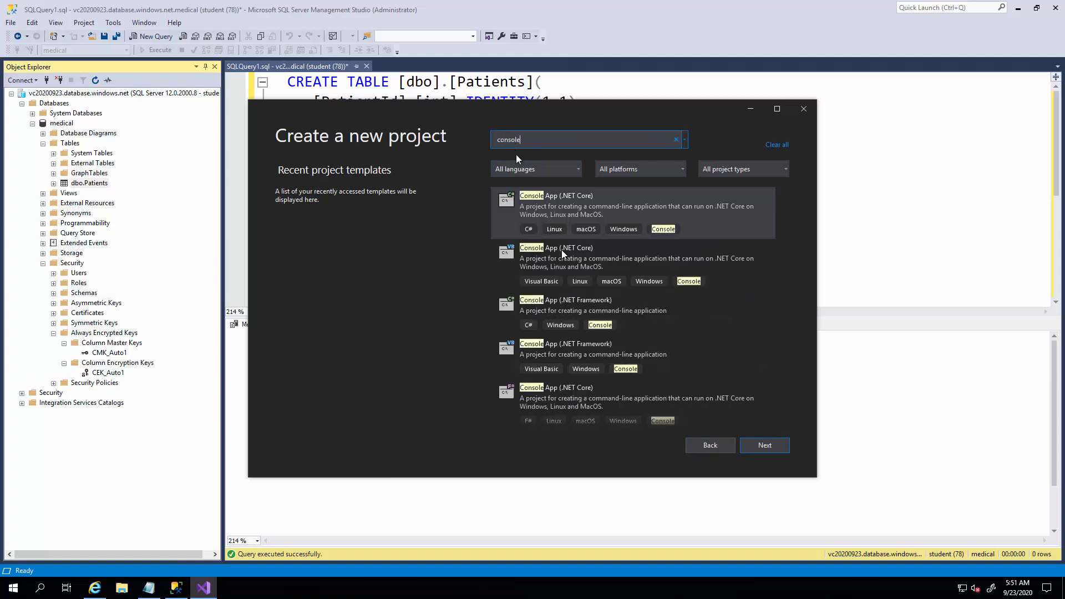
left_click(569, 301)
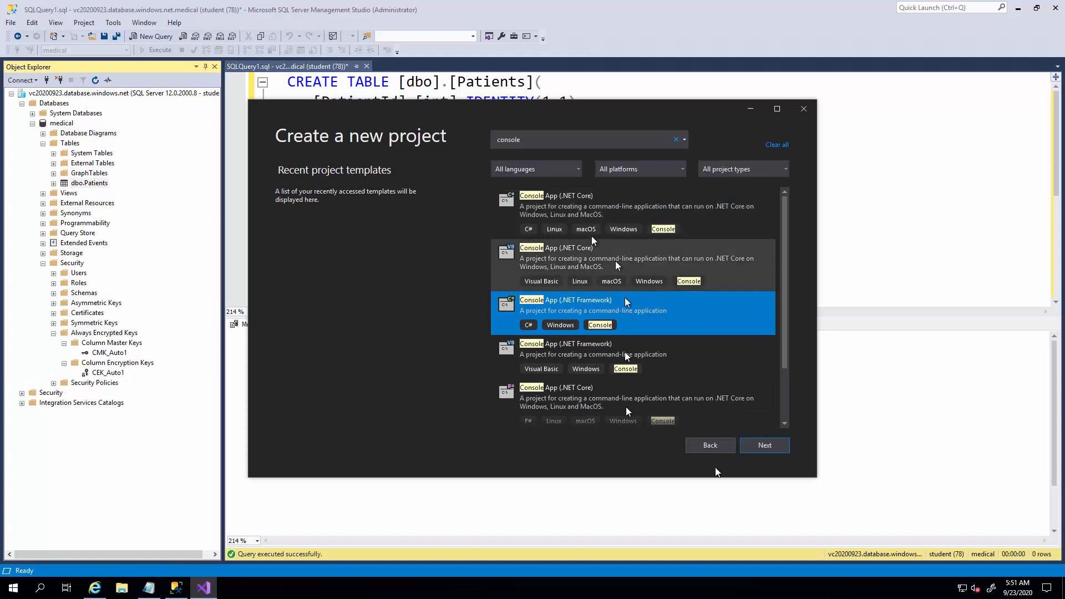
left_click(765, 446)
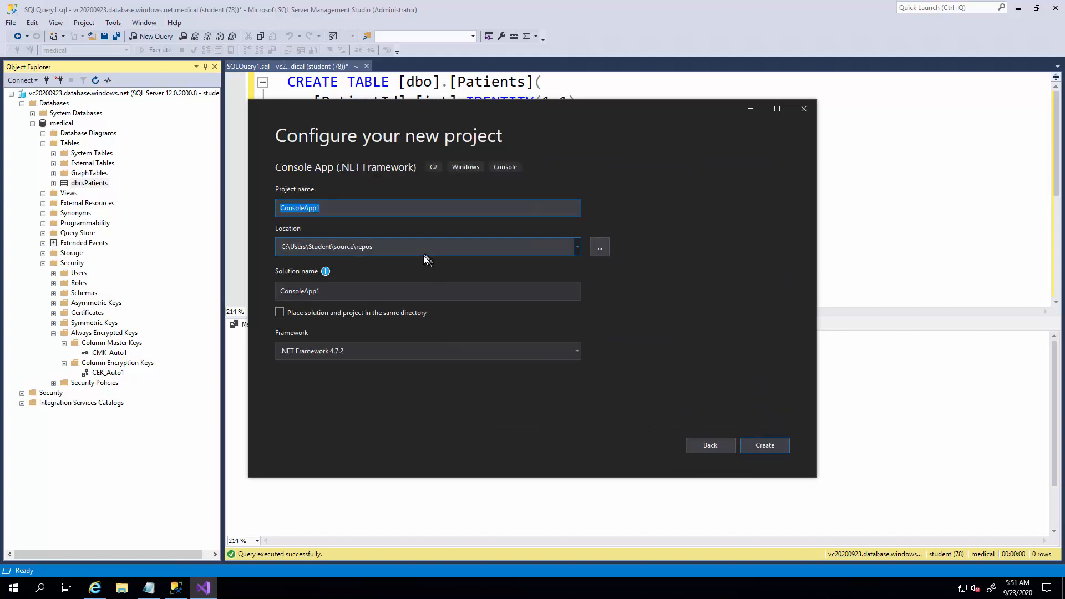
type("OpsEncrypt")
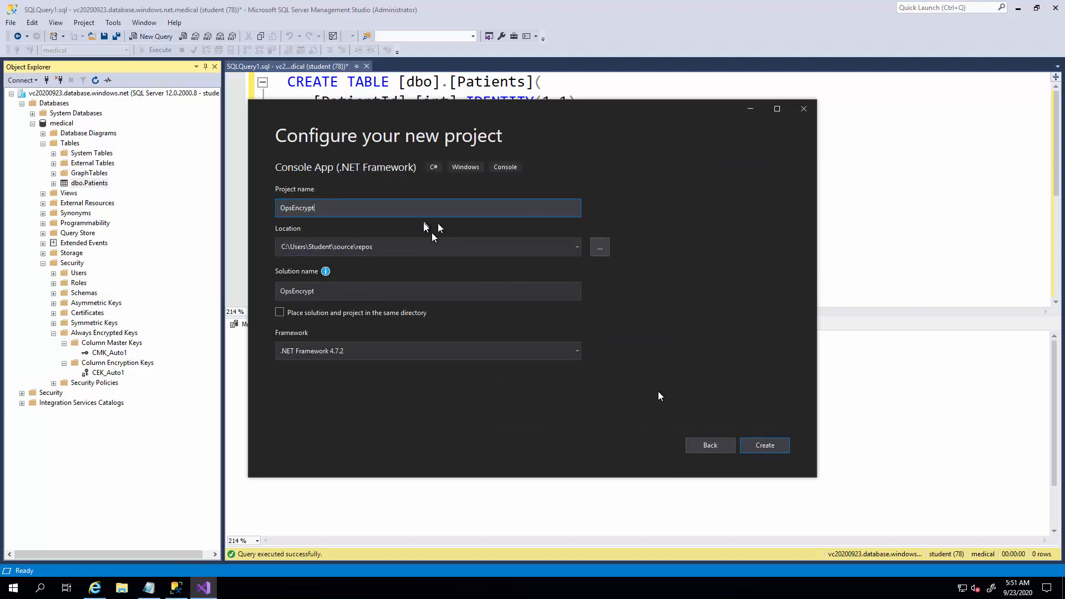
left_click(771, 448)
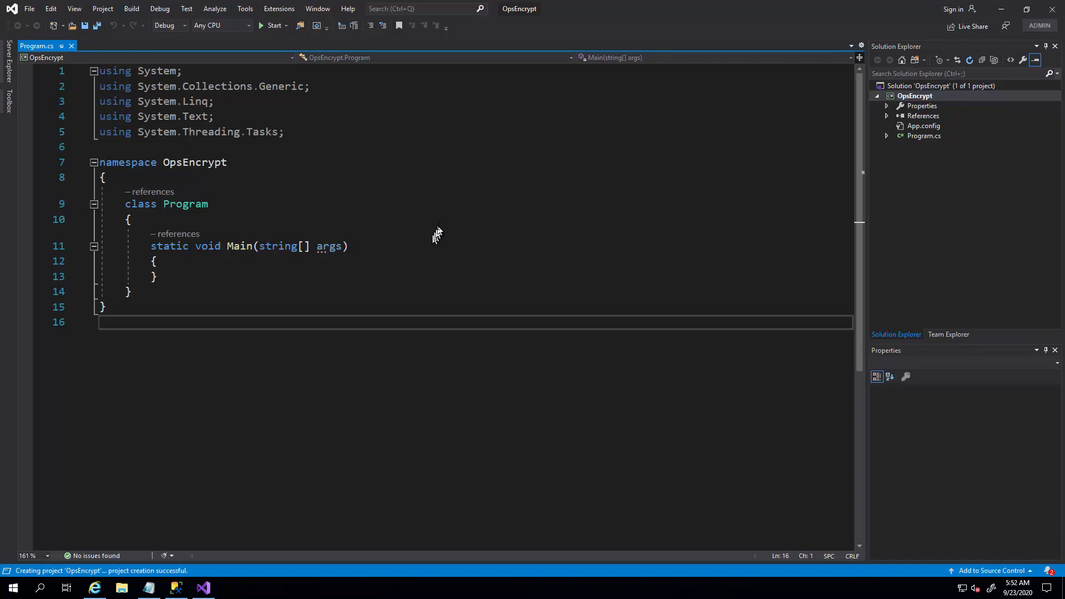
Replace all the generated code in Program.cs with the copied AlwaysEncryptedConsoleAKVApp sample code.
left_click(438, 224)
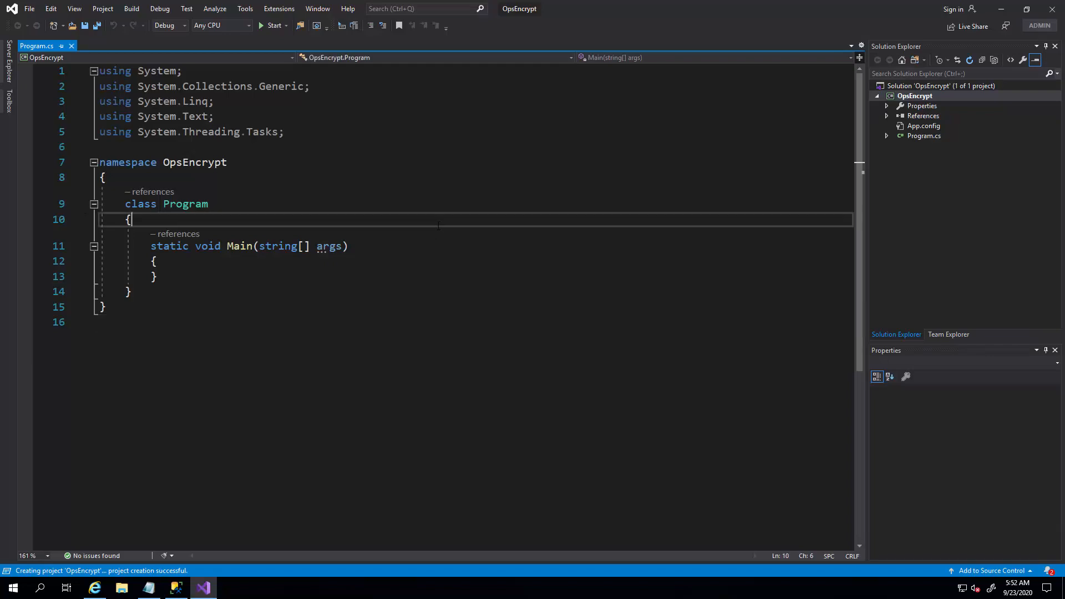
key("ctrl+a")
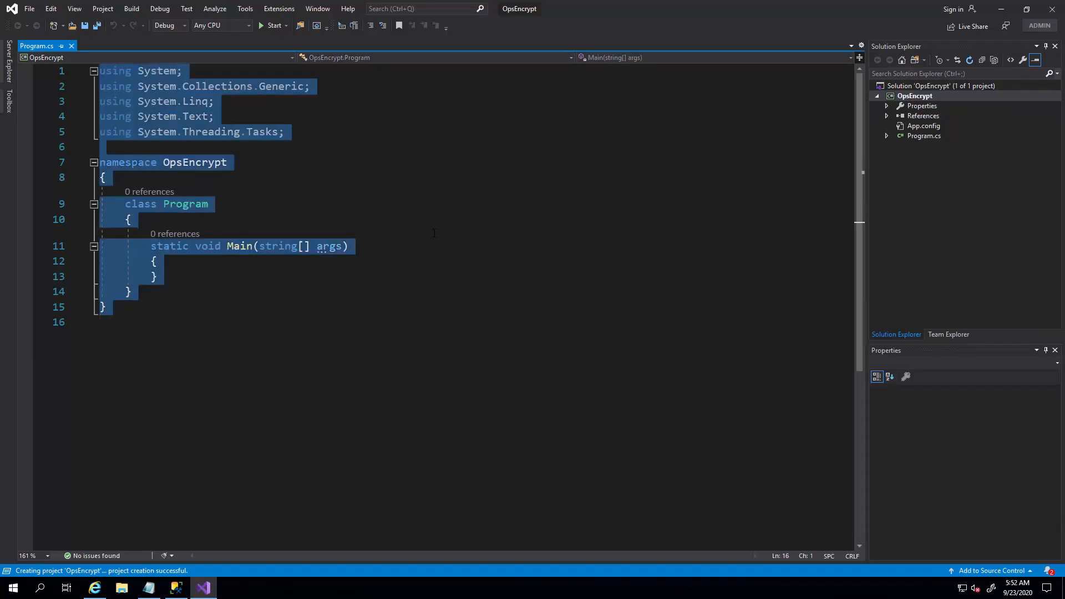
key("ctrl+v")
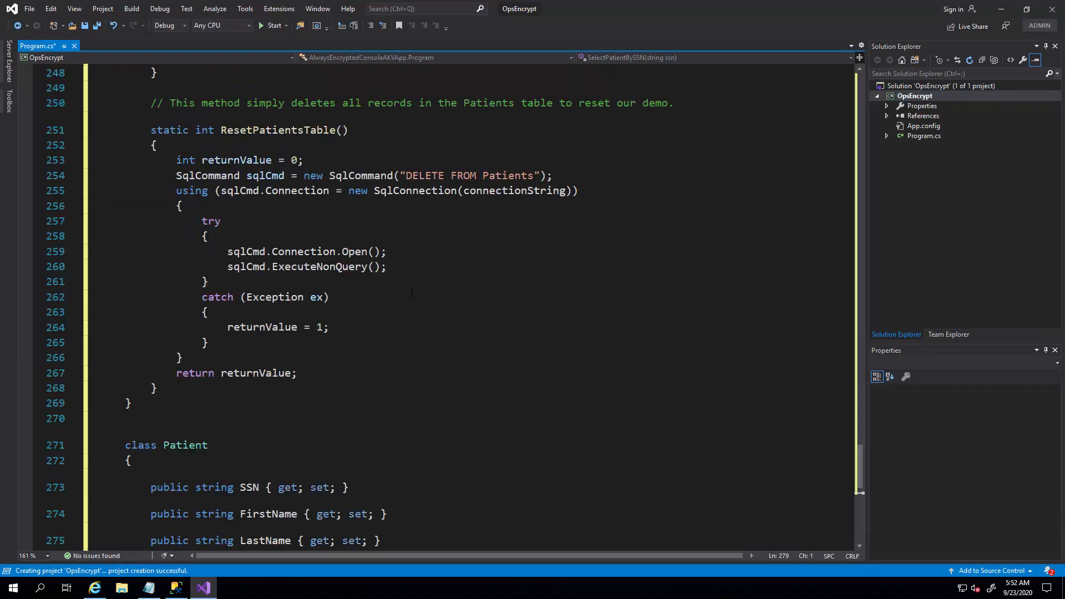
scroll(412, 292, "up", 11)
scroll(412, 292, "up", 7)
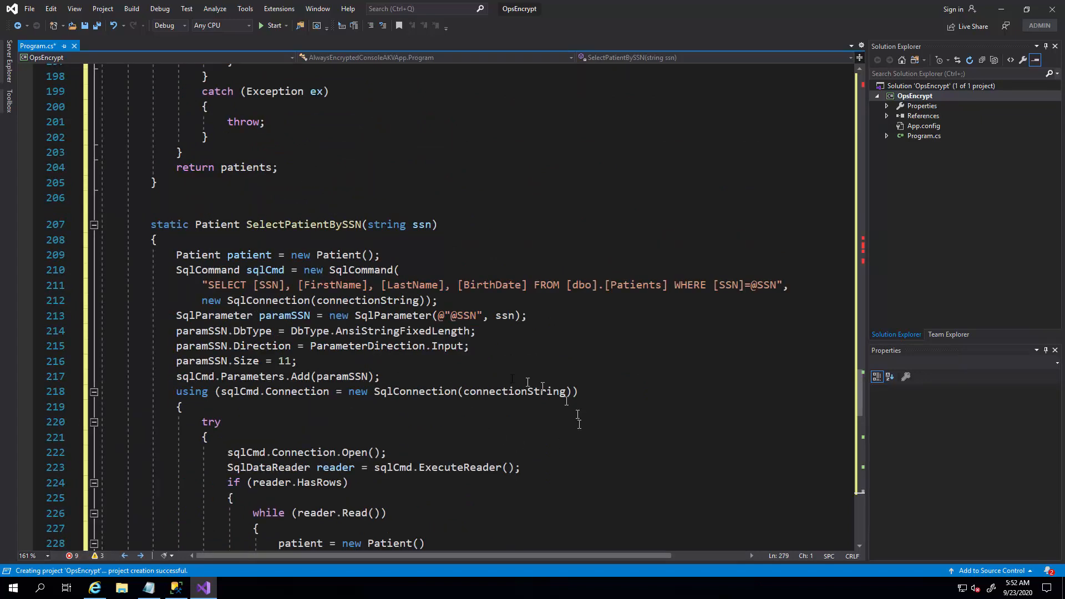
scroll(512, 379, "up", 10)
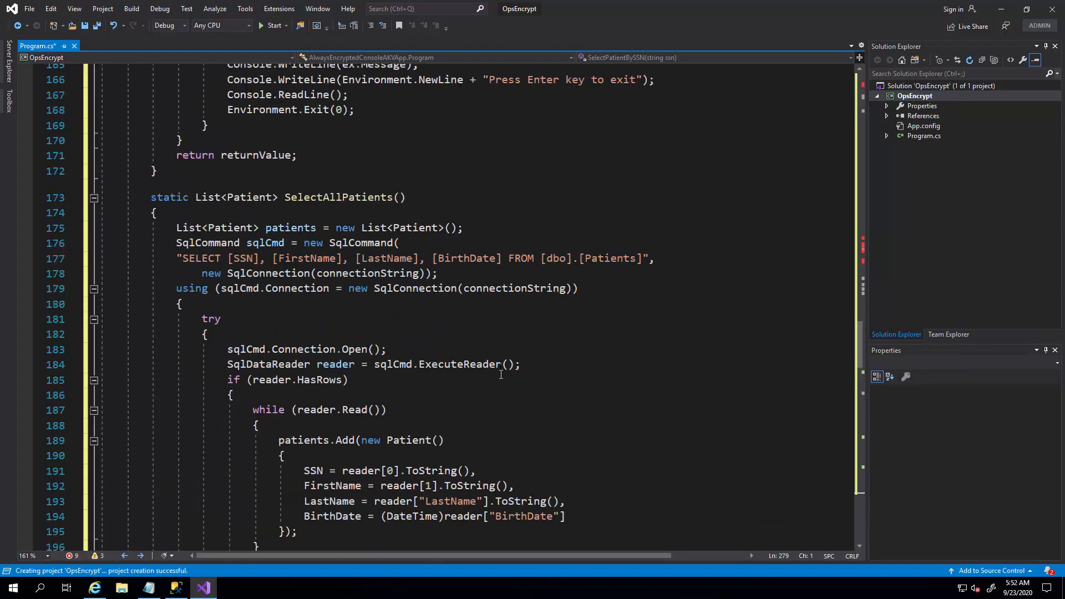
scroll(501, 375, "up", 19)
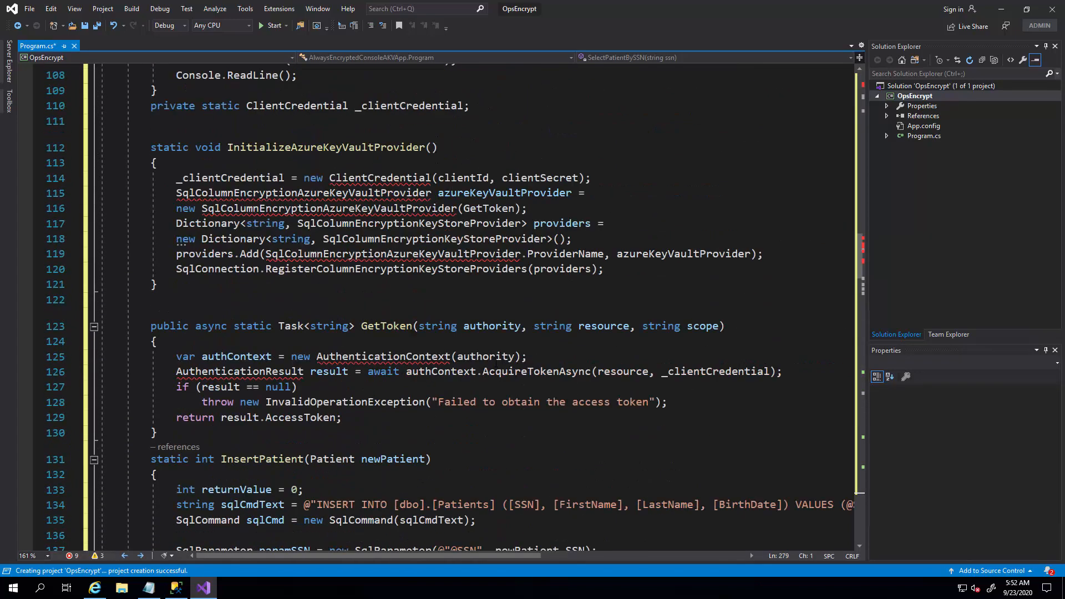
scroll(260, 301, "up", 3)
scroll(260, 301, "up", 4)
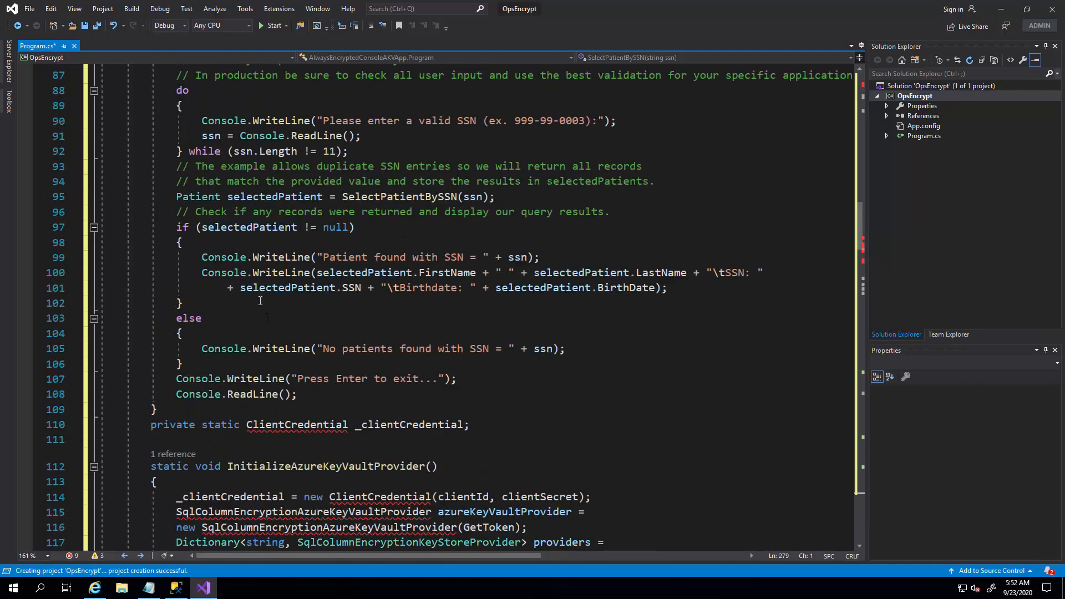
scroll(260, 301, "up", 3)
scroll(277, 332, "up", 12)
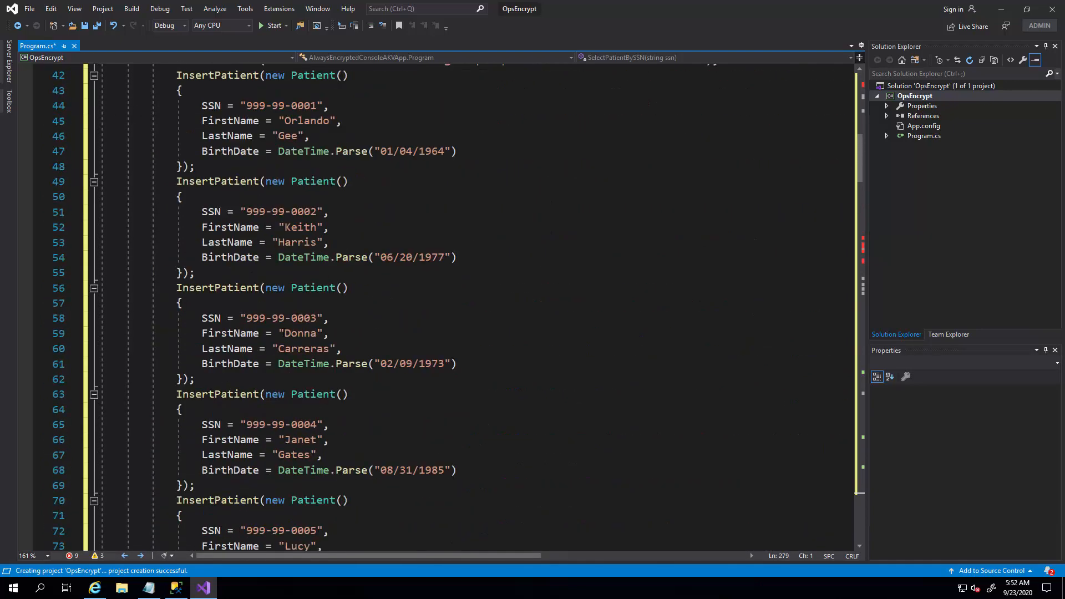
key("ctrl+a")
key("ctrl+v")
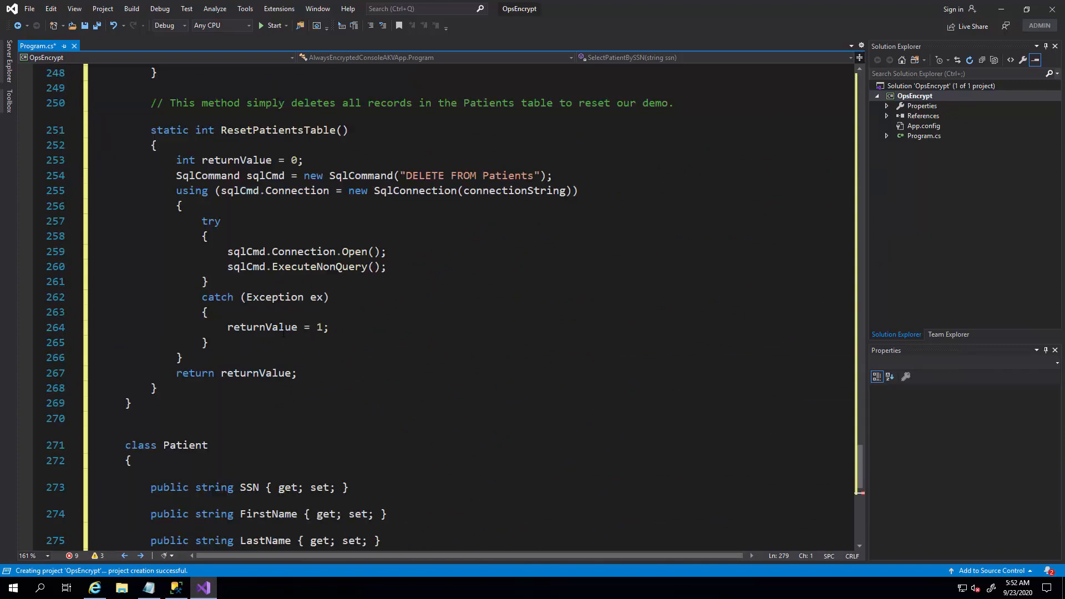
Run the copied NuGet commands in the Package Manager Console to install the Always Encrypted Azure Key Vault provider and Microsoft.IdentityModel.Clients.ActiveDirectory in OpsEncrypt.
scroll(346, 336, "up", 20)
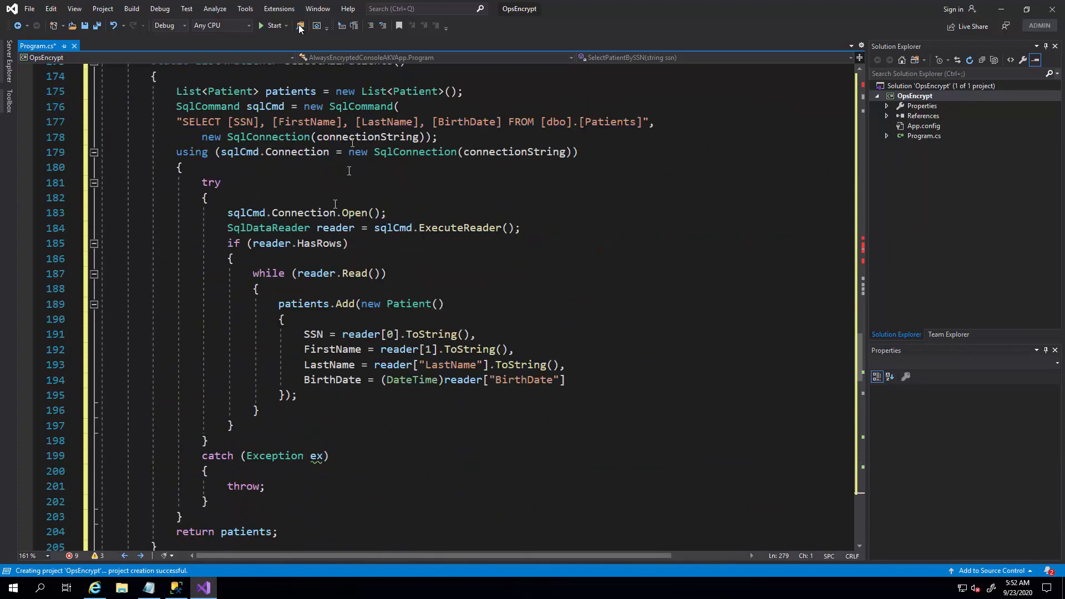
left_click(246, 9)
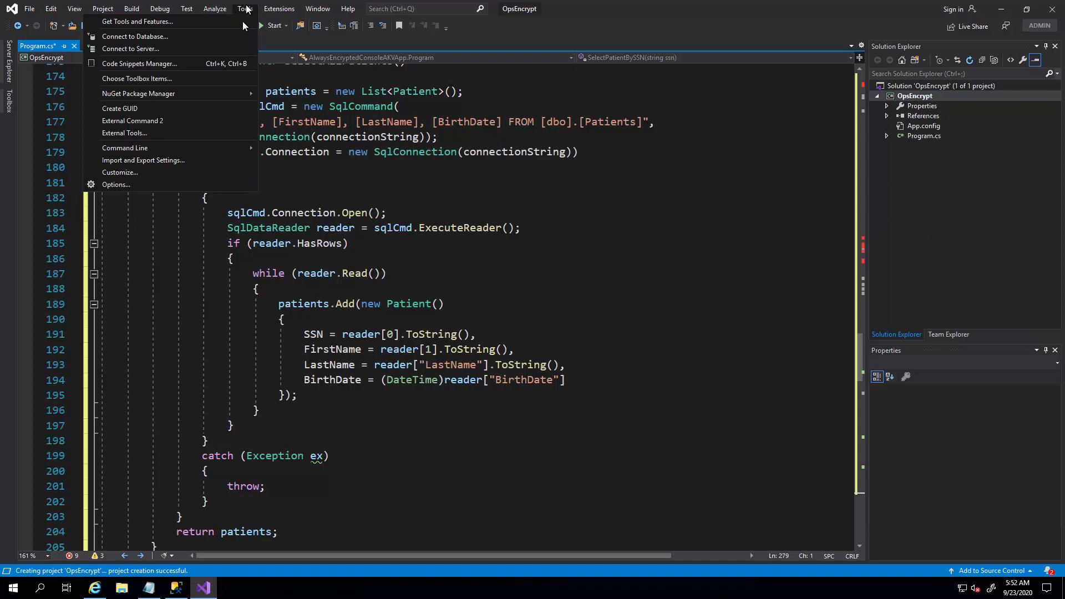
mouse_move(228, 99)
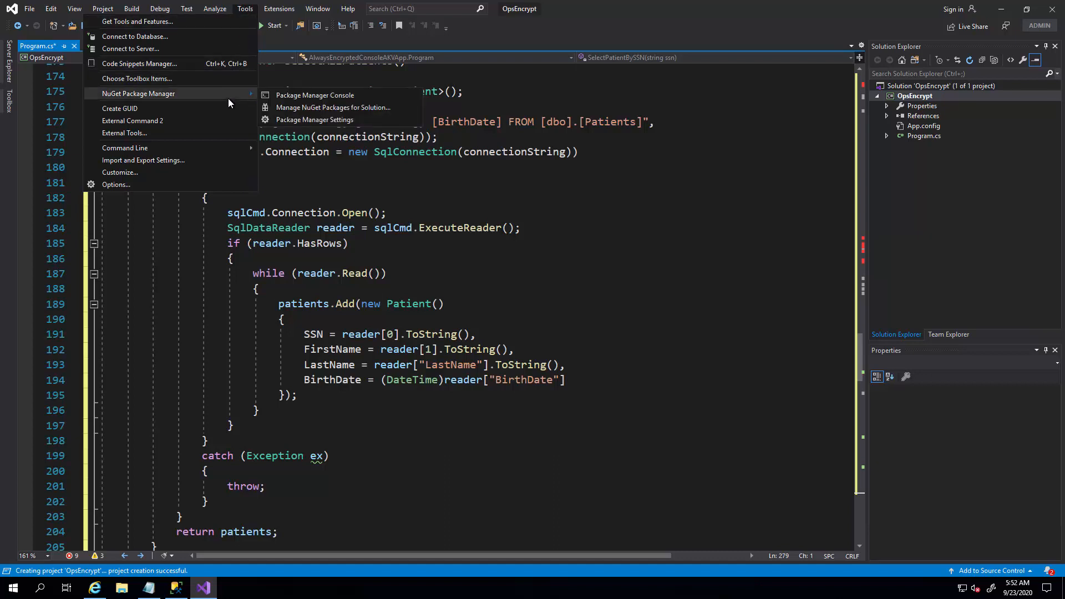
left_click(289, 95)
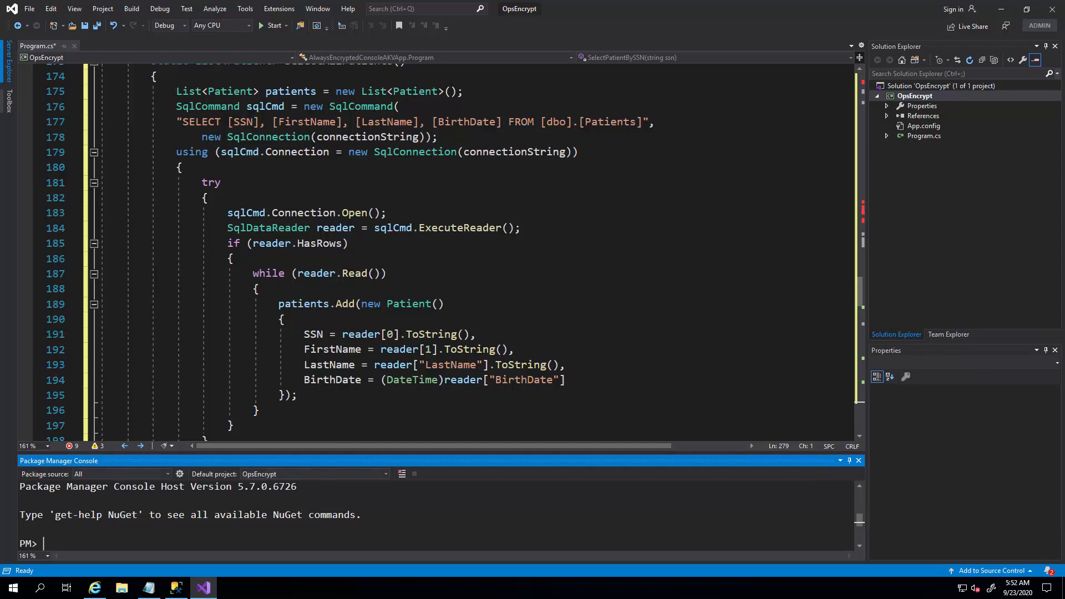
right_click(181, 522)
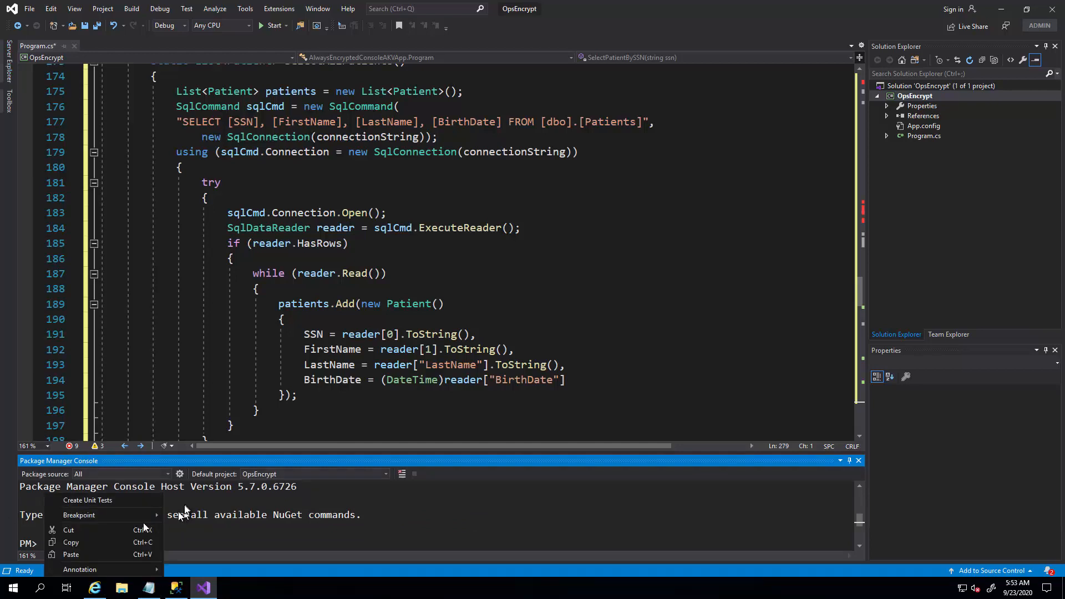
left_click(117, 555)
key("Return")
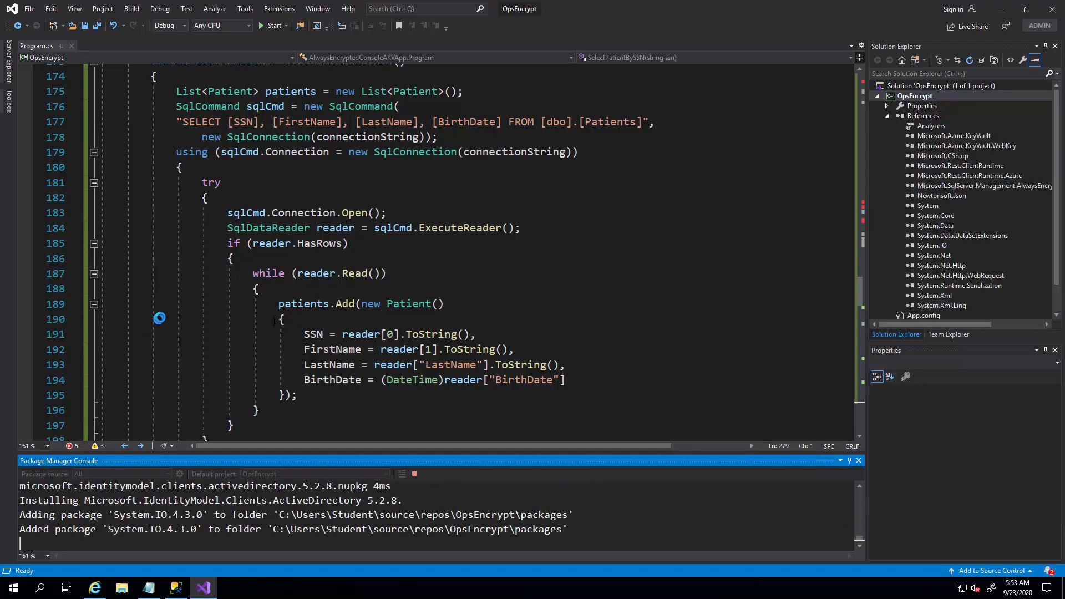
Remove the placeholder text between the quotes of the connectionString variable in the Program class.
scroll(159, 318, "up", 12)
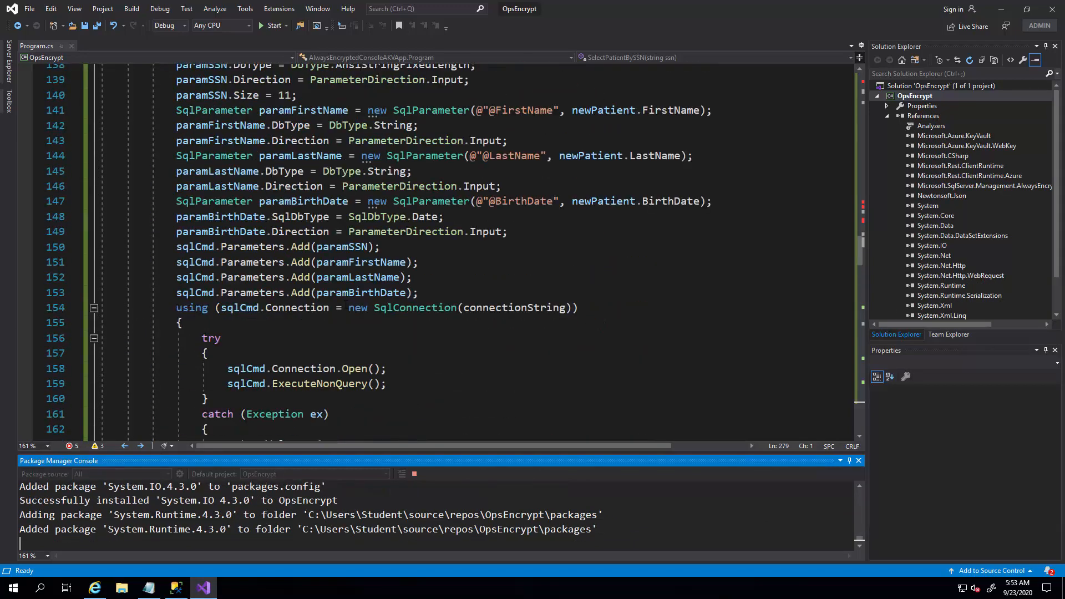
scroll(346, 305, "up", 19)
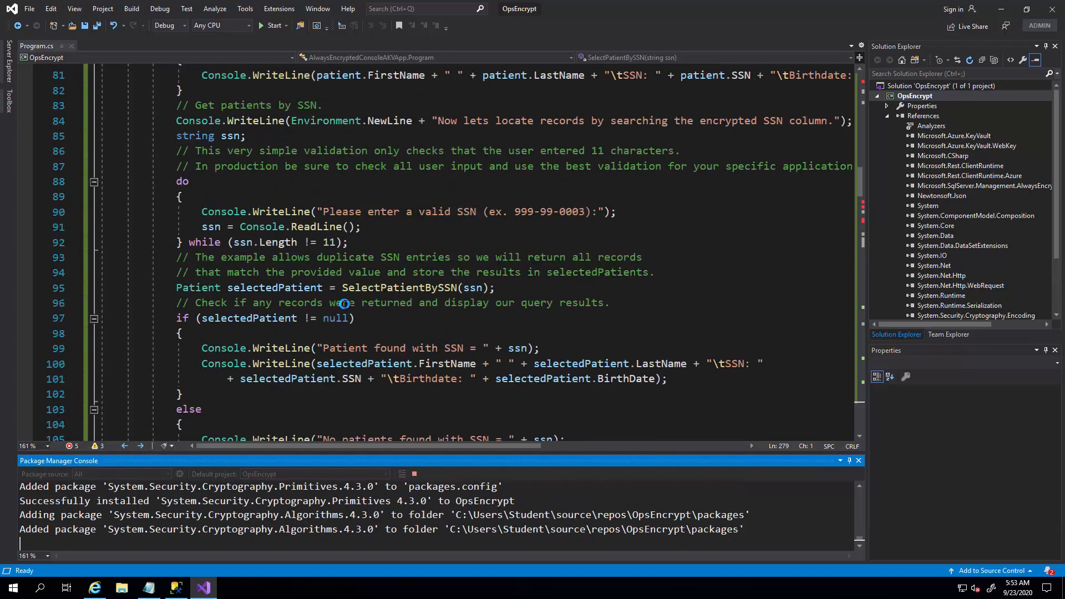
scroll(344, 304, "up", 2)
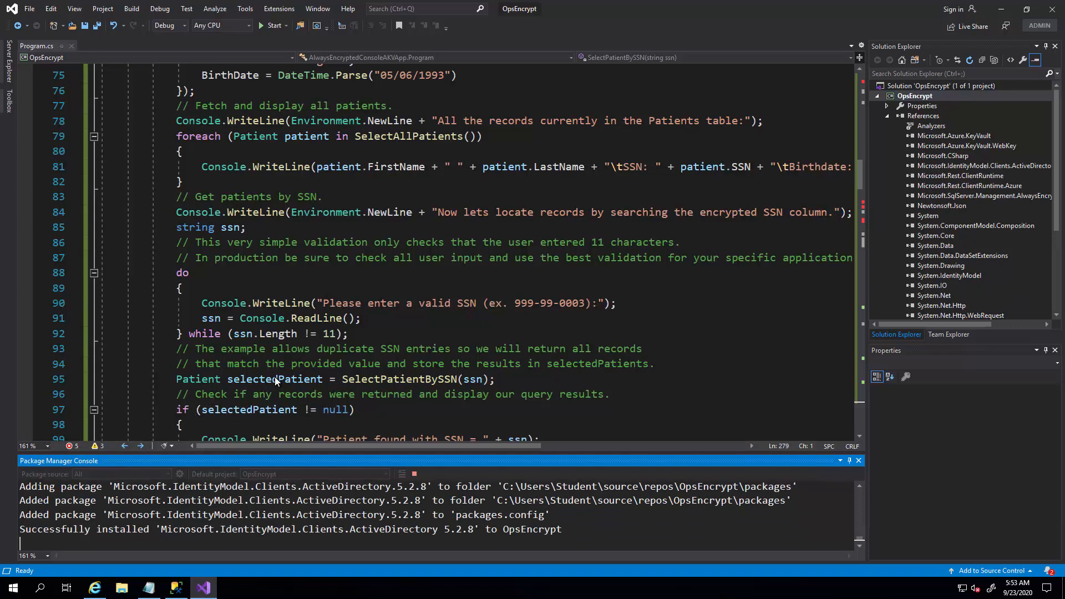
scroll(274, 377, "up", 15)
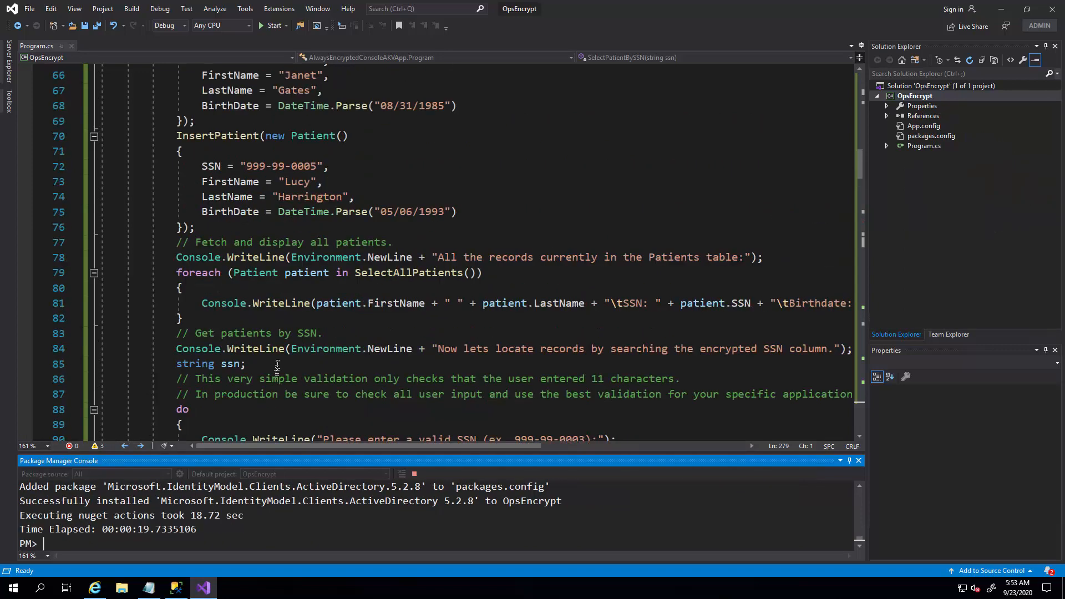
scroll(278, 362, "up", 4)
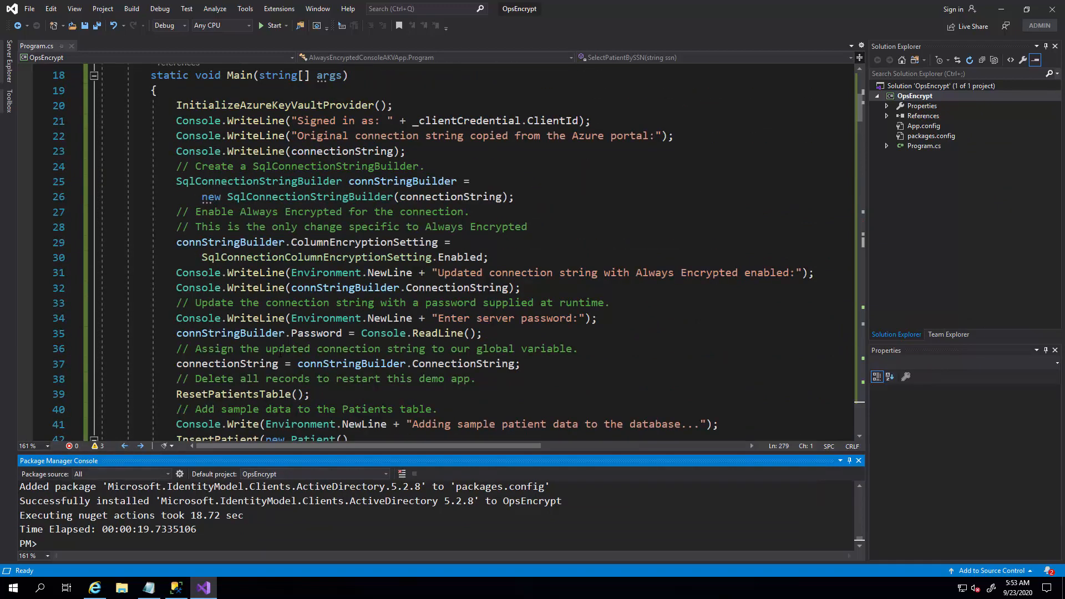
scroll(280, 352, "up", 6)
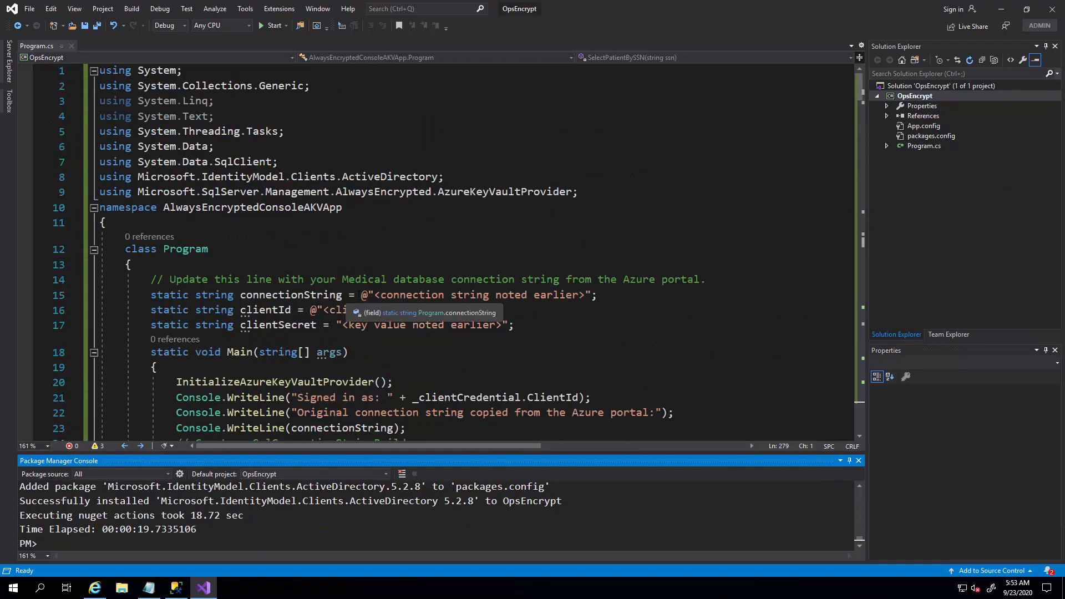
left_click(367, 295)
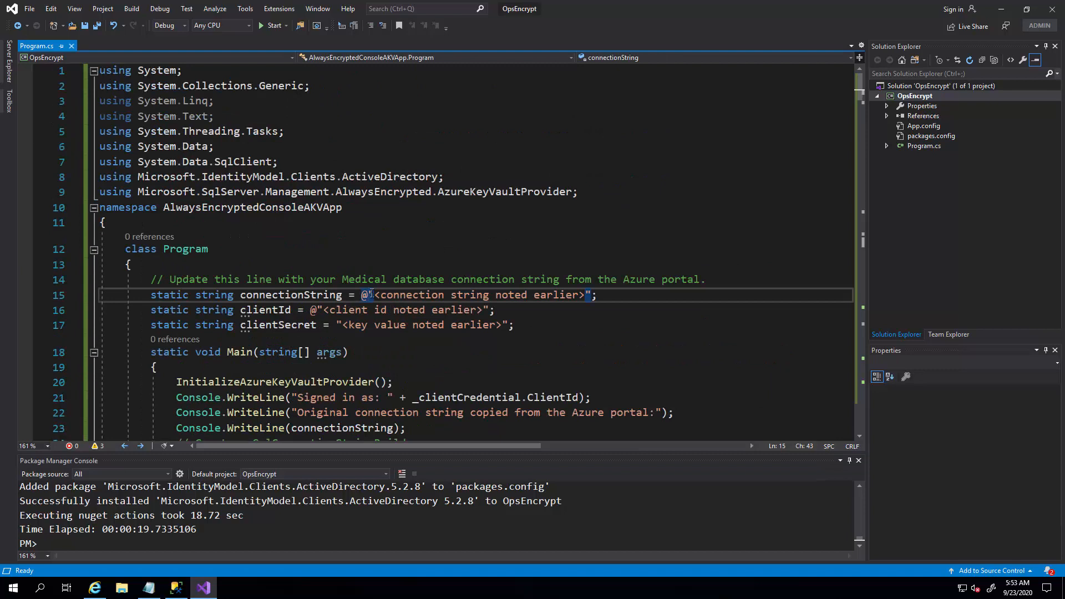
left_click_drag(375, 294, 502, 295)
left_click(502, 295)
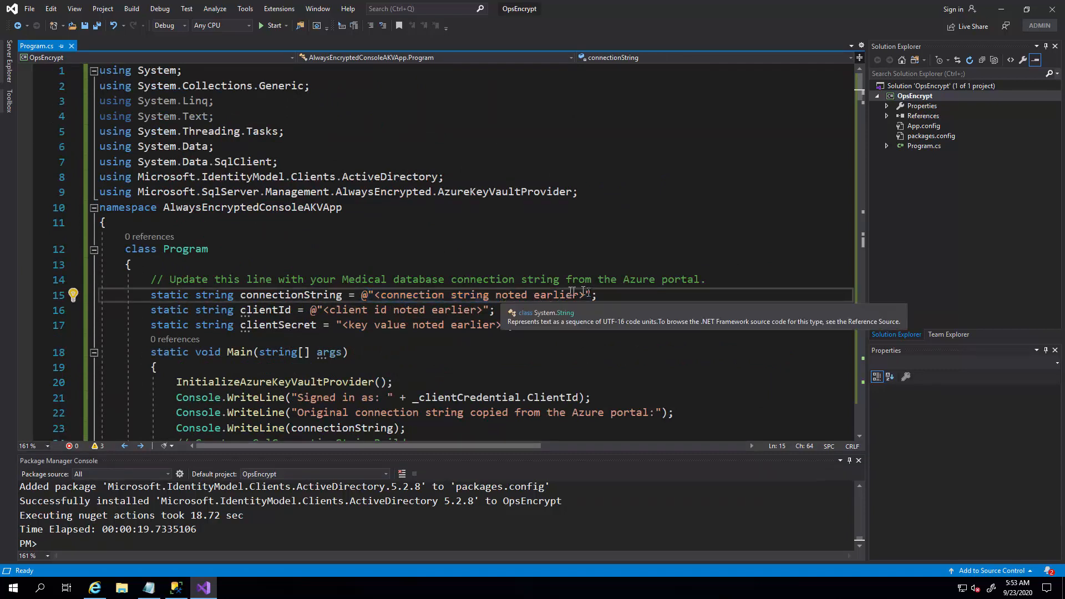
left_click(589, 294)
left_click(560, 295)
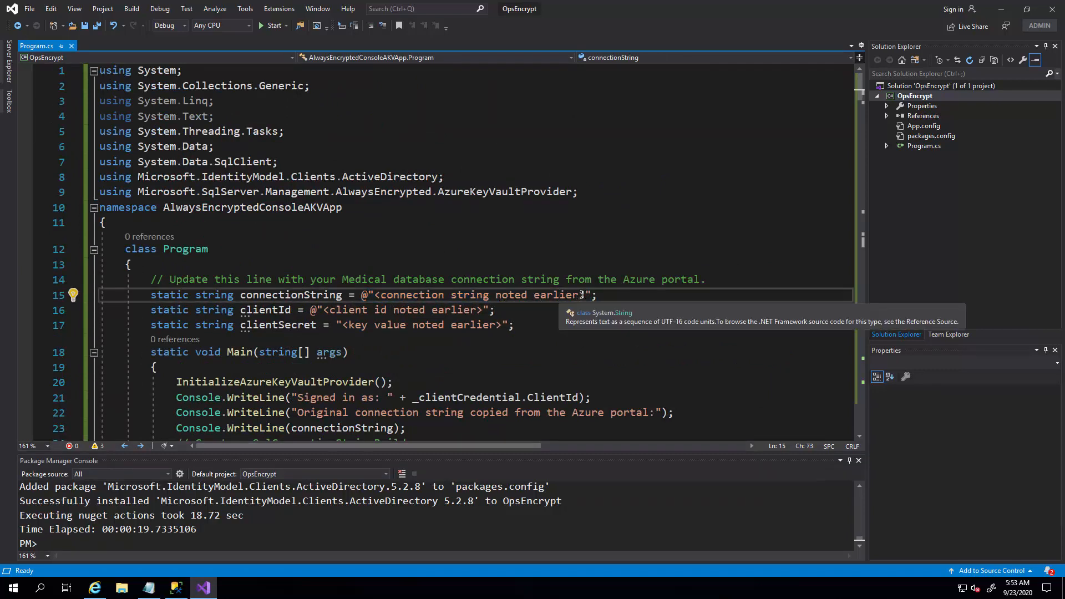
left_click(582, 295)
key("ctrl+shift+Left")
key("ctrl+shift+Left")
key("ctrl+shift+Left")
key("ctrl+shift+Left")
key("ctrl+shift+Left")
key("ctrl+shift+Left")
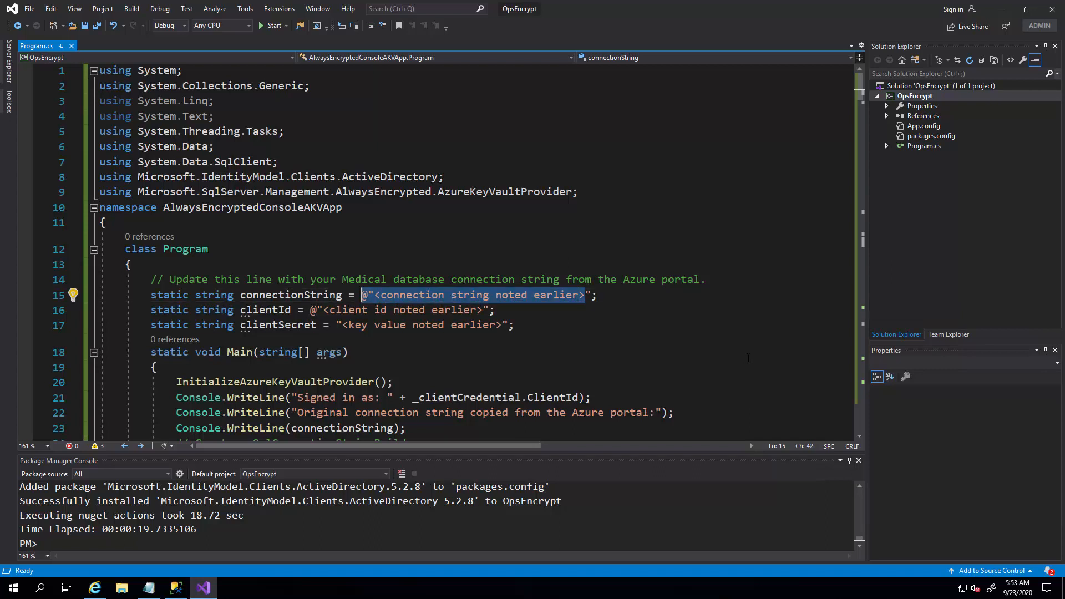
key("shift+Right")
key("shift+Right")
key("Delete")
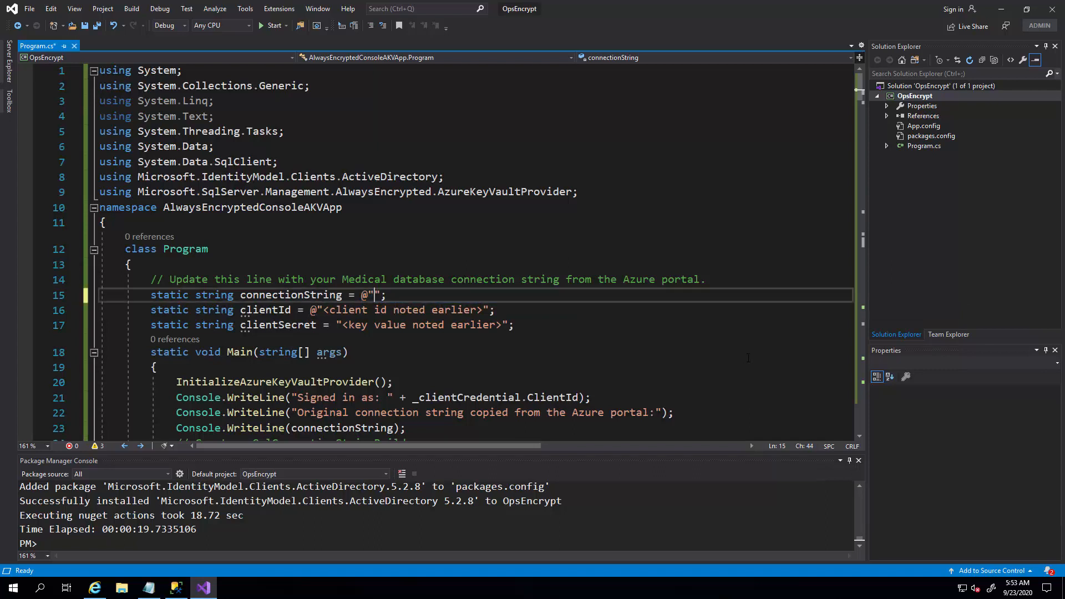
Remove the placeholder text between the quotes of the clientId variable.
key("Down")
key("ctrl+Left")
key("Left")
key("shift+Right")
key("shift+Right")
key("shift+Right")
key("shift+Right")
key("shift+Right")
key("shift+Right")
key("shift+Right")
key("shift+Right")
key("shift+Right")
key("shift+Right")
key("shift+Right")
key("shift+Right")
key("shift+Right")
key("shift+Right")
key("shift+Right")
key("shift+Right")
key("shift+Right")
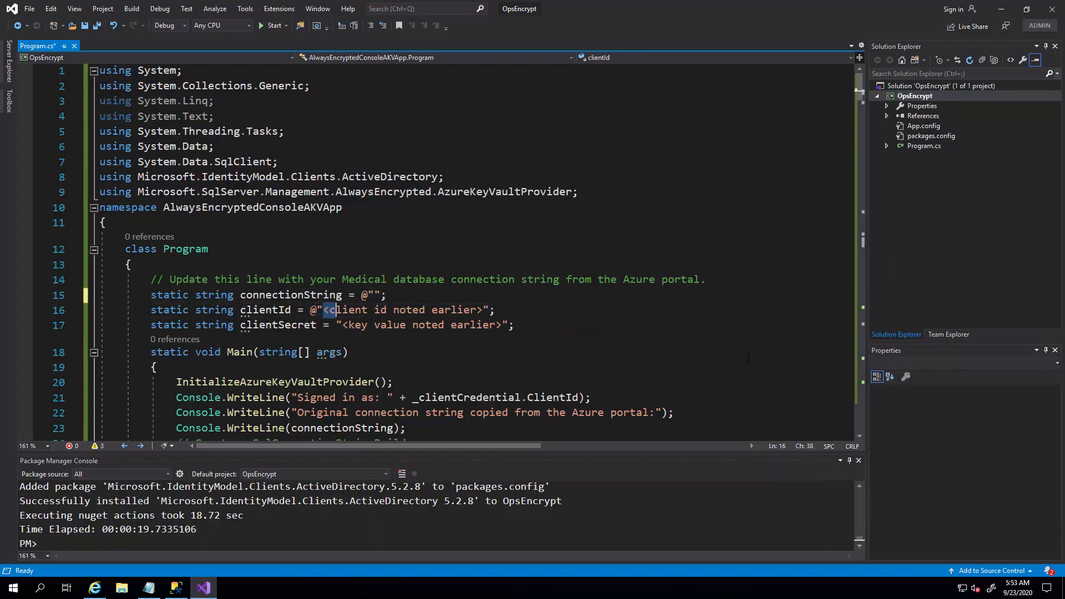
key("shift+Right")
key("shift+Right")
key("shift+Right")
key("shift+Right")
key("shift+Right")
key("shift+Right")
key("shift+Right")
key("shift+Right")
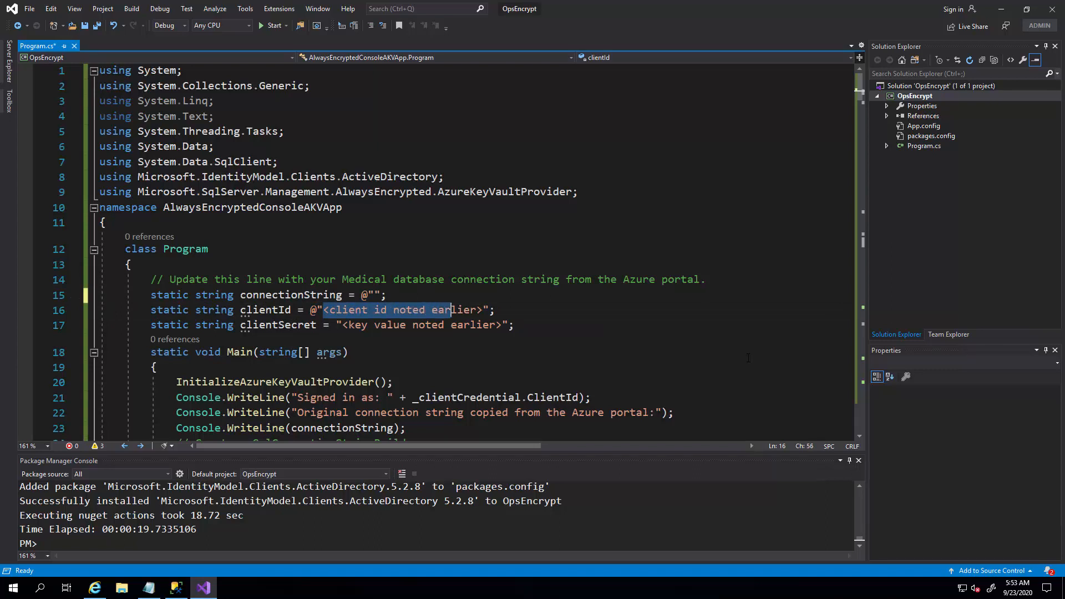
key("Delete")
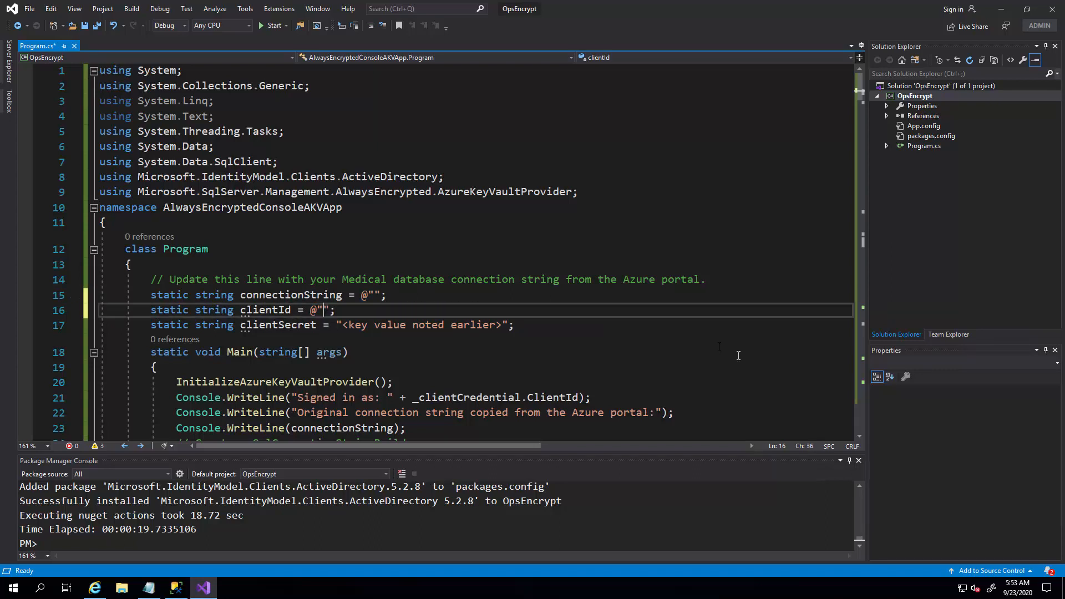
Copy the medical database connection string, including its password, from Notepad and paste it between the quotes of connectionString in Program.cs.
left_click(374, 294)
left_click(153, 588)
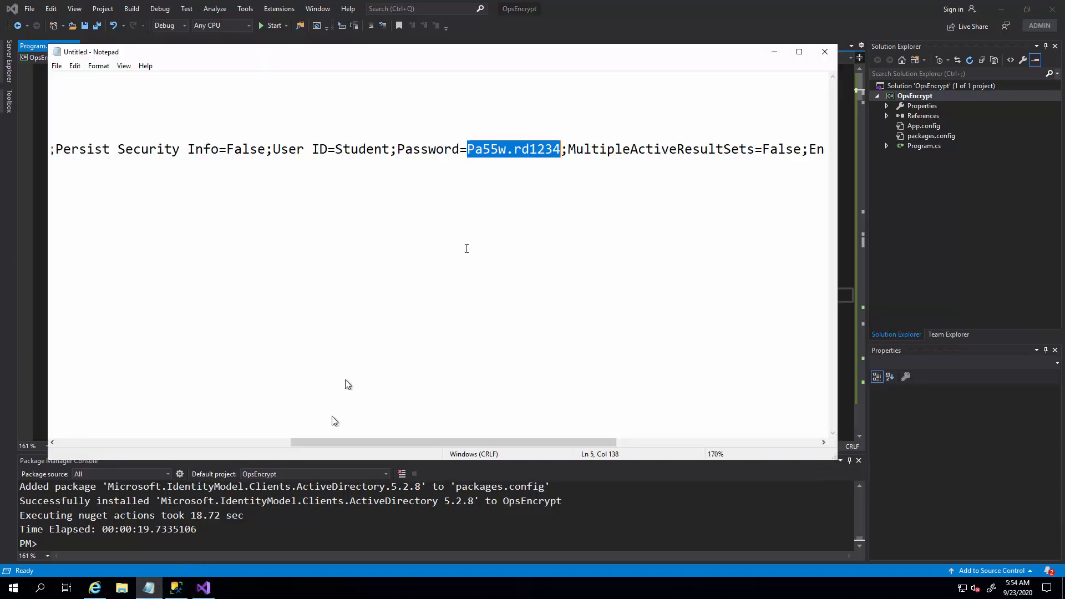
left_click(474, 149)
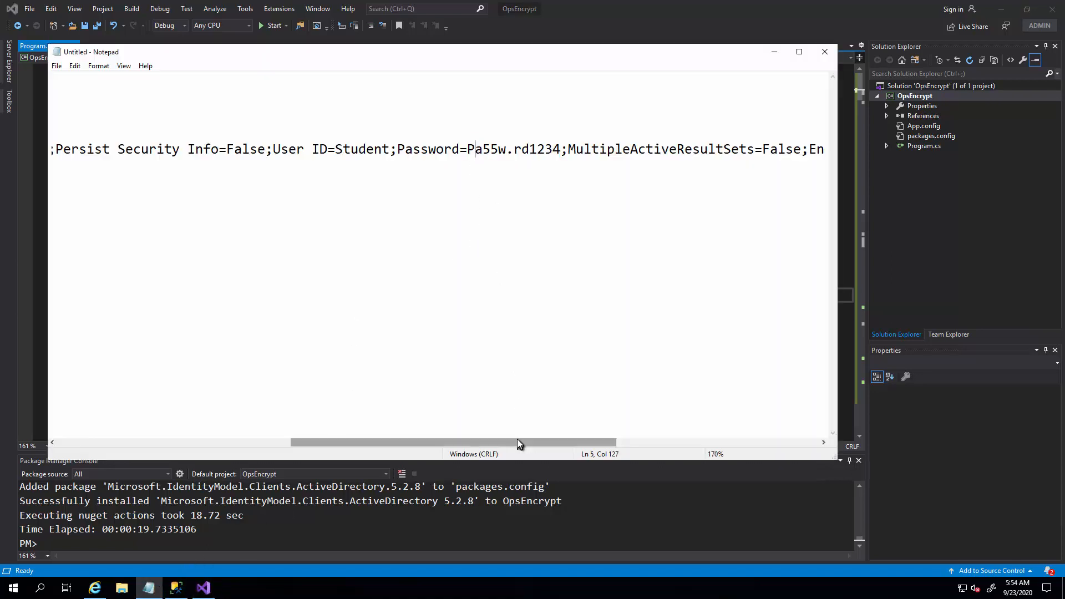
left_click_drag(520, 442, 749, 444)
left_click_drag(818, 154, 50, 150)
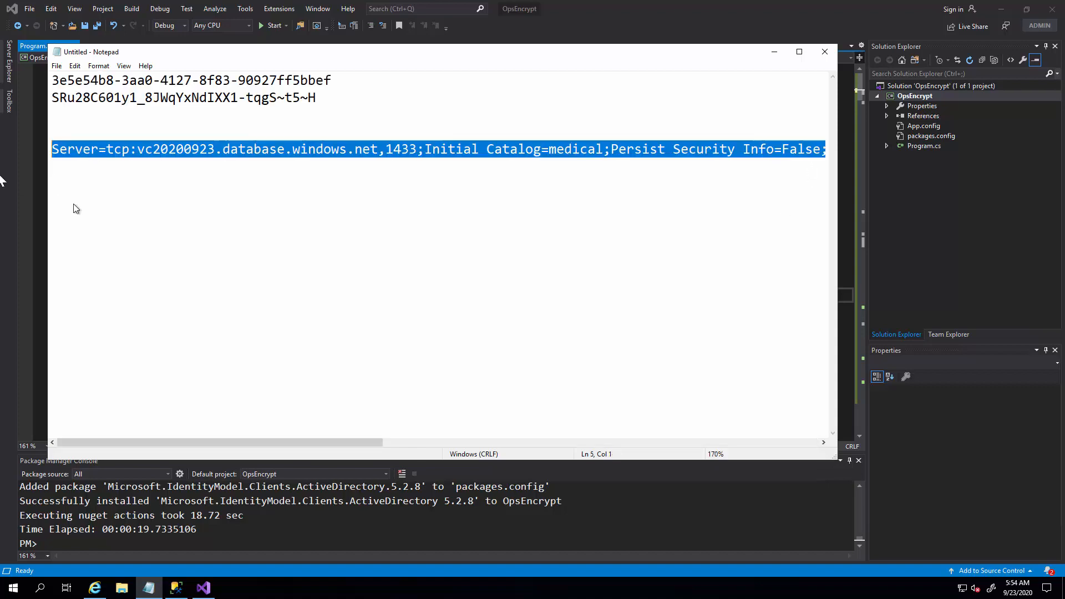
key("alt+Tab")
left_click(371, 294)
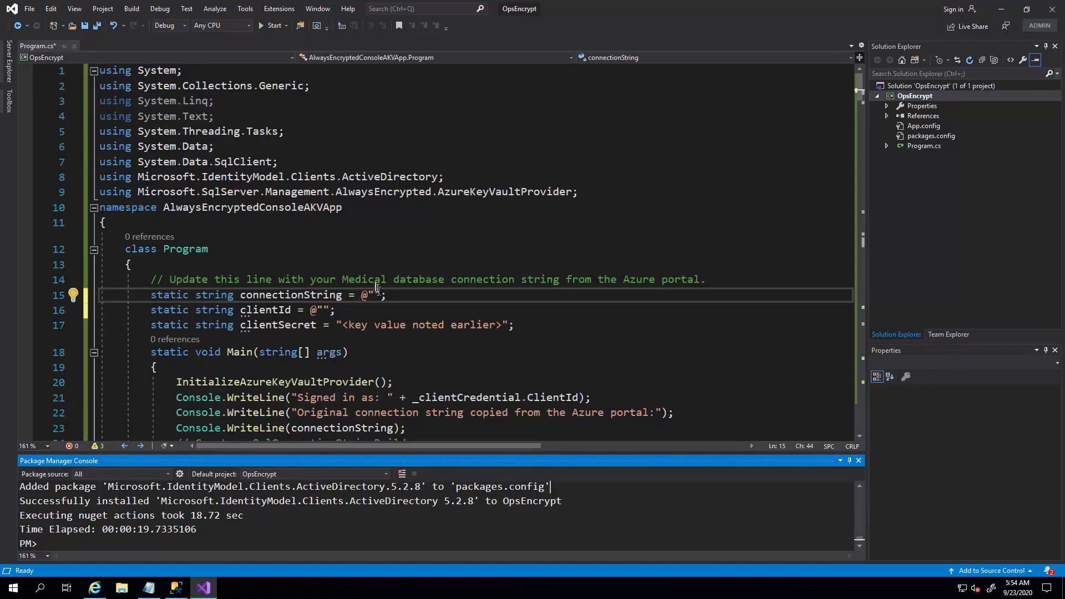
key("ctrl+v")
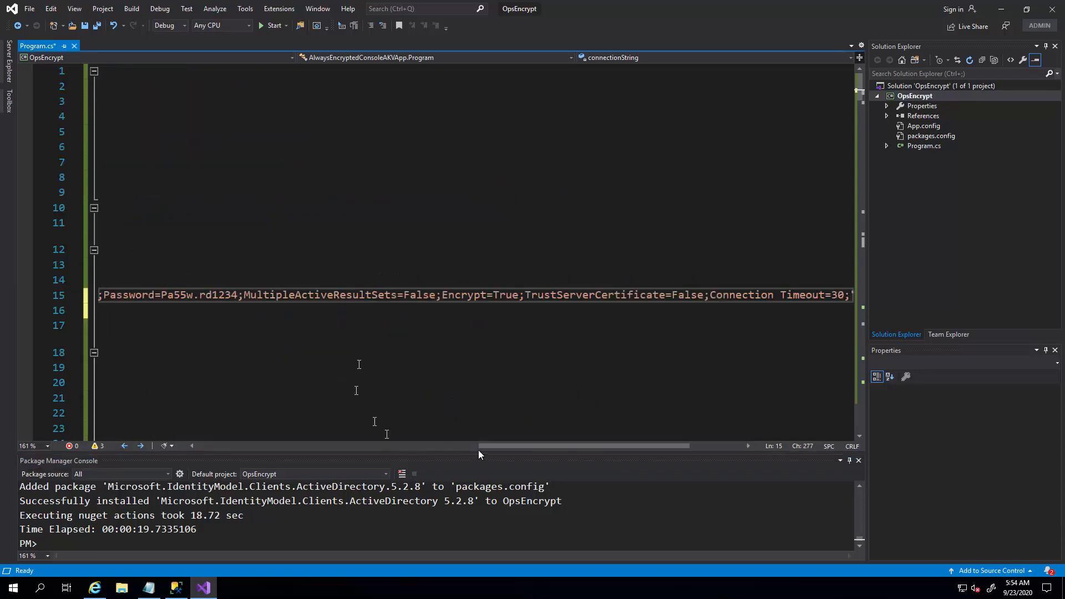
left_click_drag(502, 446, 220, 446)
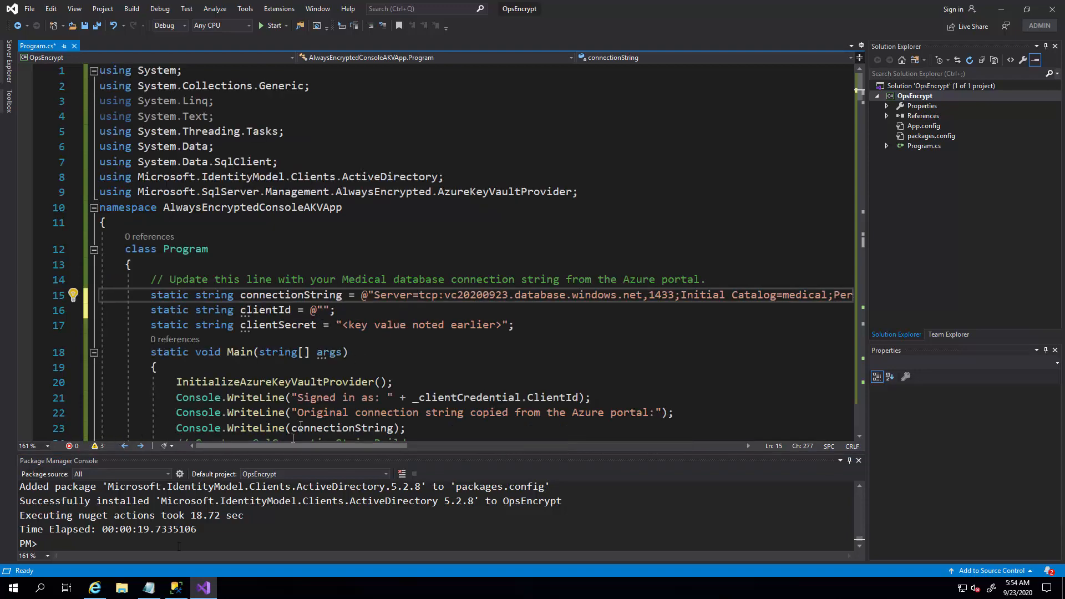
Copy the application client ID from the Notepad notes and paste it between the quotes of the clientId variable in Program.cs.
left_click(148, 593)
left_click_drag(355, 86, 52, 81)
key("ctrl+c")
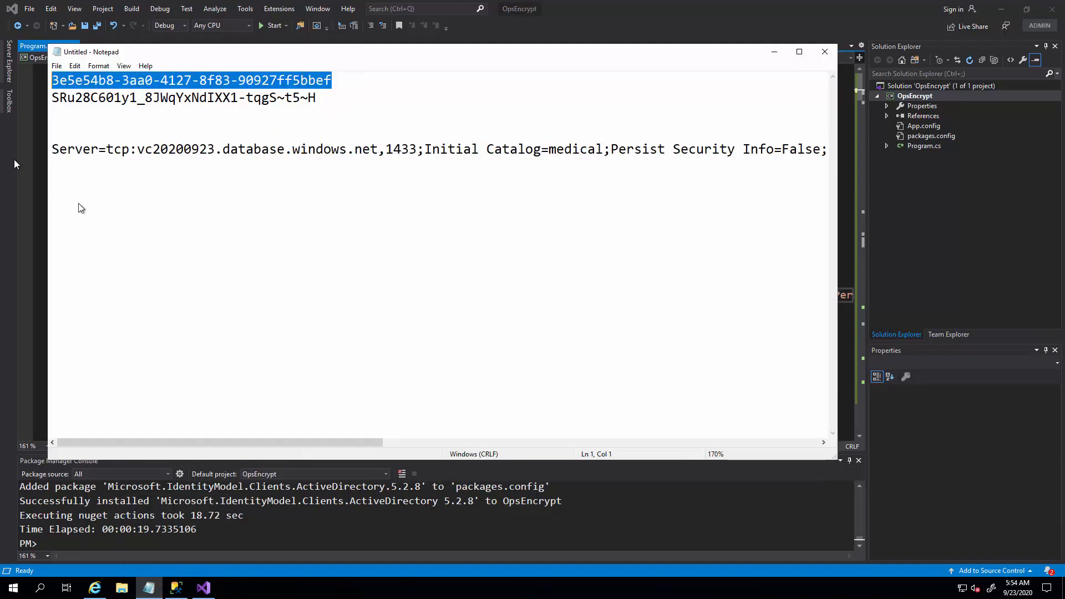
left_click(610, 502)
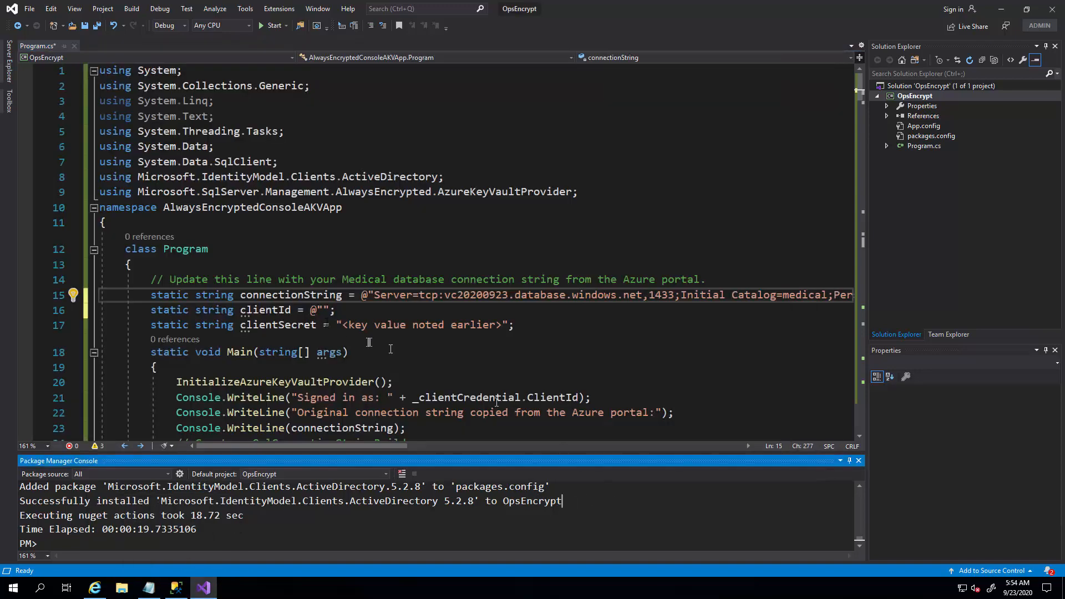
left_click(324, 310)
key("ctrl+v")
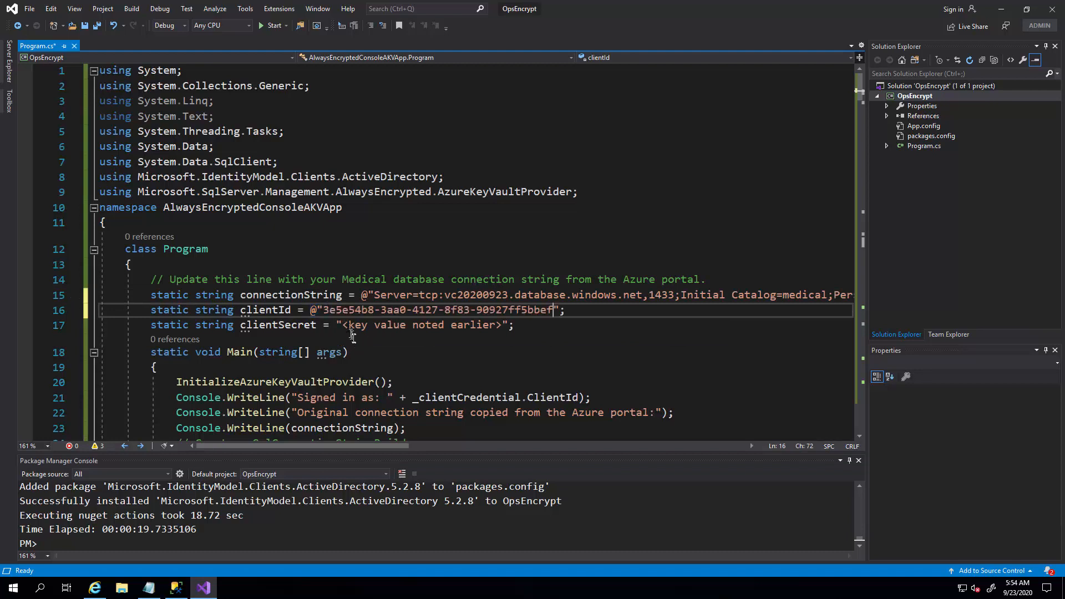
Replace the clientSecret placeholder with the client secret key copied from Notepad, keeping the closing quote and semicolon on the same line.
left_click_drag(342, 327, 502, 327)
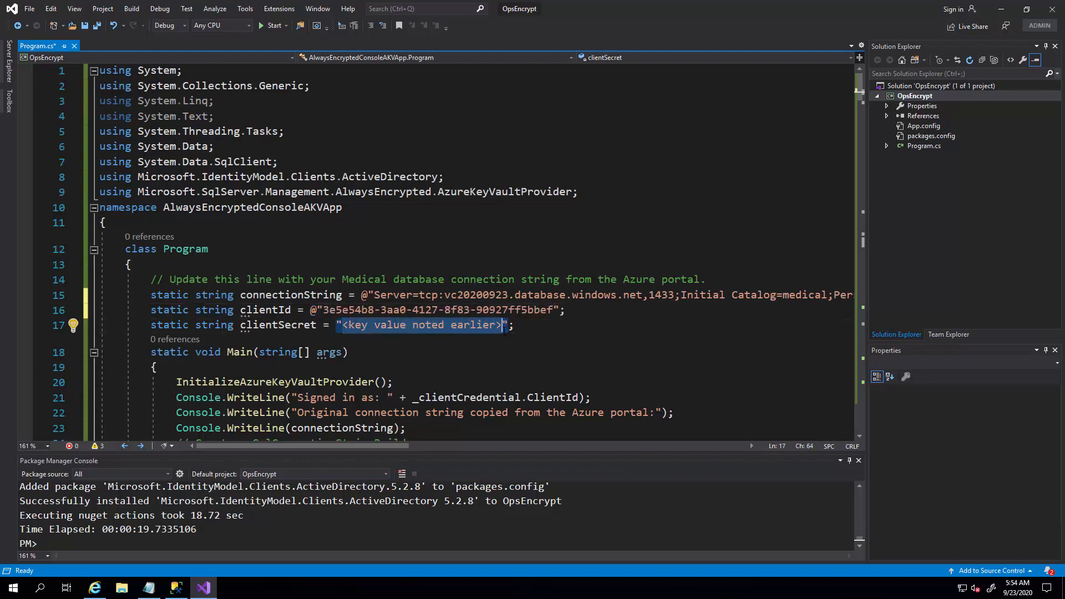
key("BackSpace")
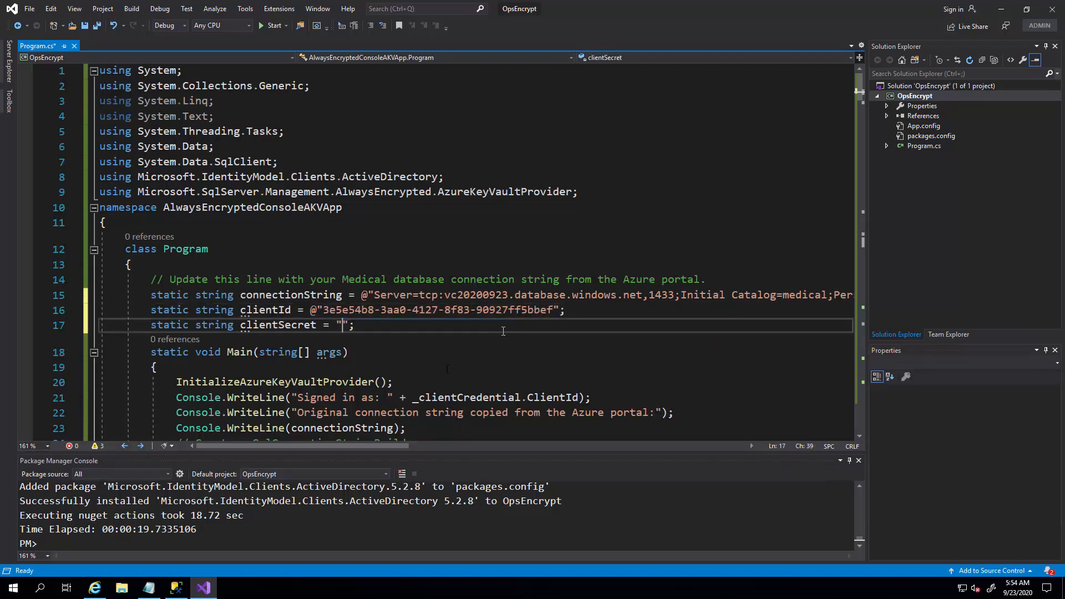
left_click(149, 588)
left_click_drag(317, 99, 17, 92)
key("ctrl+c")
left_click(461, 501)
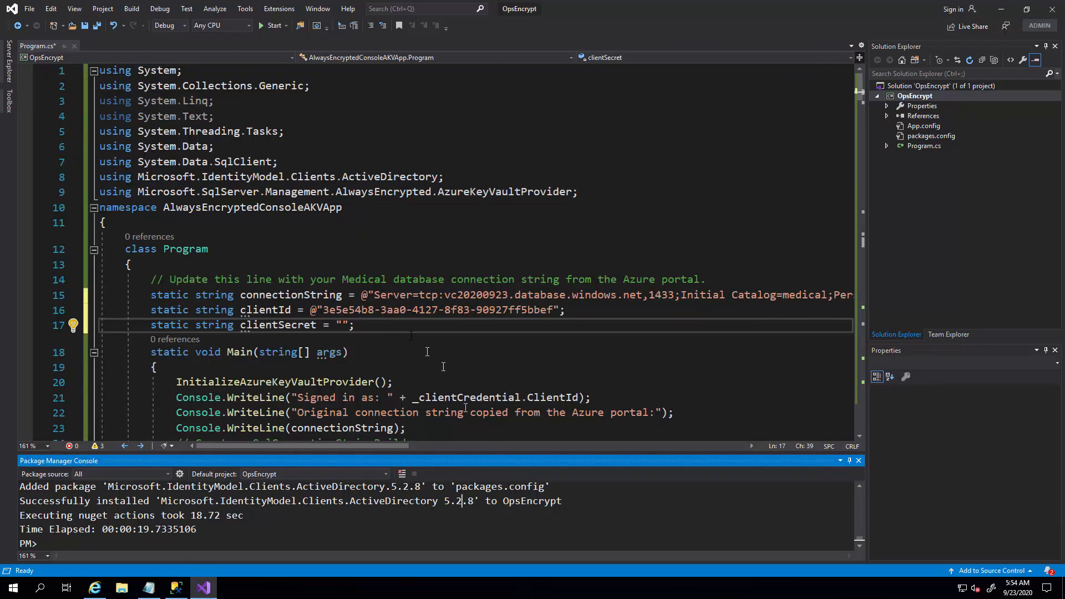
left_click(342, 325)
key("ctrl+v")
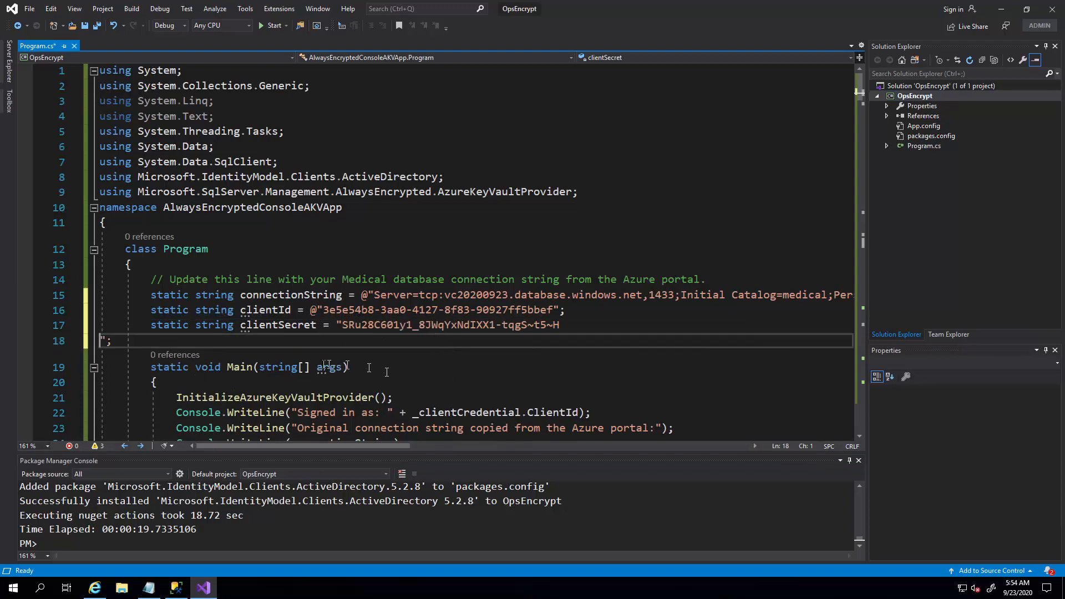
key("BackSpace")
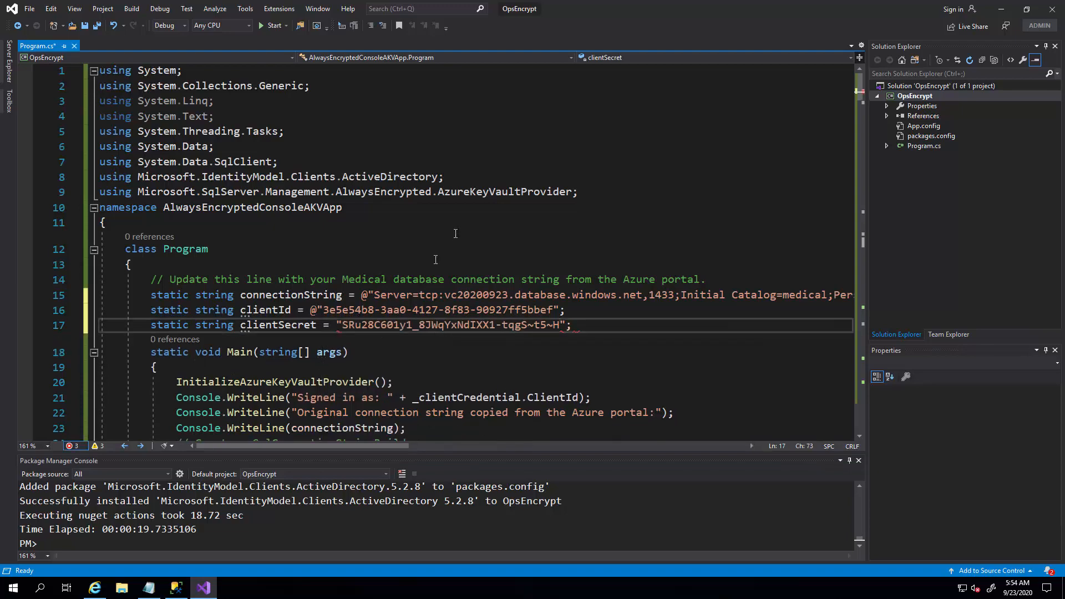
Run the OpsEncrypt project in Debug mode and enter the server password at the console prompt.
scroll(436, 259, "down", 4)
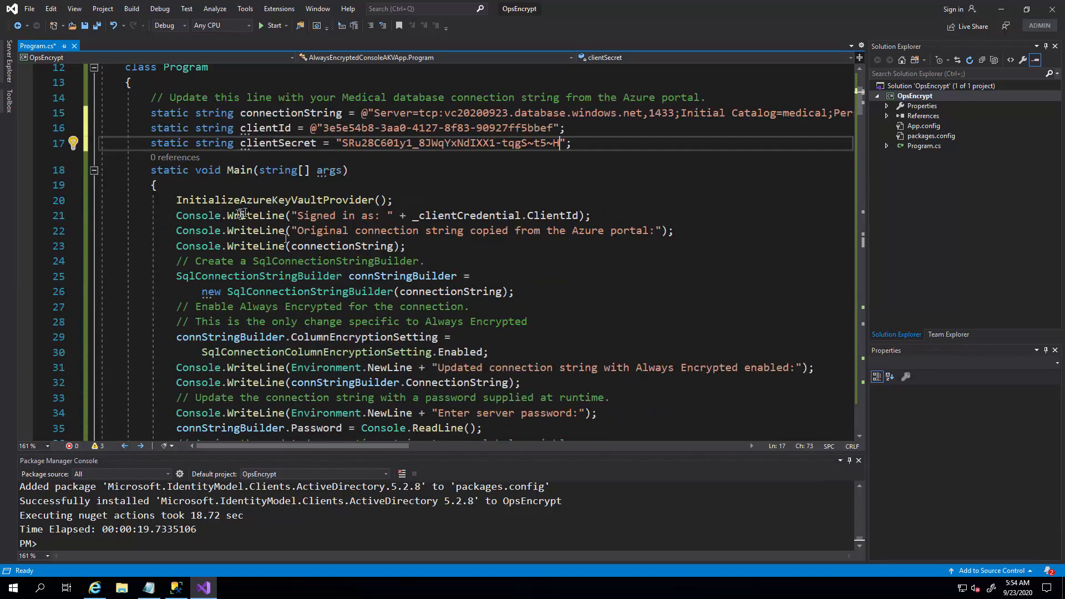
scroll(281, 339, "down", 1)
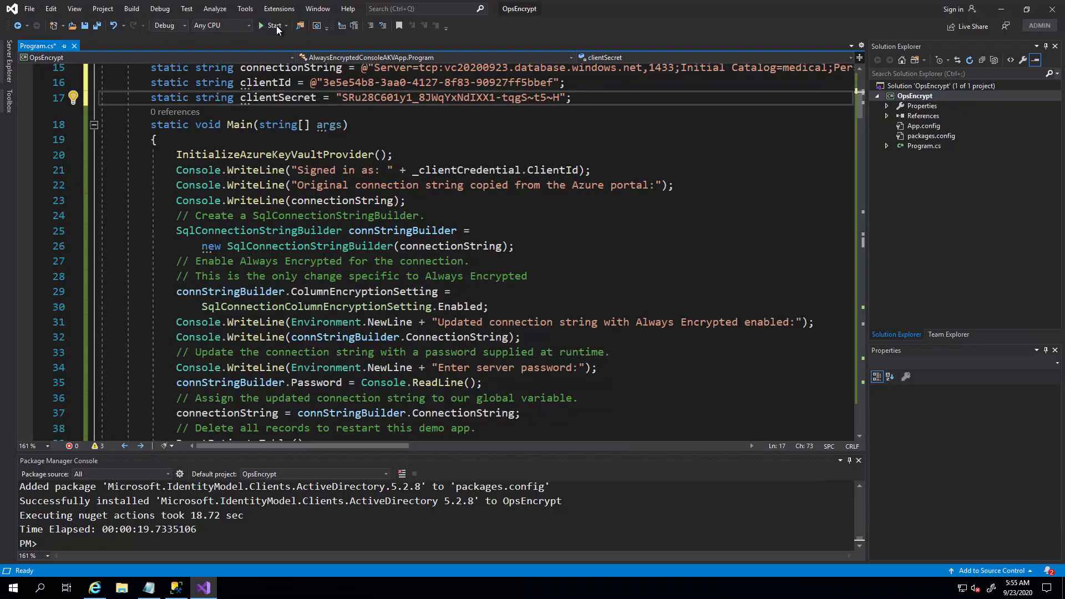
left_click(276, 25)
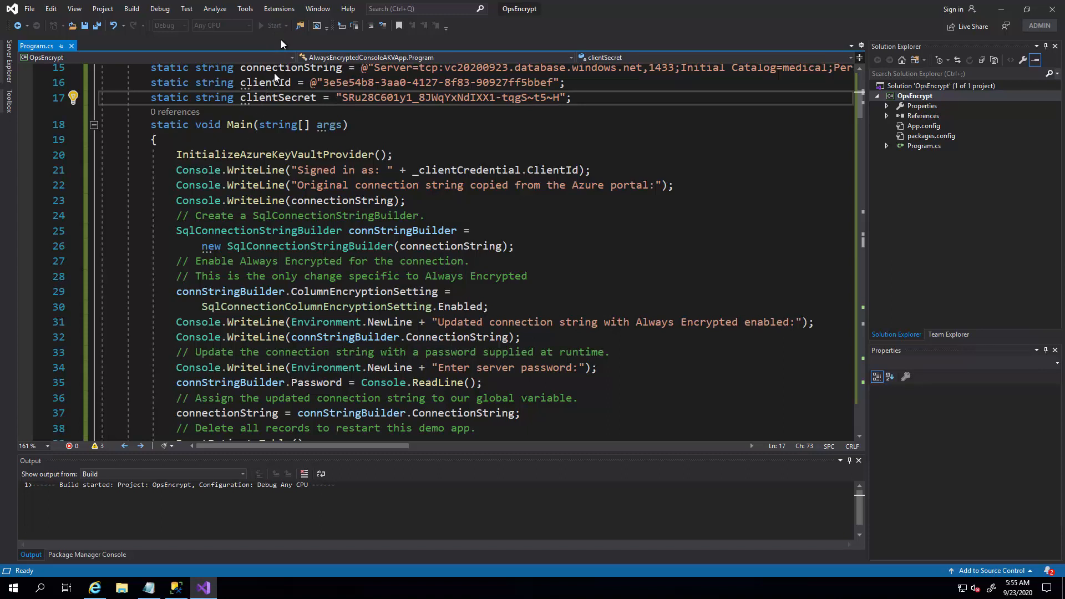
left_click(176, 292)
left_click_drag(176, 293, 452, 307)
left_click_drag(451, 306, 488, 306)
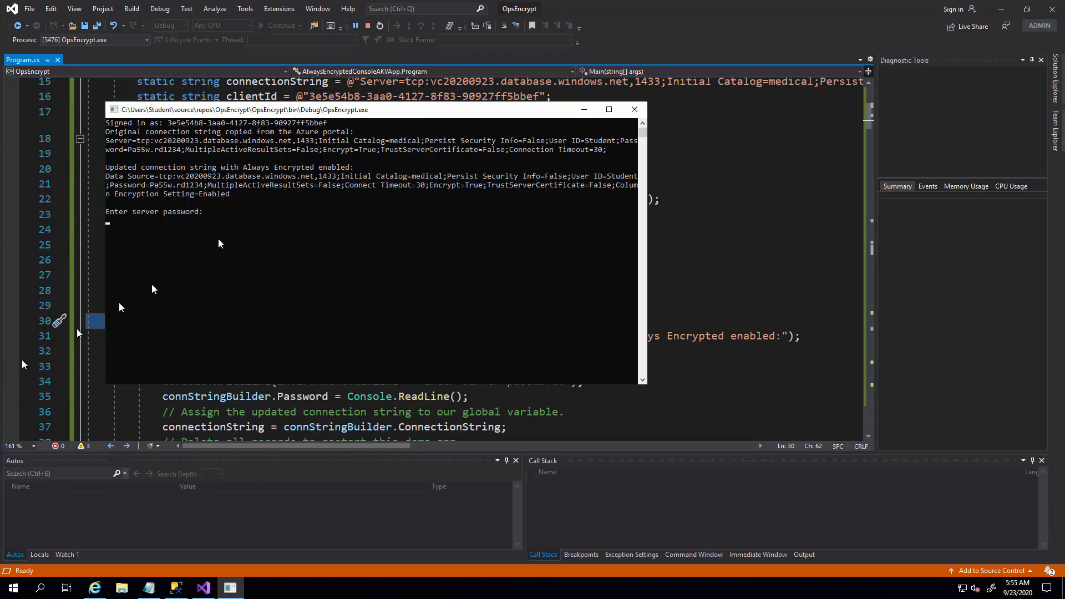
key("ctrl+v")
key("Return")
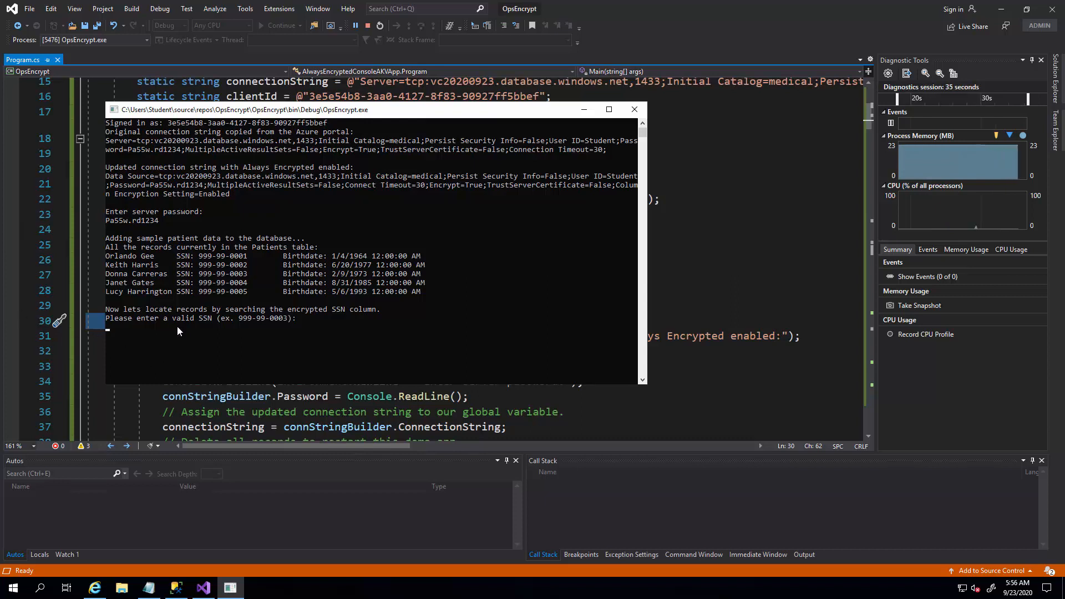
Look up the example patient in the encrypted SSN column by entering the sample social security number from the console prompt.
type("9")
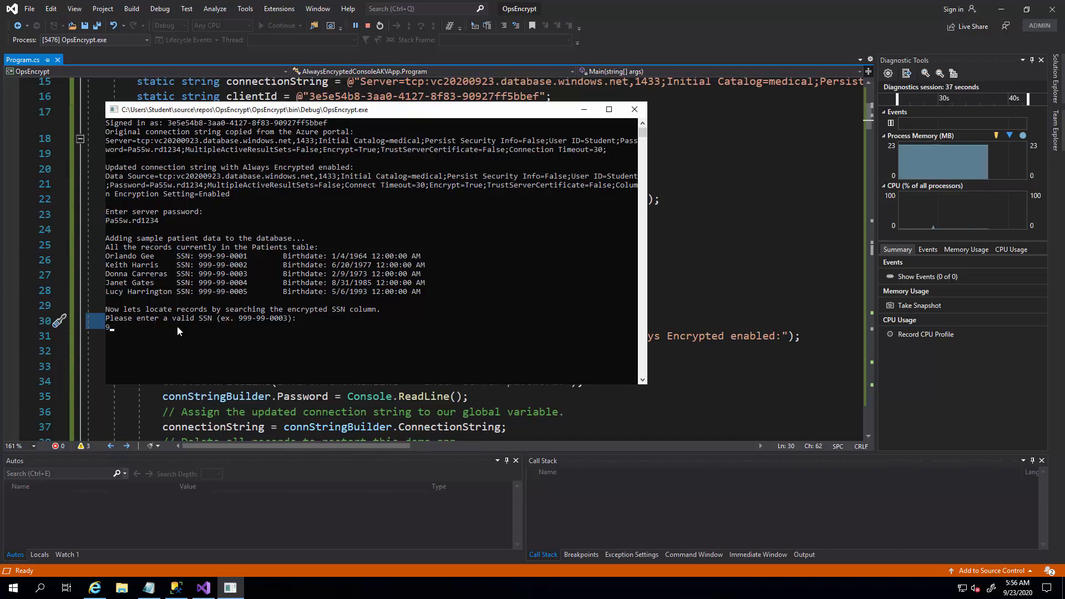
type("99")
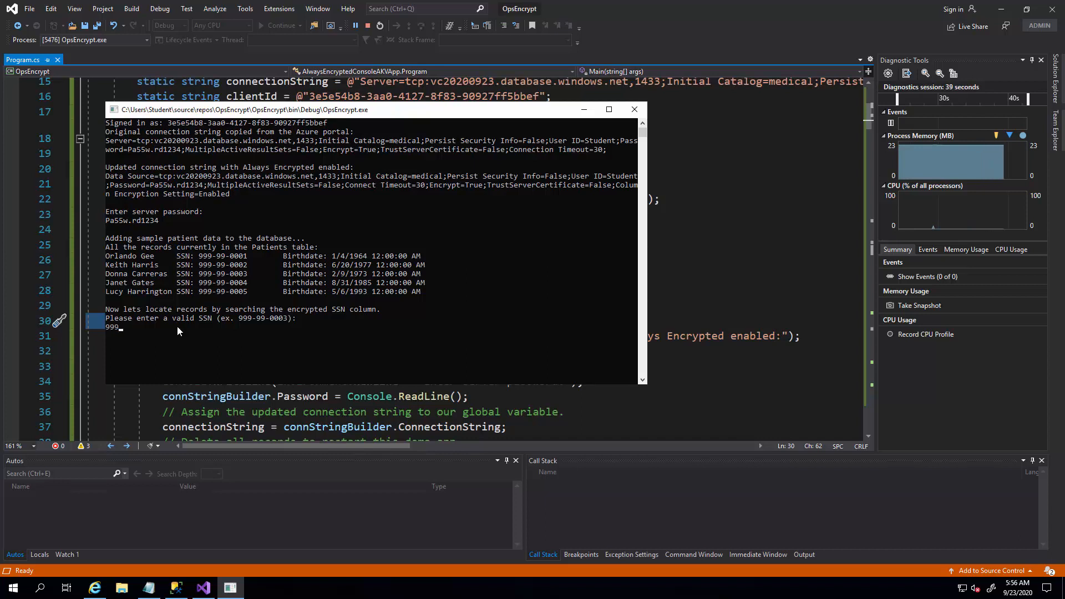
type("-9")
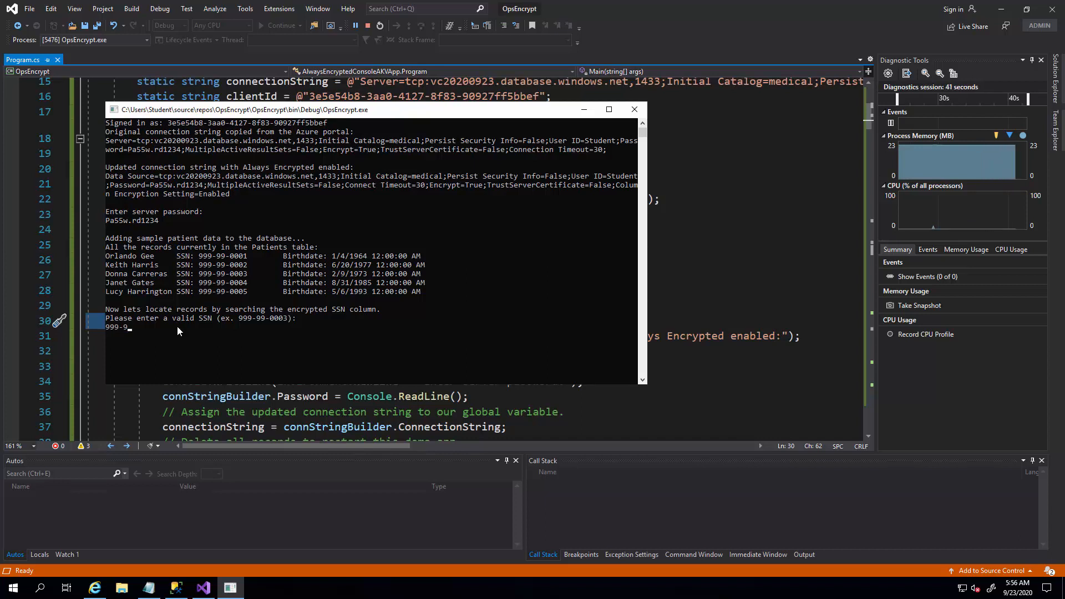
type("9-0003")
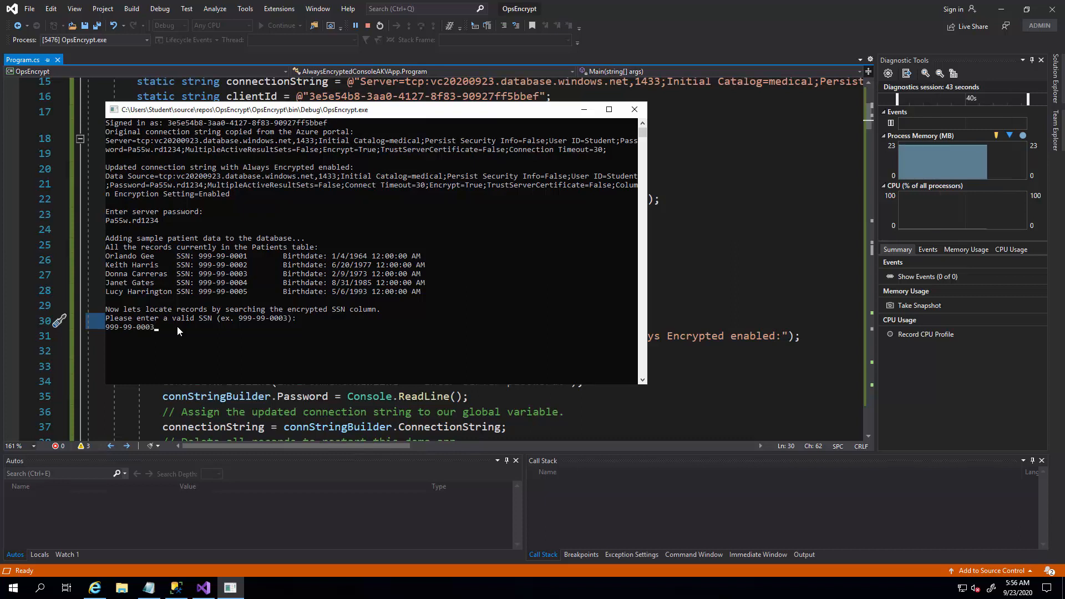
key("Return")
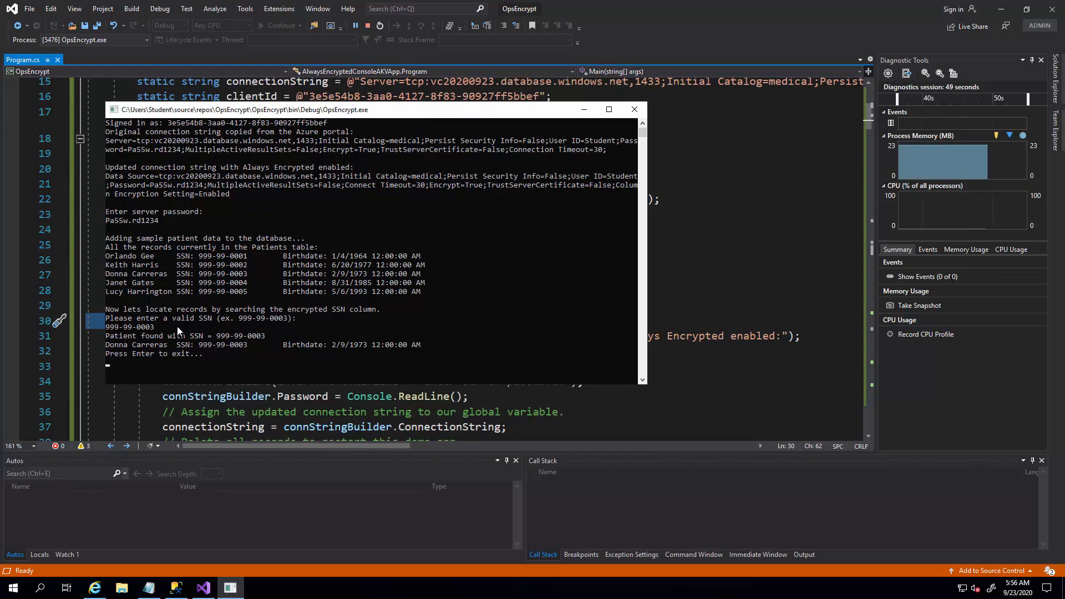
In SQL Server Management Studio, paste "SELECT FirstName, LastName, SSN, BirthDate FROM Patients;" into a new query on medical and execute it.
left_click(176, 588)
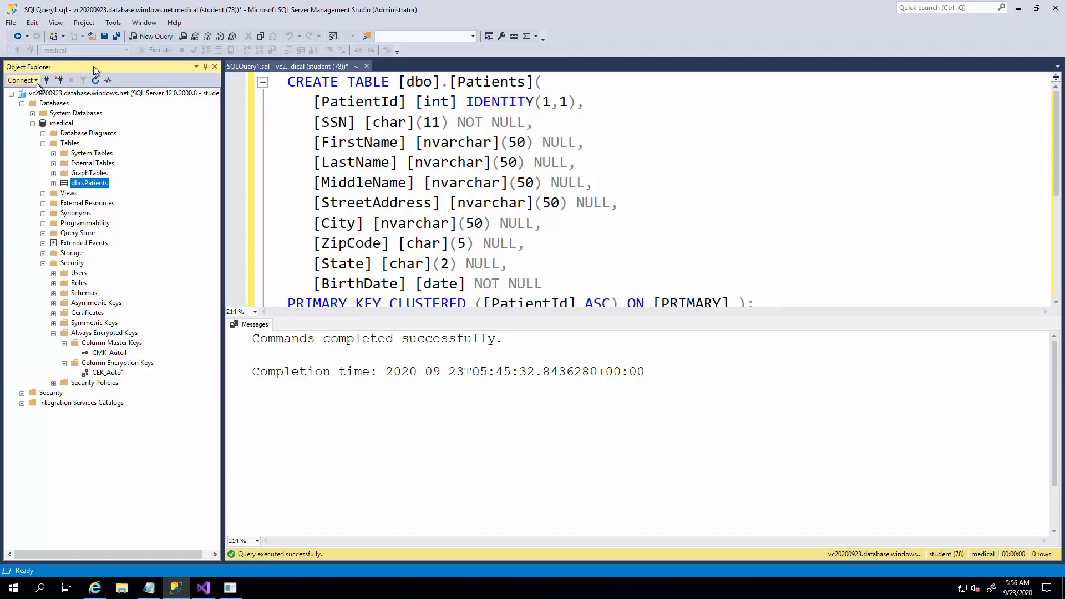
left_click(141, 40)
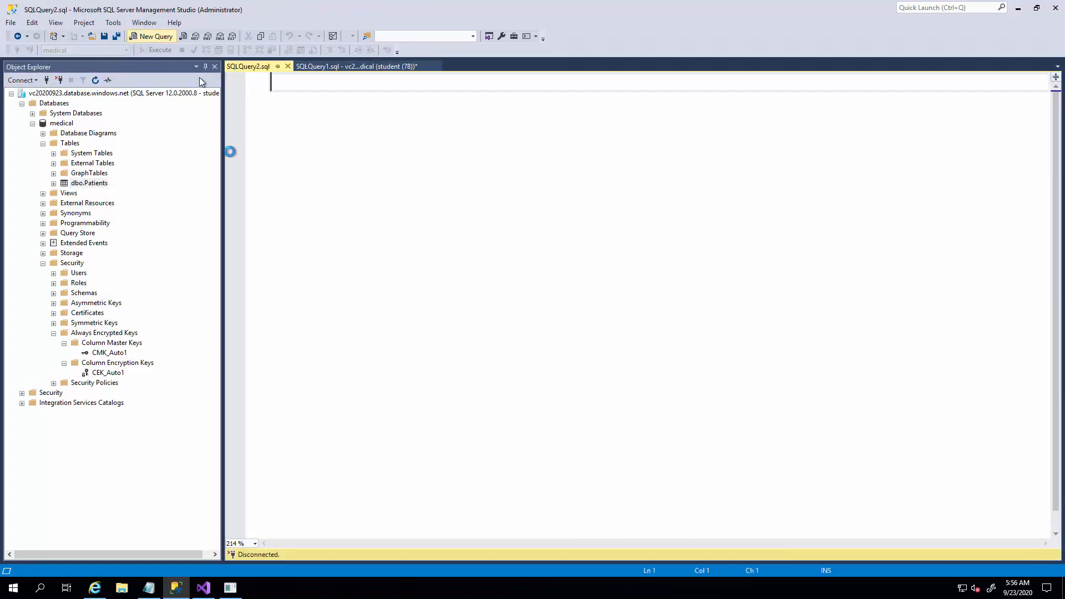
right_click(321, 211)
left_click(336, 242)
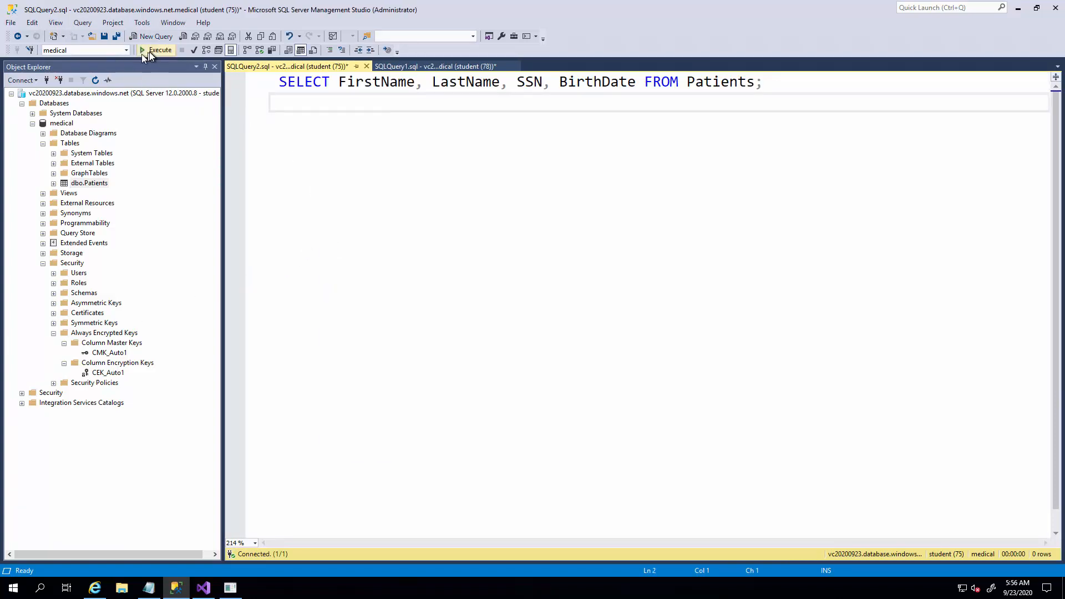
left_click(144, 50)
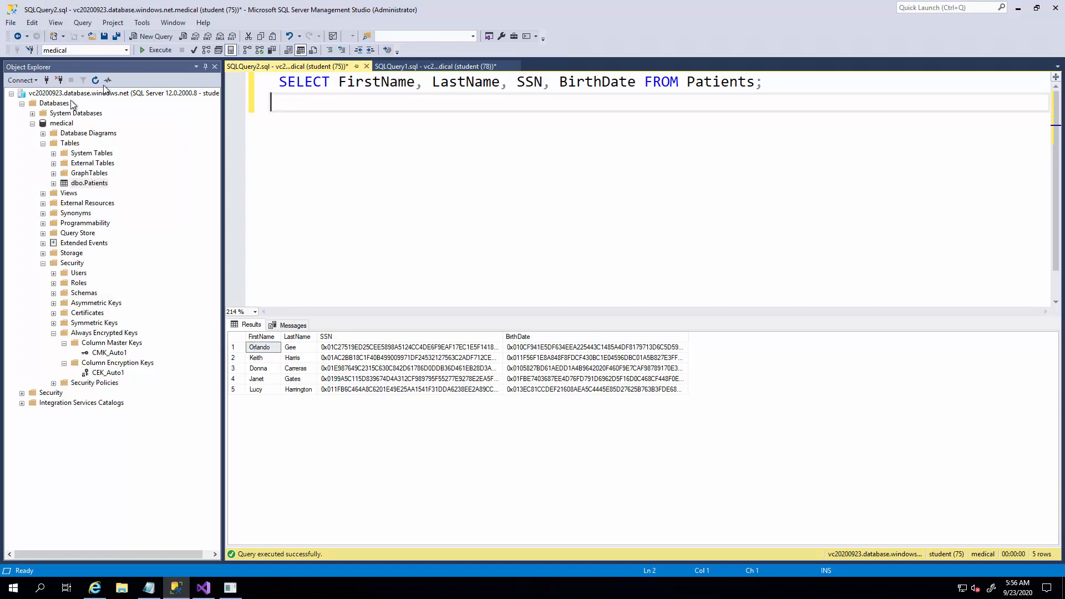
Connect to the vc20200923.database.windows.net Database Engine again with Always Encrypted (column encryption) enabled, and return to the Patients query.
left_click(26, 83)
left_click(26, 83)
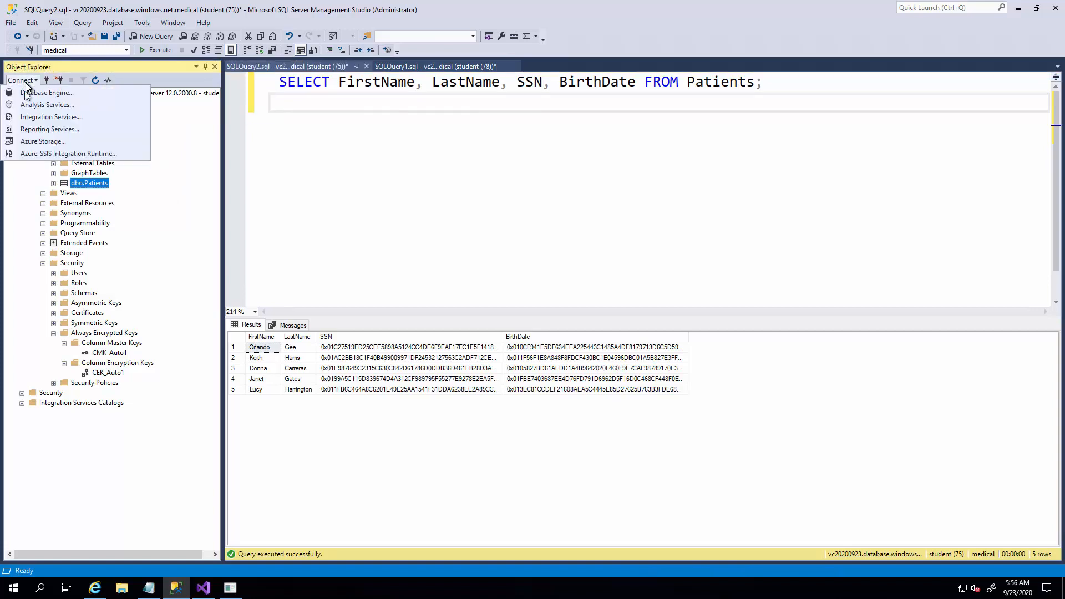
left_click(24, 94)
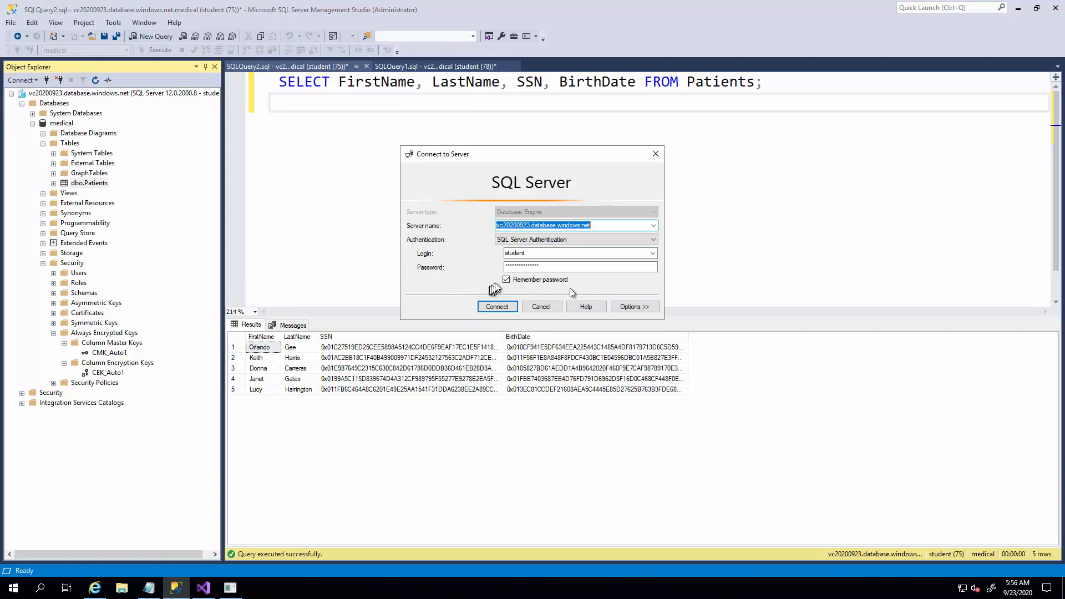
left_click(623, 306)
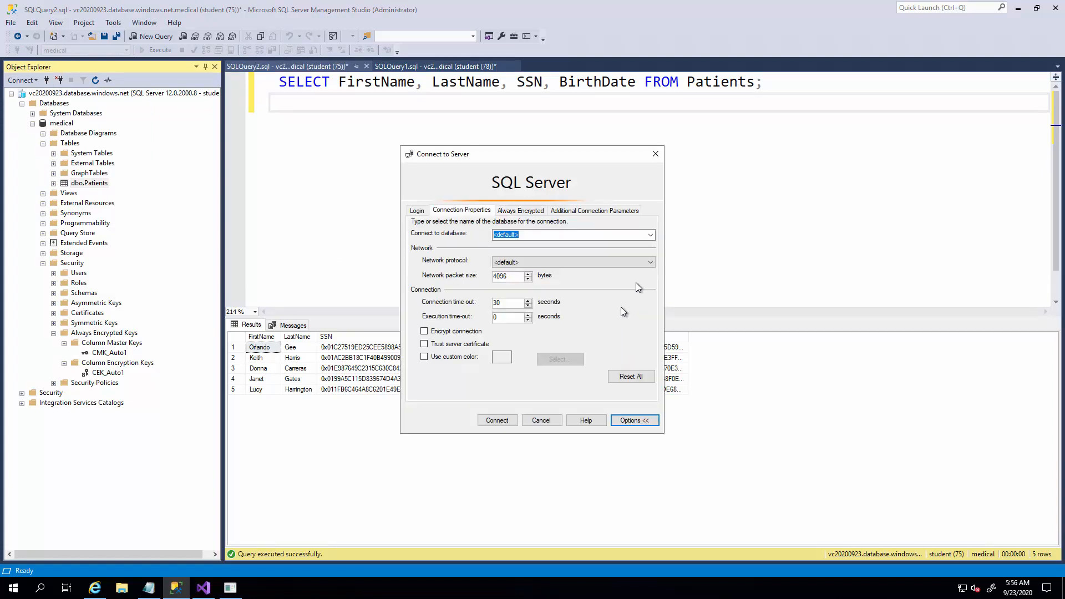
left_click(516, 211)
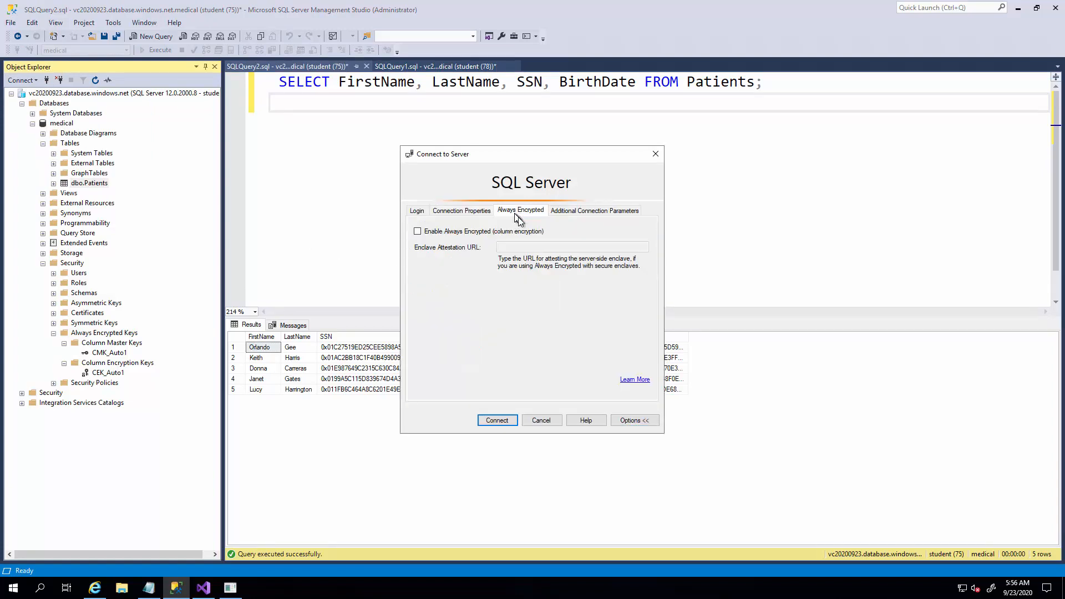
left_click(481, 236)
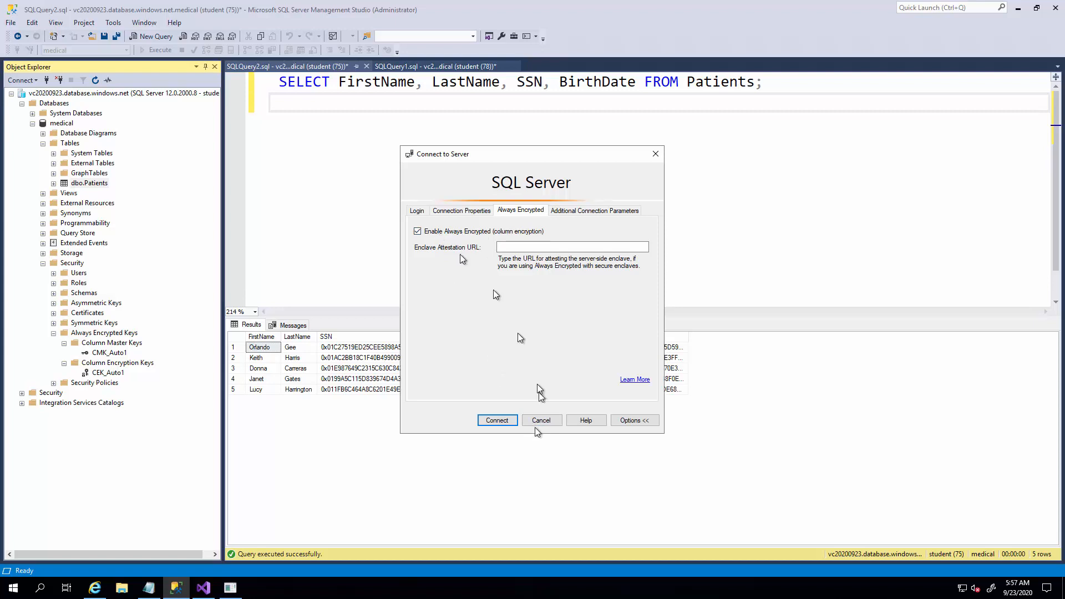
left_click(511, 421)
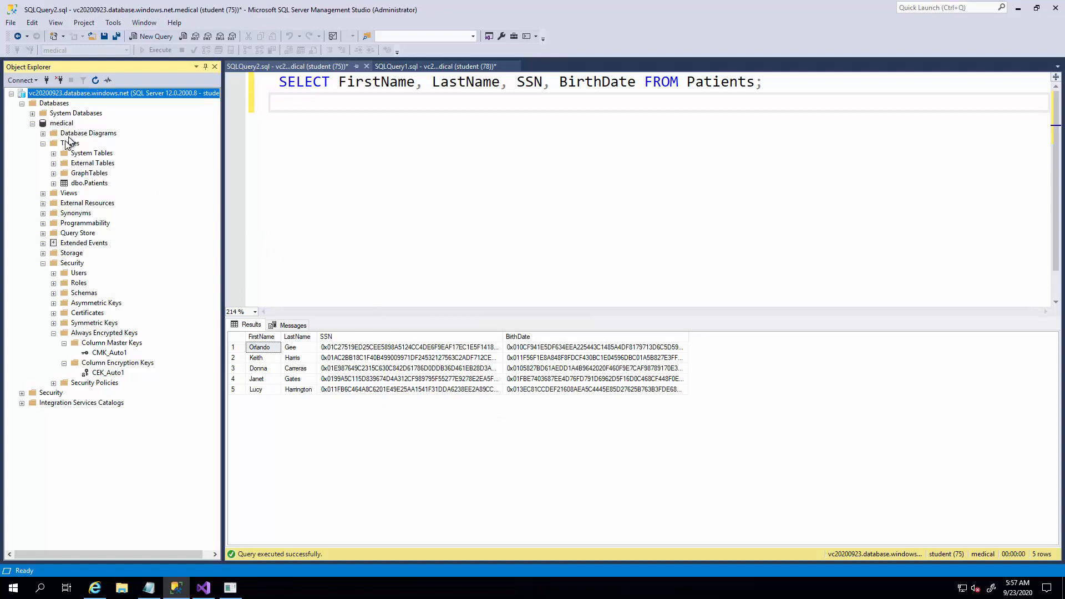
left_click(326, 122)
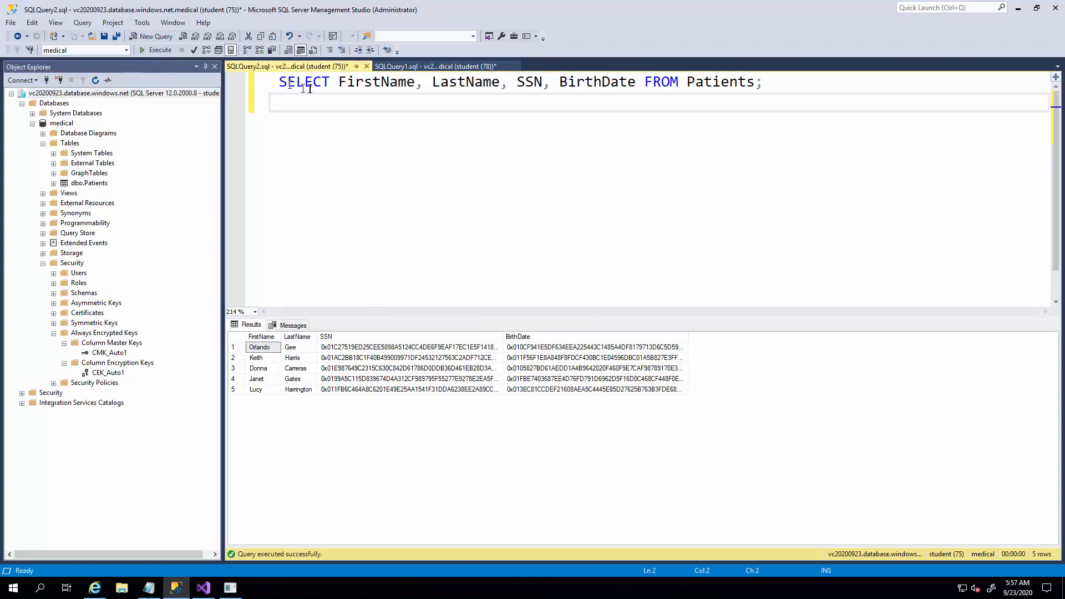
Execute the Patients SELECT query on the medical database again.
left_click(152, 51)
left_click(151, 51)
left_click(22, 92)
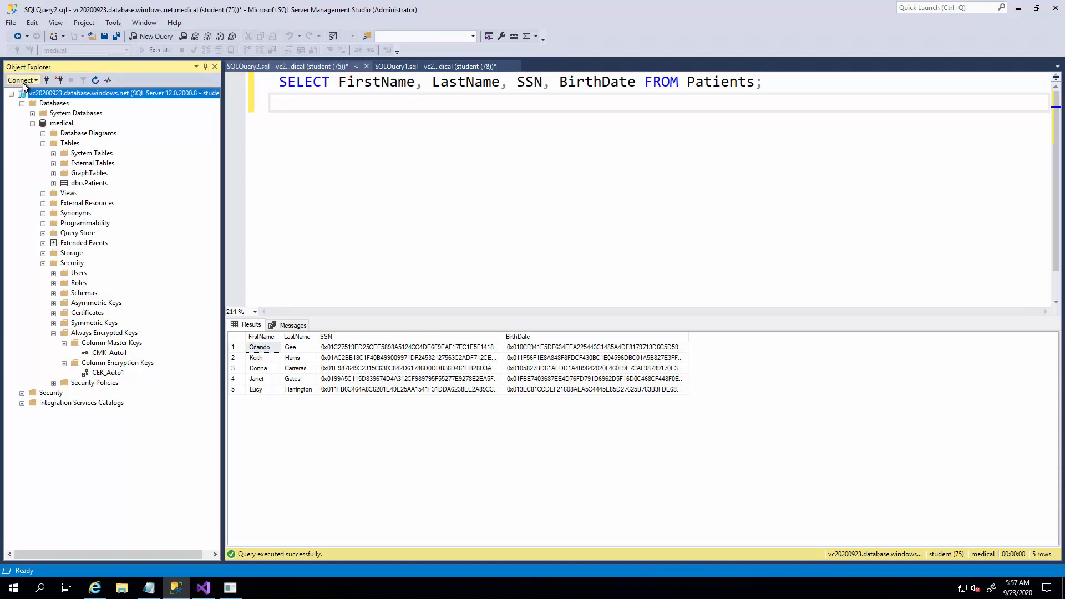
left_click(22, 80)
left_click(25, 90)
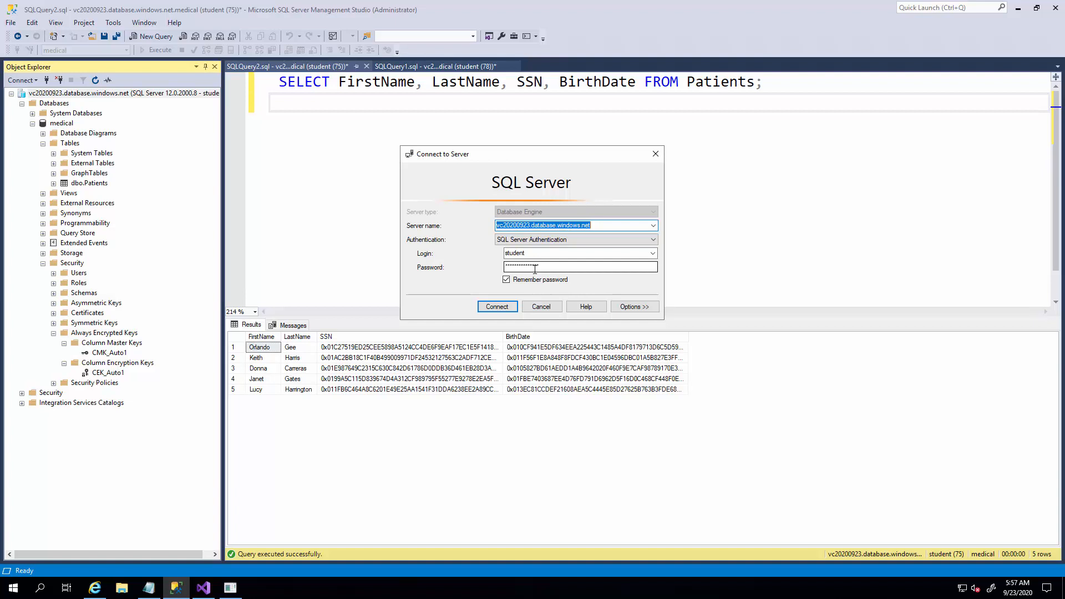
left_click(543, 240)
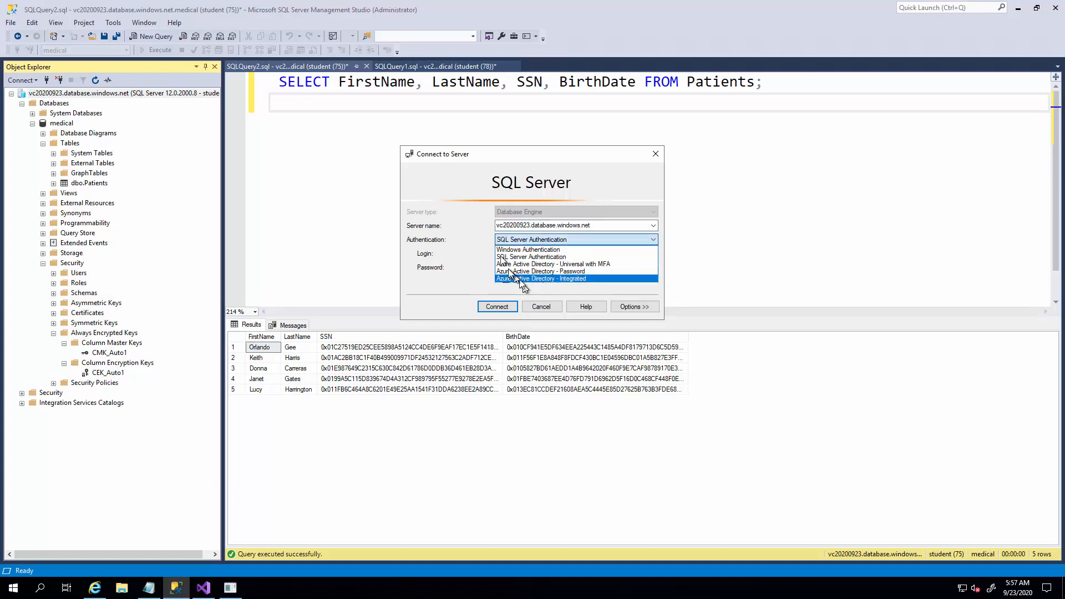
left_click(537, 308)
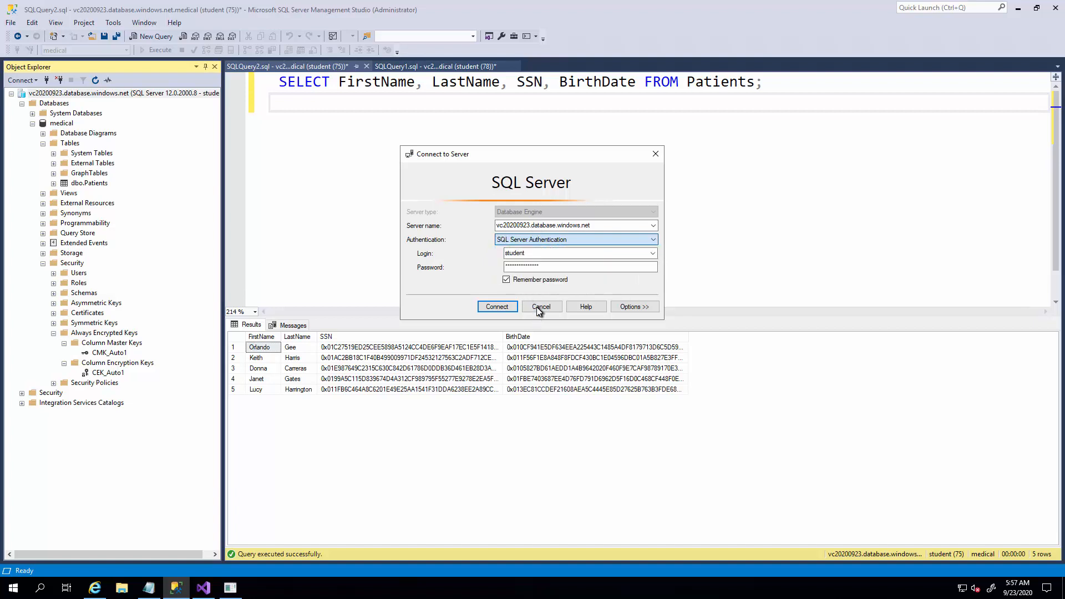
left_click(543, 308)
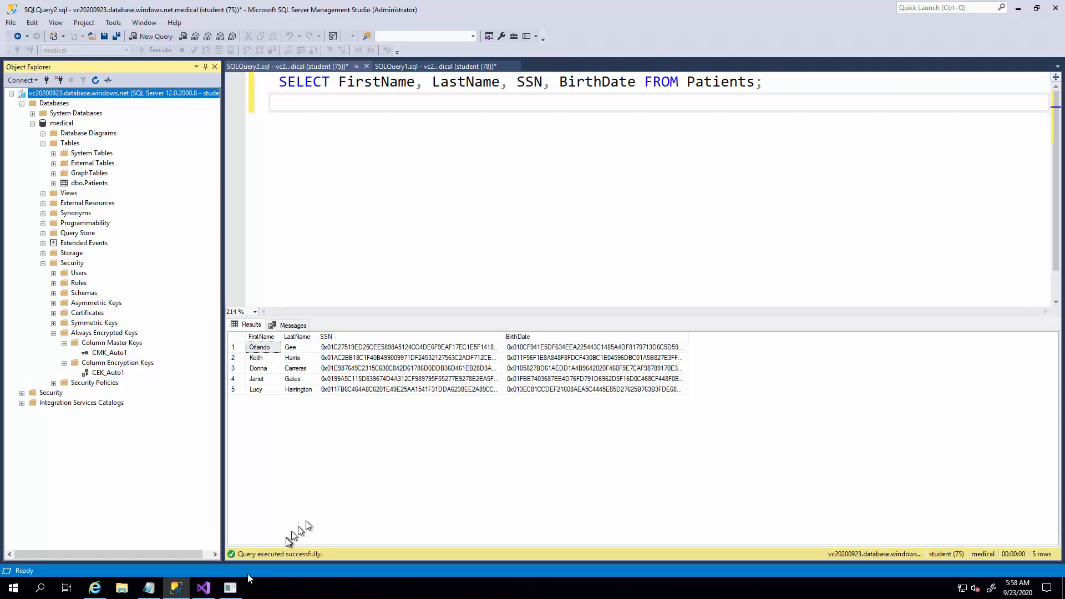
Bring the OpsEncrypt console window forward, move it clear of the object tree, and exit the program.
left_click(227, 588)
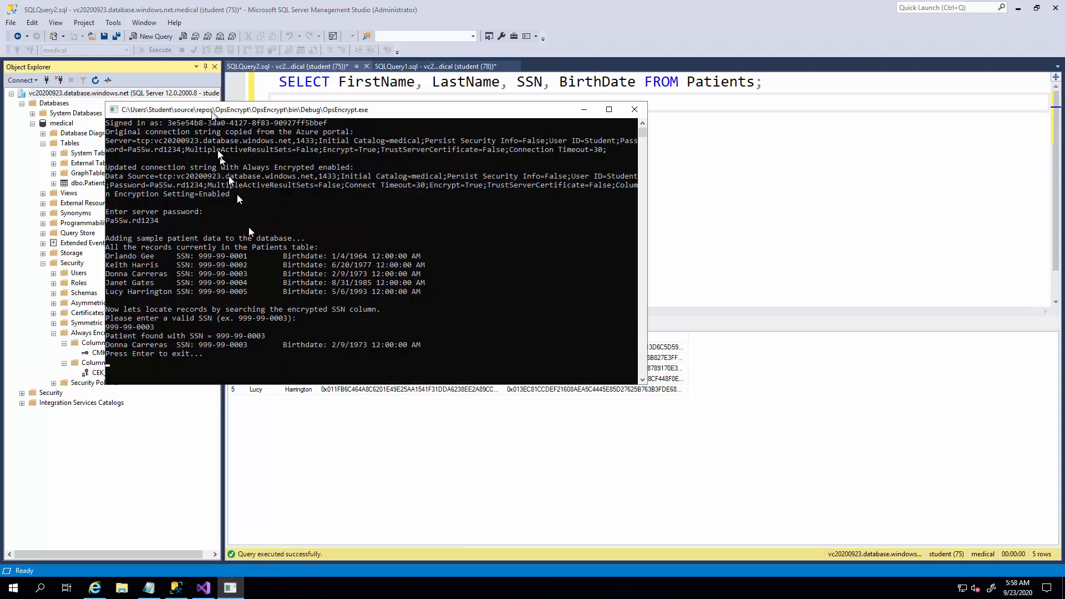
left_click_drag(213, 111, 395, 155)
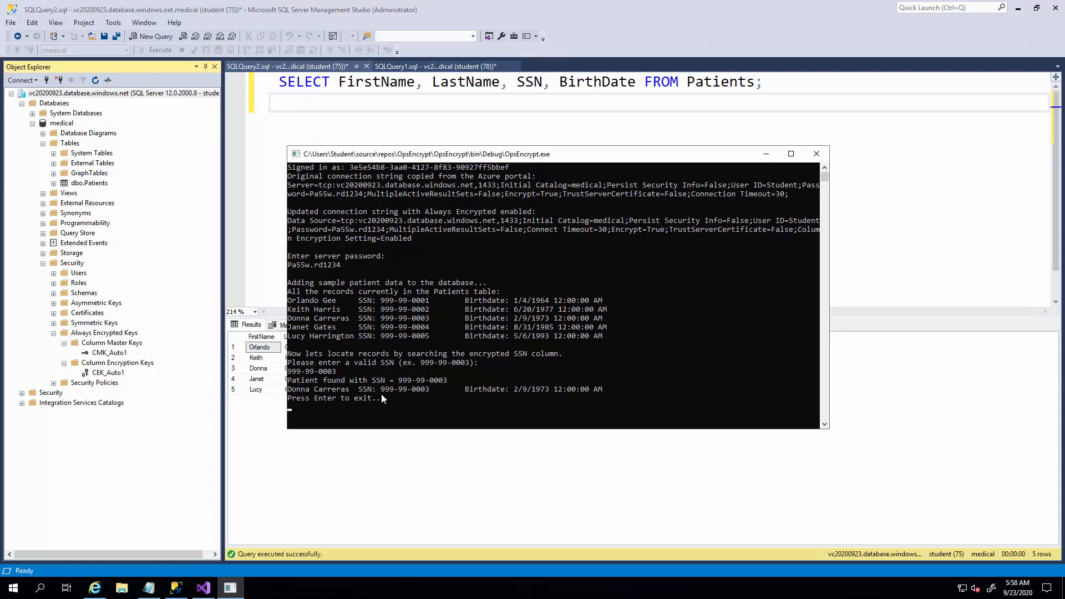
key("Return")
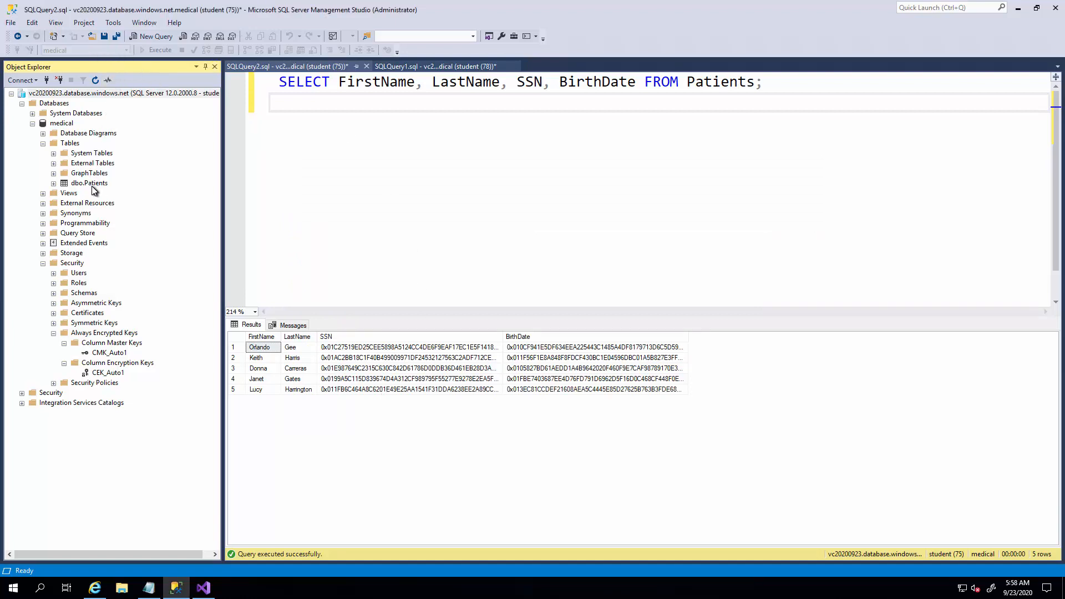
Select the top 1000 rows of dbo.Patients and dismiss the Always Encrypted parameterization prompt without enabling it.
right_click(93, 186)
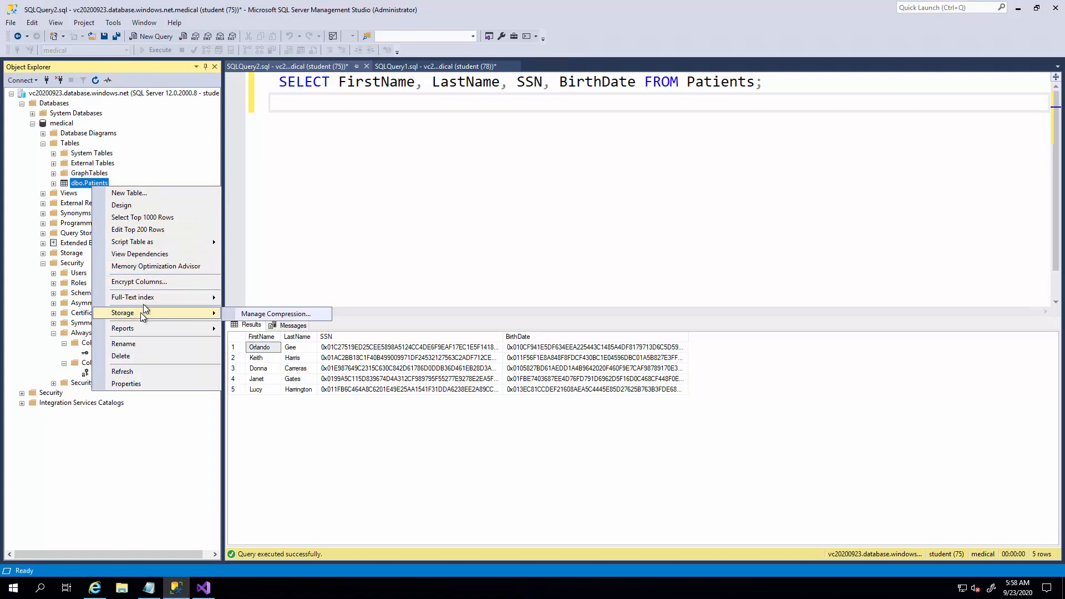
mouse_move(154, 243)
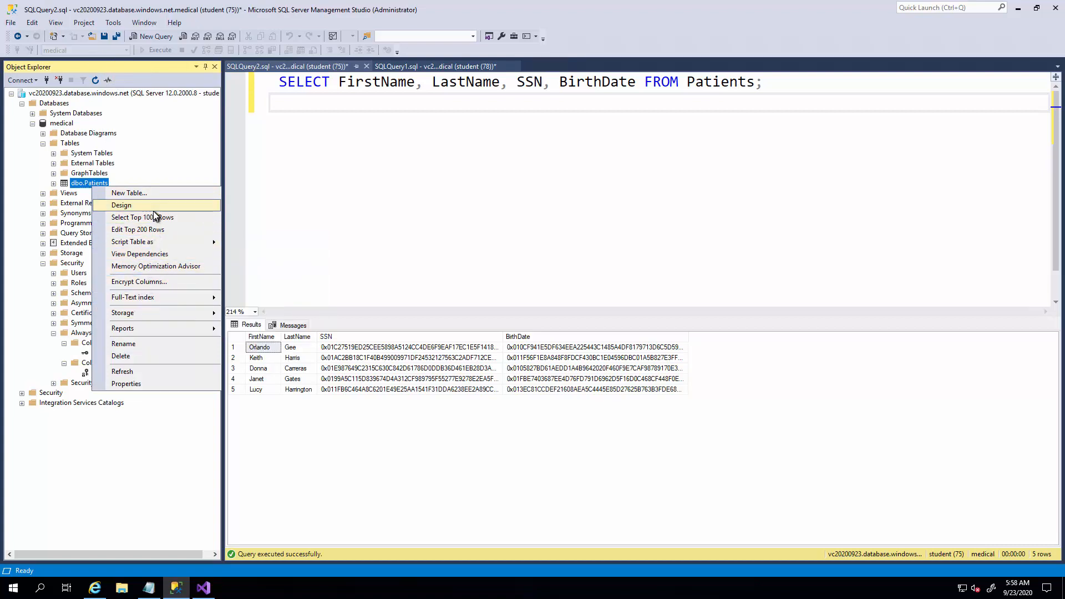
left_click(155, 217)
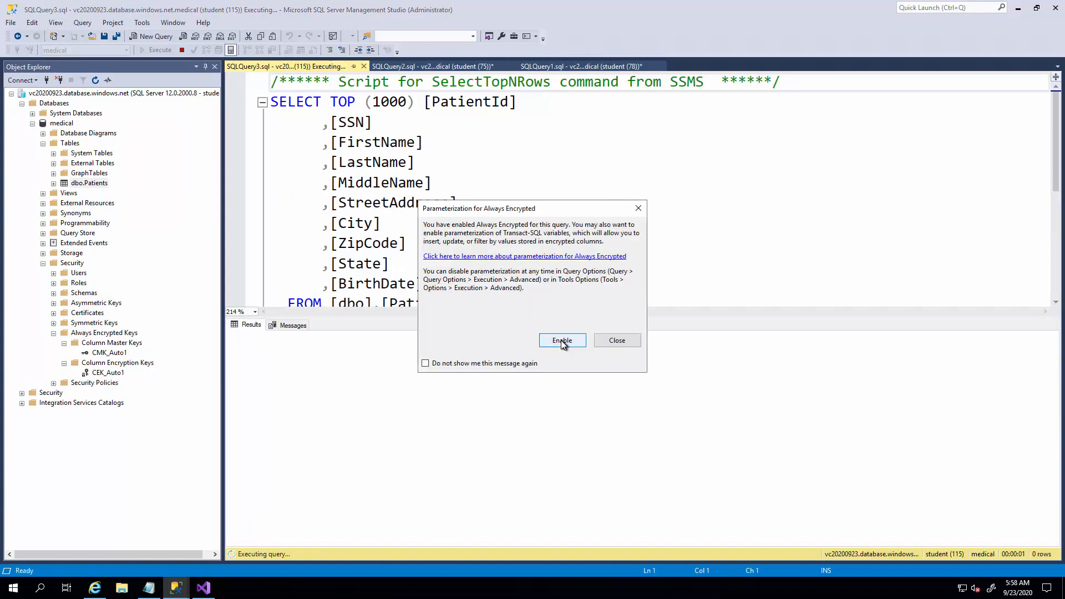
left_click(615, 342)
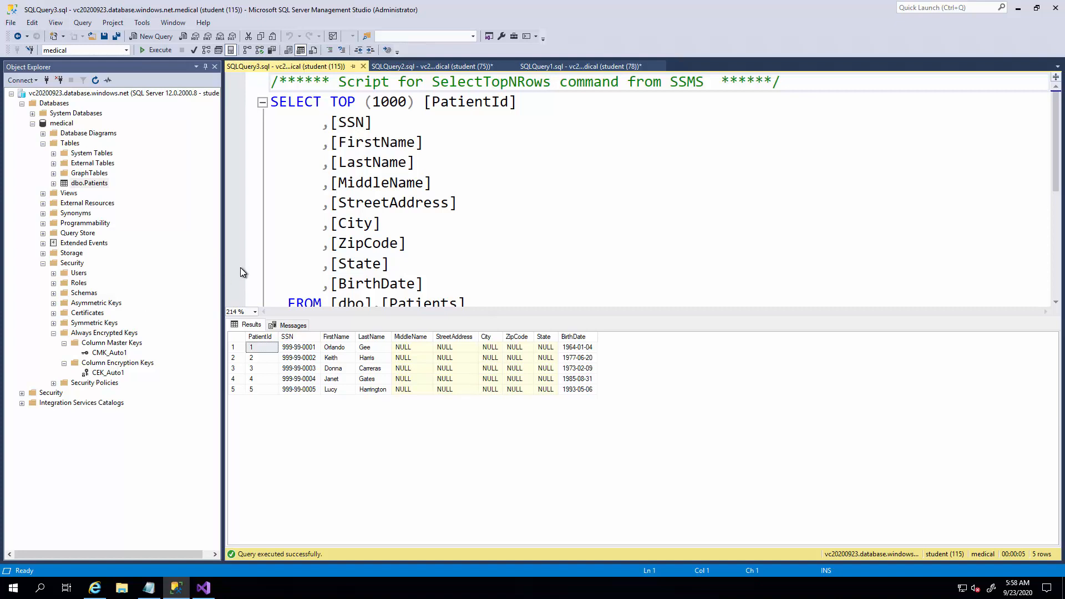
Reconnect to the vc20200923.database.windows.net Database Engine using SQL Server Authentication with Always Encrypted (column encryption) disabled.
left_click(33, 80)
left_click(34, 93)
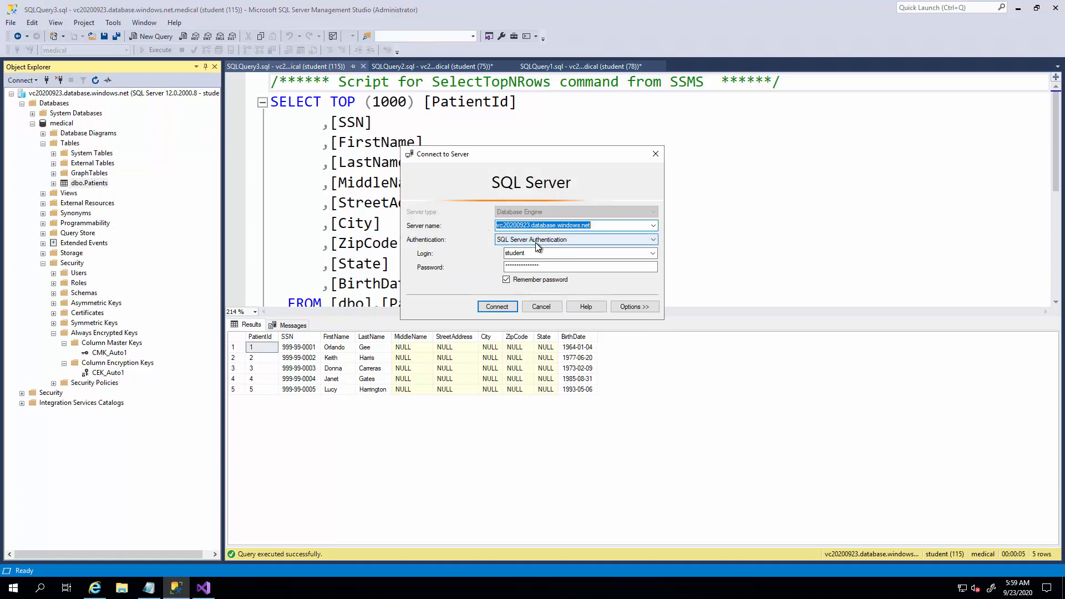
left_click(533, 240)
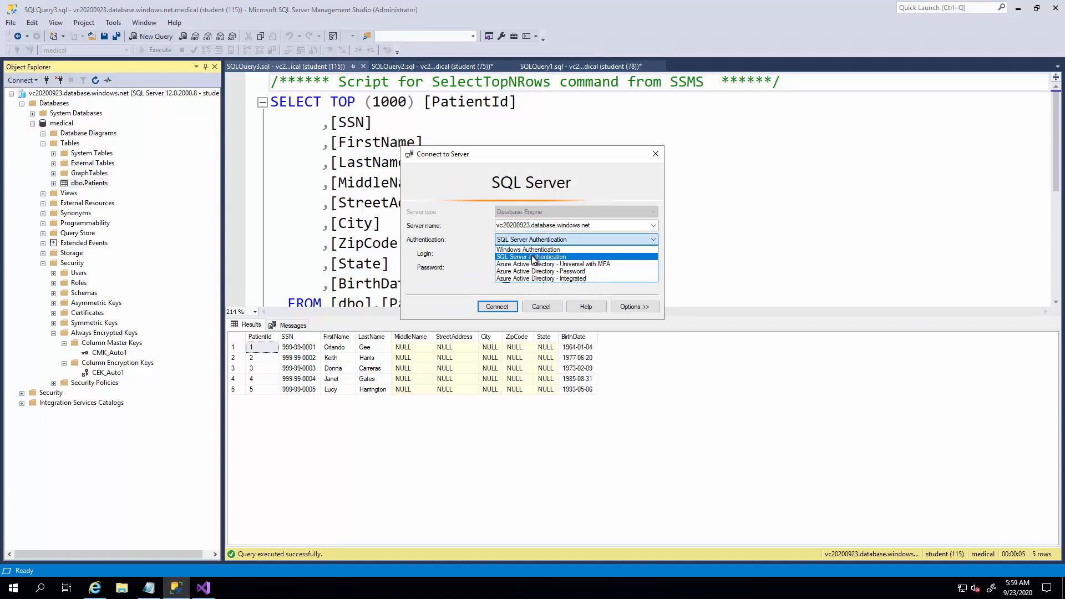
left_click(534, 257)
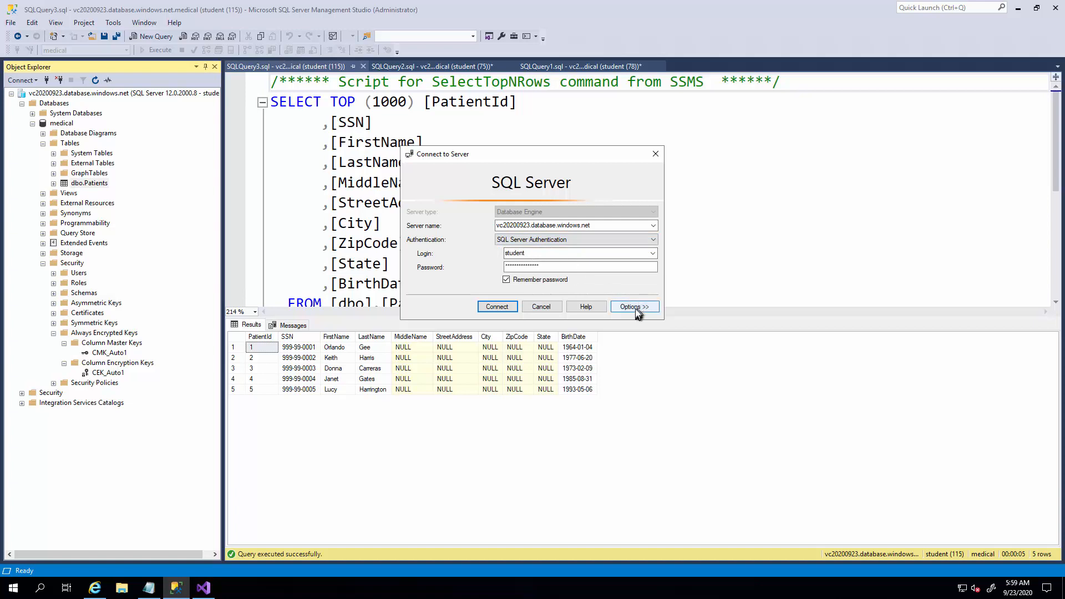
left_click(635, 308)
left_click(506, 212)
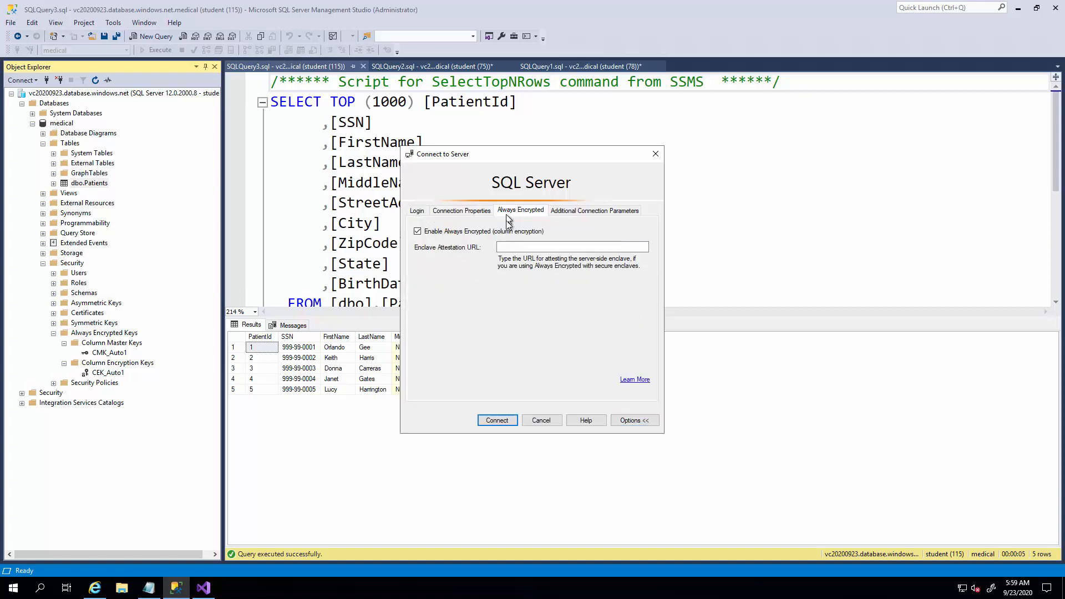
left_click(470, 233)
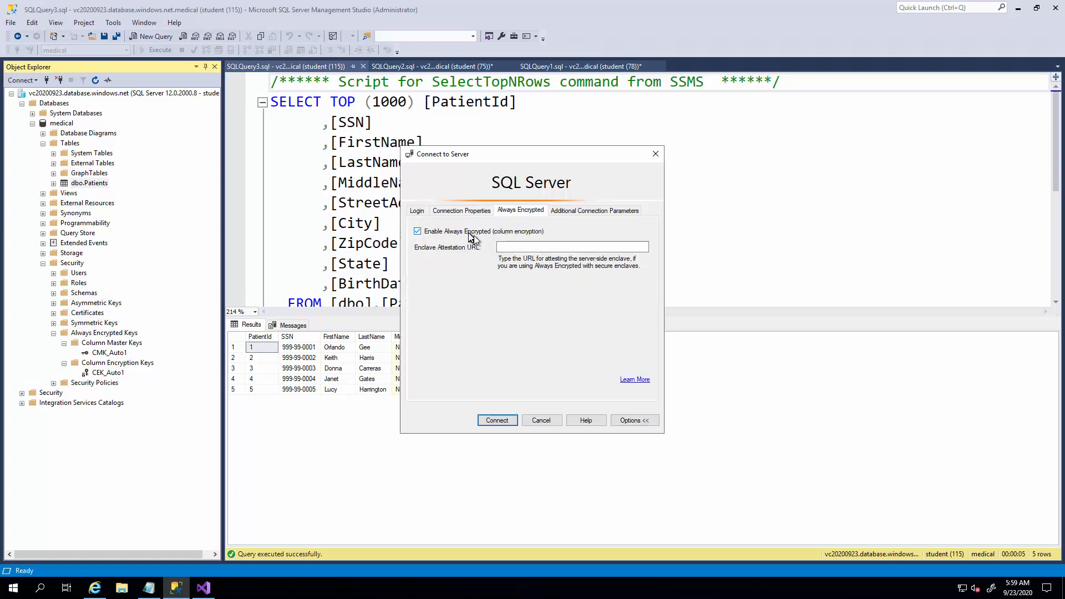
left_click(497, 419)
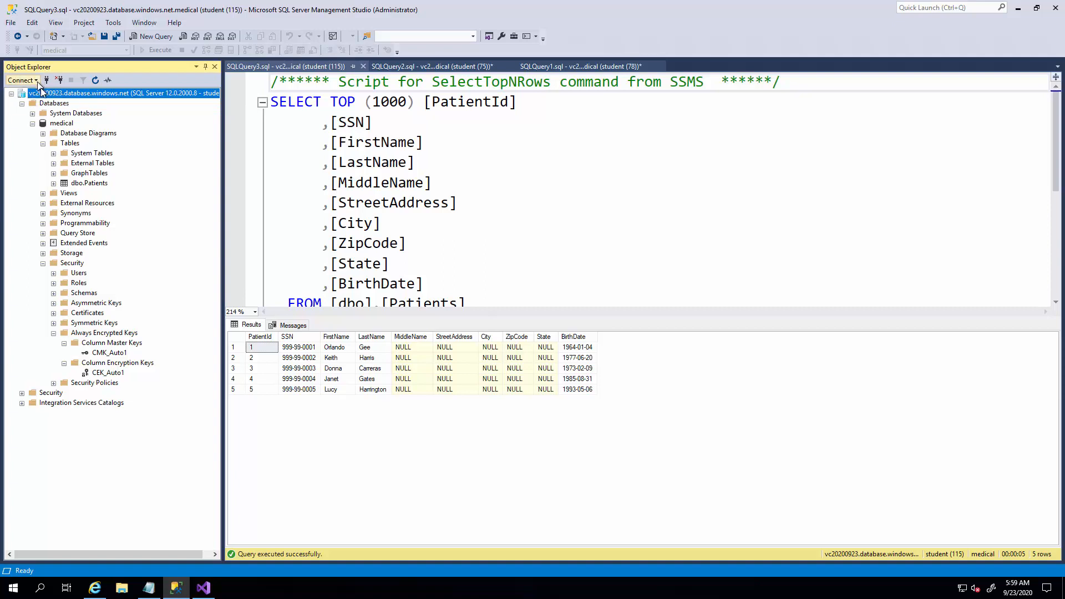
Refresh the server's object tree, expand the medical database's tables again, and select the top 1000 rows of dbo.Patients in another query.
left_click(95, 80)
left_click(22, 103)
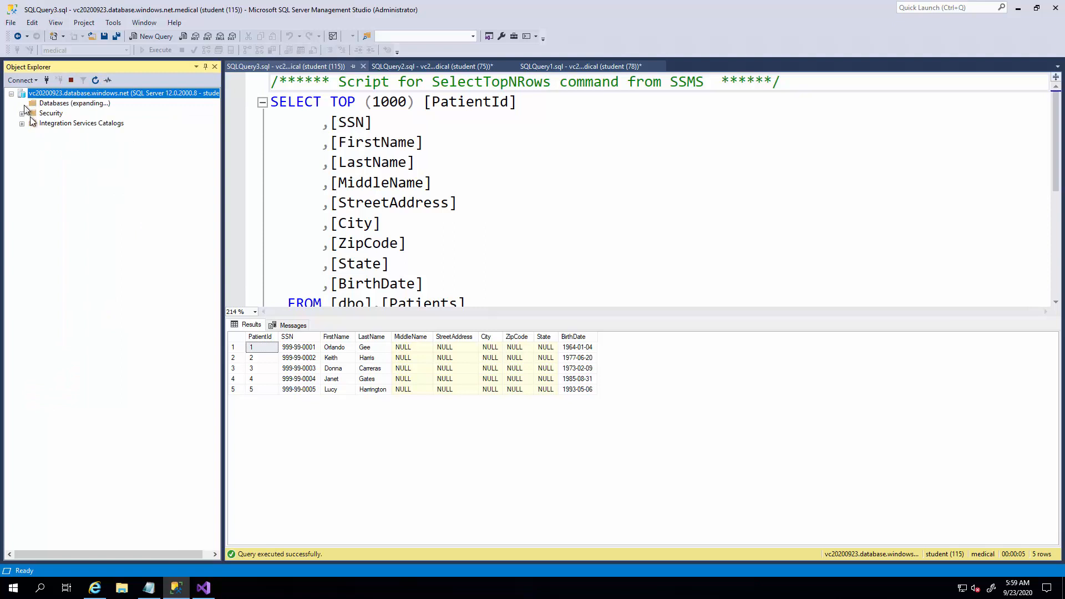
left_click(33, 123)
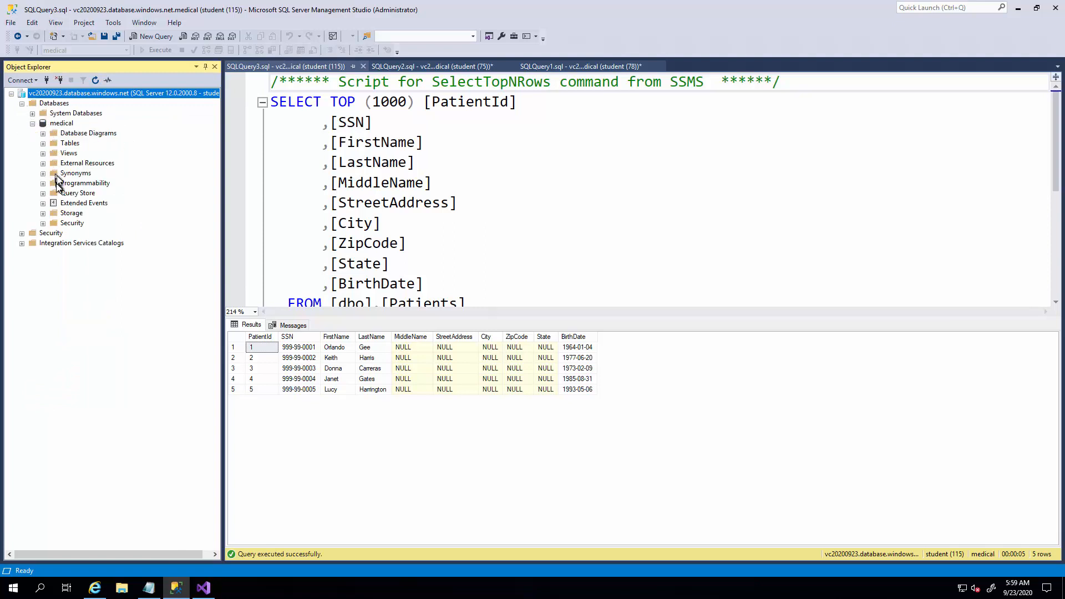
left_click(46, 145)
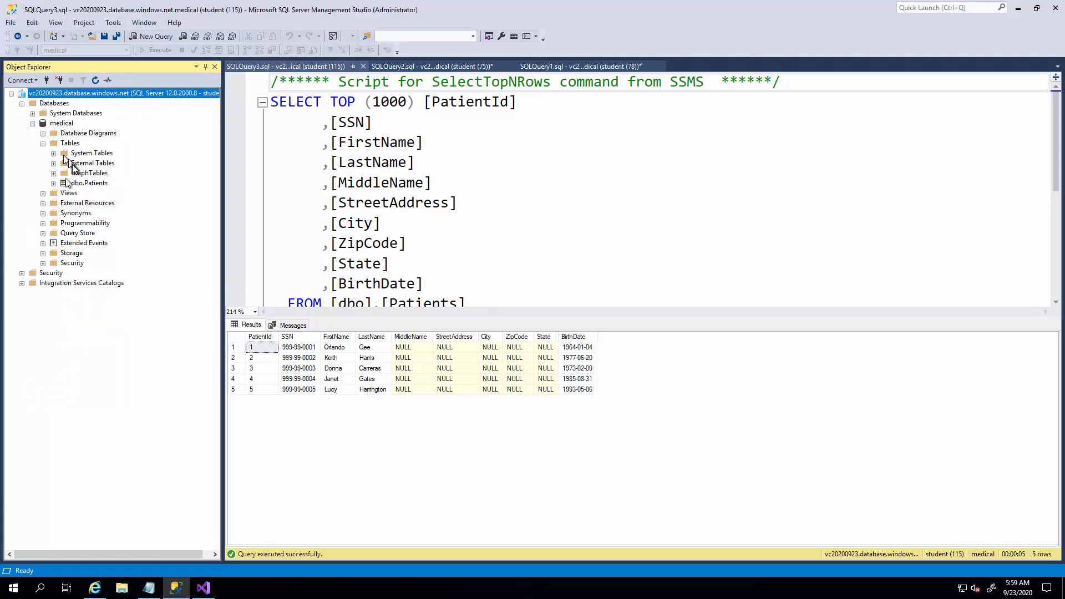
left_click(83, 185)
right_click(81, 185)
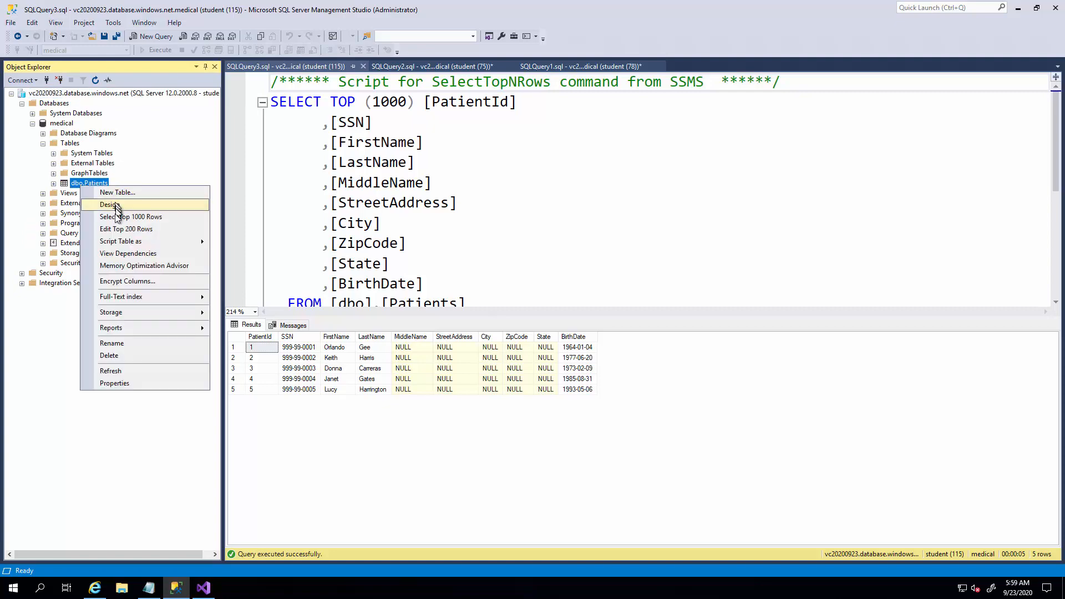
left_click(116, 217)
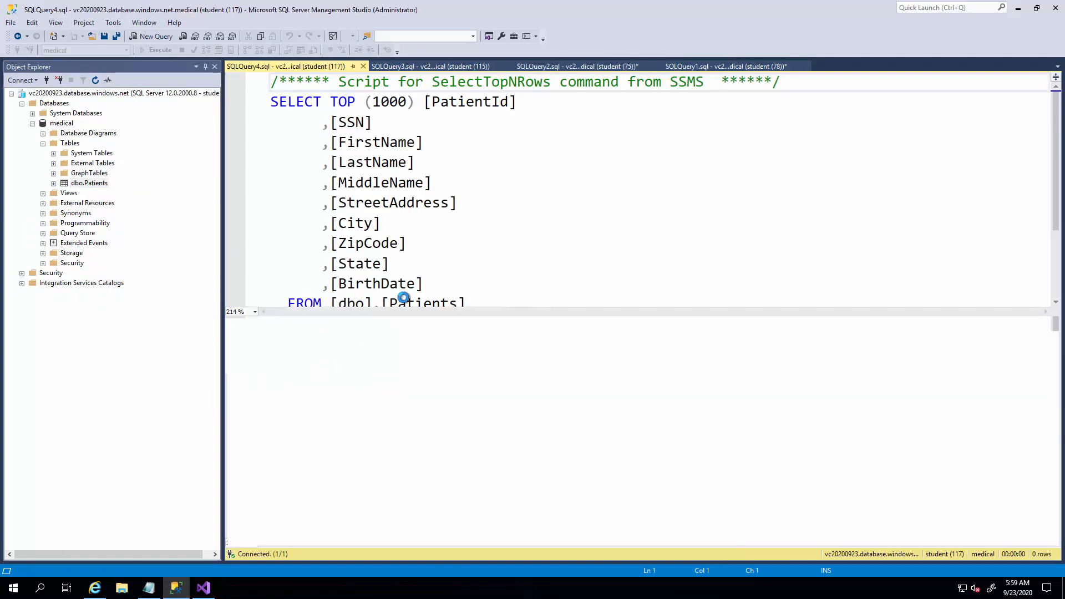